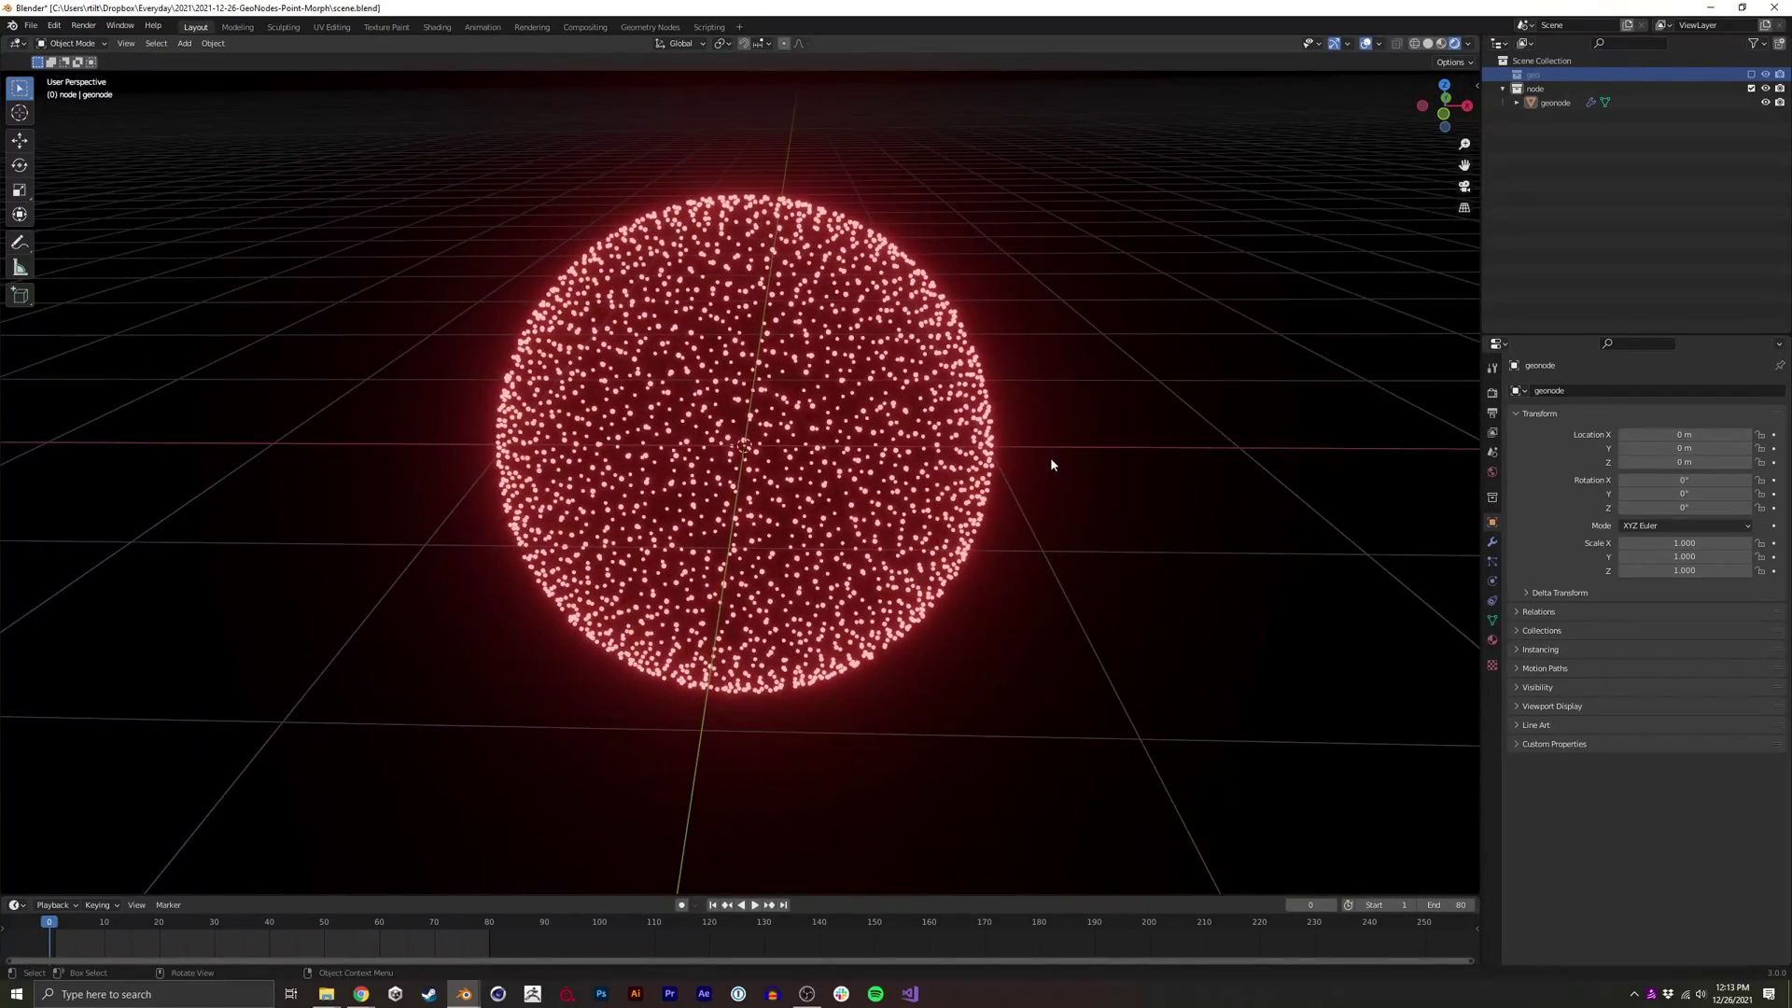
# Play back the finished point-morph animation and view it from another angle
pyautogui.press('space')
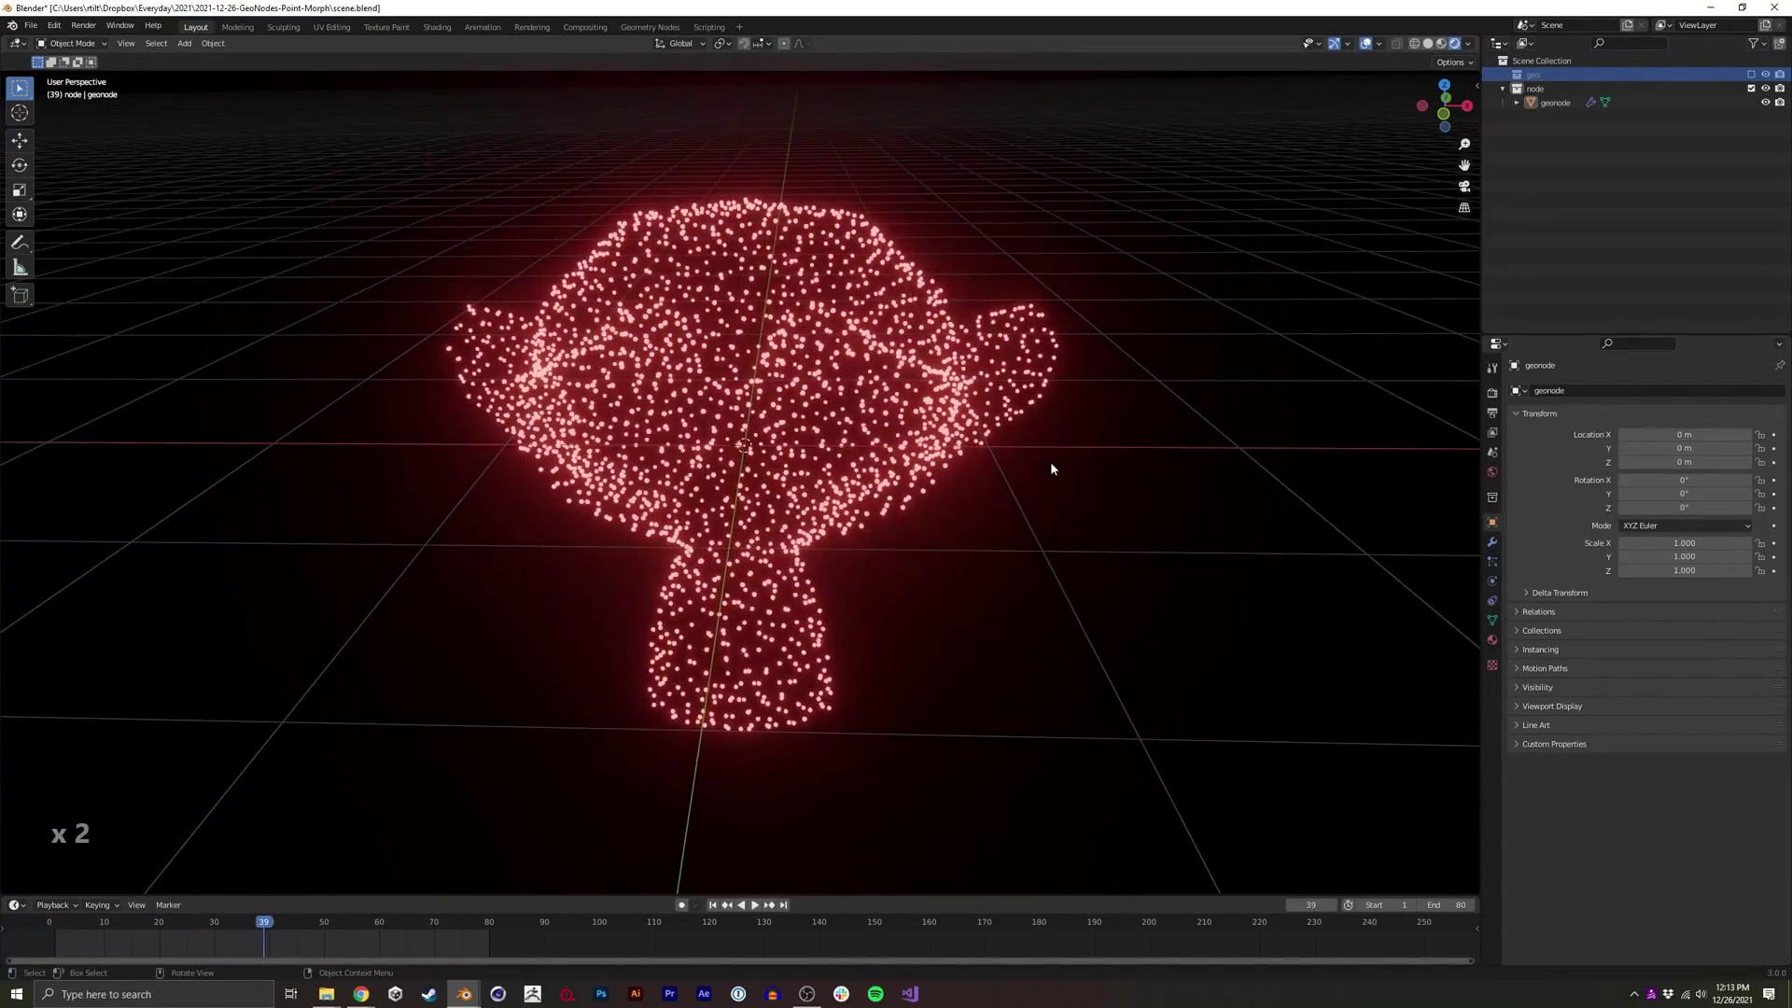
pyautogui.moveTo(1050, 461); pyautogui.dragTo(1002, 485, button='middle')
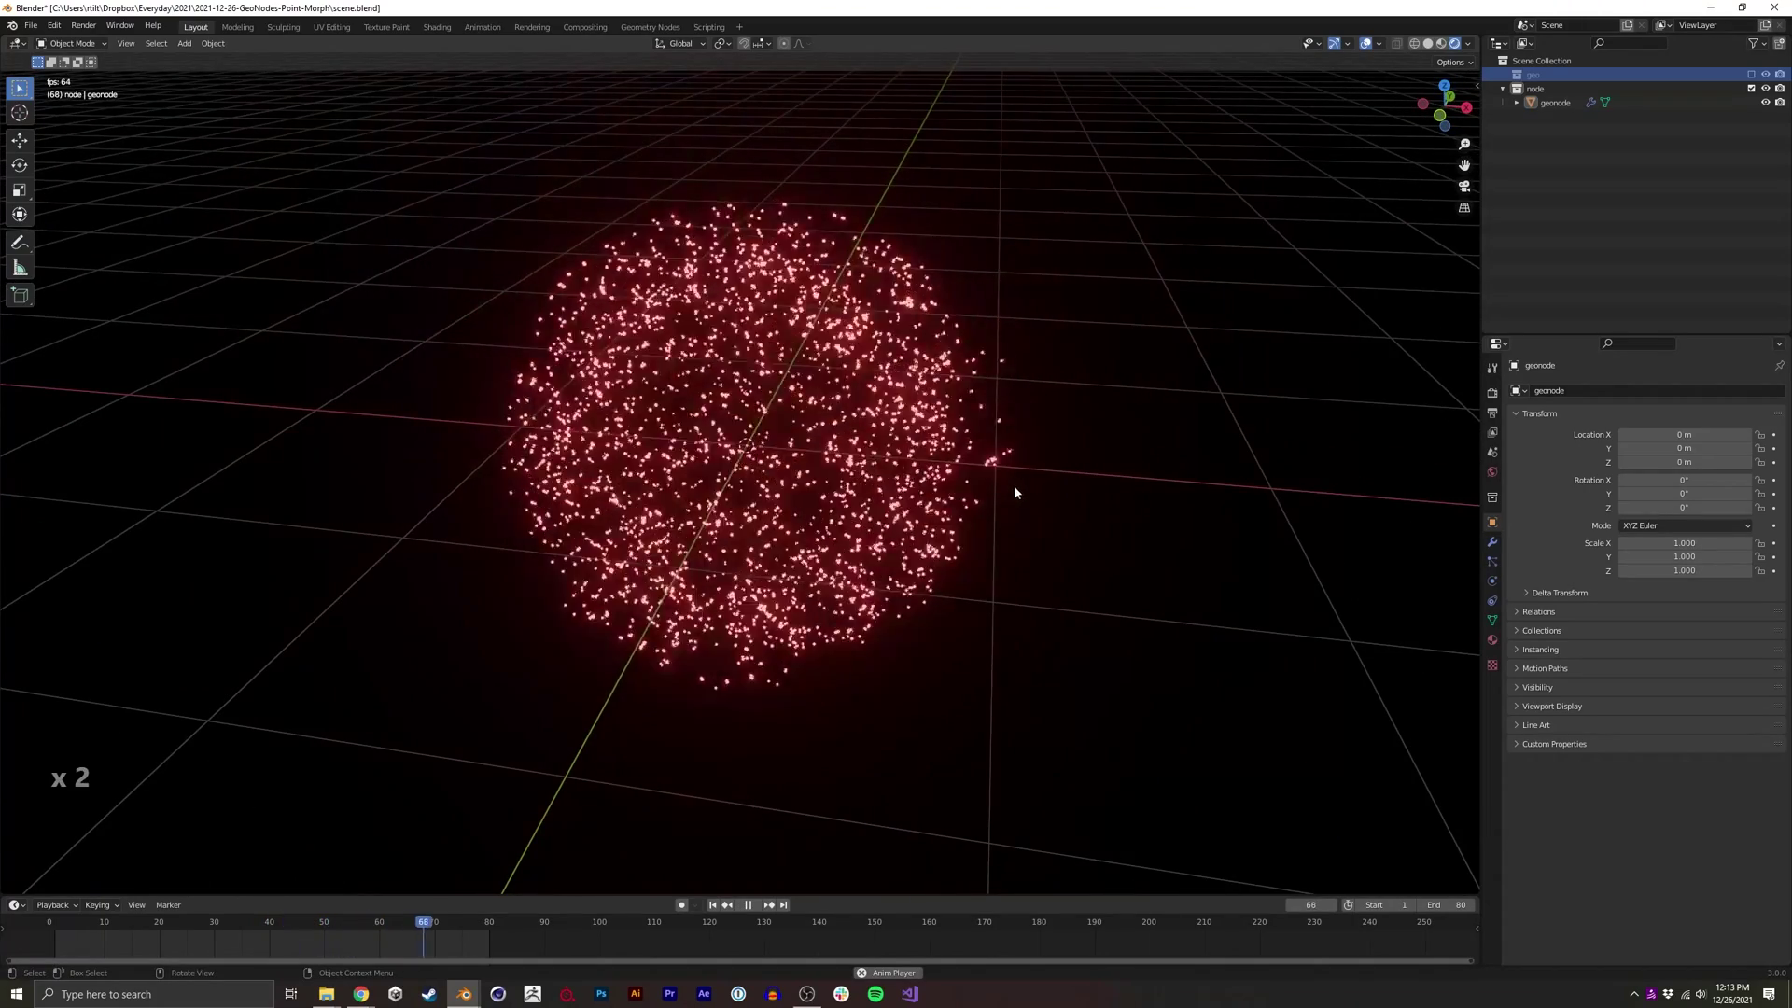
# Create a new General file and delete all of its default objects
pyautogui.hotkey('ctrl', 'n')
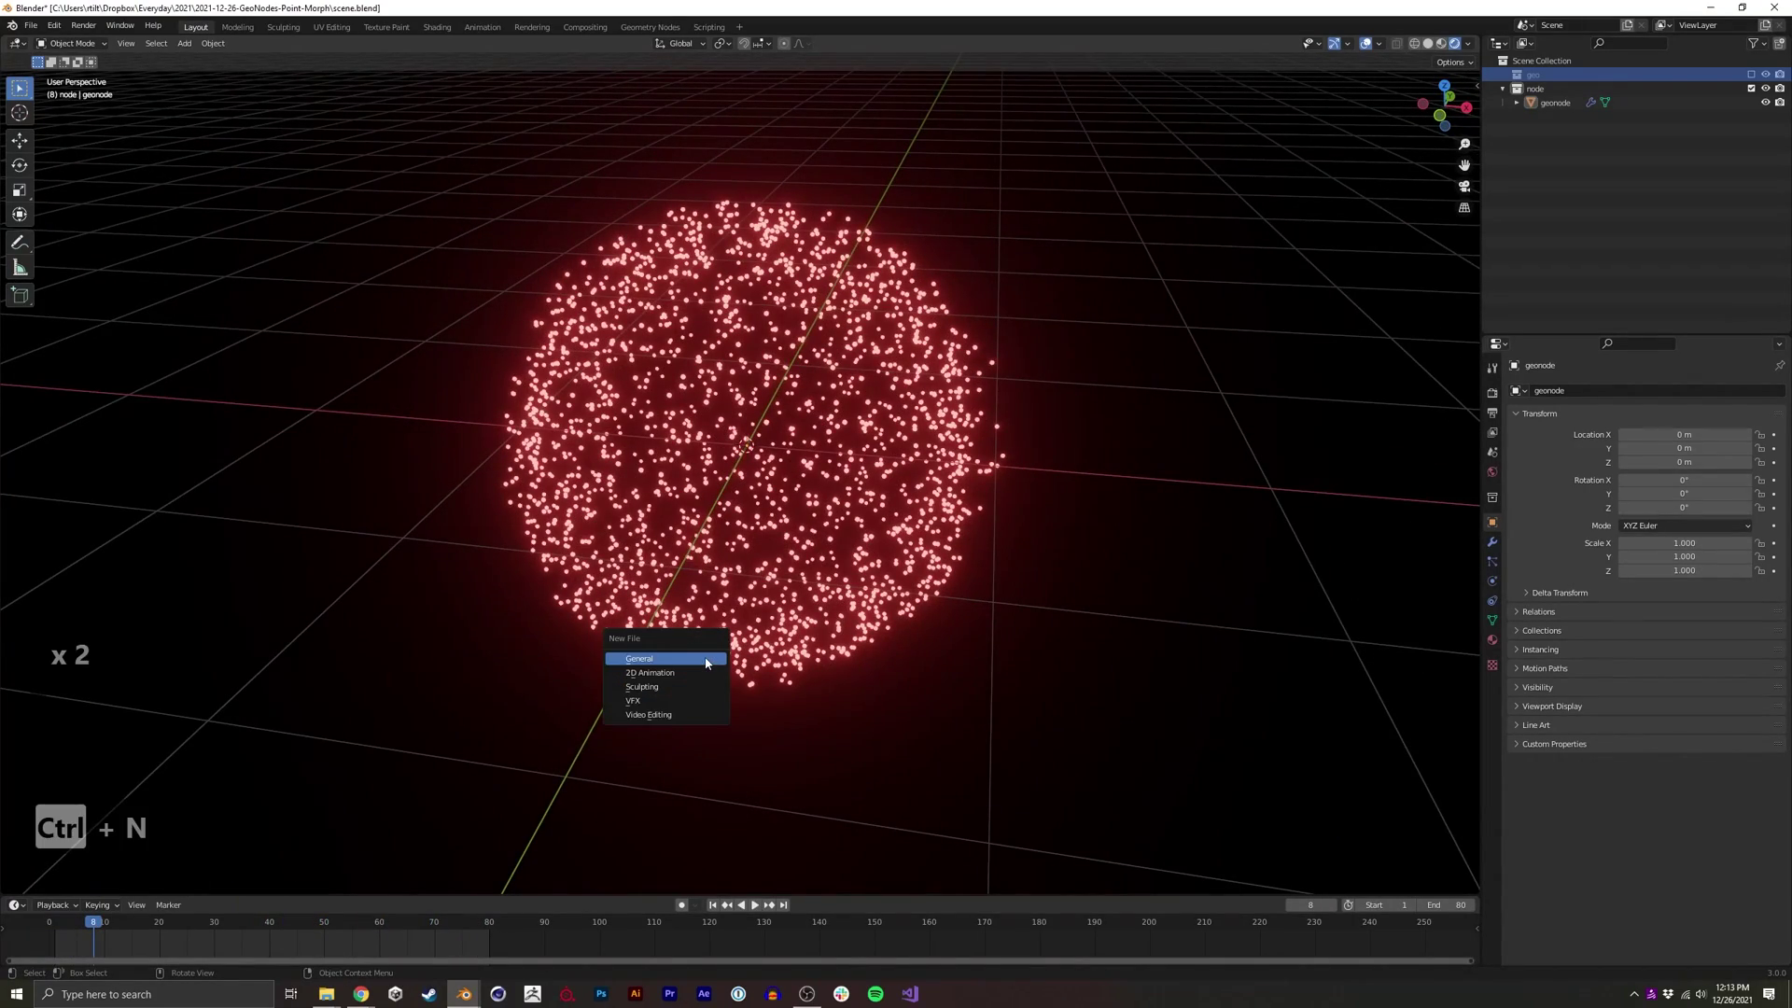
pyautogui.click(706, 658)
pyautogui.press('Return')
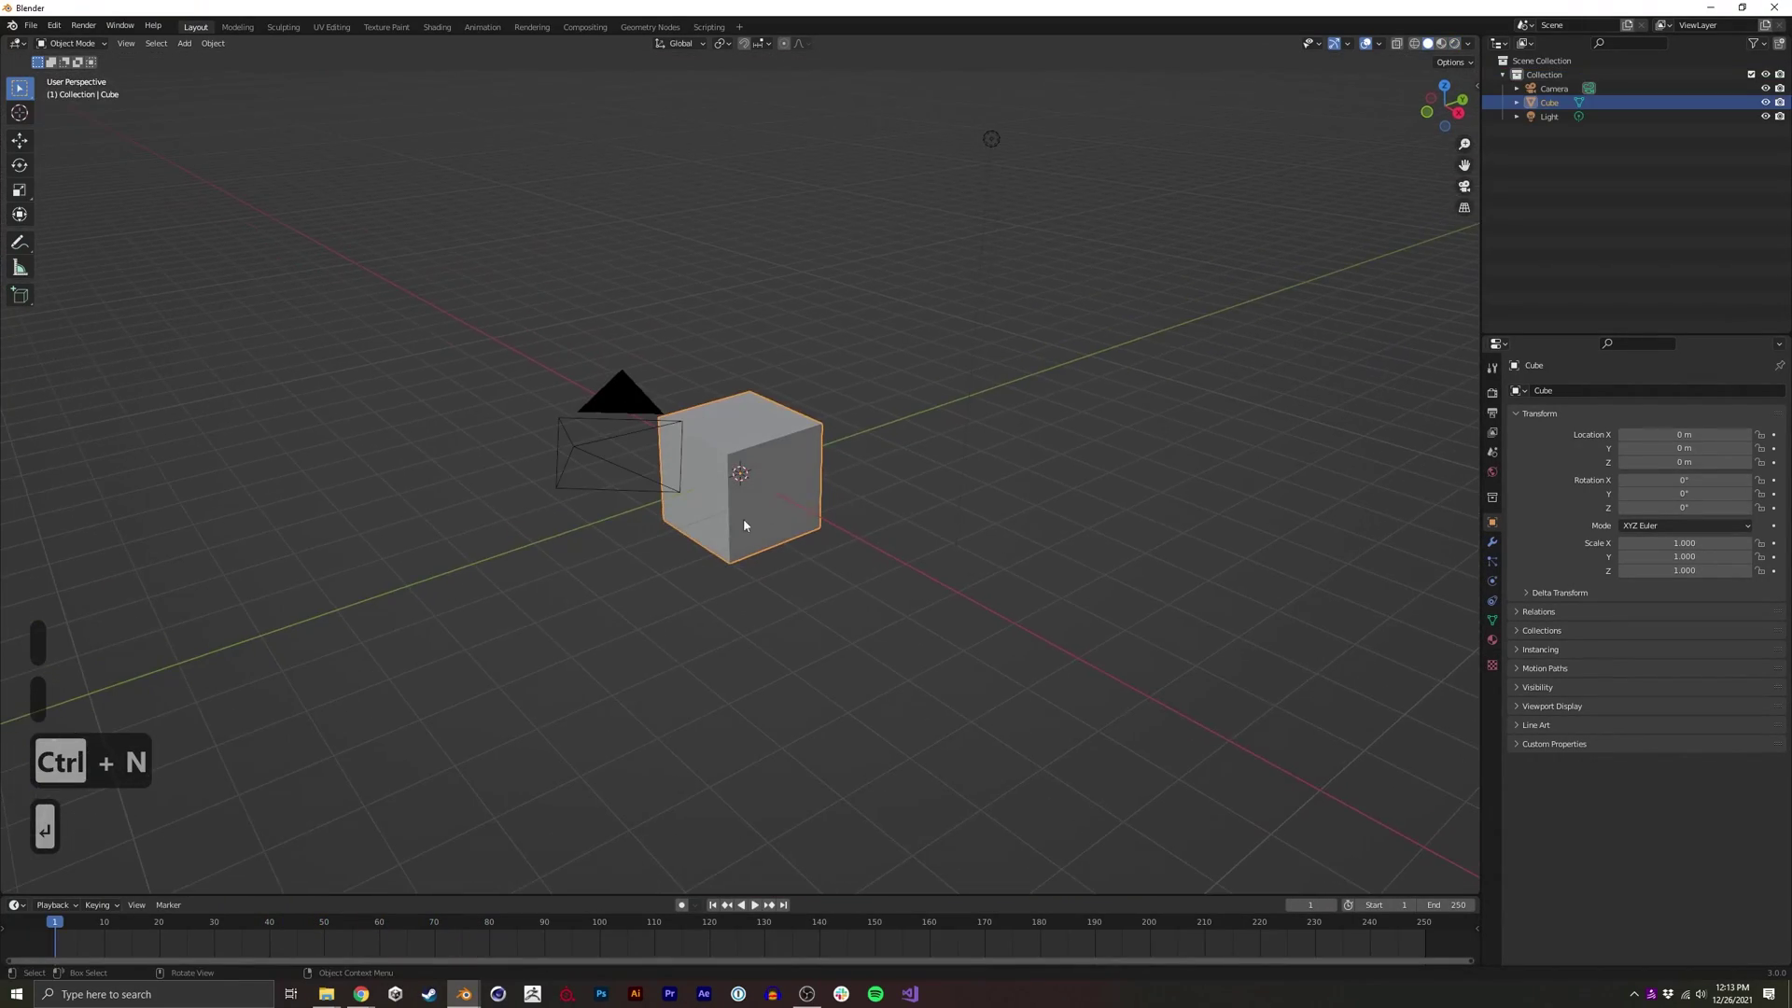
pyautogui.press('a')
pyautogui.press('x')
pyautogui.click(685, 543)
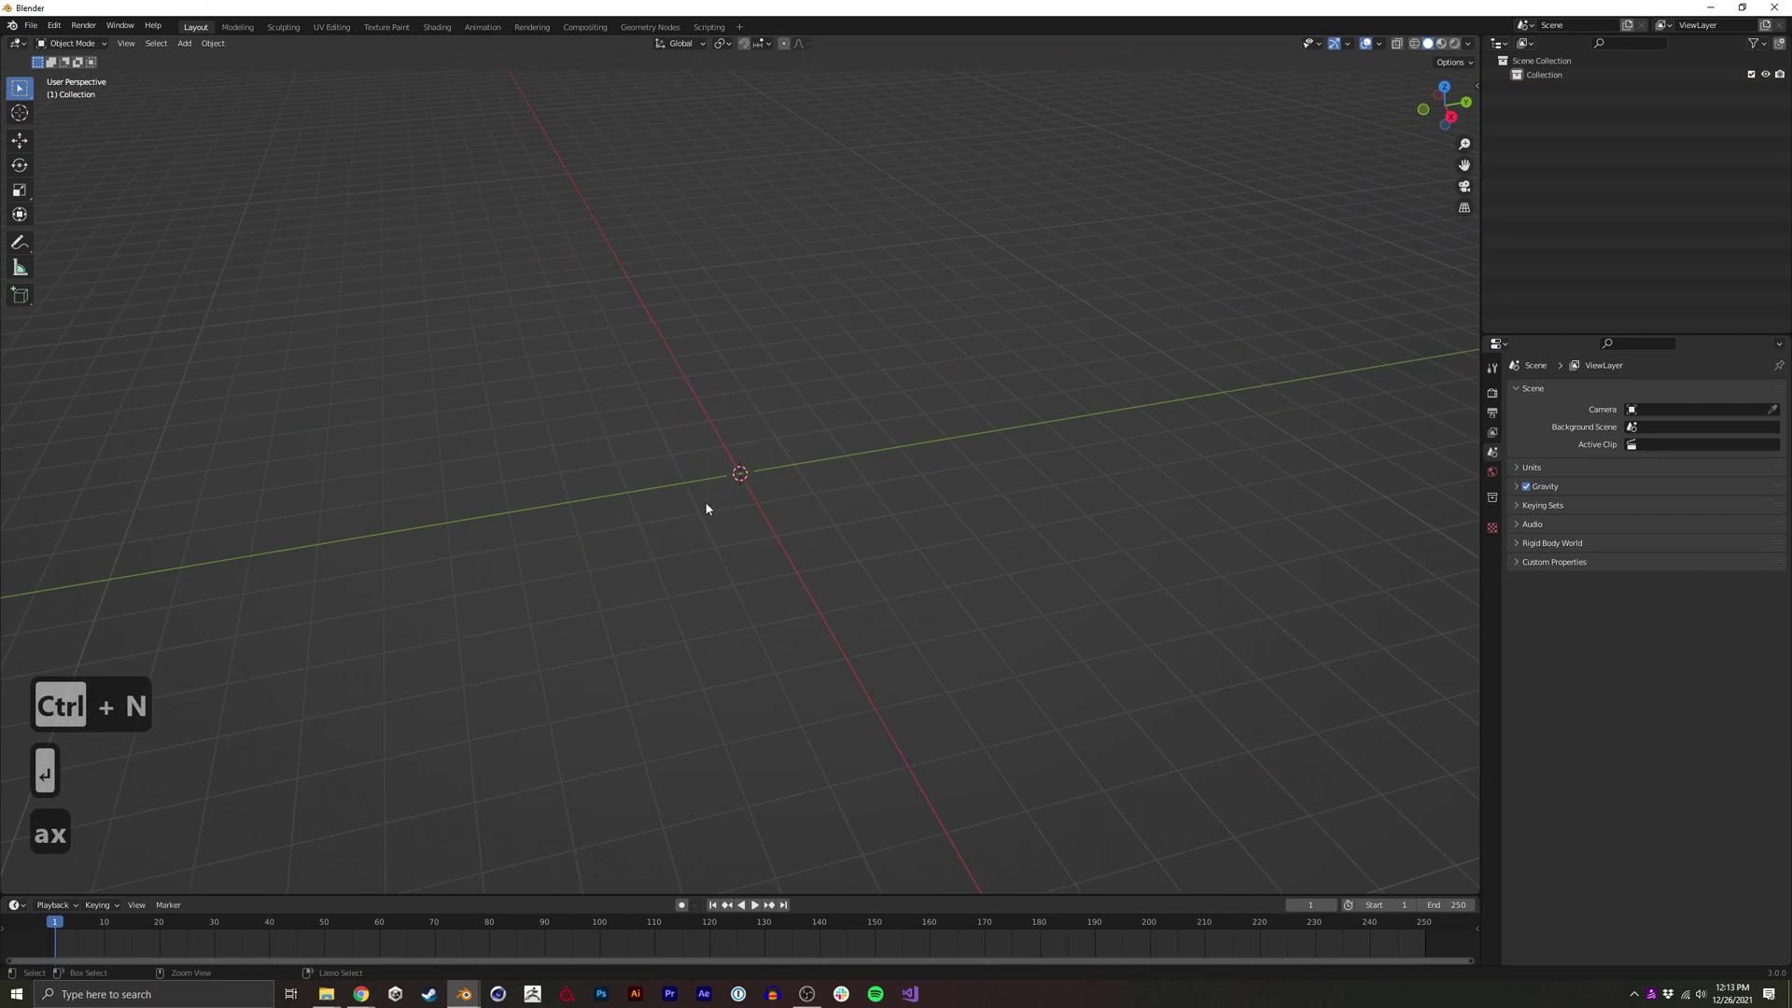
# Add a monkey mesh and move it off the origin to about X 1.35, Y 3.52, Z 1.28 m
pyautogui.hotkey('shift', 'a')
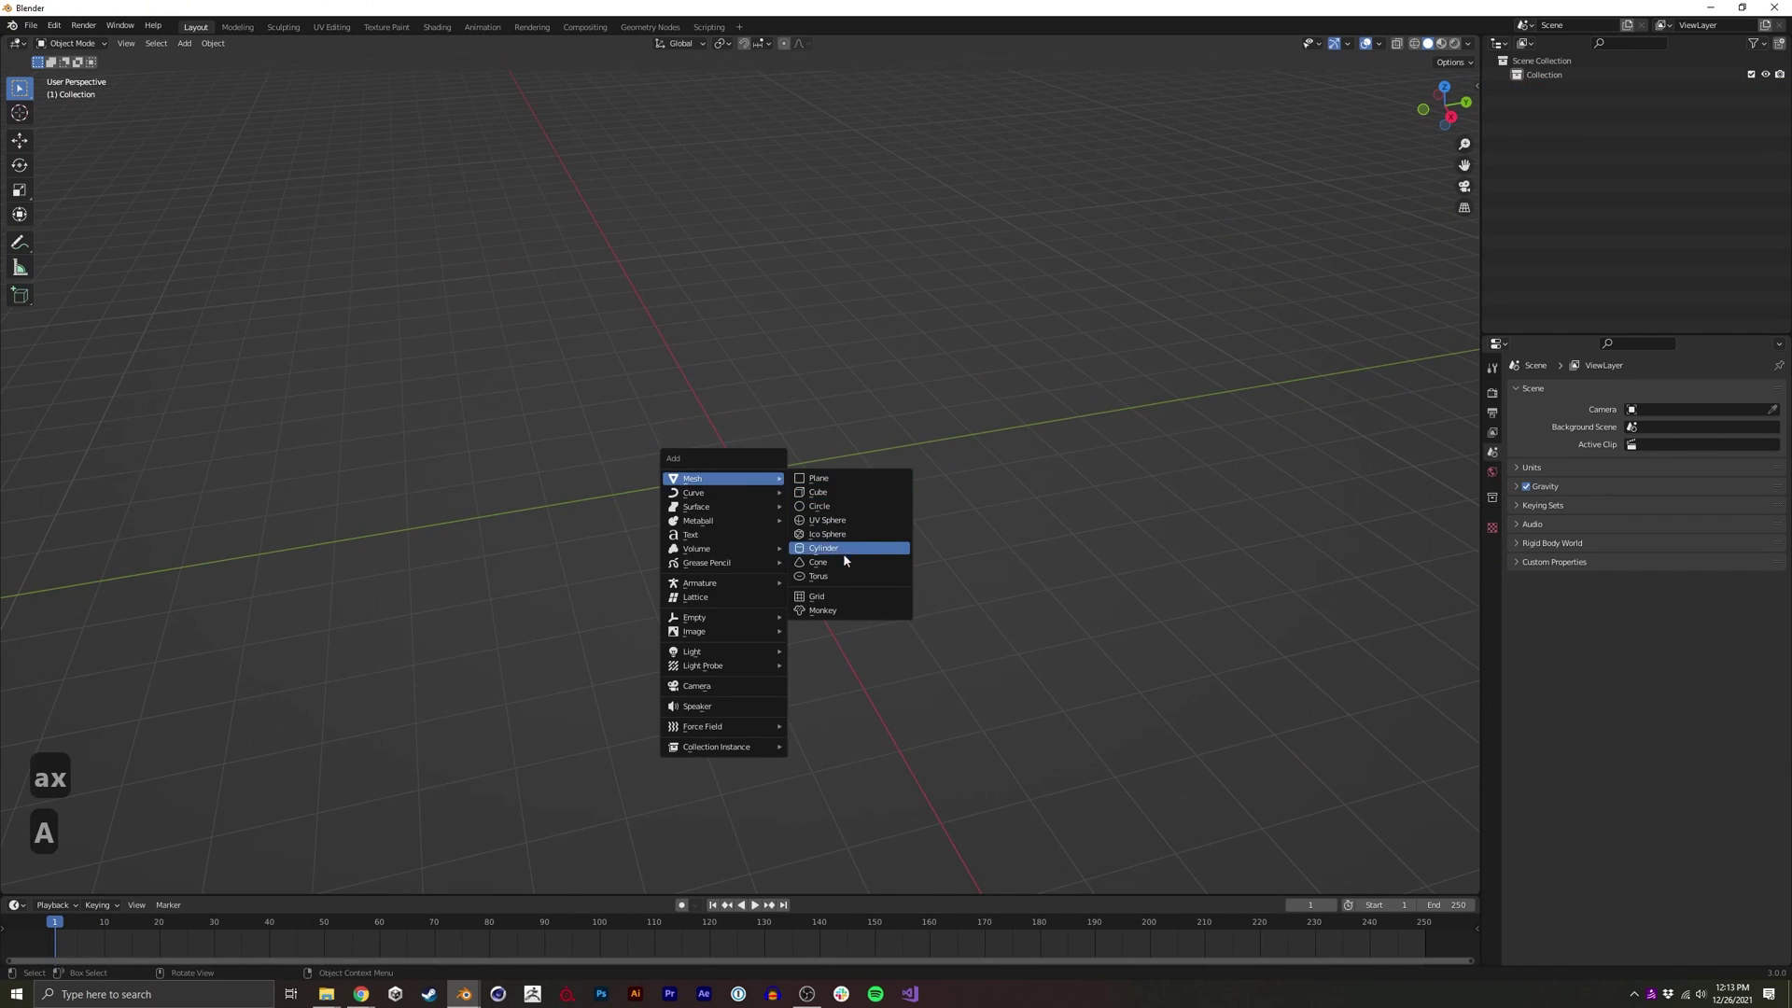
pyautogui.click(833, 613)
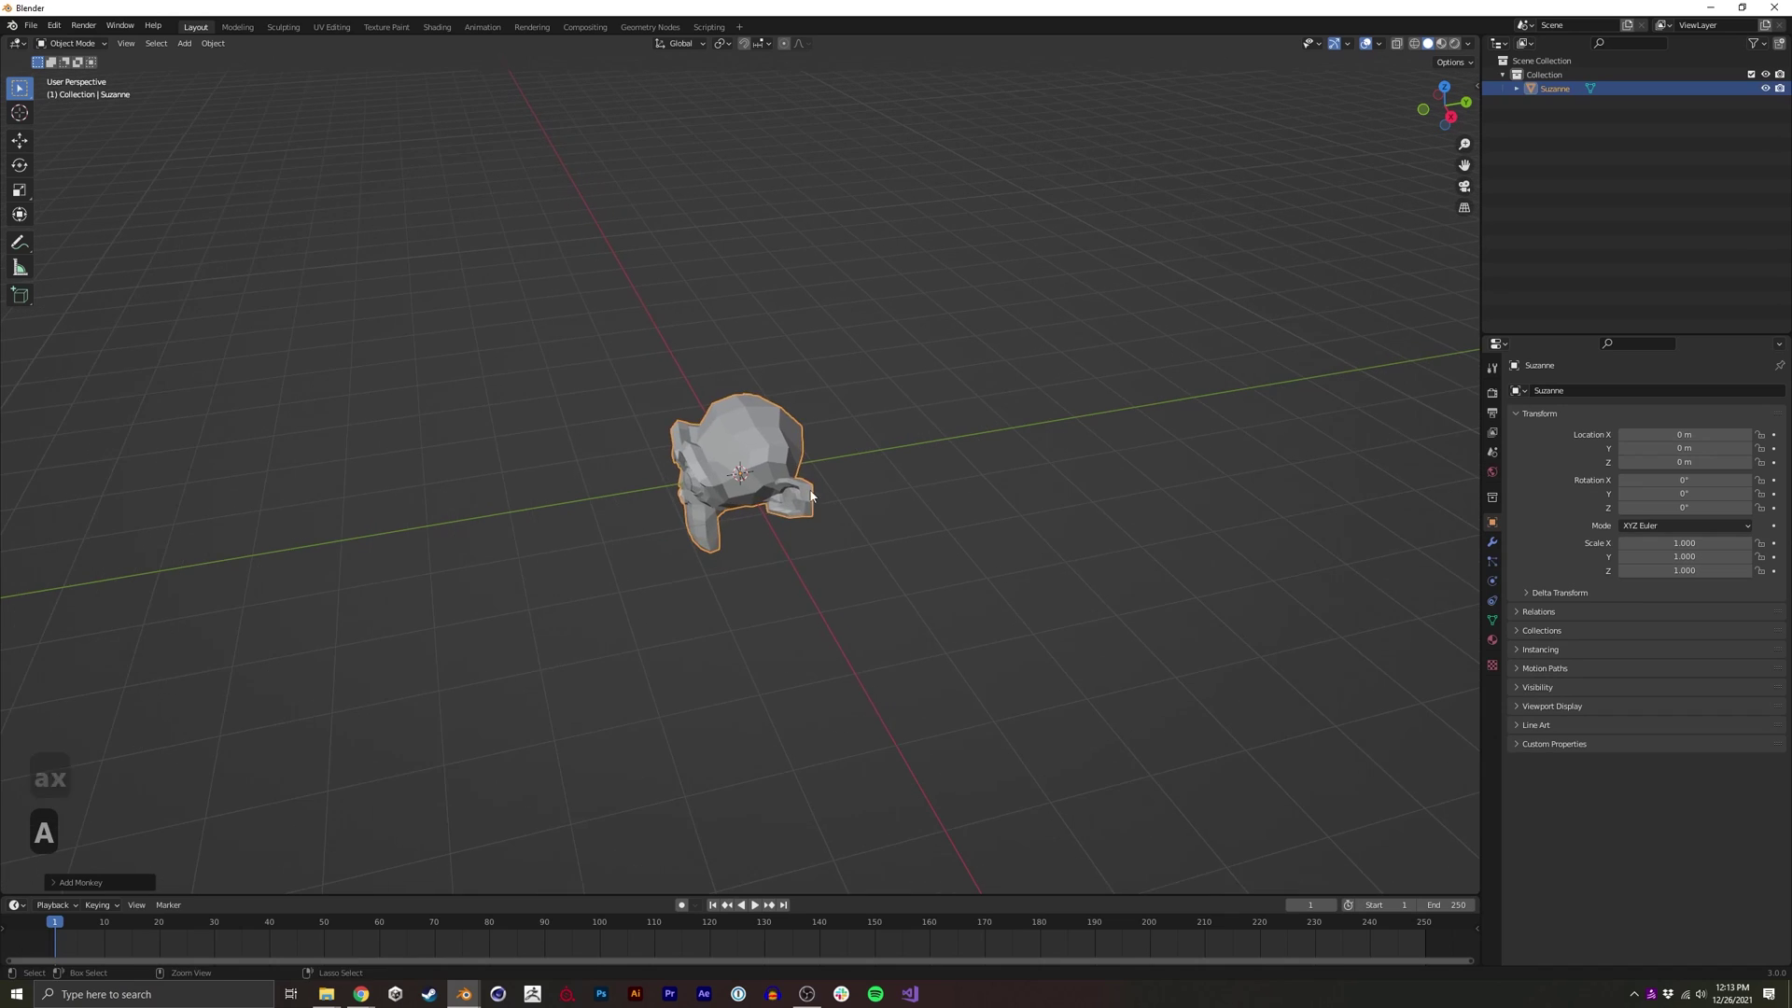
pyautogui.moveTo(786, 530); pyautogui.dragTo(789, 514, button='middle')
pyautogui.press('g')
pyautogui.click(1057, 401)
pyautogui.keyDown('shift'); pyautogui.moveTo(928, 420); pyautogui.dragTo(869, 408, button='middle'); pyautogui.keyUp('shift')
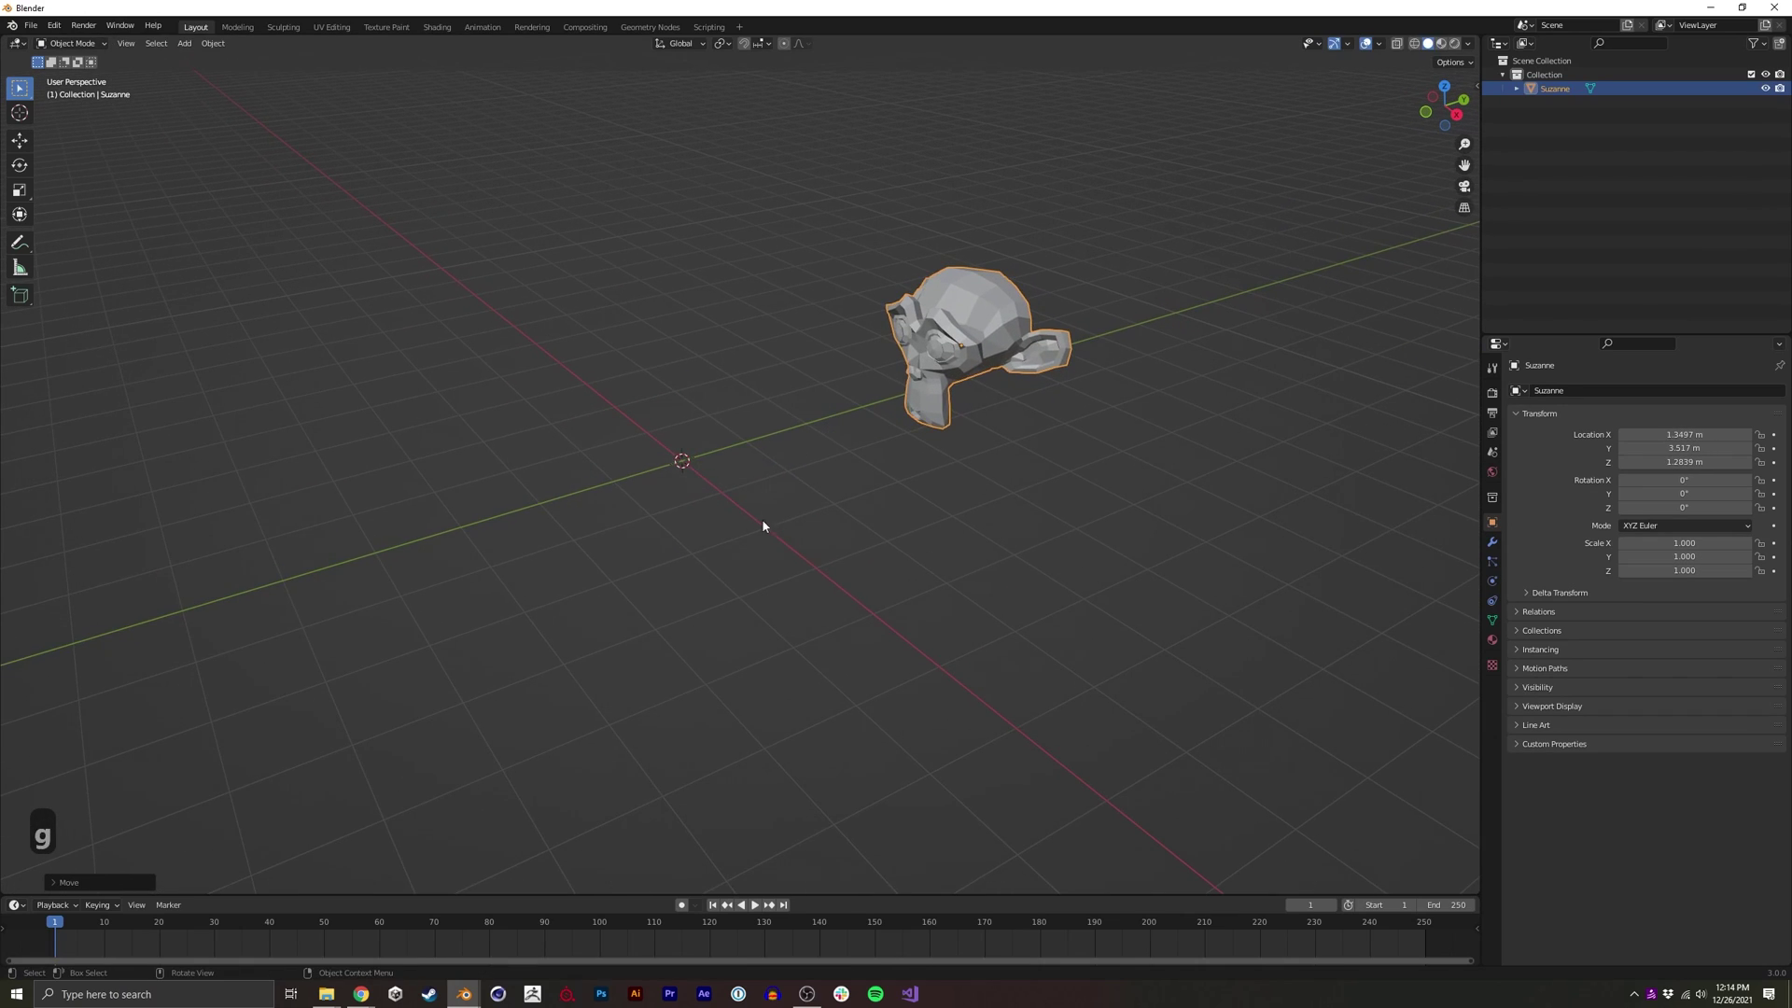
# Add a UV sphere and move it beside the monkey, to about X 3.86, Y 5.84, Z 0.51 m
pyautogui.click(763, 525)
pyautogui.hotkey('shift', 'a')
pyautogui.click(823, 563)
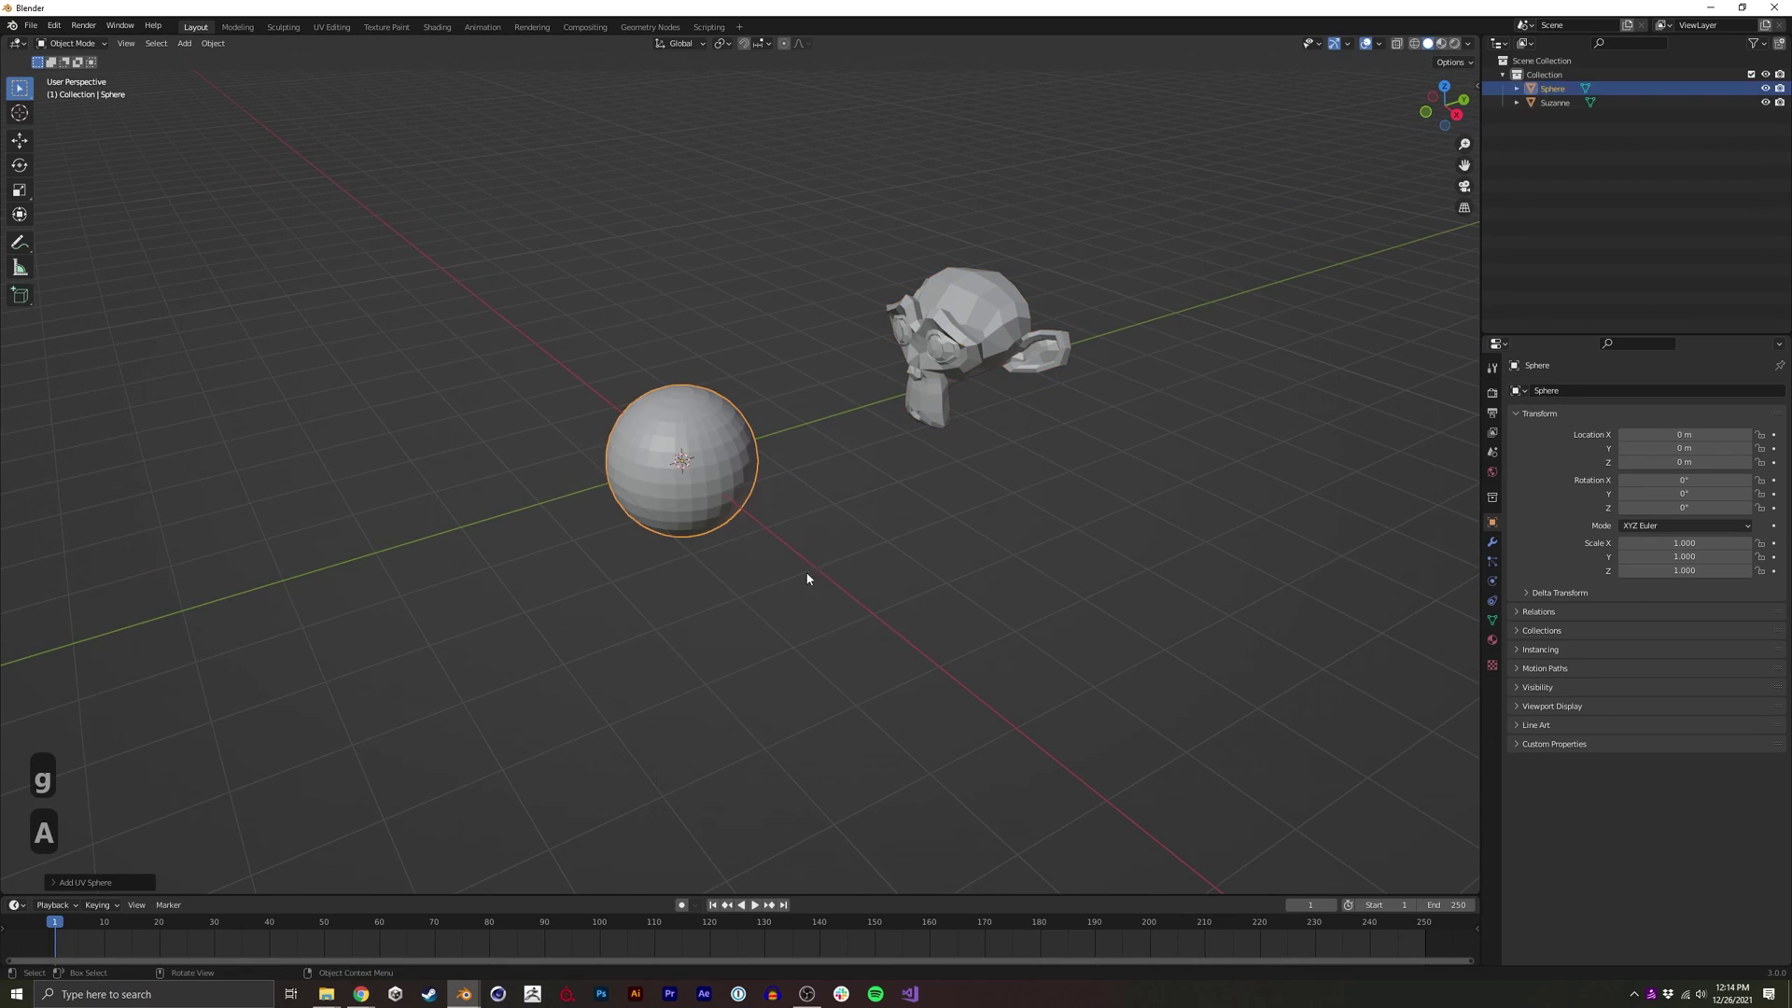
pyautogui.press('g')
pyautogui.click(975, 488)
pyautogui.moveTo(975, 488); pyautogui.dragTo(944, 403, button='middle')
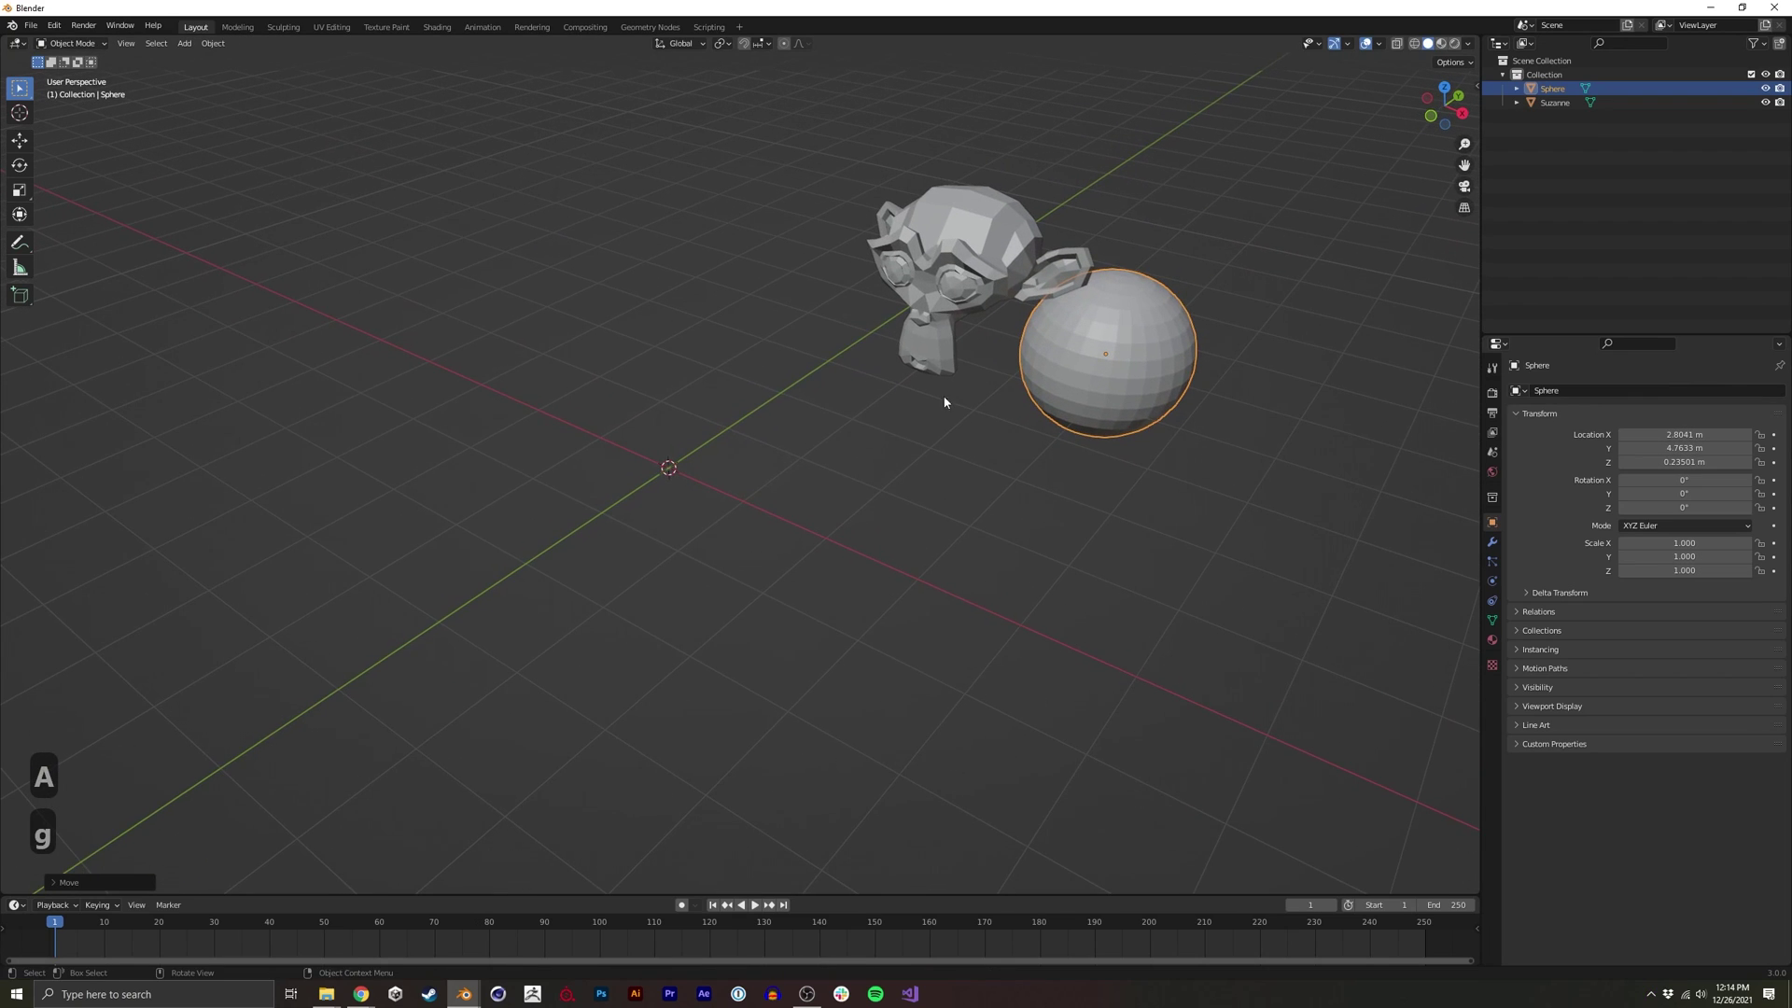
pyautogui.press('g')
pyautogui.click(1255, 359)
pyautogui.moveTo(1090, 383); pyautogui.dragTo(1090, 375, button='middle')
pyautogui.scroll(1, 1125, 292)
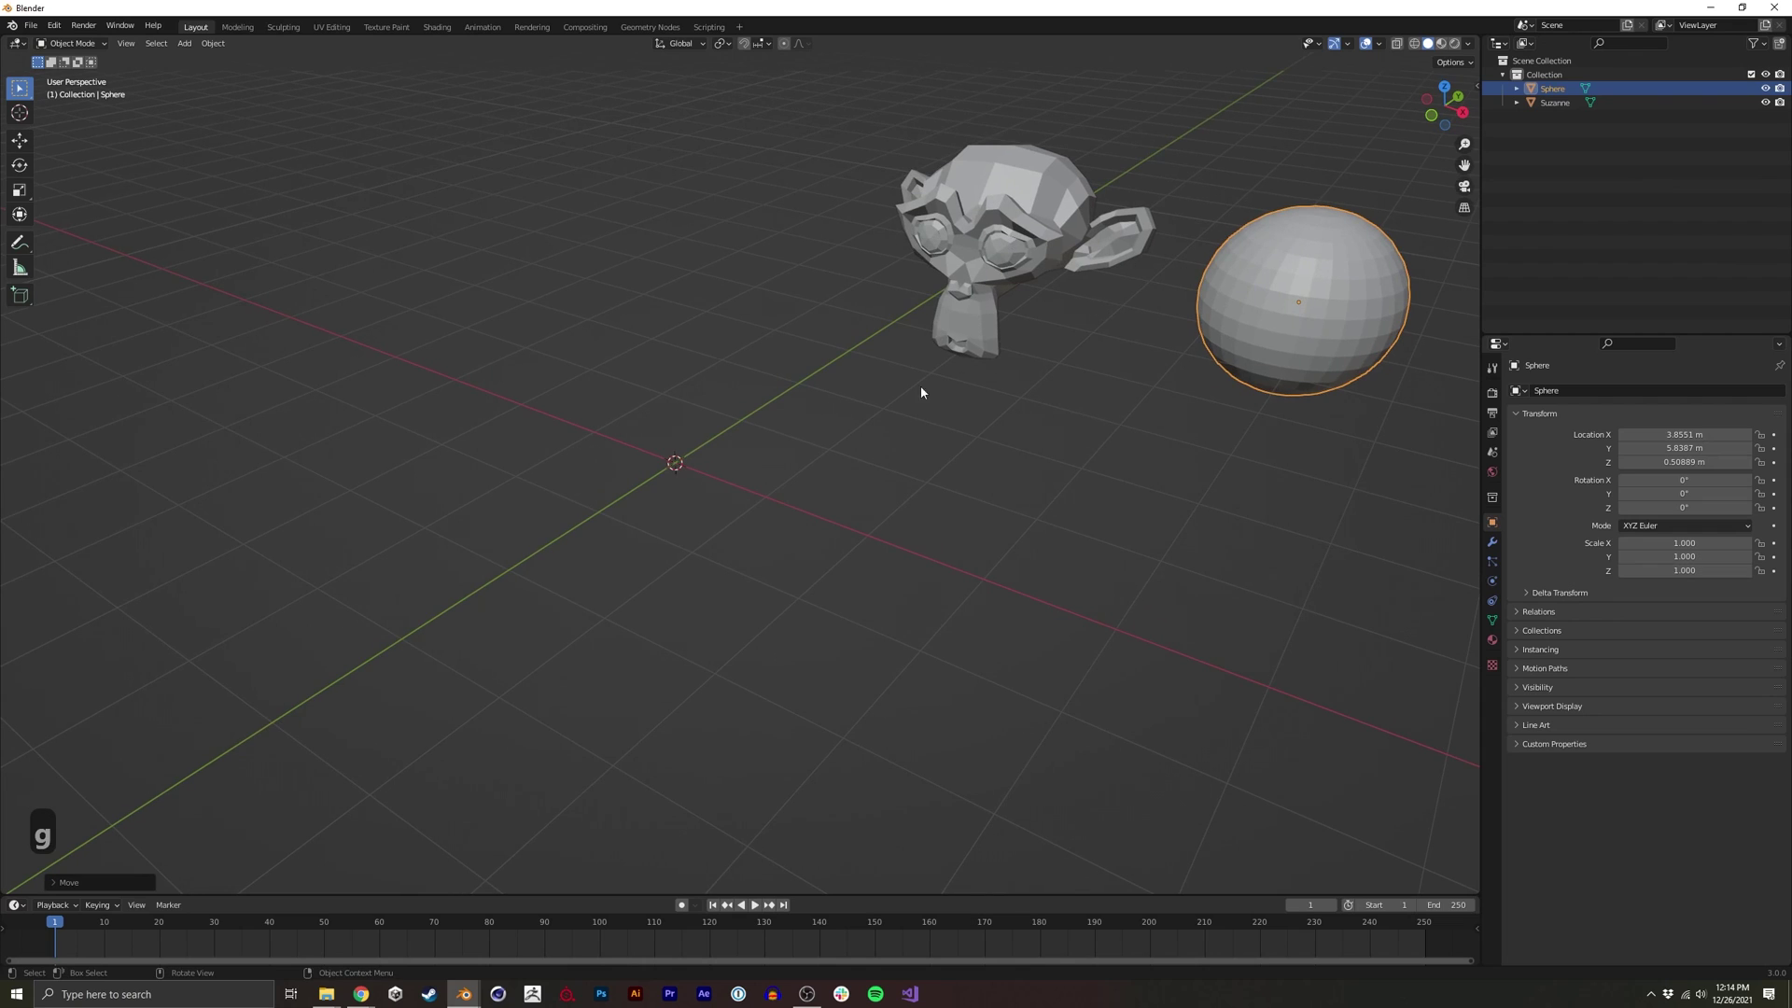
pyautogui.keyDown('shift'); pyautogui.moveTo(920, 386); pyautogui.dragTo(954, 381, button='middle'); pyautogui.keyUp('shift')
# Add a plane at the origin and rename it geo_node
pyautogui.click(672, 501)
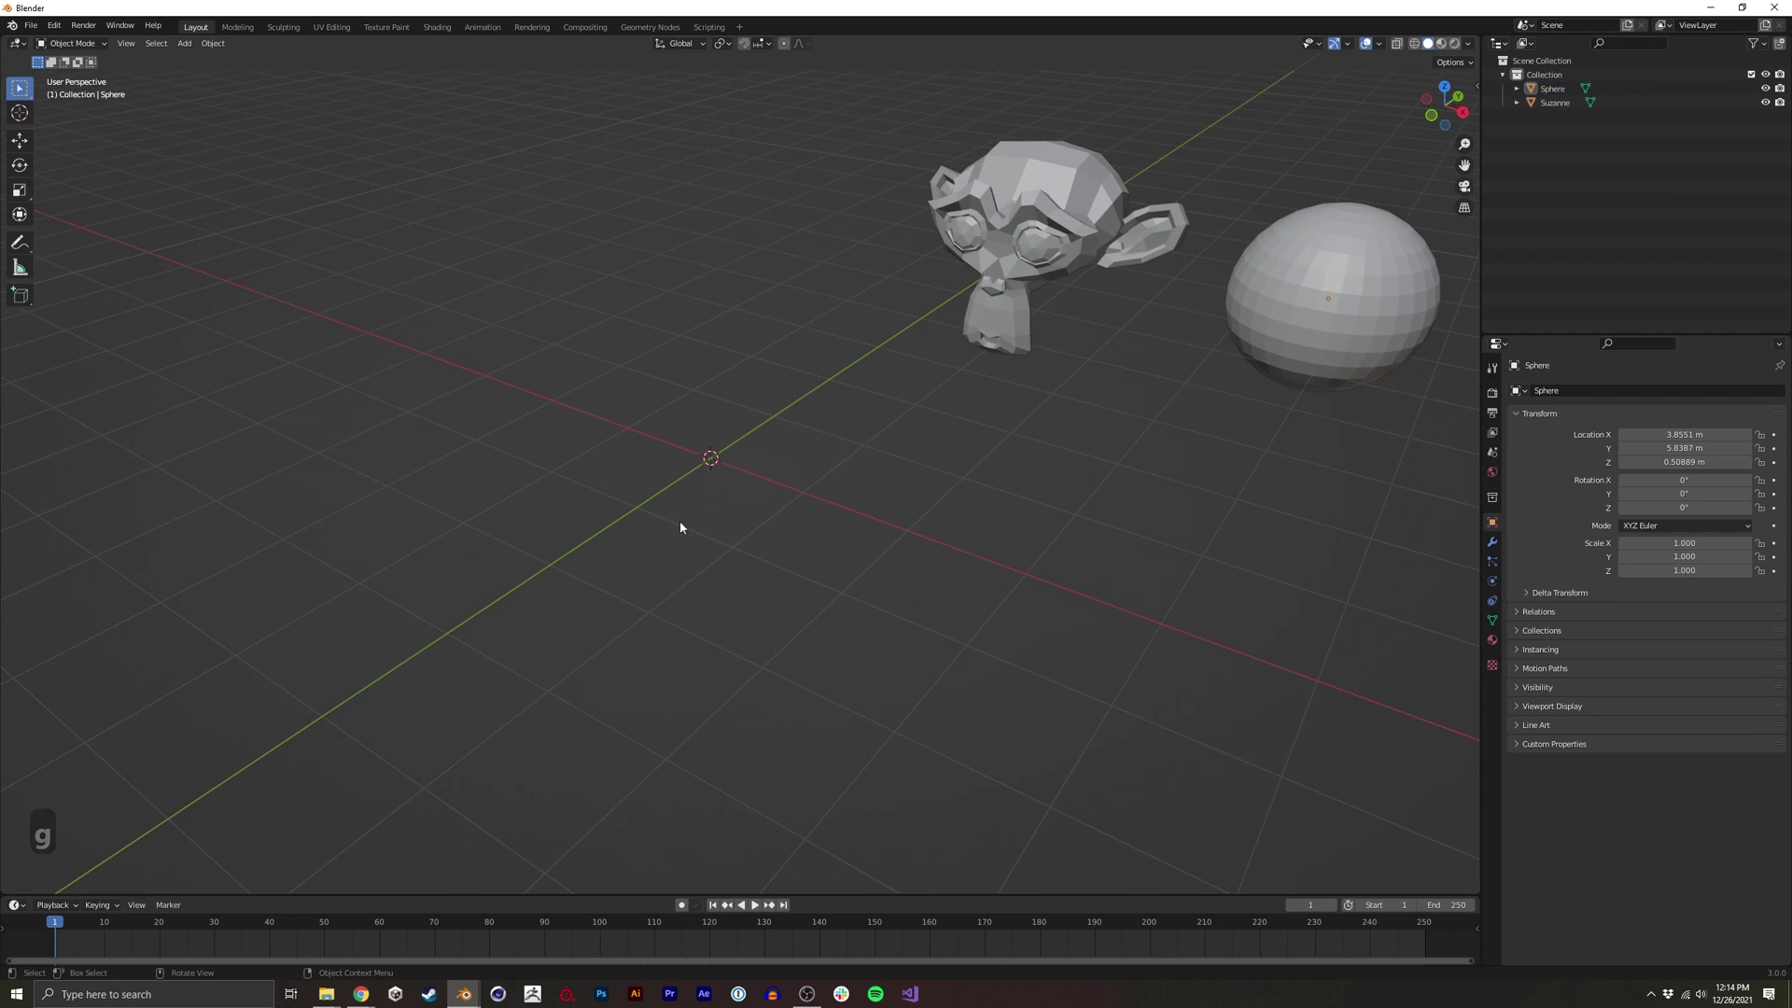
pyautogui.hotkey('shift', 'a')
pyautogui.click(726, 523)
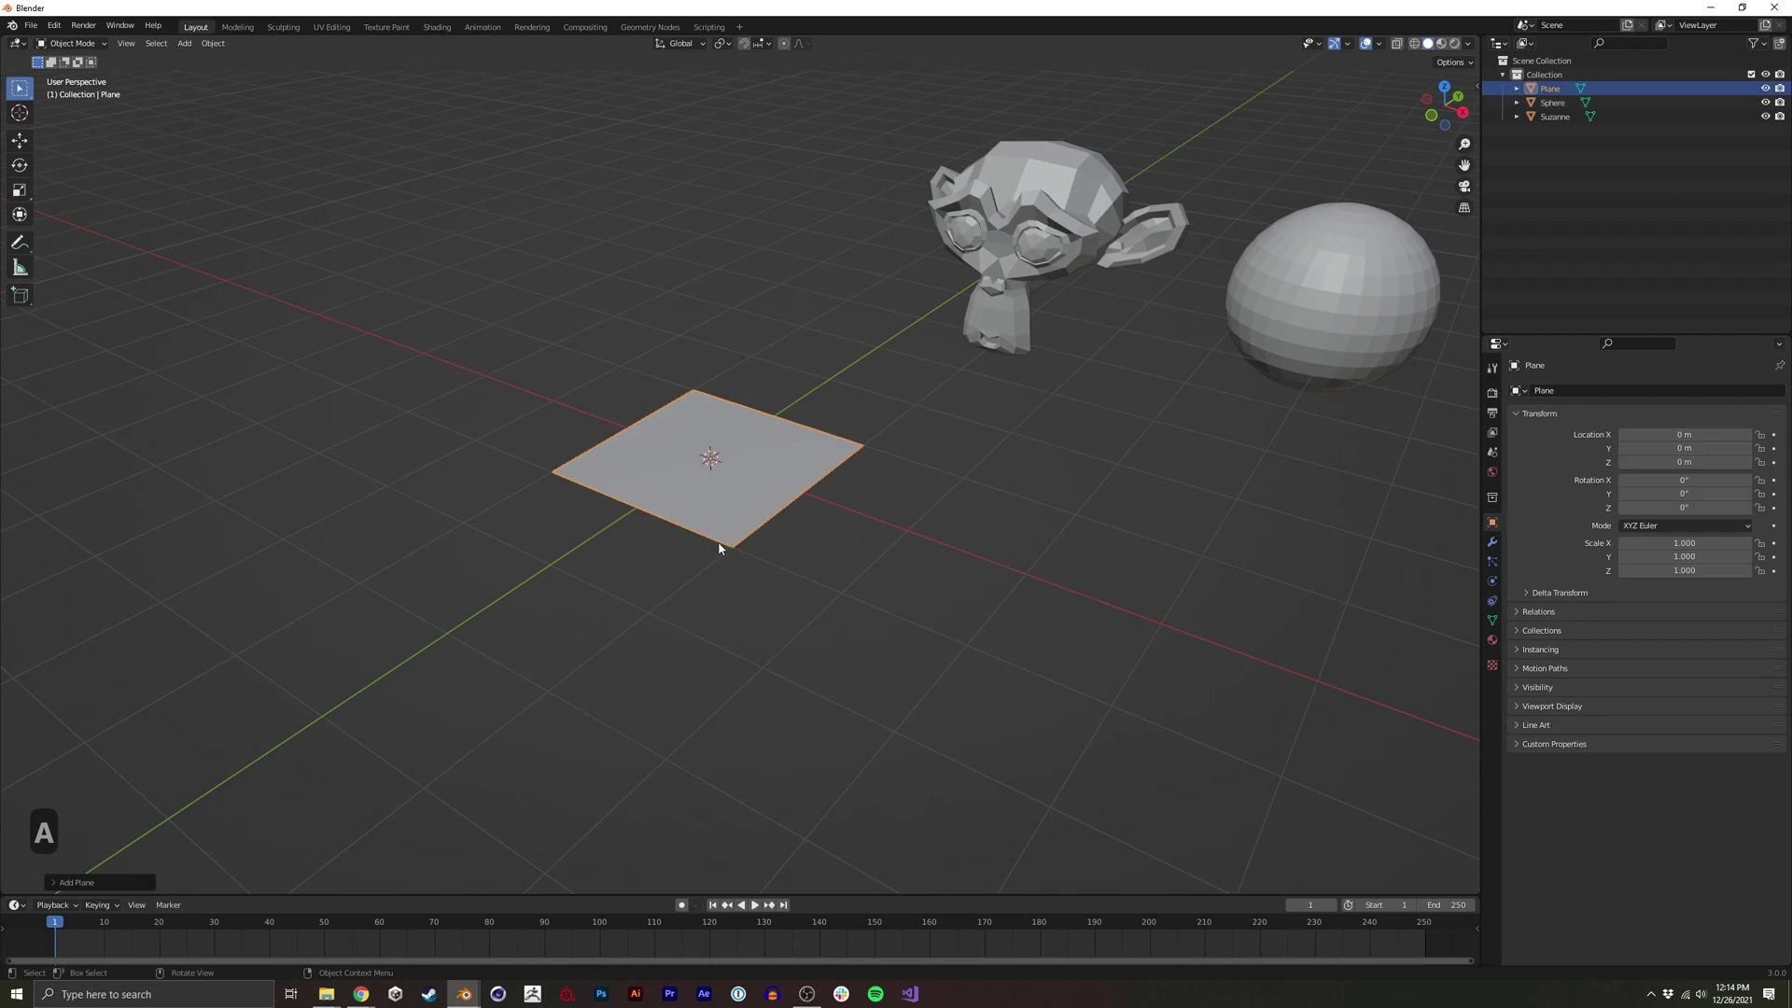
pyautogui.press('F2')
pyautogui.write('geo')
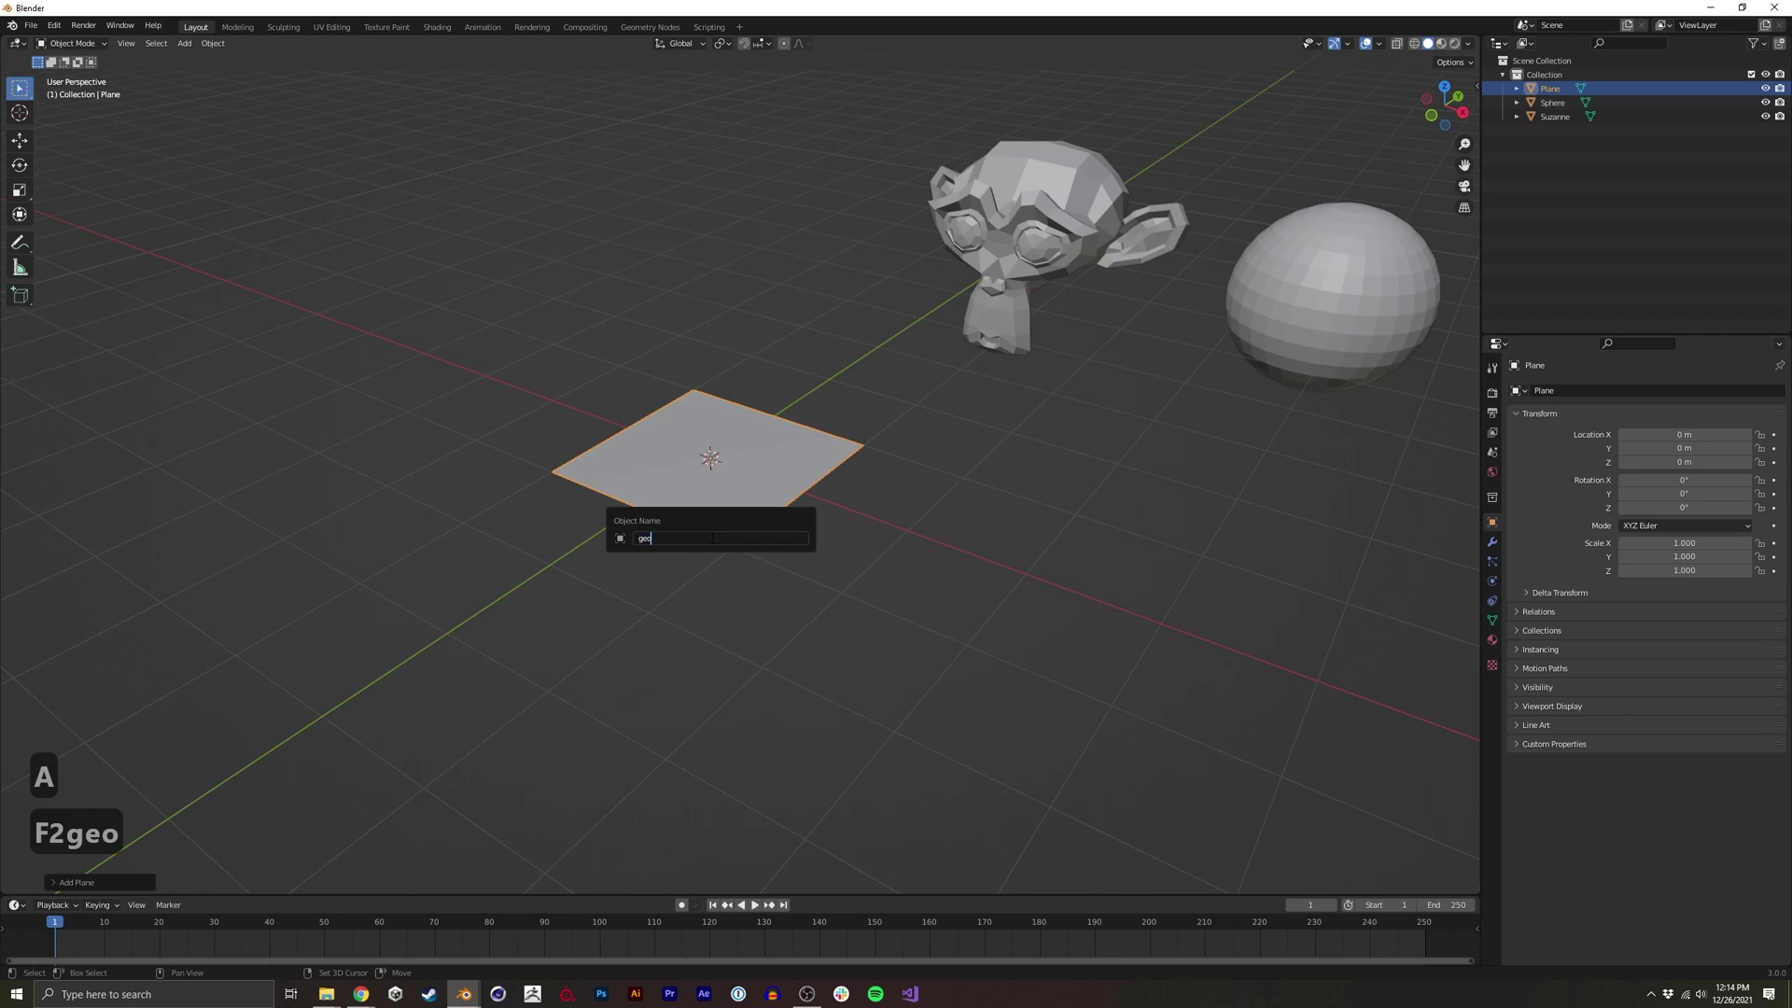
pyautogui.write('_node')
pyautogui.press('Return')
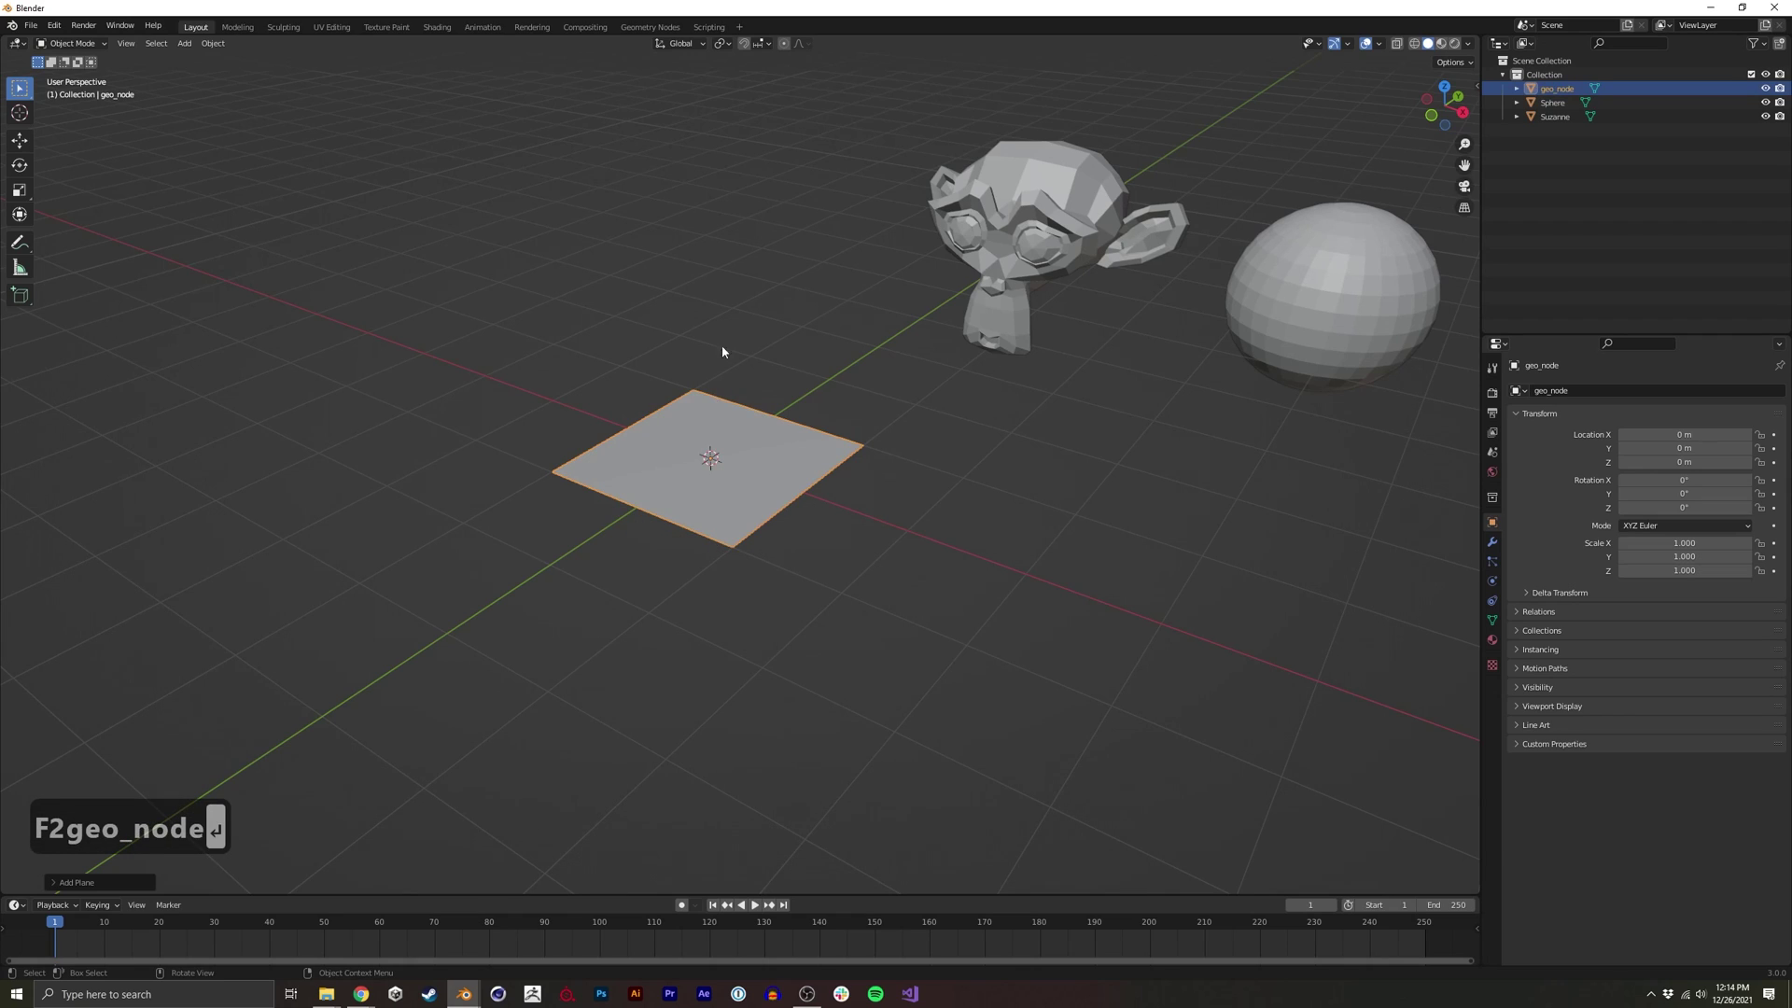
# Switch to the Geometry Nodes workspace and create a new node tree on the geo_node plane
pyautogui.click(648, 28)
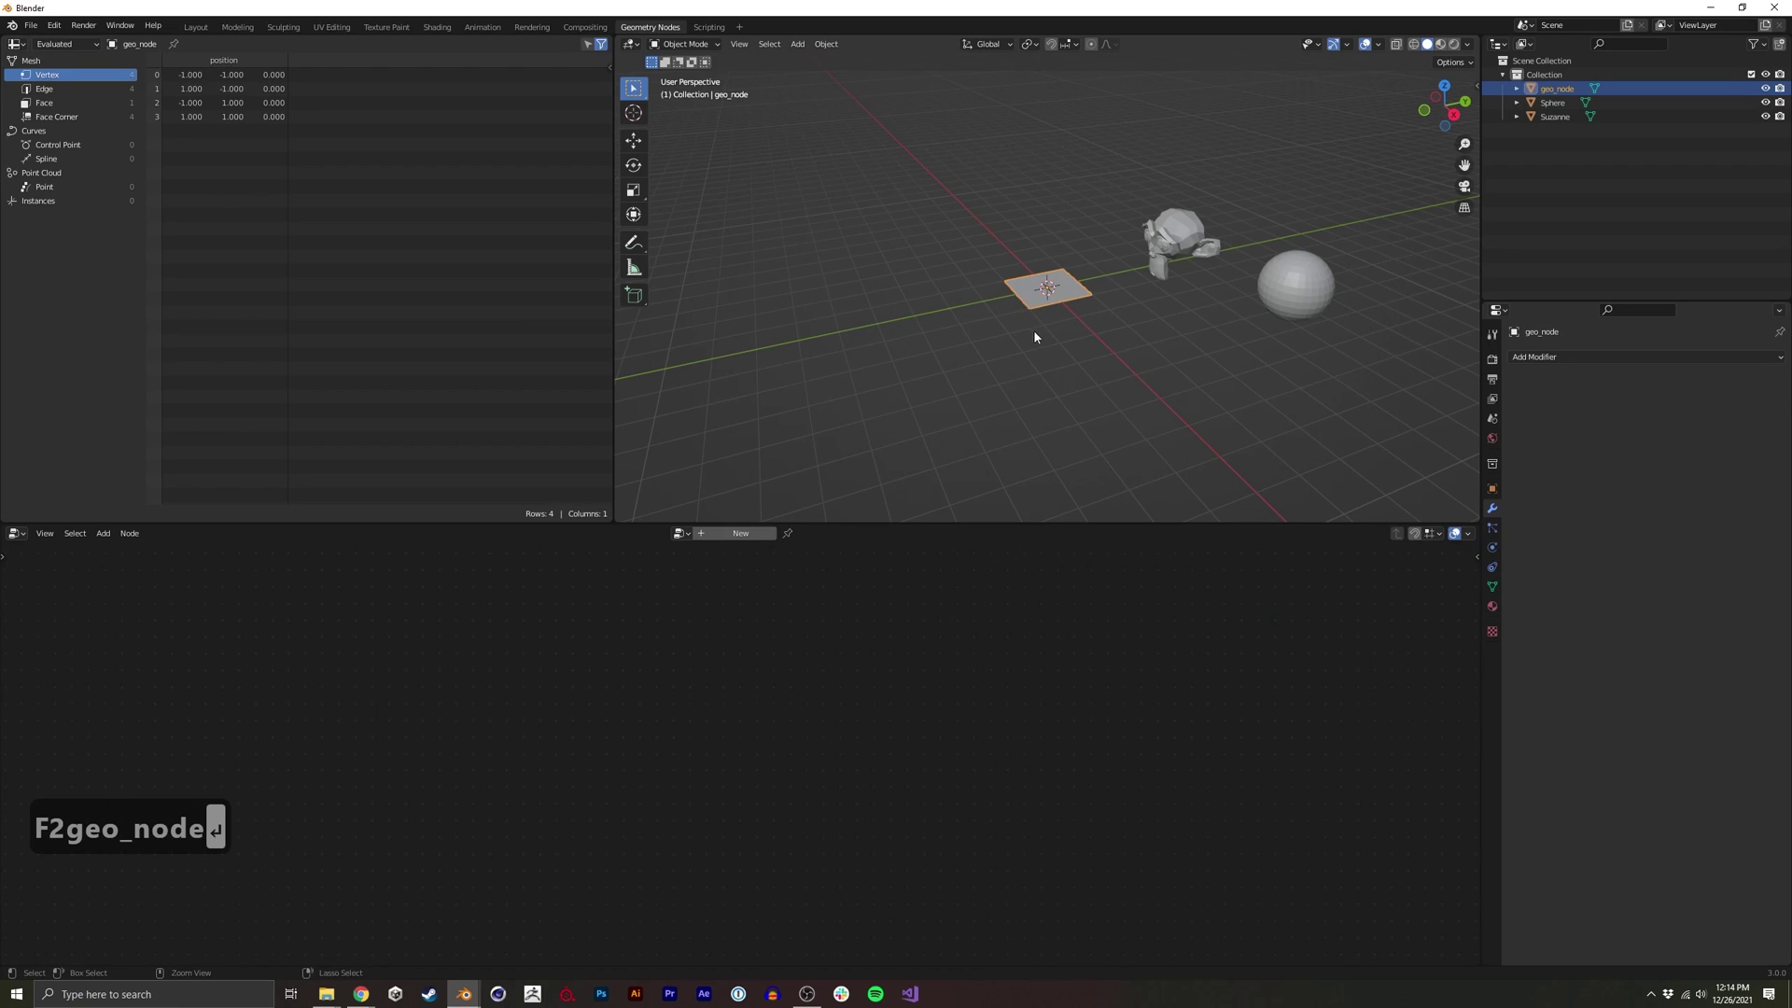
pyautogui.keyDown('ctrl'); pyautogui.moveTo(1034, 333); pyautogui.dragTo(870, 410, button='middle'); pyautogui.keyUp('ctrl')
pyautogui.click(740, 534)
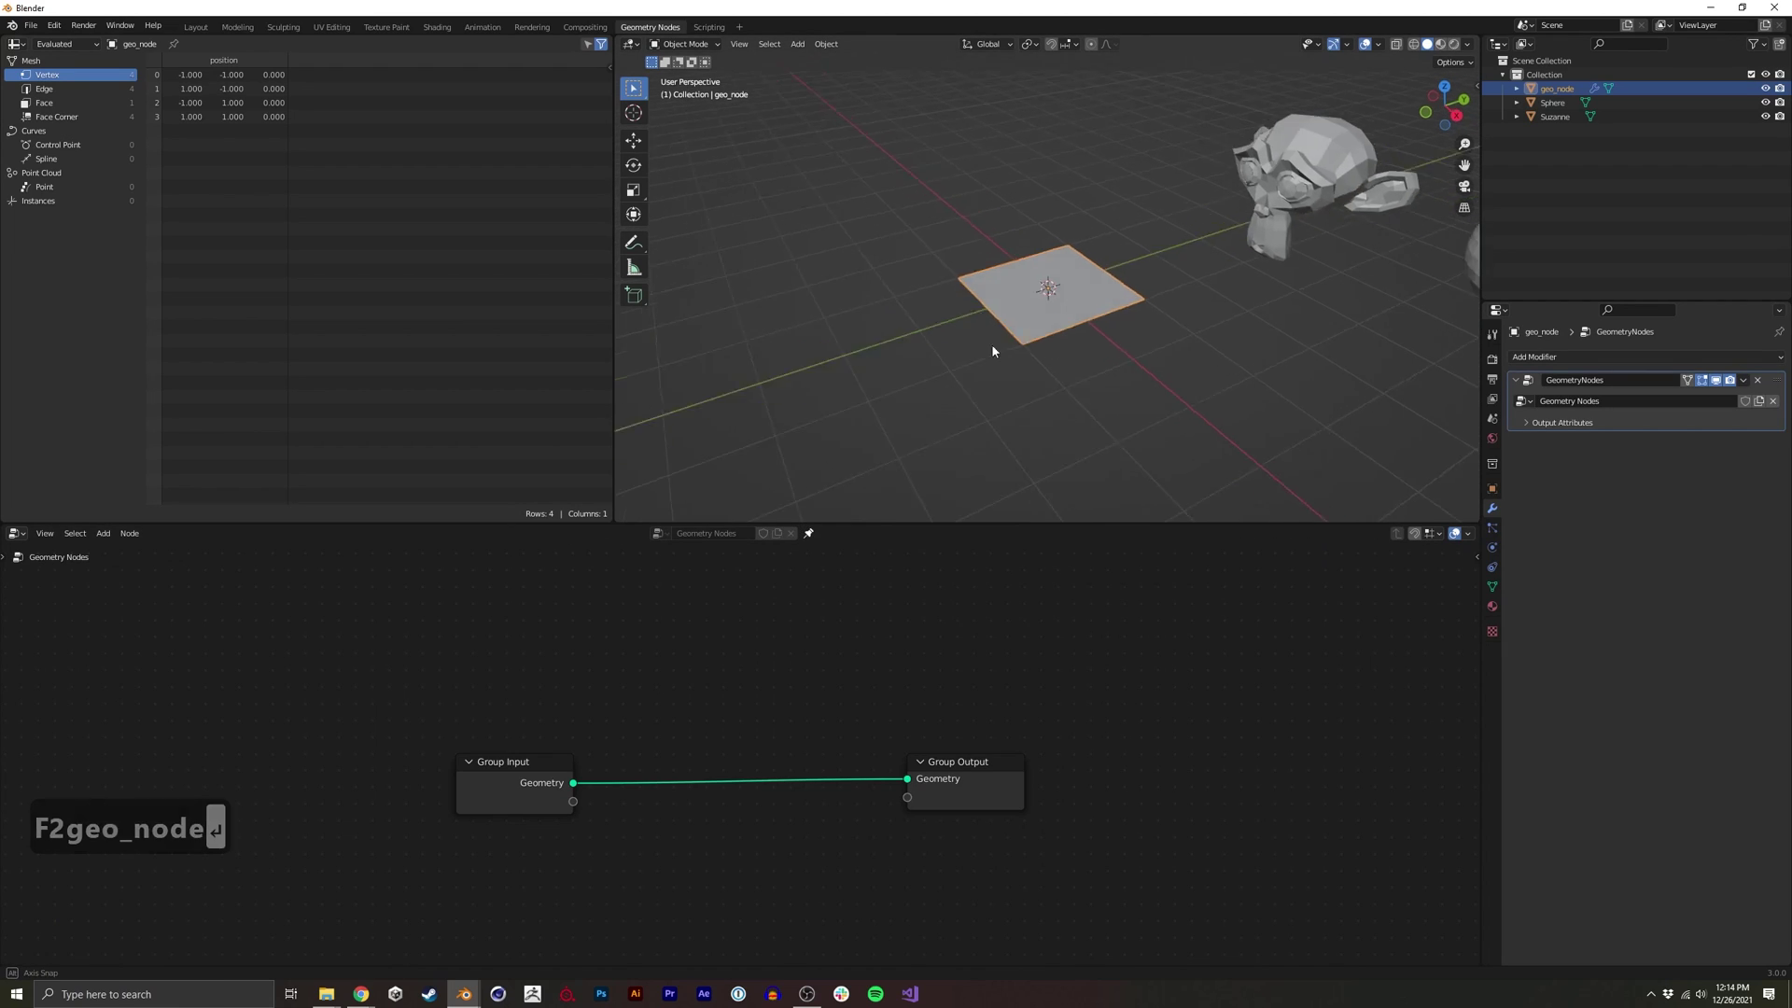
pyautogui.moveTo(991, 344); pyautogui.dragTo(866, 376, button='middle')
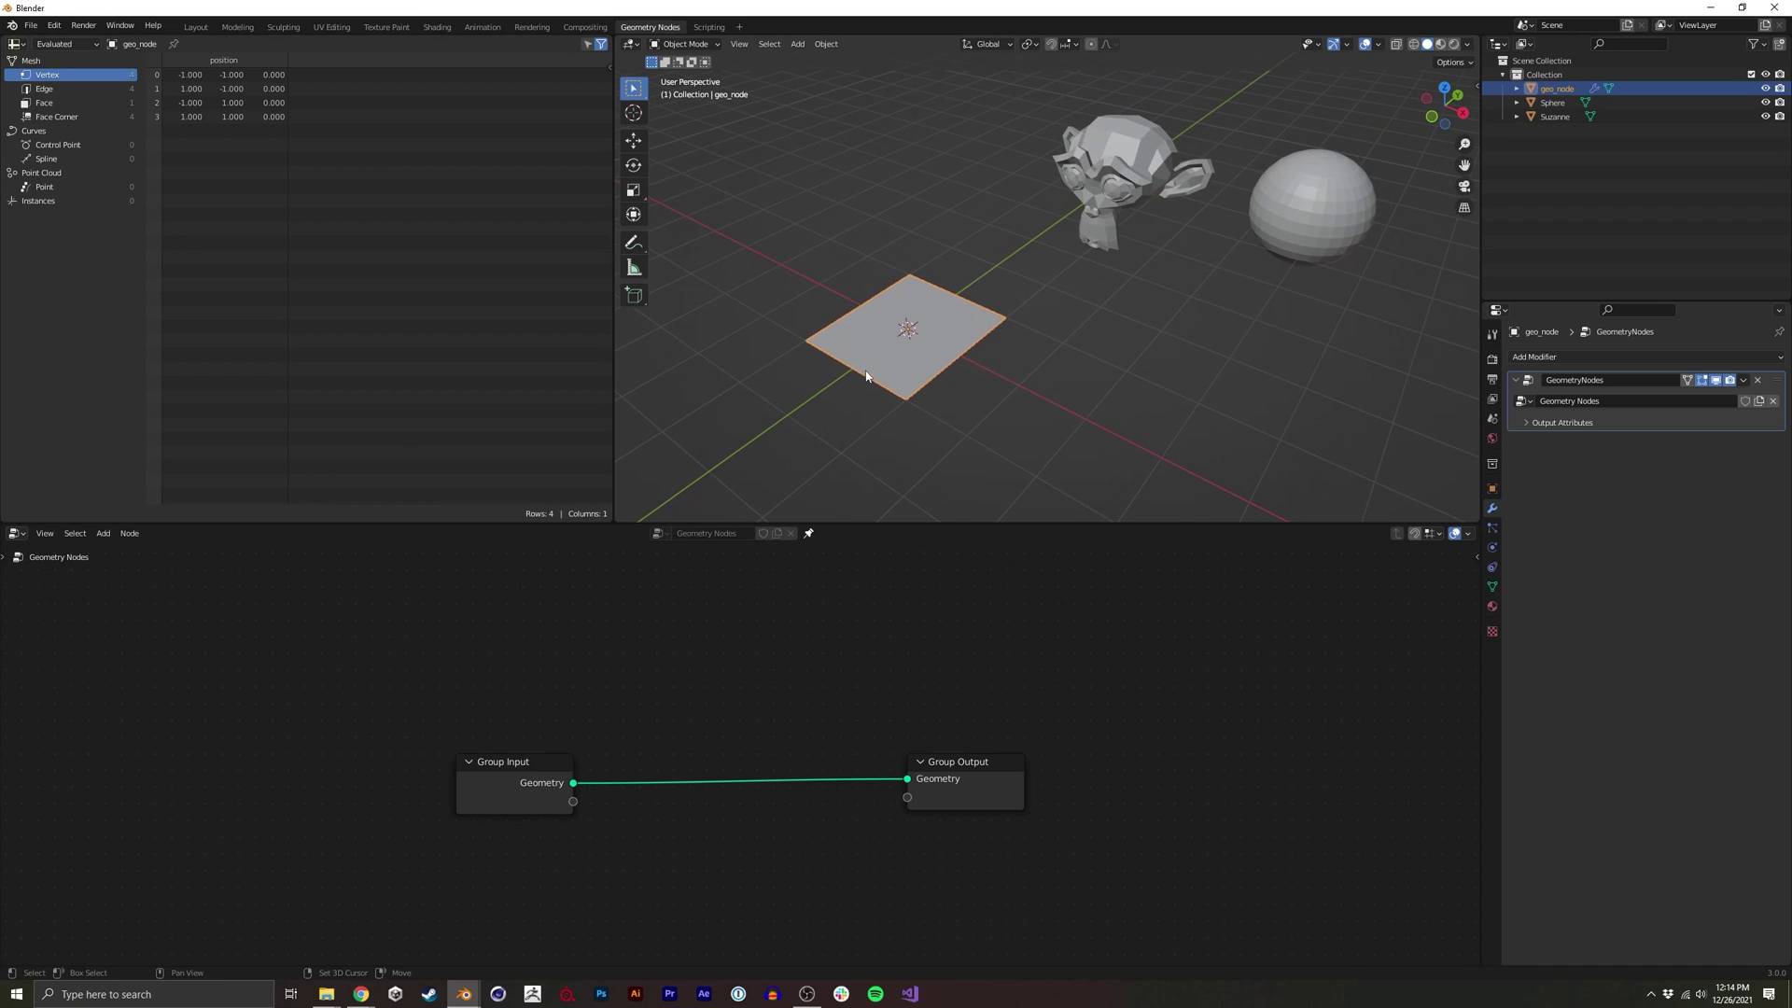
# Add Object Info nodes for Suzanne and Sphere to the node tree, placing the Sphere node above the Suzanne node
pyautogui.click(1084, 189)
pyautogui.moveTo(1560, 119); pyautogui.dragTo(386, 875)
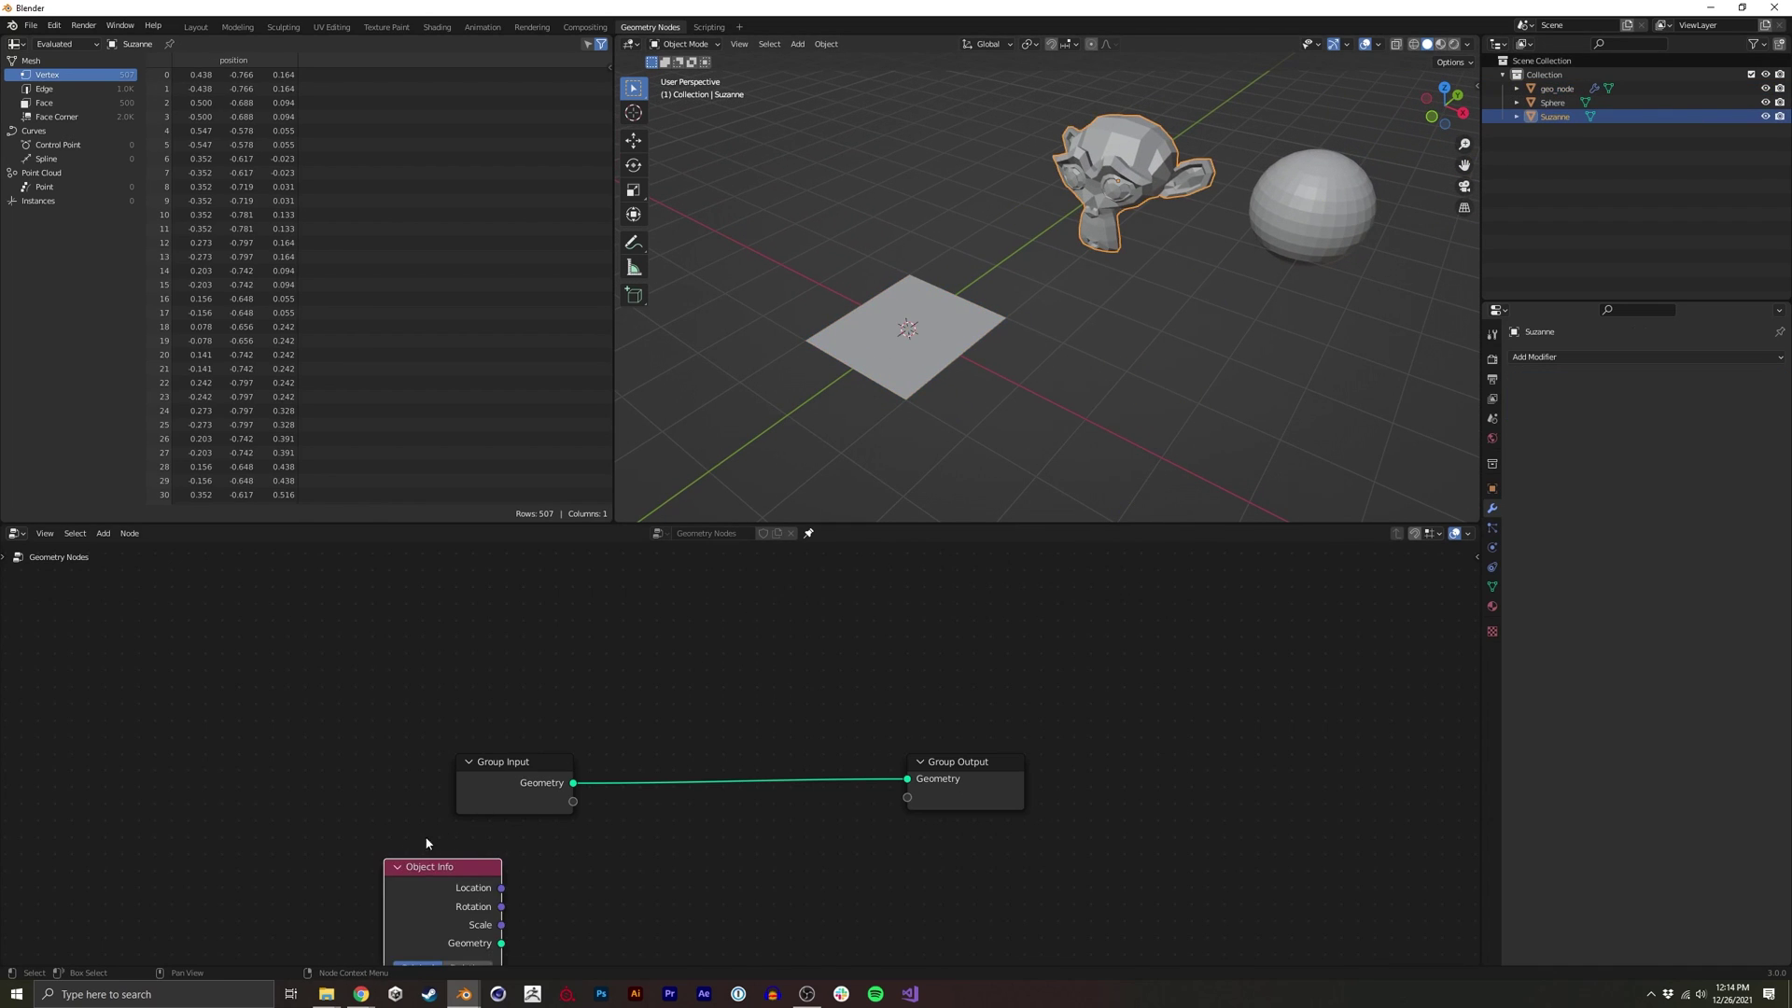
pyautogui.moveTo(521, 778); pyautogui.dragTo(570, 609, button='middle')
pyautogui.moveTo(1552, 105); pyautogui.dragTo(475, 928)
pyautogui.moveTo(624, 783); pyautogui.dragTo(653, 654, button='middle')
pyautogui.moveTo(551, 827); pyautogui.dragTo(509, 786)
pyautogui.moveTo(668, 624); pyautogui.dragTo(628, 741, button='middle')
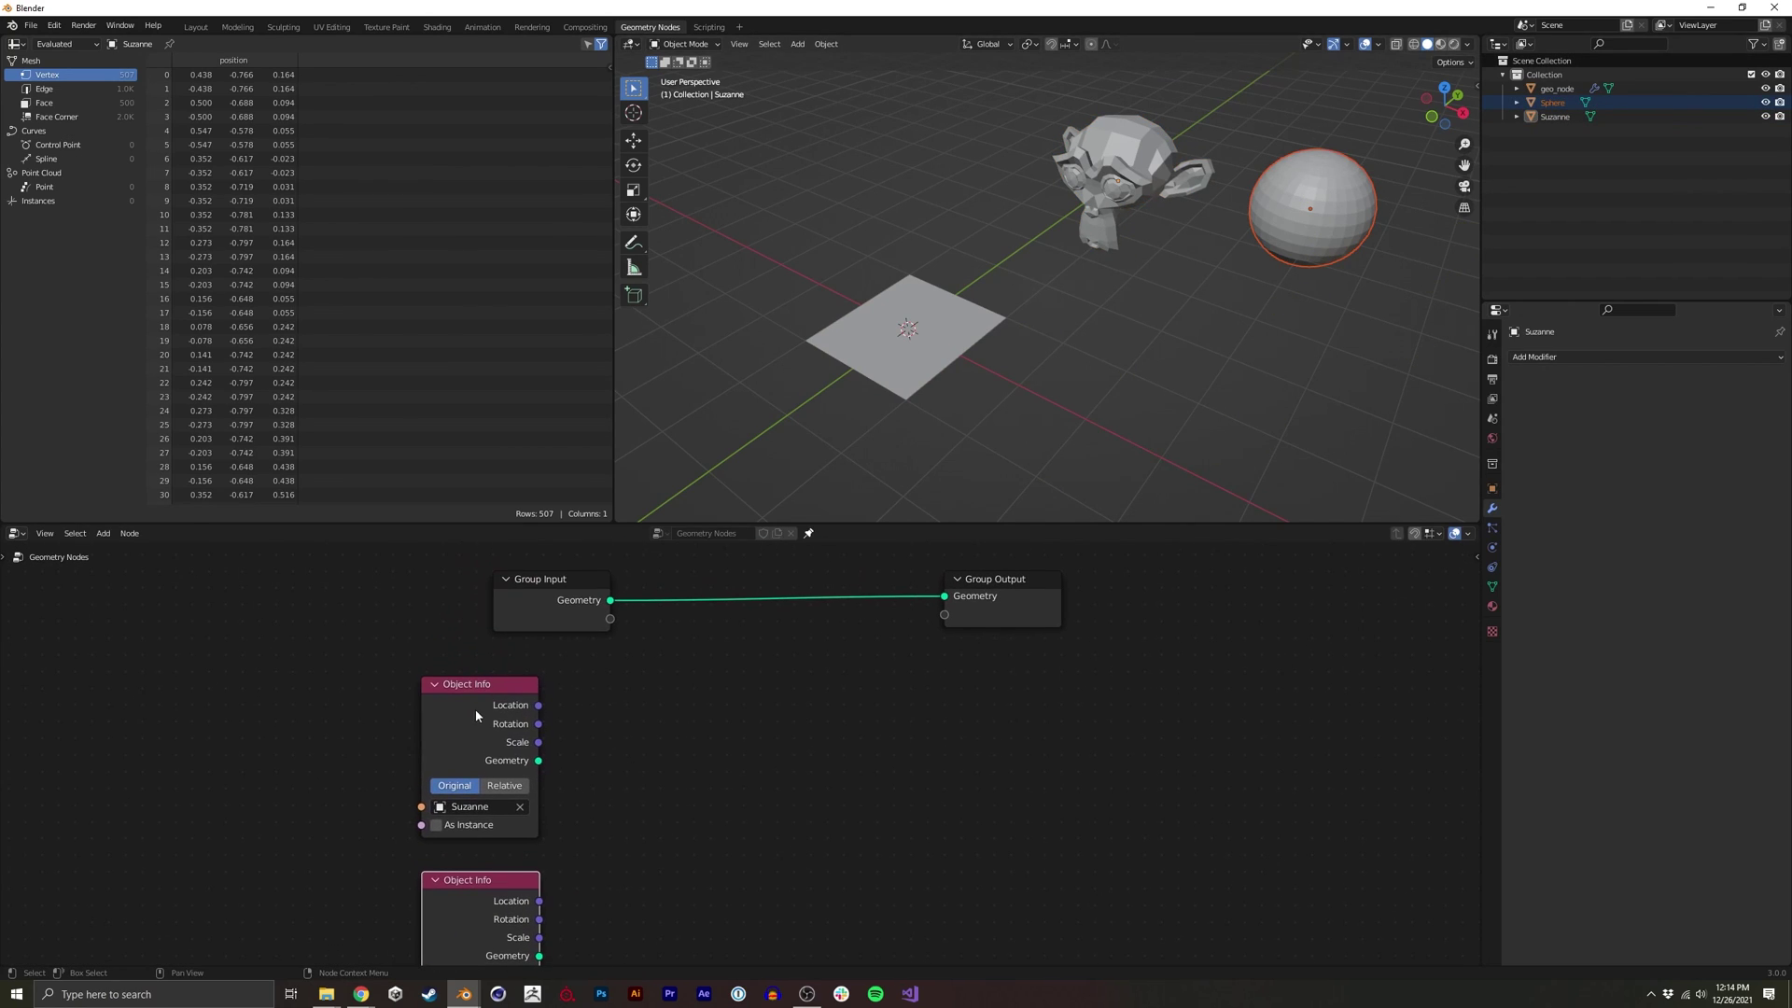
pyautogui.moveTo(465, 705); pyautogui.dragTo(534, 697)
pyautogui.moveTo(484, 894)
pyautogui.mouseDown()
pyautogui.moveTo(501, 818)
pyautogui.moveTo(451, 690)
pyautogui.moveTo(560, 673)
pyautogui.moveTo(496, 886)
pyautogui.mouseUp()
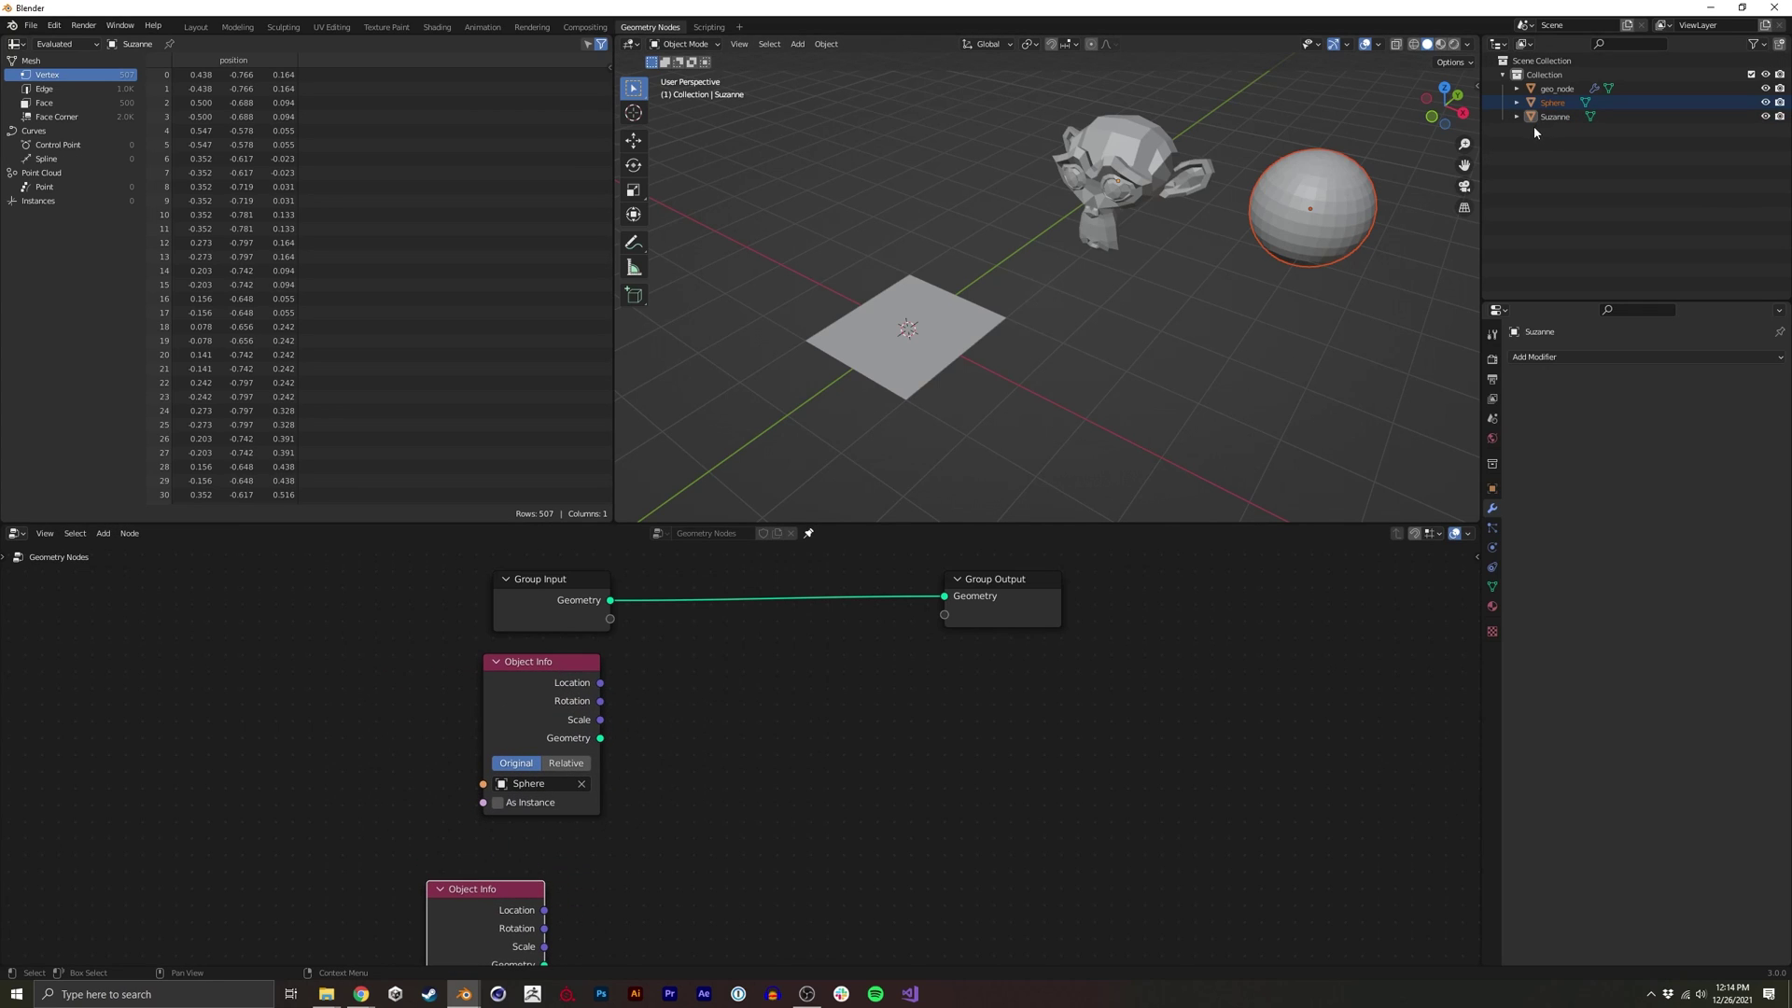
# Insert a Distribute Points on Faces node before Group Output and feed the Sphere node's Geometry into its Mesh input
pyautogui.moveTo(683, 760); pyautogui.dragTo(616, 760, button='middle')
pyautogui.hotkey('shift', 'a')
pyautogui.click(634, 554)
pyautogui.write('d')
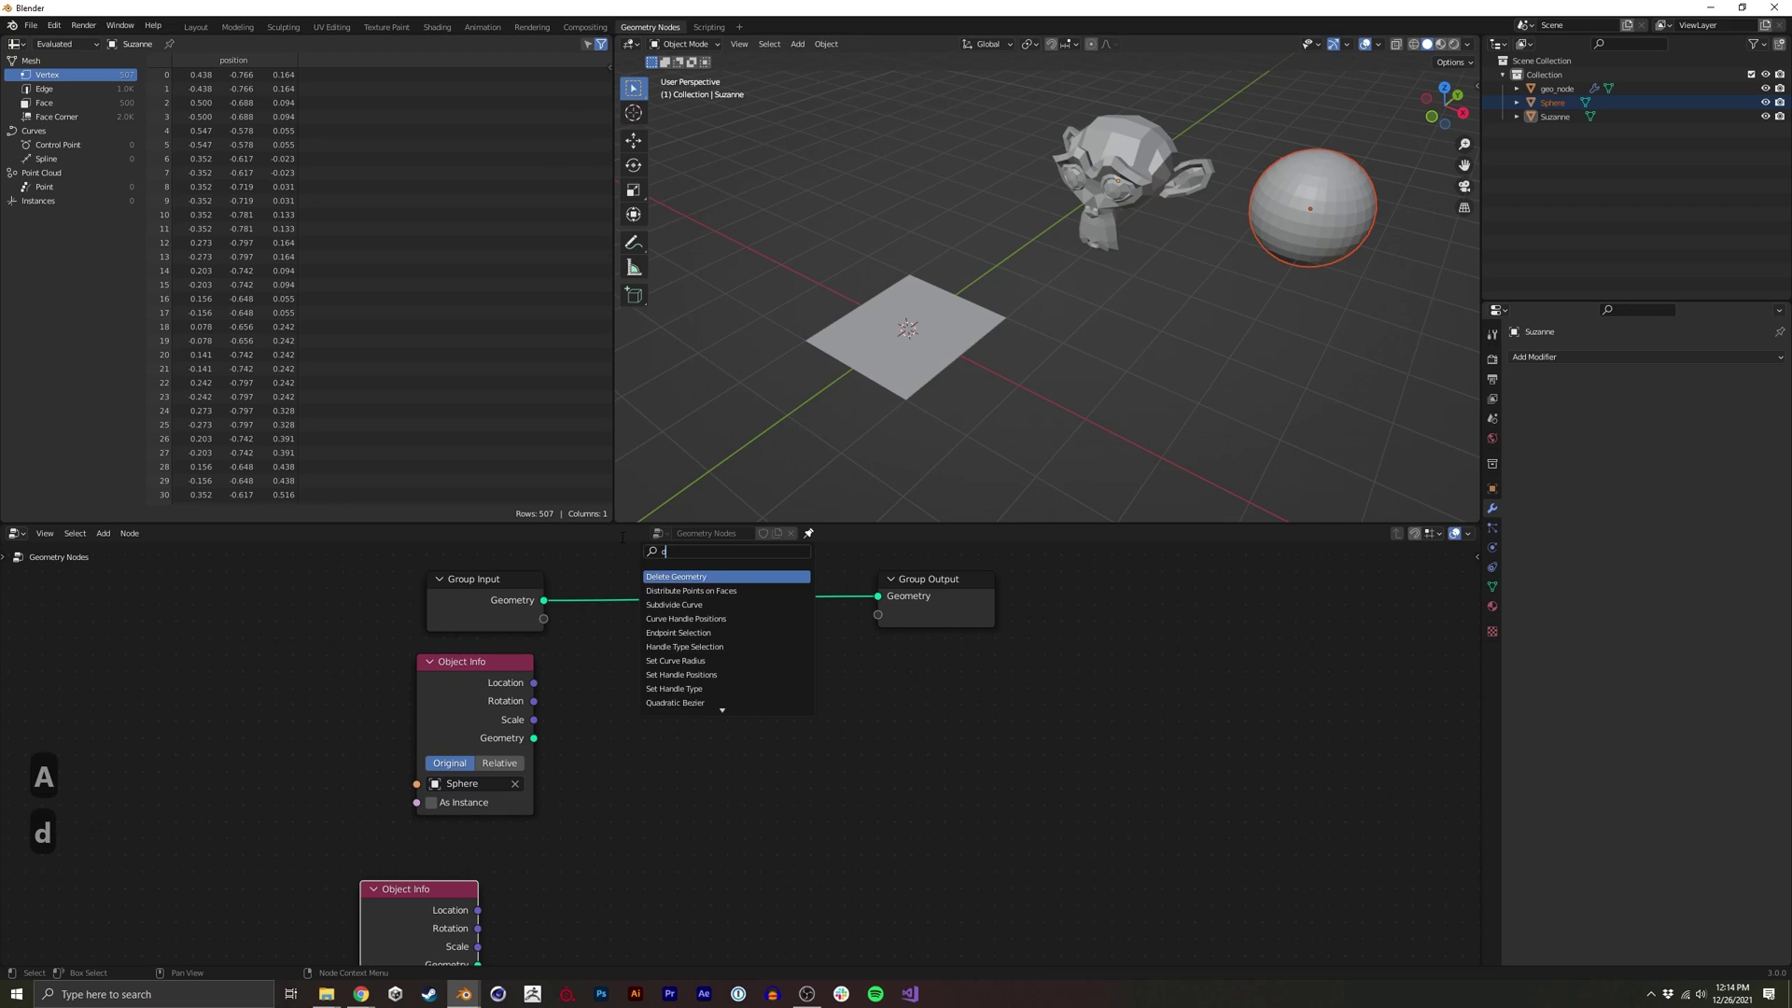
pyautogui.write('istr')
pyautogui.press('Return')
pyautogui.press('Return')
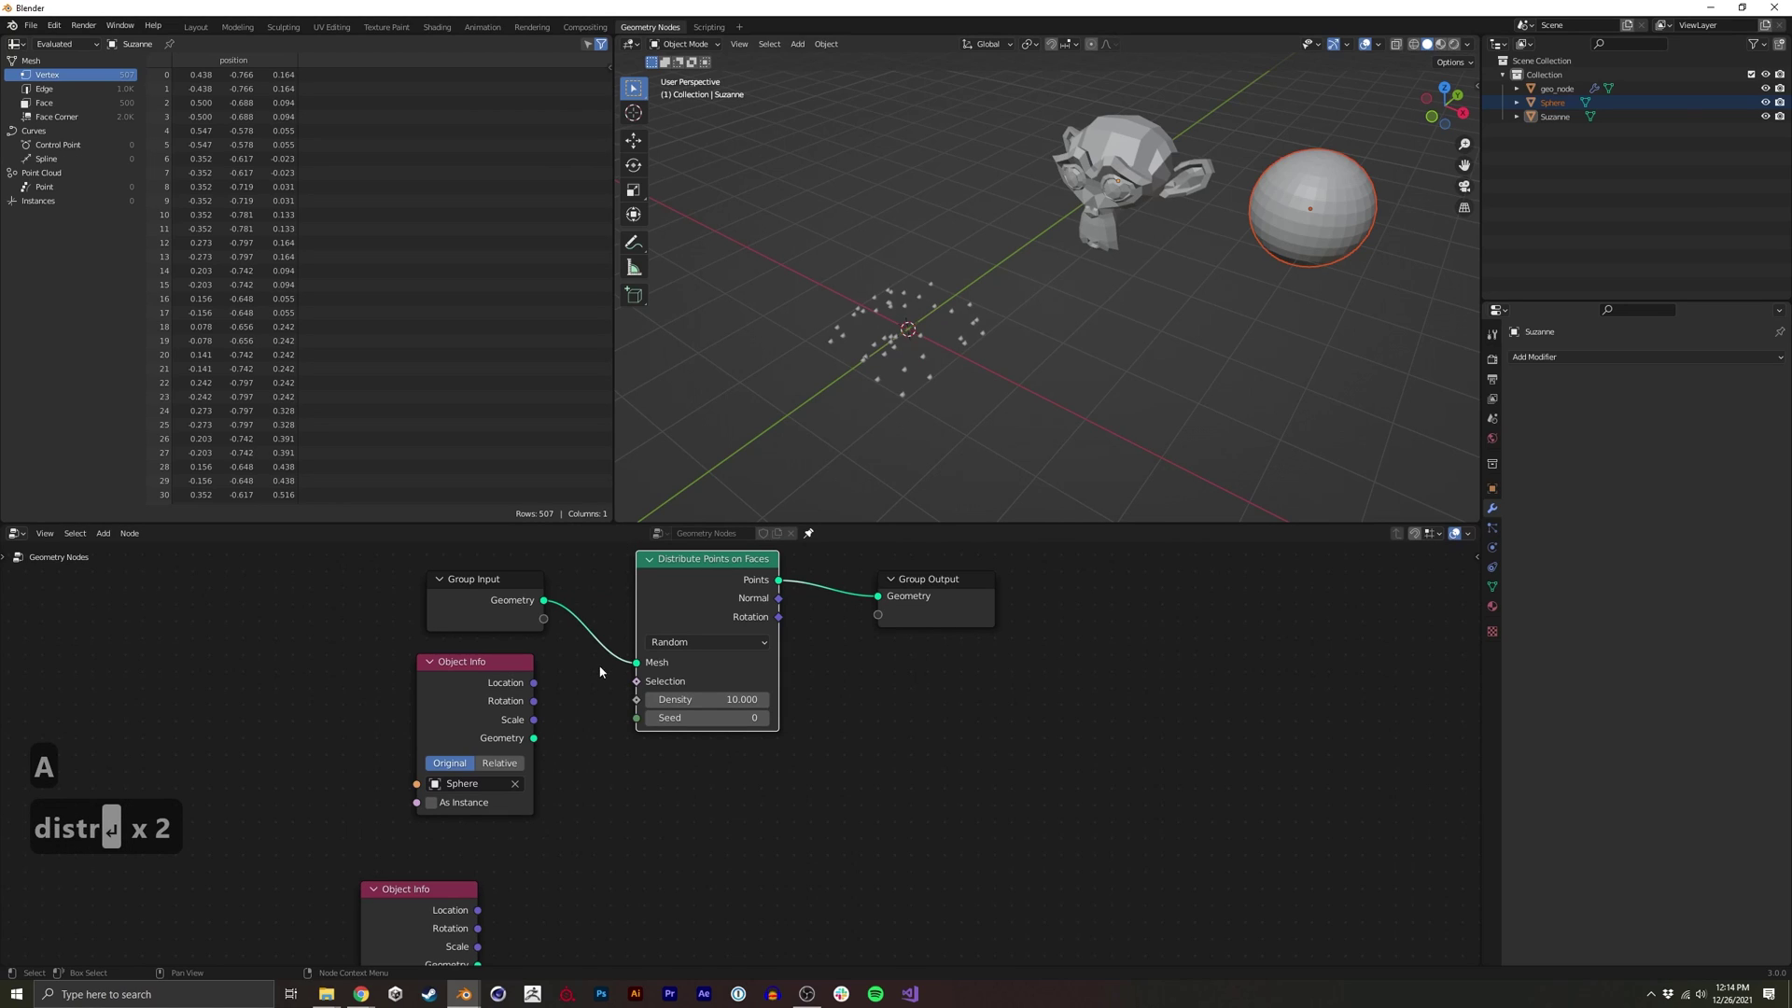
pyautogui.moveTo(533, 738); pyautogui.dragTo(547, 739)
pyautogui.moveTo(635, 666); pyautogui.dragTo(635, 664)
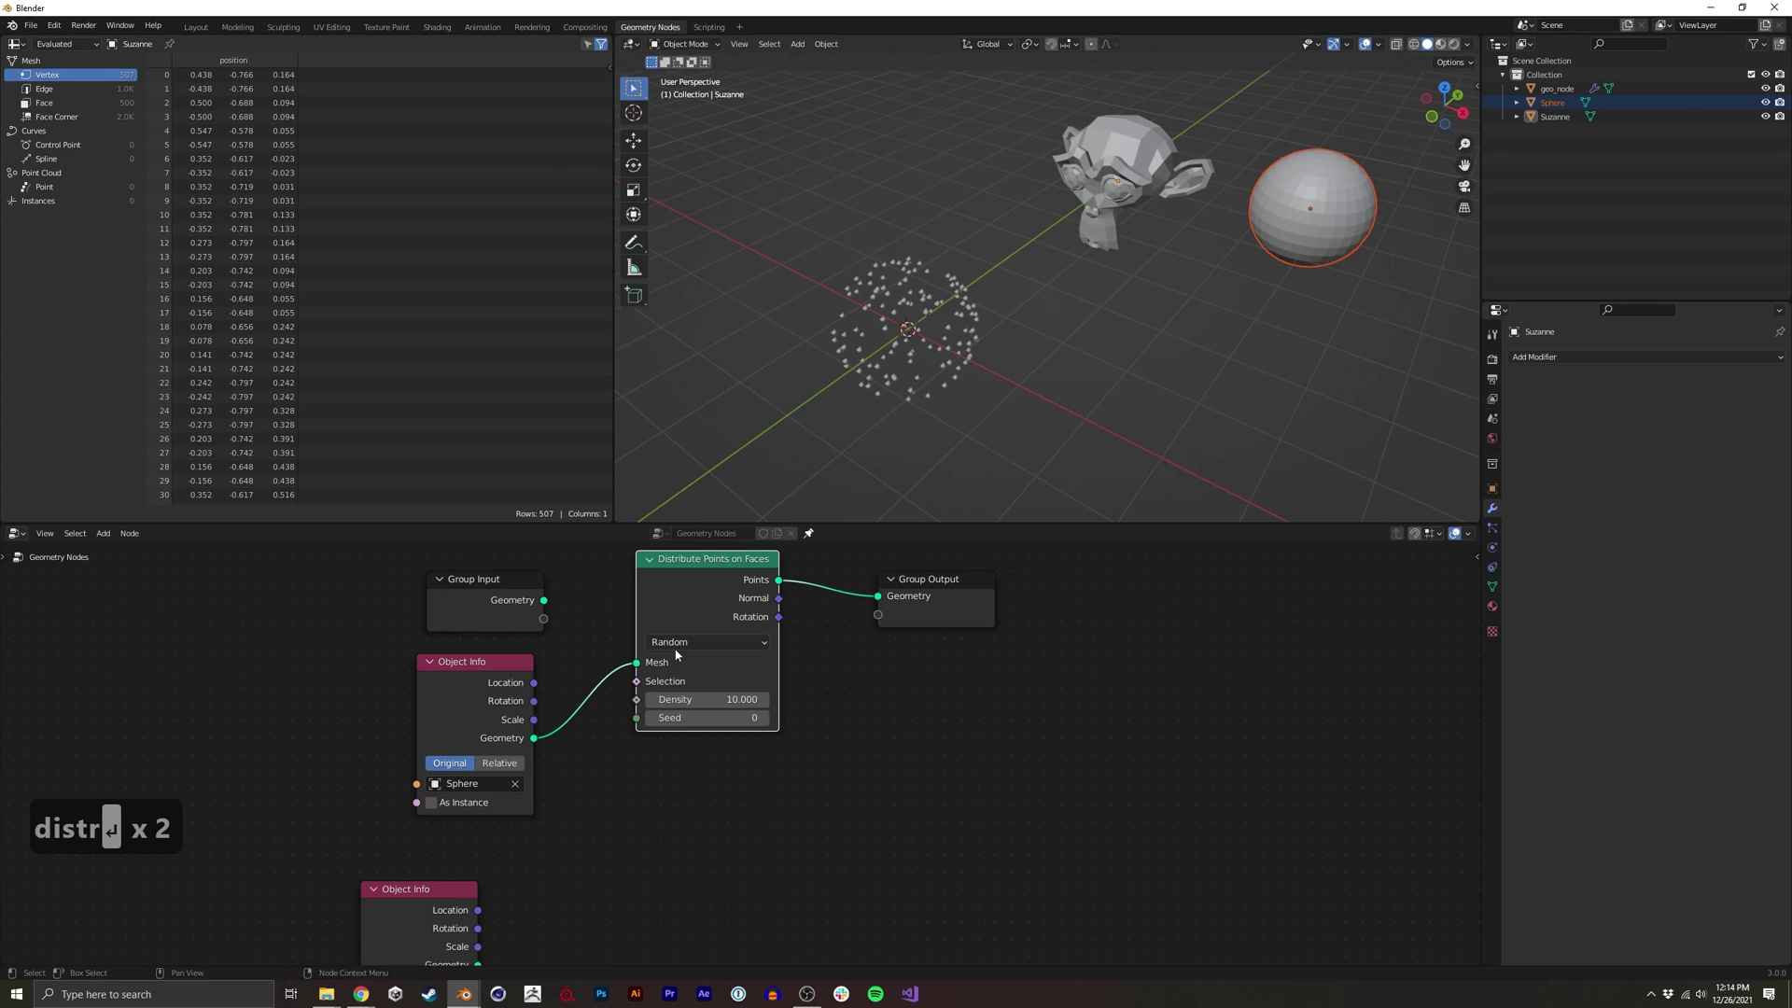
# Delete the unused Group Input node and move the Sphere's Object Info node up slightly
pyautogui.moveTo(1073, 308); pyautogui.dragTo(830, 360, button='middle')
pyautogui.moveTo(516, 583); pyautogui.dragTo(499, 575)
pyautogui.moveTo(937, 350); pyautogui.dragTo(918, 303, button='middle')
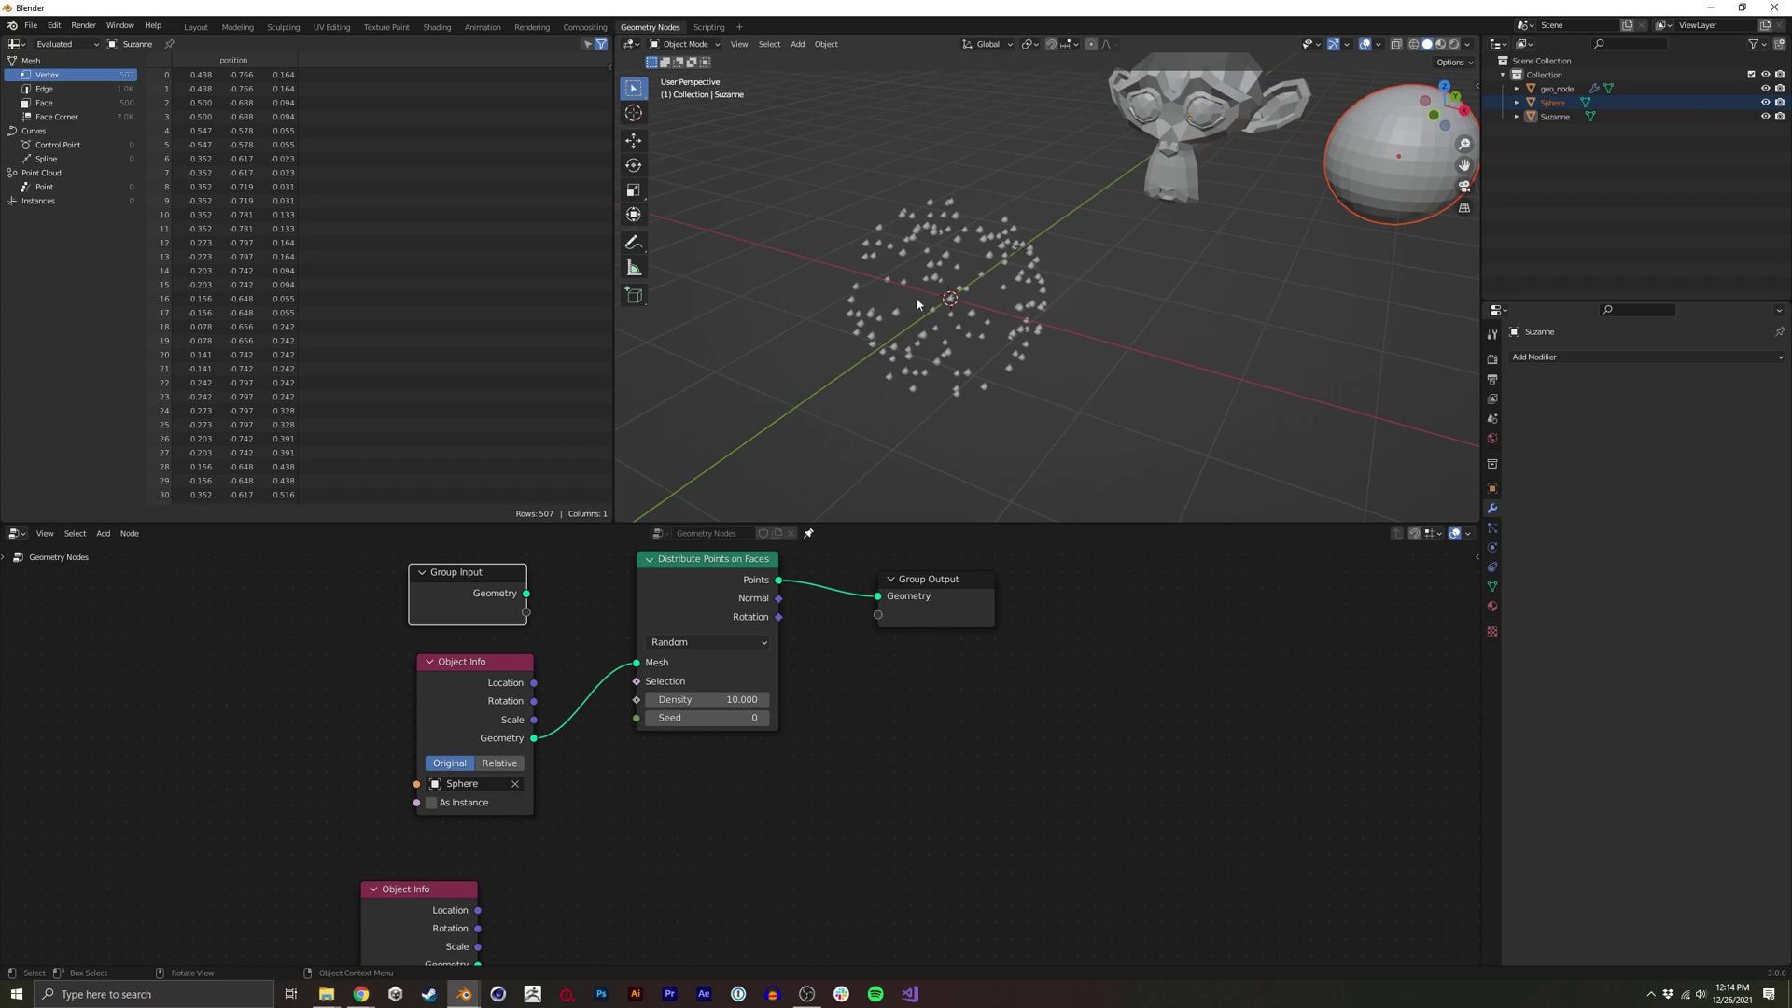
pyautogui.moveTo(479, 593); pyautogui.dragTo(452, 586)
pyautogui.moveTo(954, 338)
pyautogui.mouseDown(button='middle')
pyautogui.moveTo(926, 362)
pyautogui.moveTo(1012, 323)
pyautogui.moveTo(951, 346)
pyautogui.mouseUp(button='middle')
pyautogui.press('x')
pyautogui.moveTo(807, 422); pyautogui.dragTo(796, 411, button='middle')
pyautogui.moveTo(502, 689); pyautogui.dragTo(510, 674)
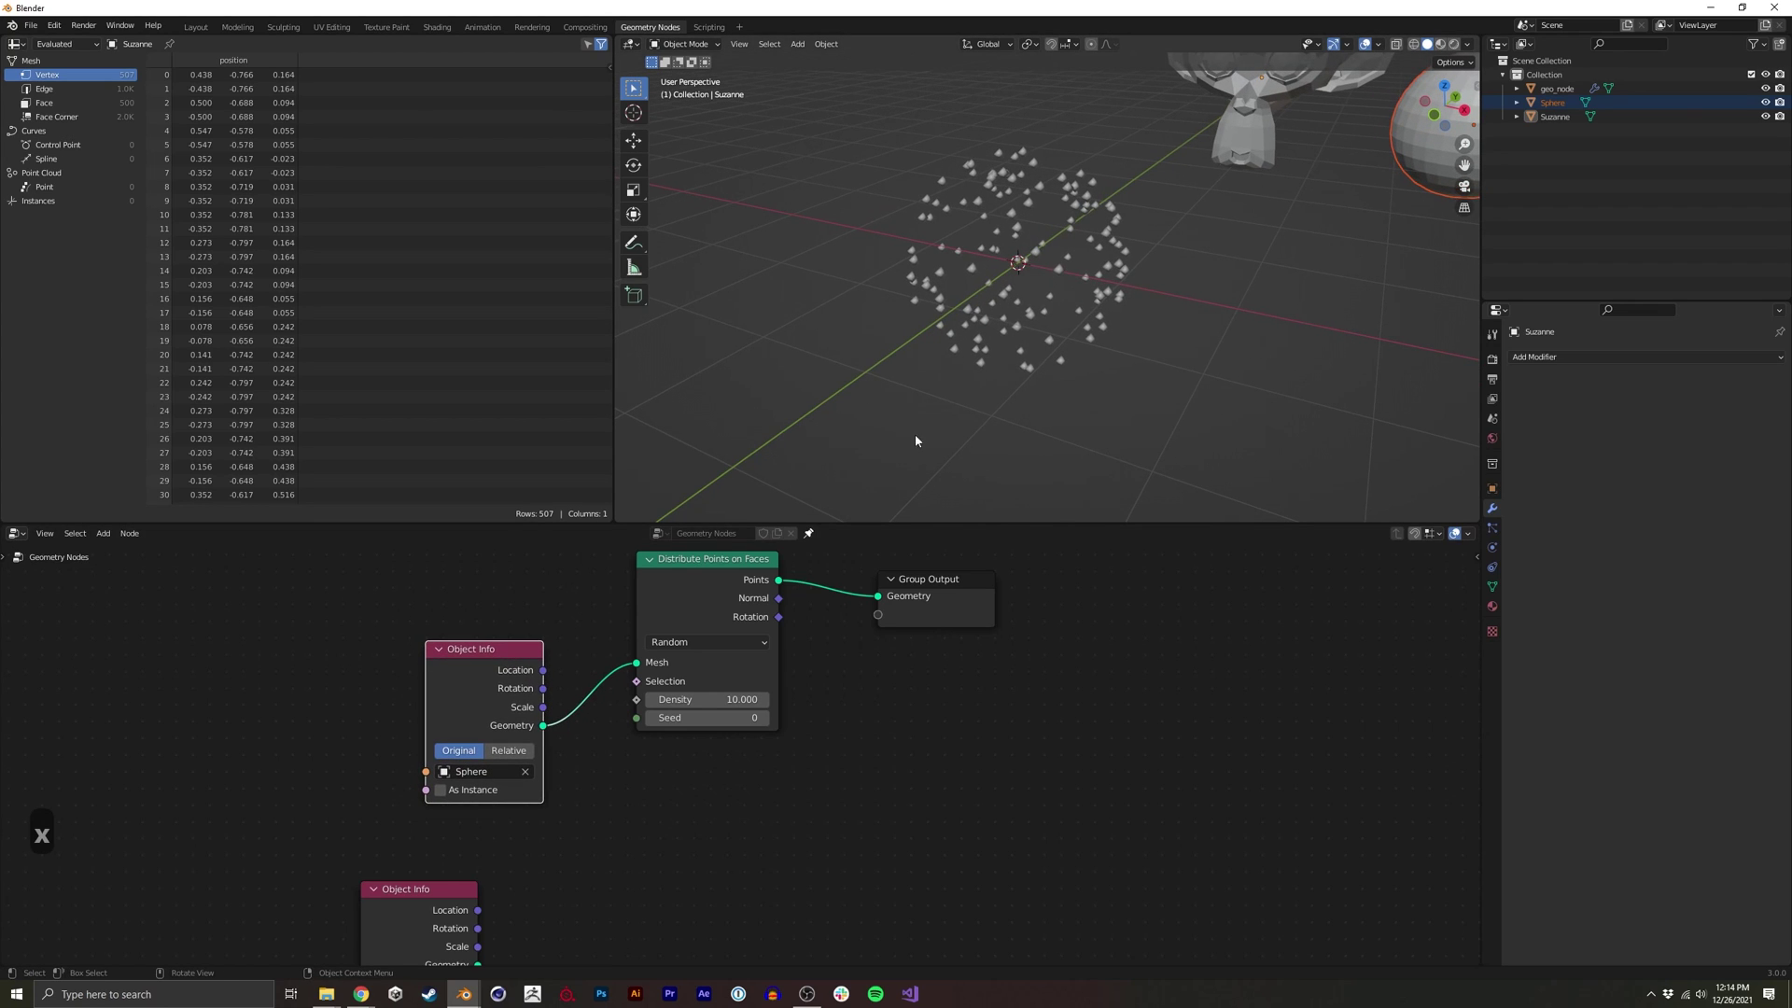
pyautogui.moveTo(997, 306); pyautogui.dragTo(975, 313, button='middle')
# Switch the point distribution to Poisson Disk with Density Max 200 and Distance Min 0.11 m
pyautogui.moveTo(703, 640); pyautogui.dragTo(775, 668, button='middle')
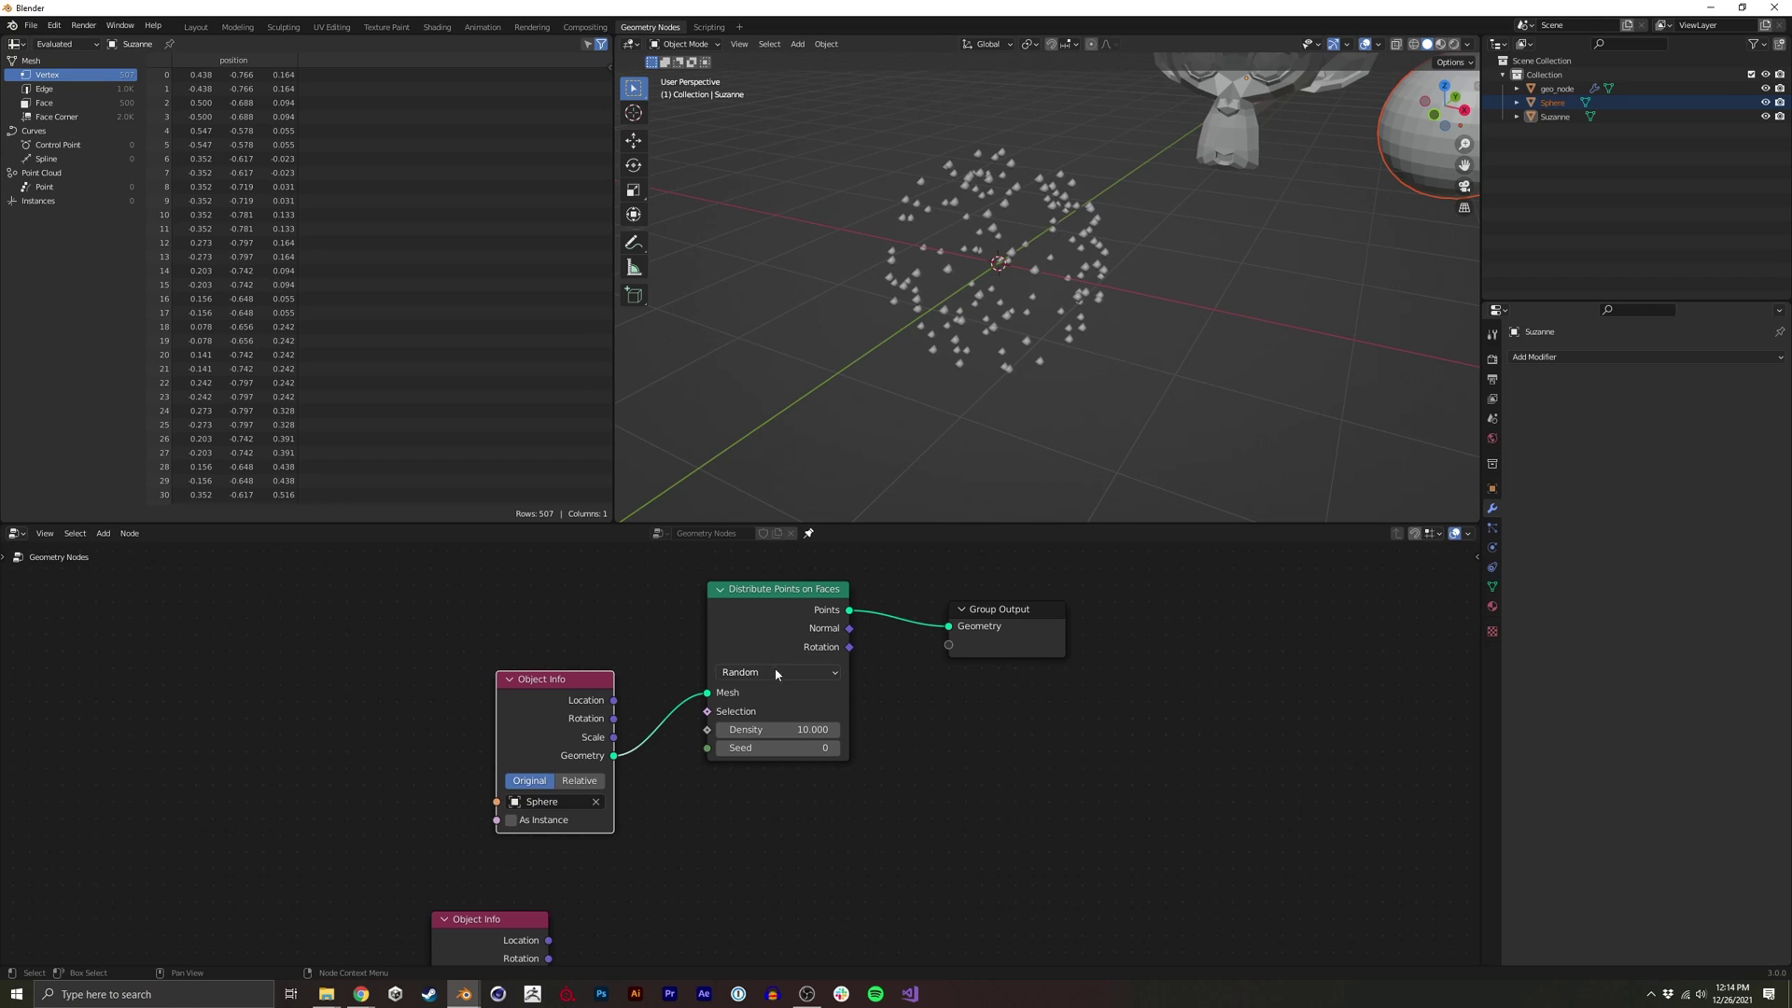
pyautogui.click(797, 672)
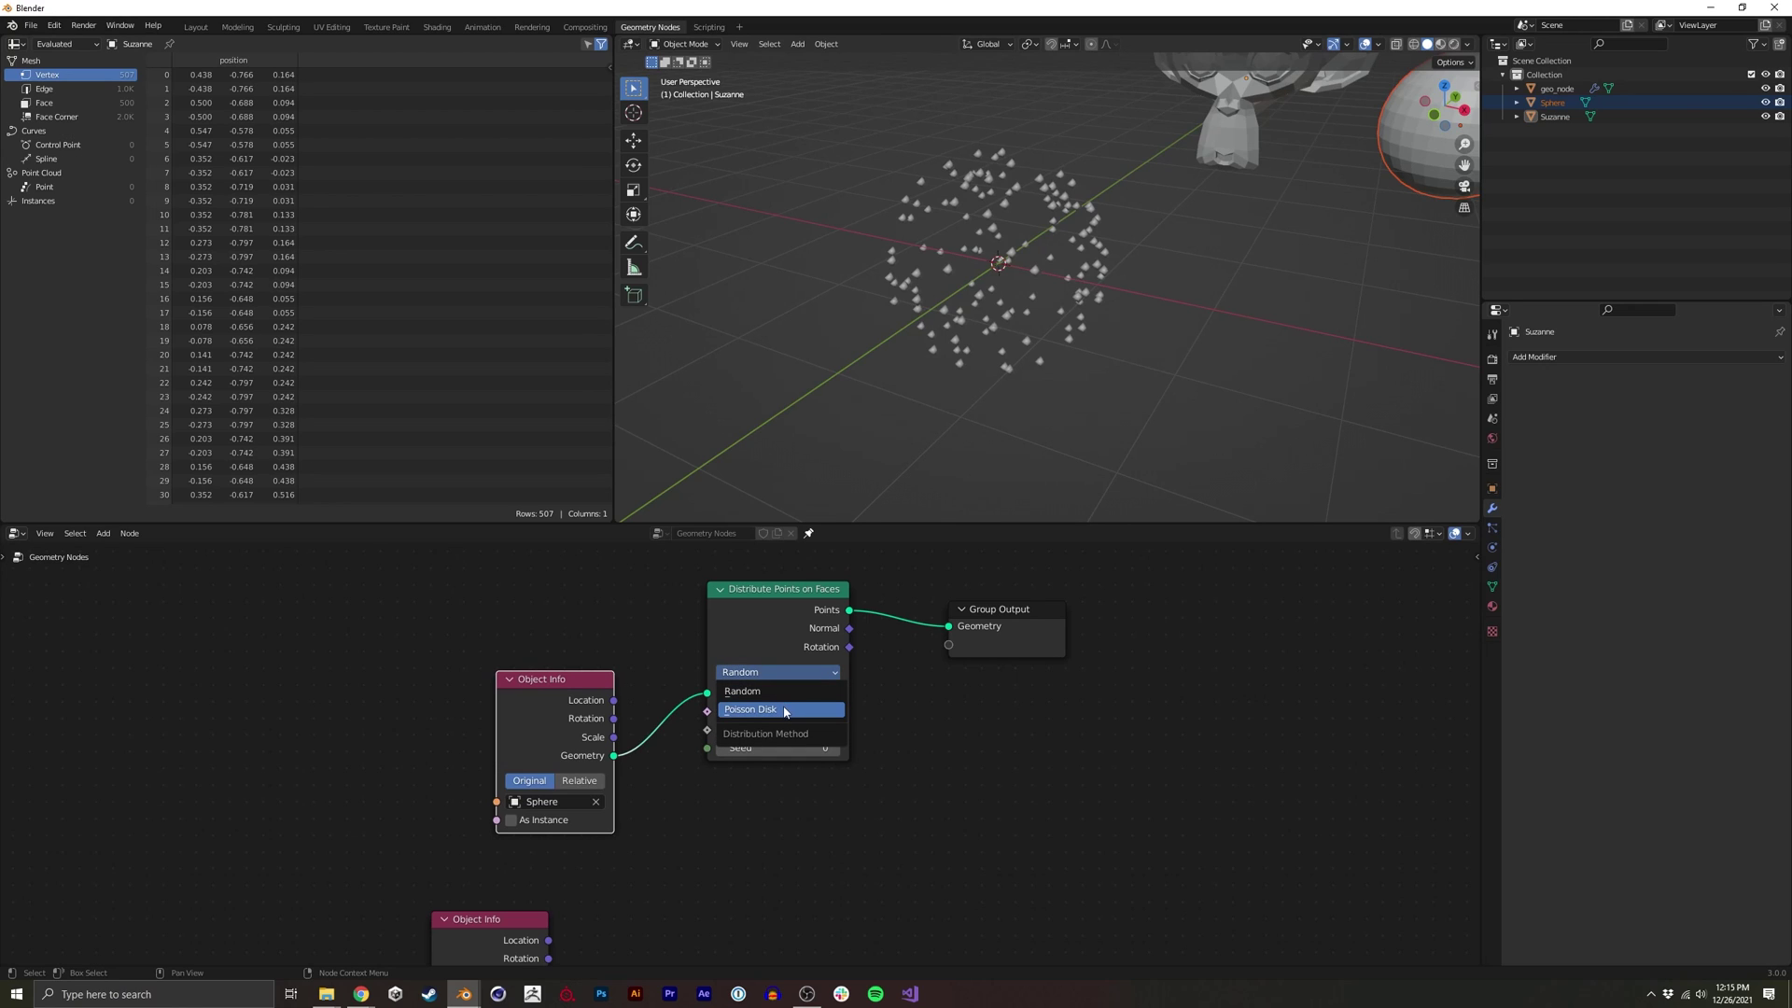
pyautogui.click(782, 711)
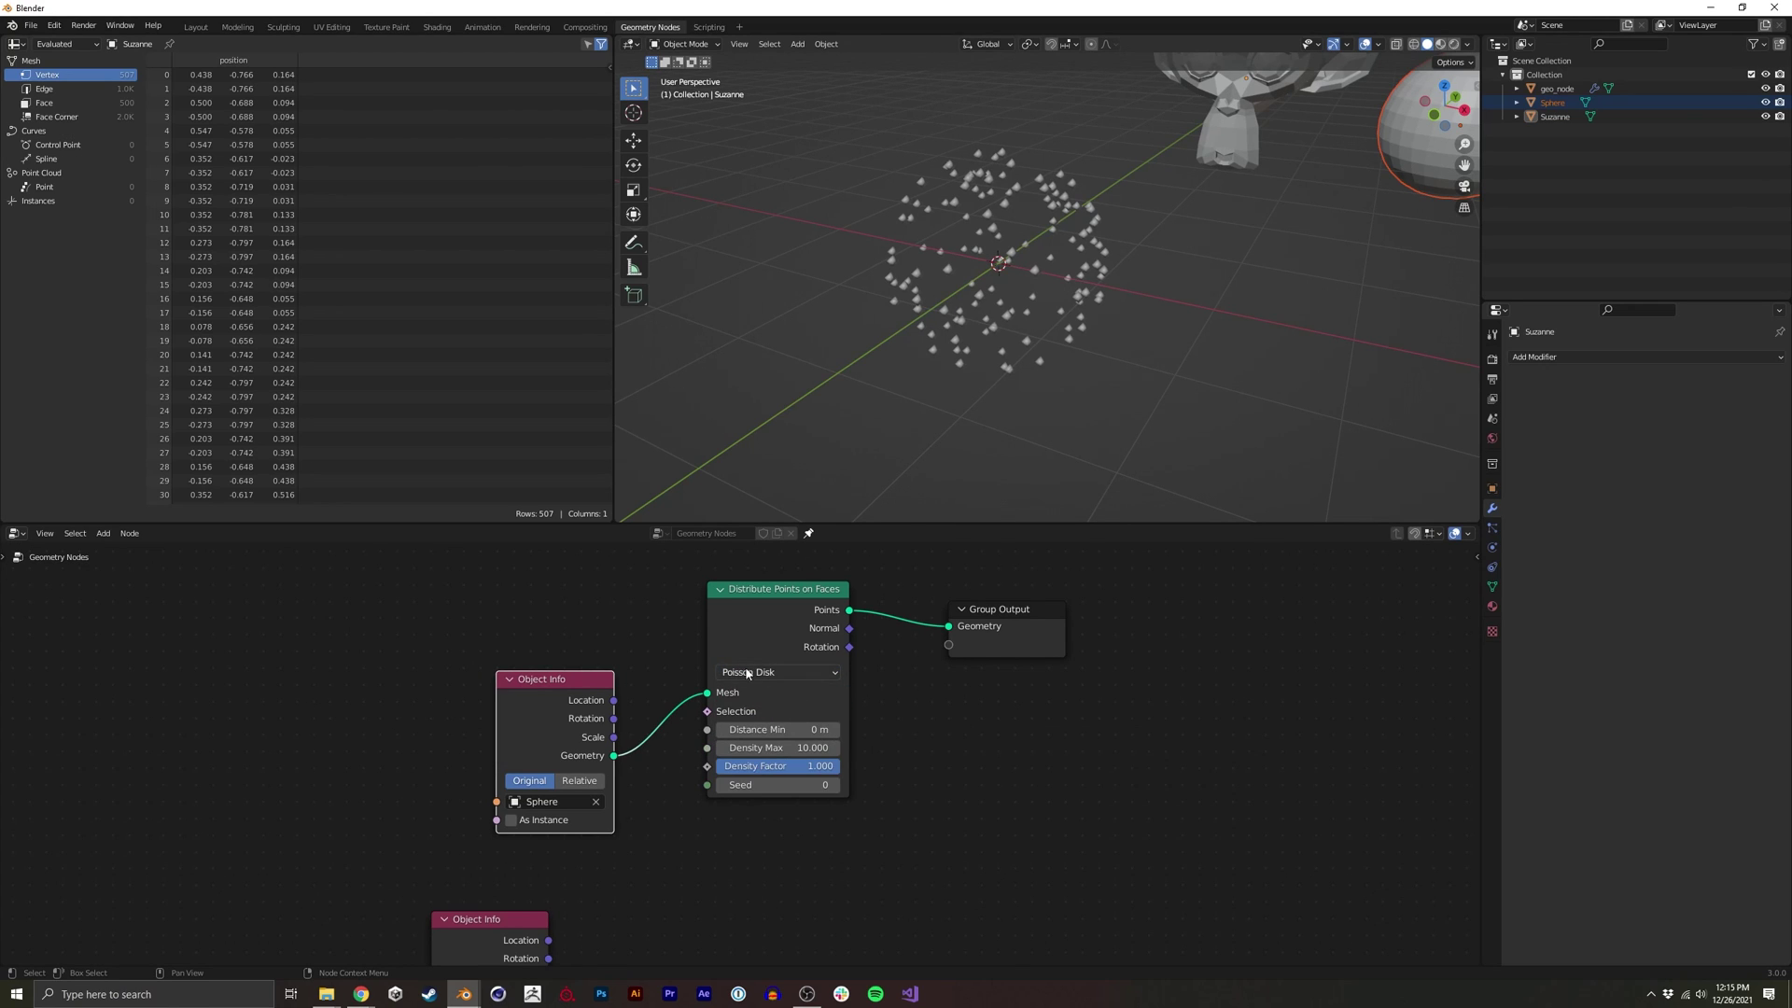
pyautogui.moveTo(780, 703); pyautogui.dragTo(764, 691, button='middle')
pyautogui.moveTo(970, 411); pyautogui.dragTo(1022, 261, button='middle')
pyautogui.doubleClick(749, 735)
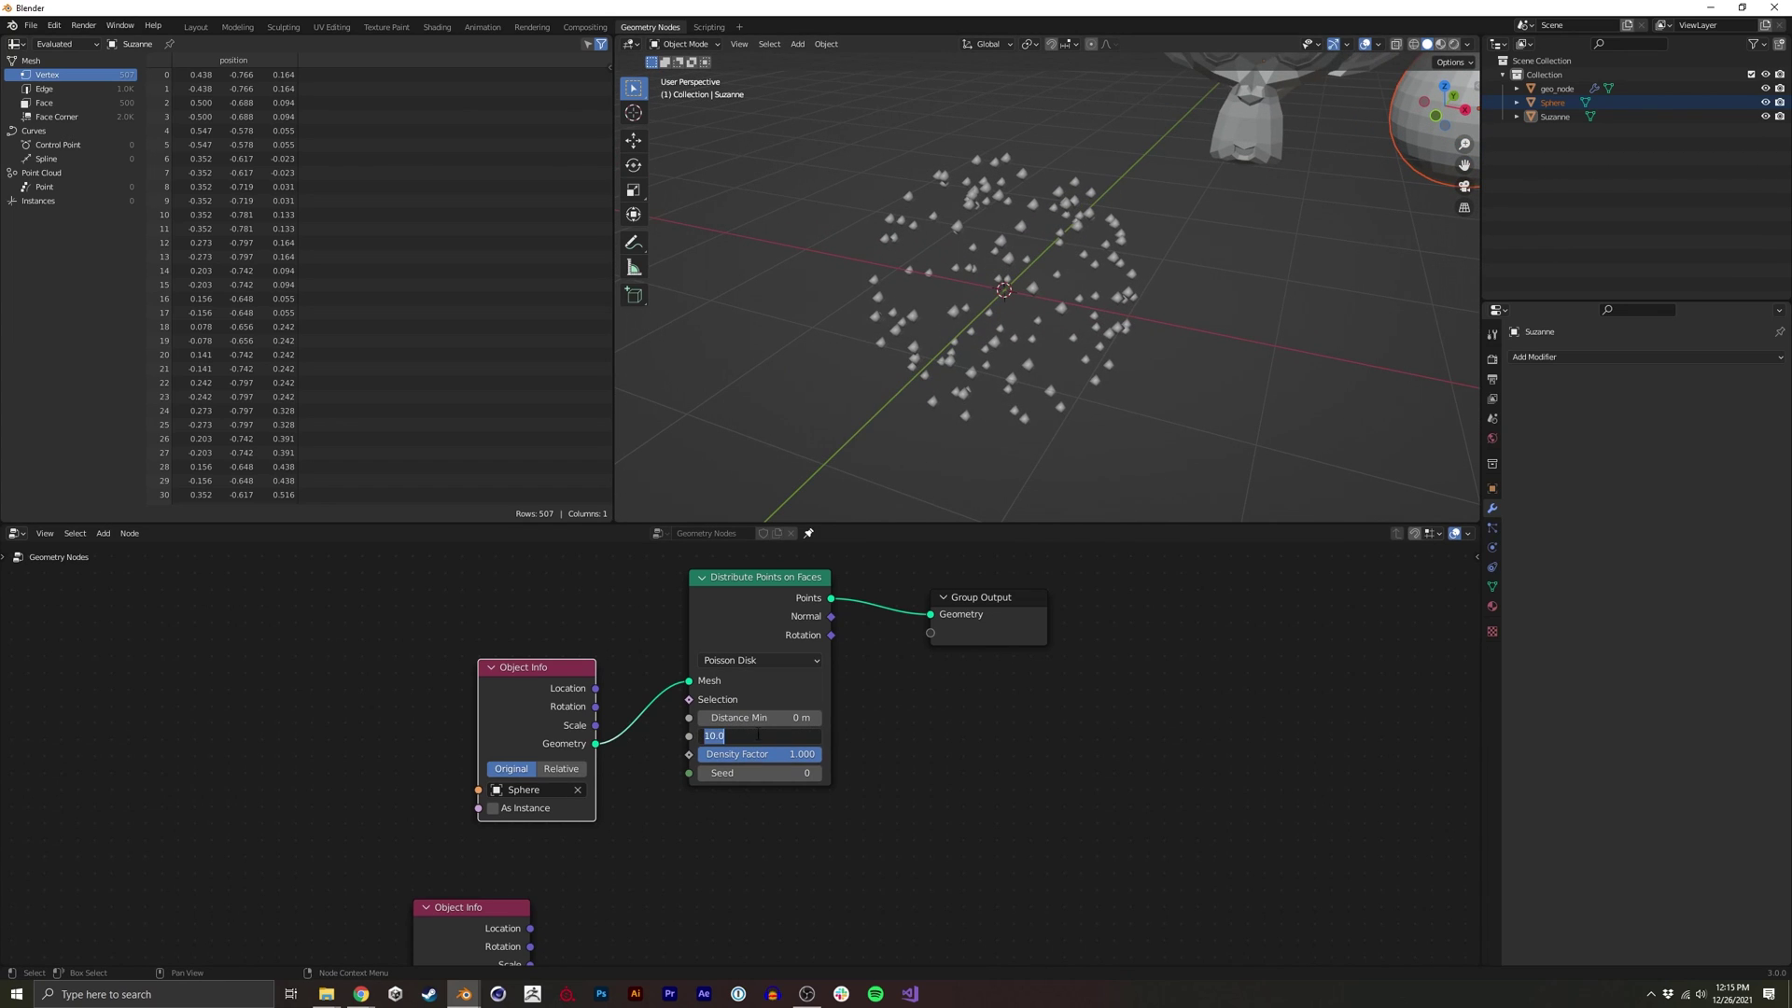
pyautogui.write('200')
pyautogui.press('Return')
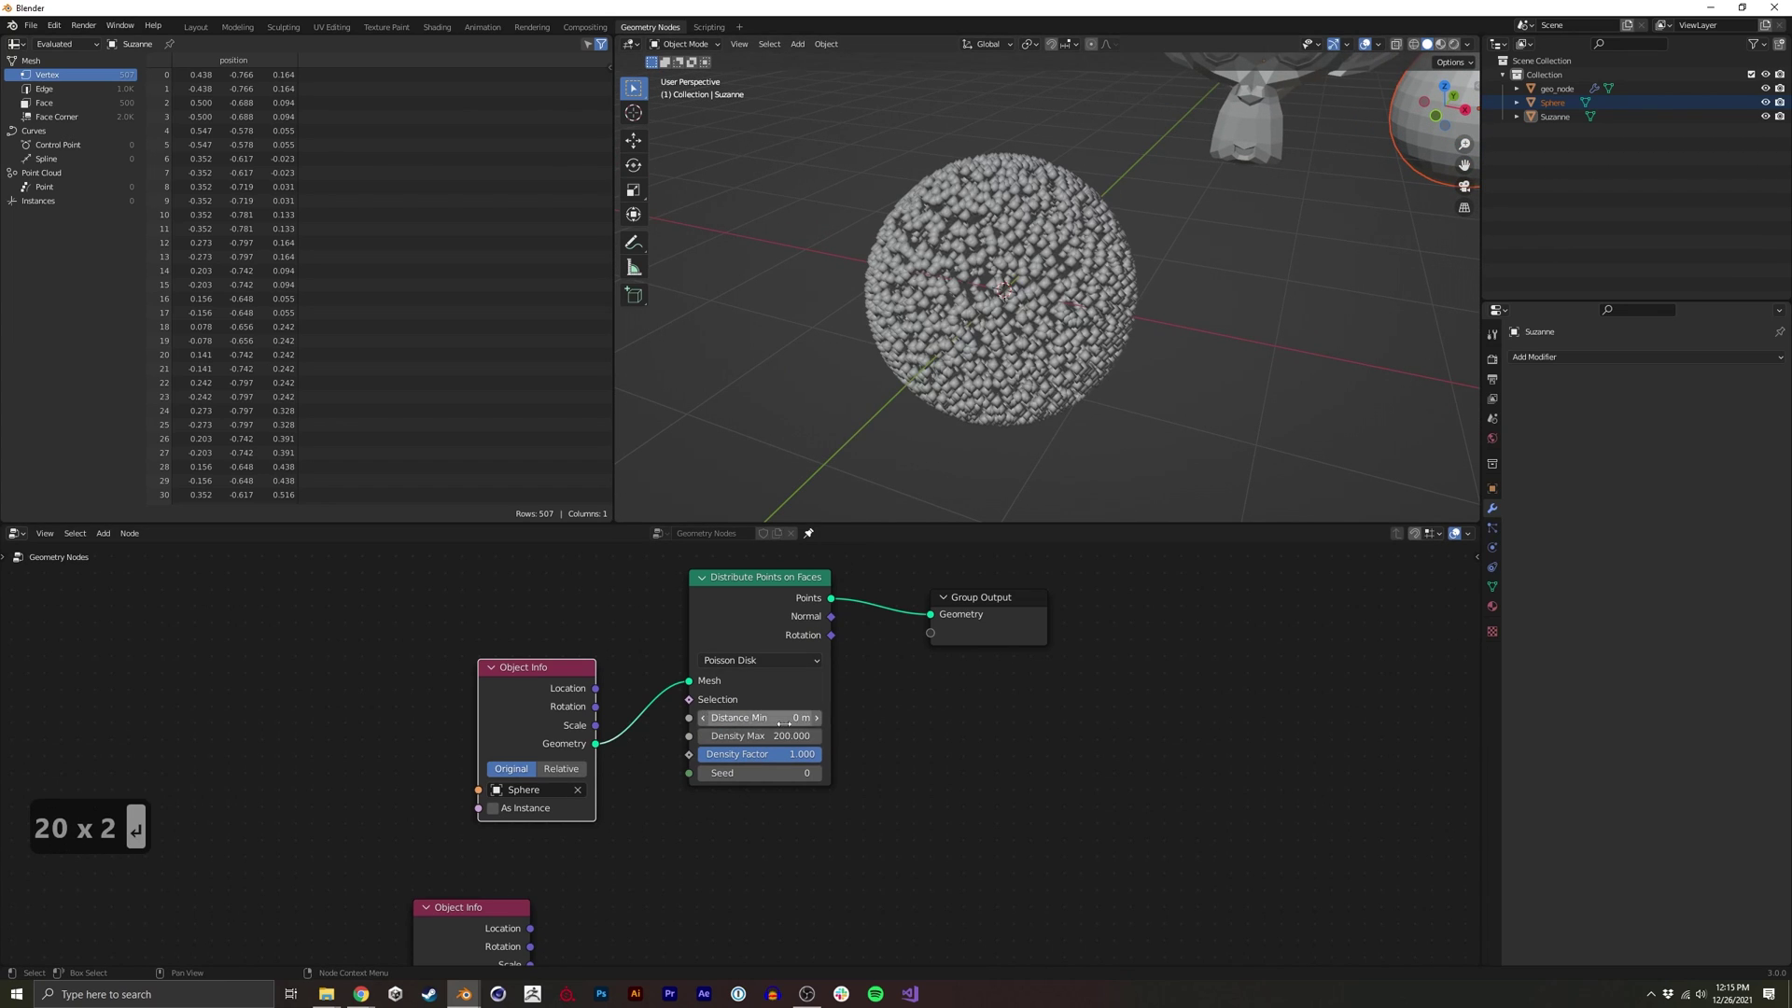
pyautogui.moveTo(740, 718)
pyautogui.mouseDown()
pyautogui.moveTo(821, 717)
pyautogui.moveTo(766, 720)
pyautogui.mouseUp()
pyautogui.moveTo(1094, 359)
pyautogui.mouseDown(button='middle')
pyautogui.moveTo(1039, 416)
pyautogui.moveTo(1072, 353)
pyautogui.mouseUp(button='middle')
# Align the Suzanne node under the Sphere node, duplicate Distribute Points on Faces beside it, and connect Suzanne's Geometry to the copy's Mesh input
pyautogui.scroll(-1, 1072, 352)
pyautogui.moveTo(501, 769); pyautogui.dragTo(455, 699, button='middle')
pyautogui.scroll(-4, 486, 746)
pyautogui.moveTo(471, 821); pyautogui.dragTo(518, 818)
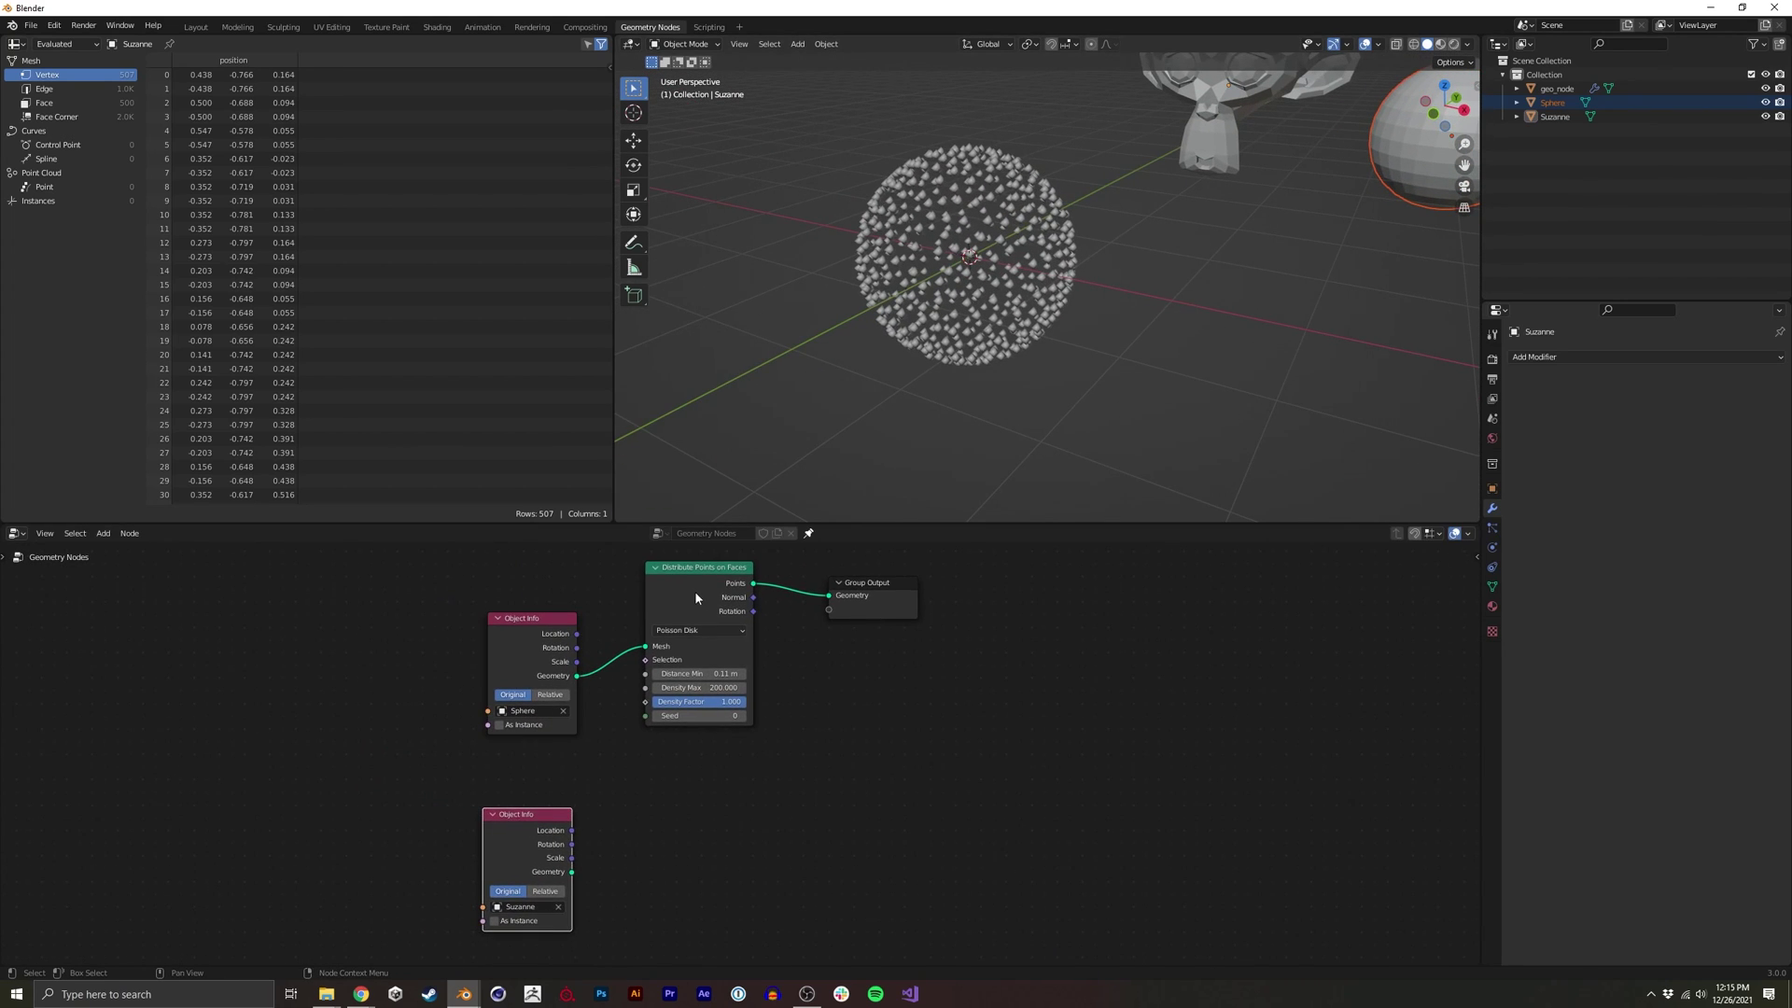
pyautogui.click(695, 591)
pyautogui.hotkey('shift', 'd')
pyautogui.click(614, 838)
pyautogui.moveTo(575, 872); pyautogui.dragTo(634, 856)
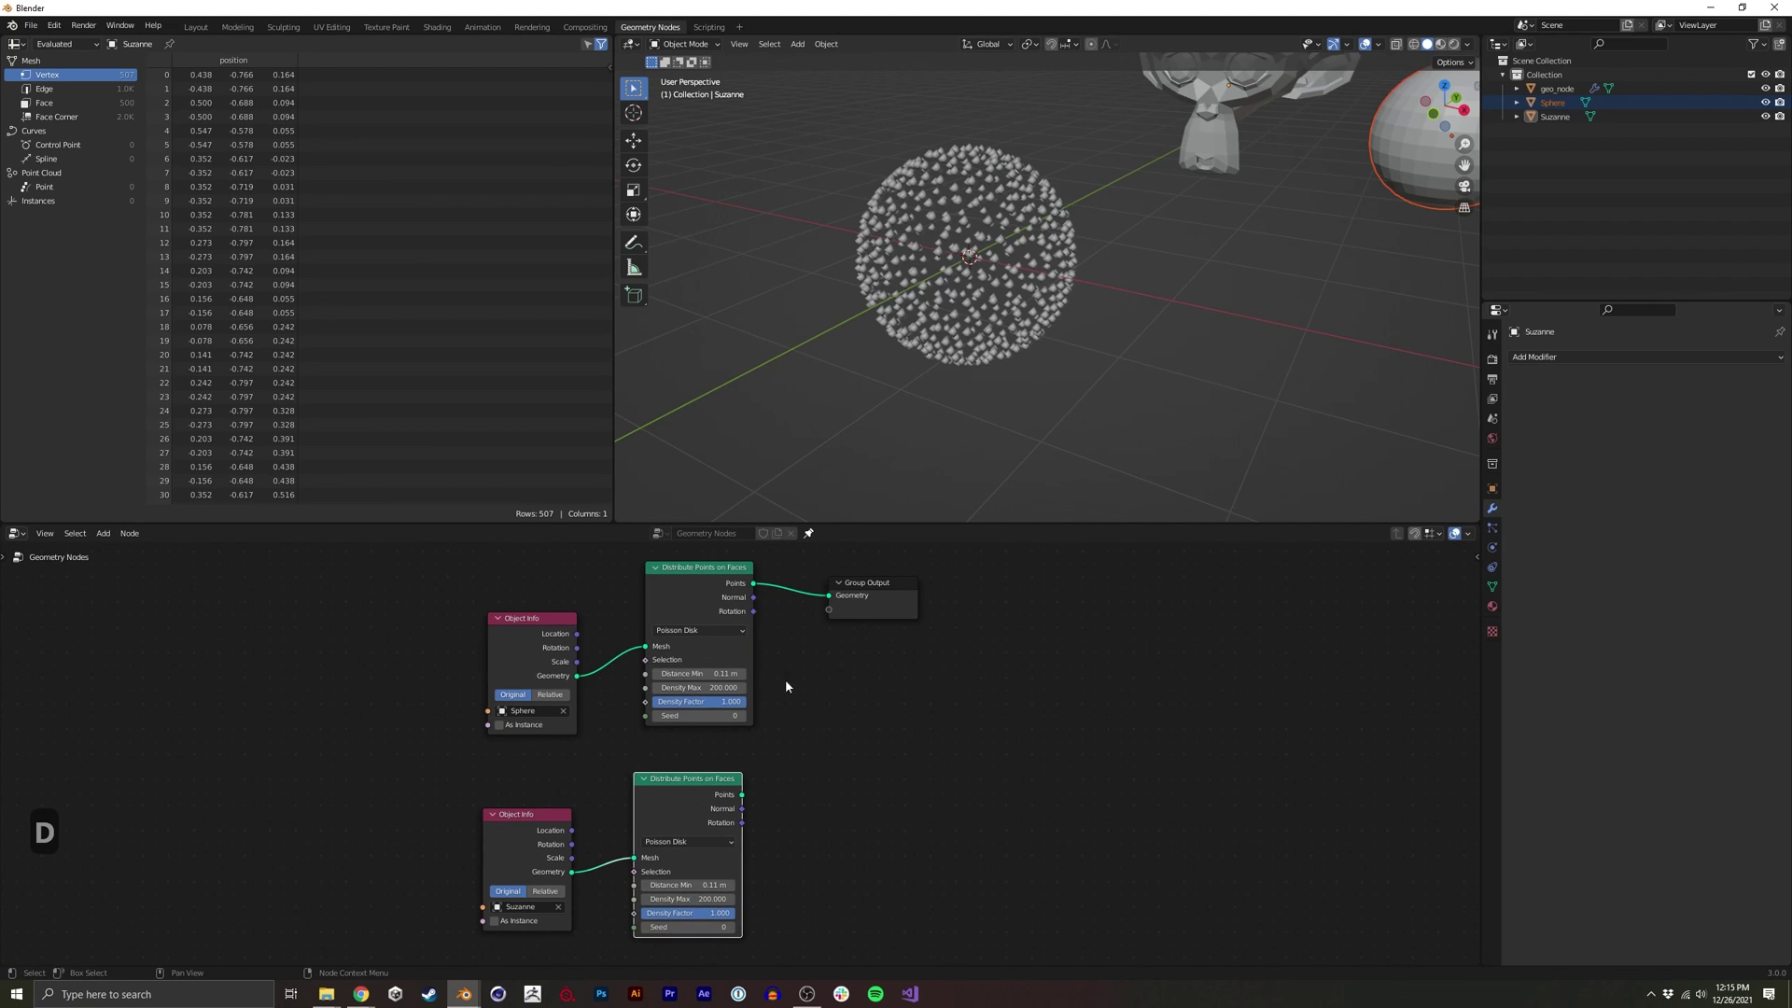
# Preview Suzanne's distributed points through Group Output and reconnect the Sphere's points to it
pyautogui.moveTo(762, 754); pyautogui.dragTo(716, 788, button='middle')
pyautogui.moveTo(696, 828); pyautogui.dragTo(842, 661)
pyautogui.moveTo(1025, 327)
pyautogui.mouseDown(button='middle')
pyautogui.moveTo(1048, 299)
pyautogui.moveTo(1026, 322)
pyautogui.mouseUp(button='middle')
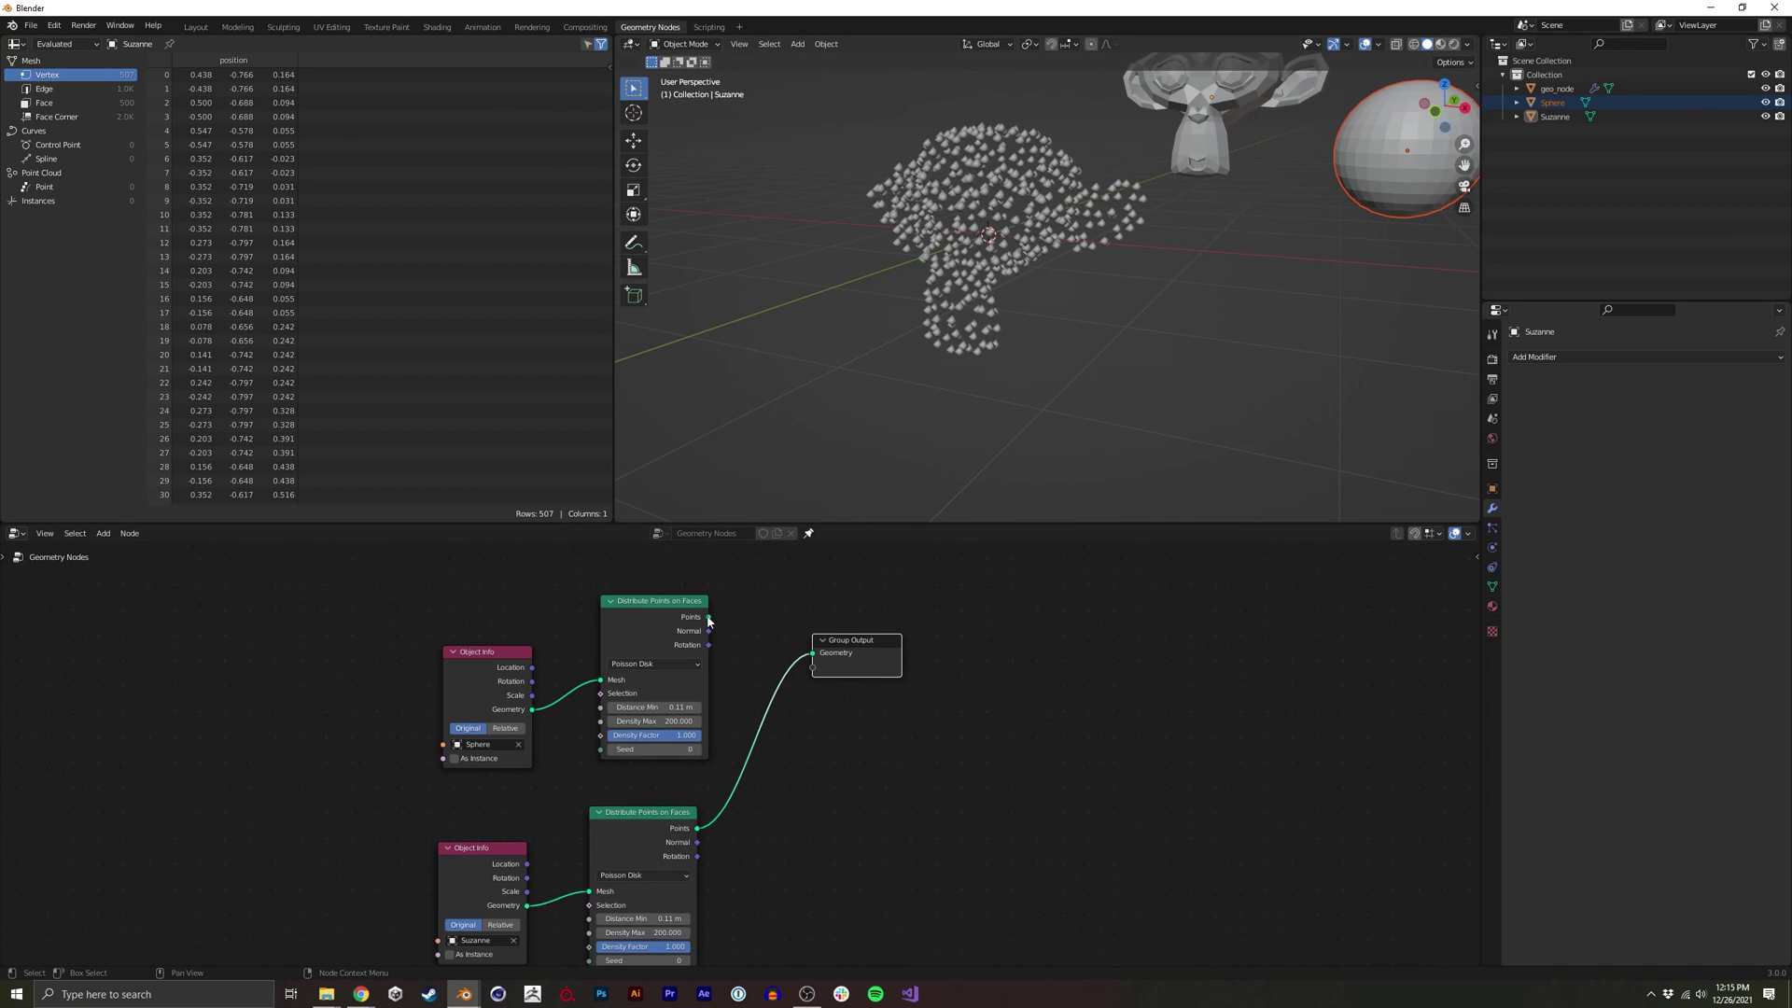
pyautogui.moveTo(708, 618); pyautogui.dragTo(812, 652)
pyautogui.moveTo(999, 280); pyautogui.dragTo(966, 300, button='middle')
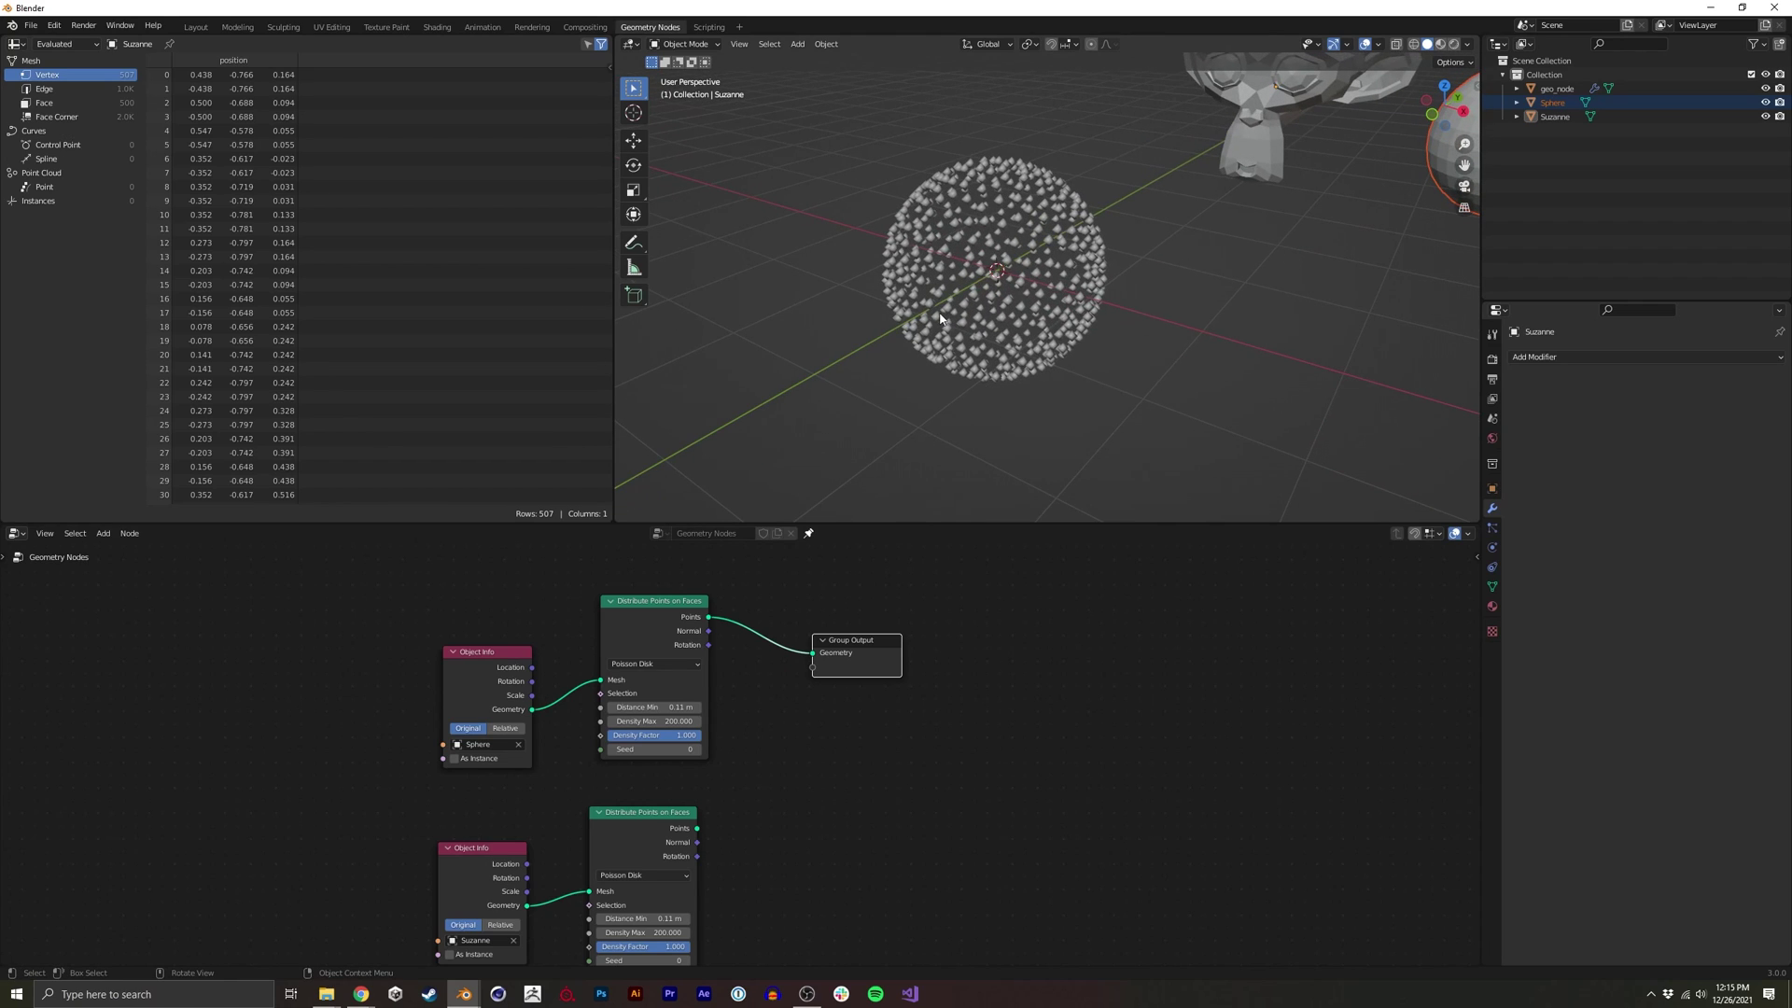
# Move Group Output farther from the distribution nodes and add a Transfer Attribute node beside Suzanne's Distribute Points on Faces
pyautogui.moveTo(858, 654); pyautogui.dragTo(1059, 643)
pyautogui.moveTo(854, 770); pyautogui.dragTo(836, 762, button='middle')
pyautogui.hotkey('shift', 'a')
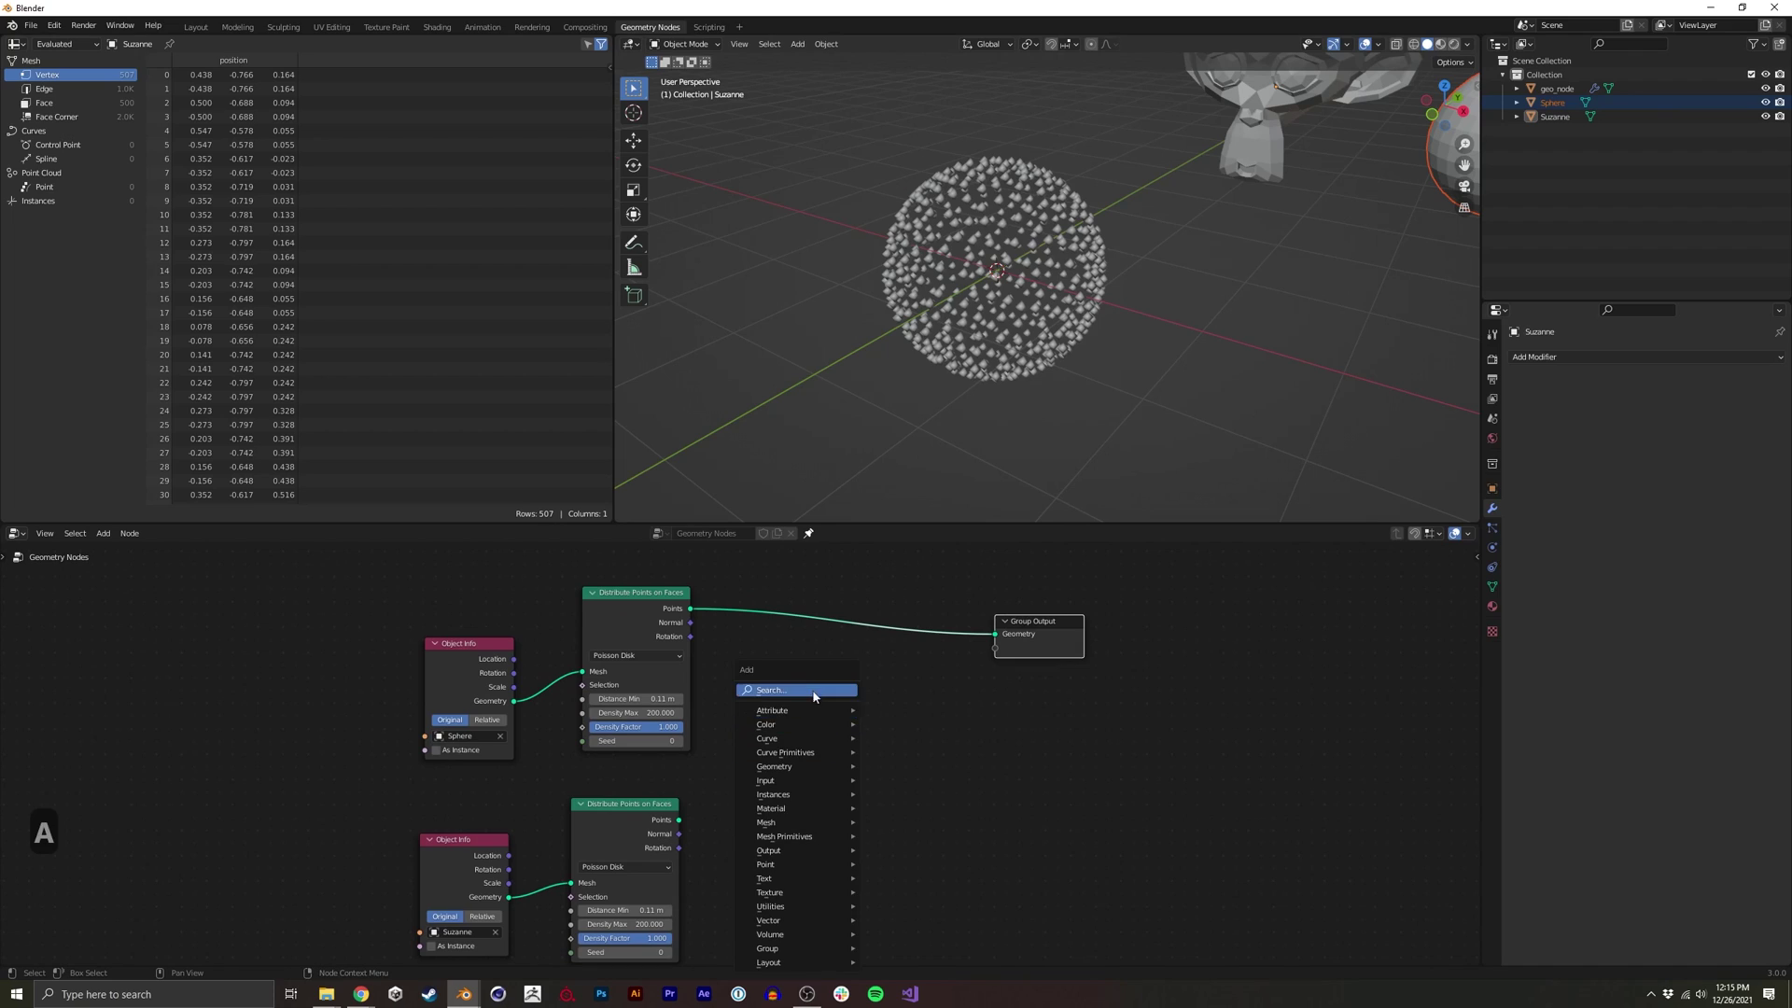
pyautogui.click(810, 687)
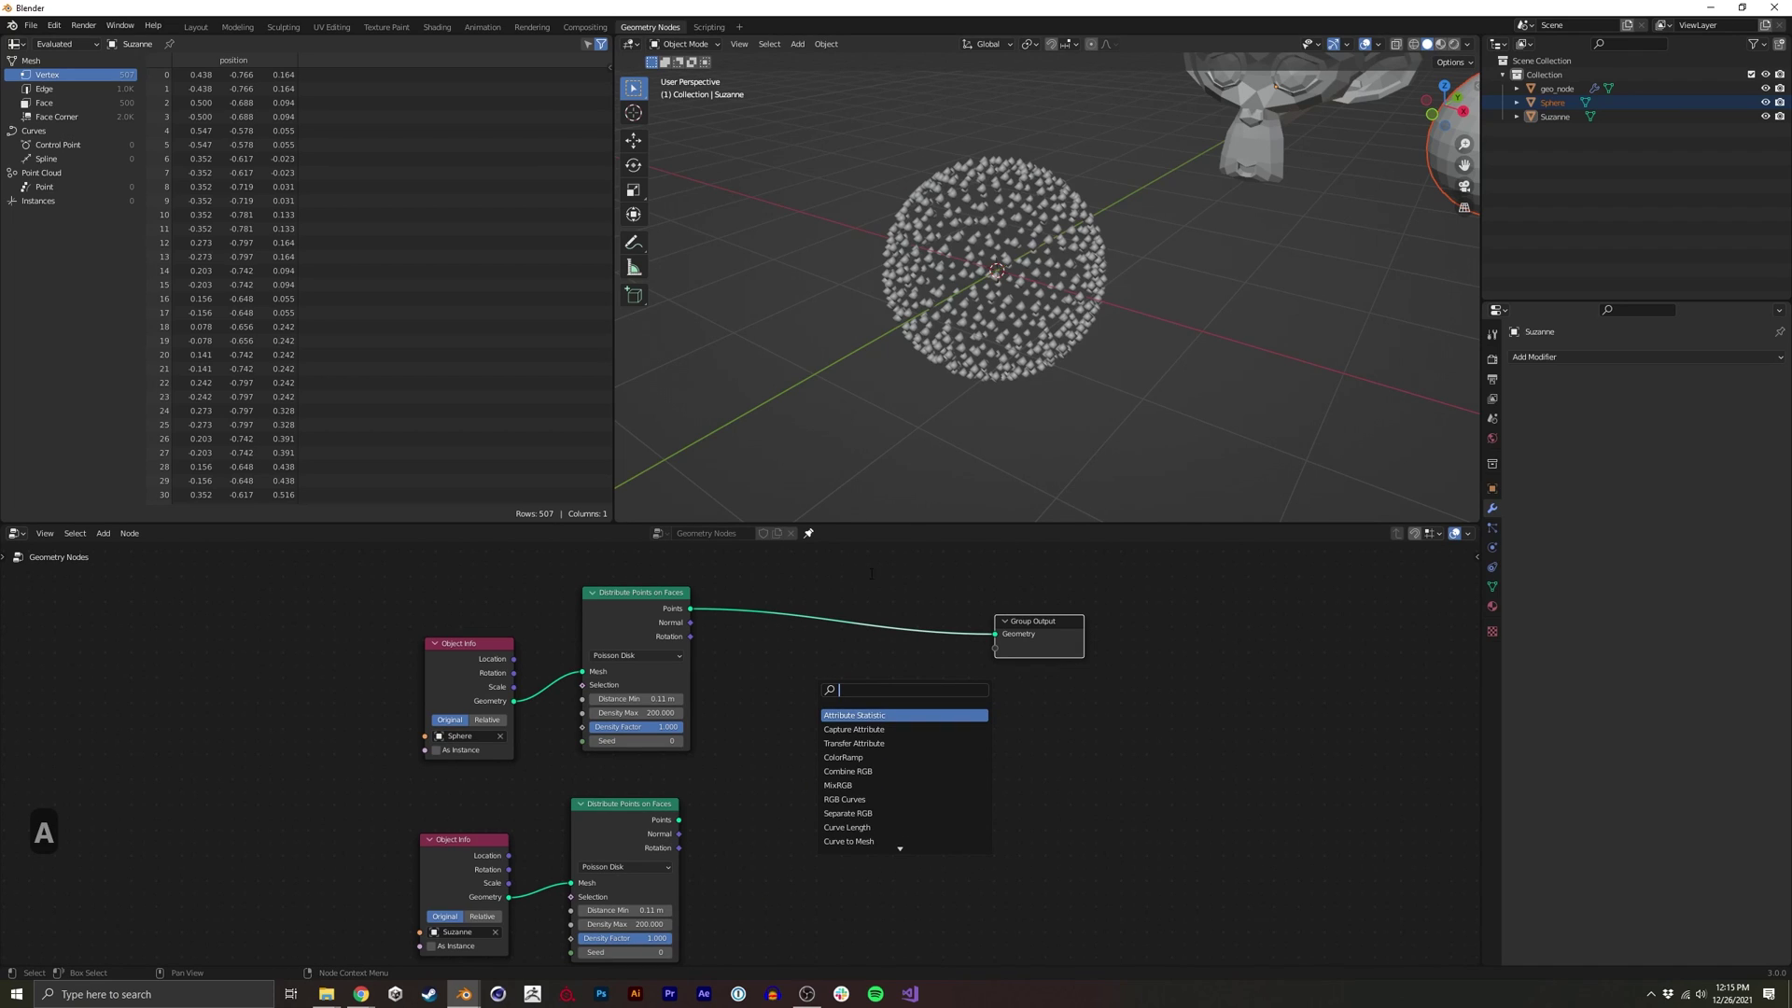
pyautogui.click(852, 743)
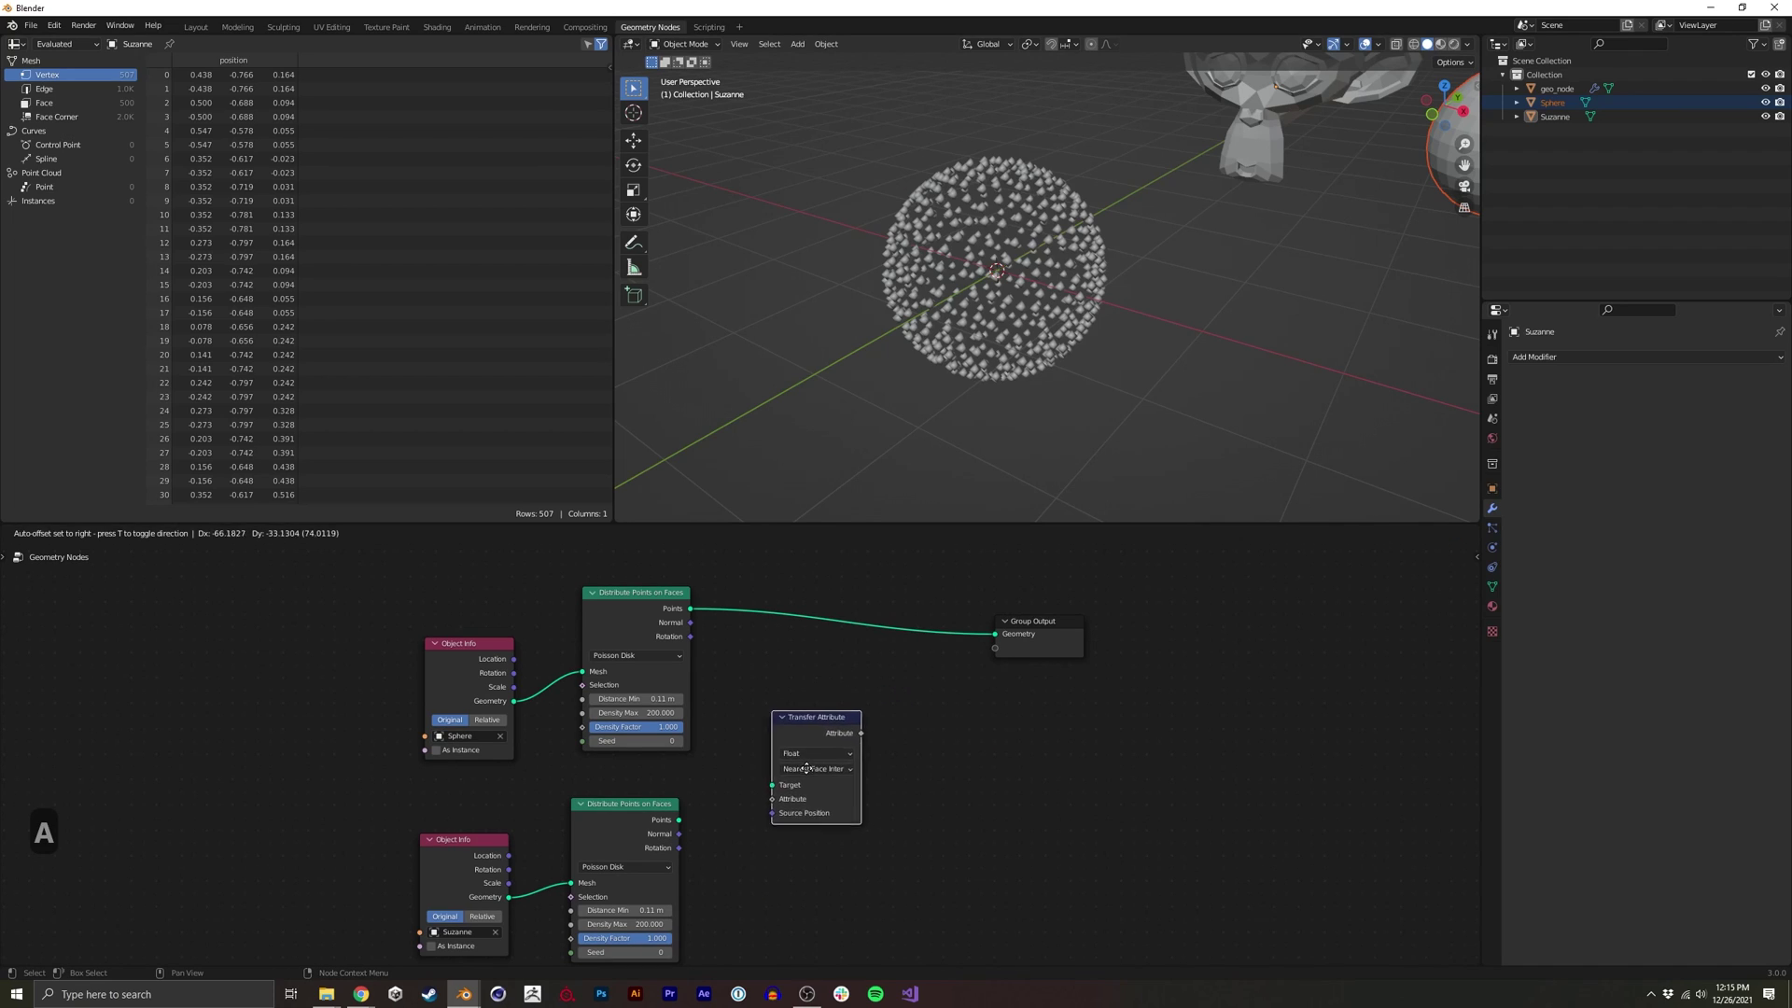
pyautogui.click(739, 728)
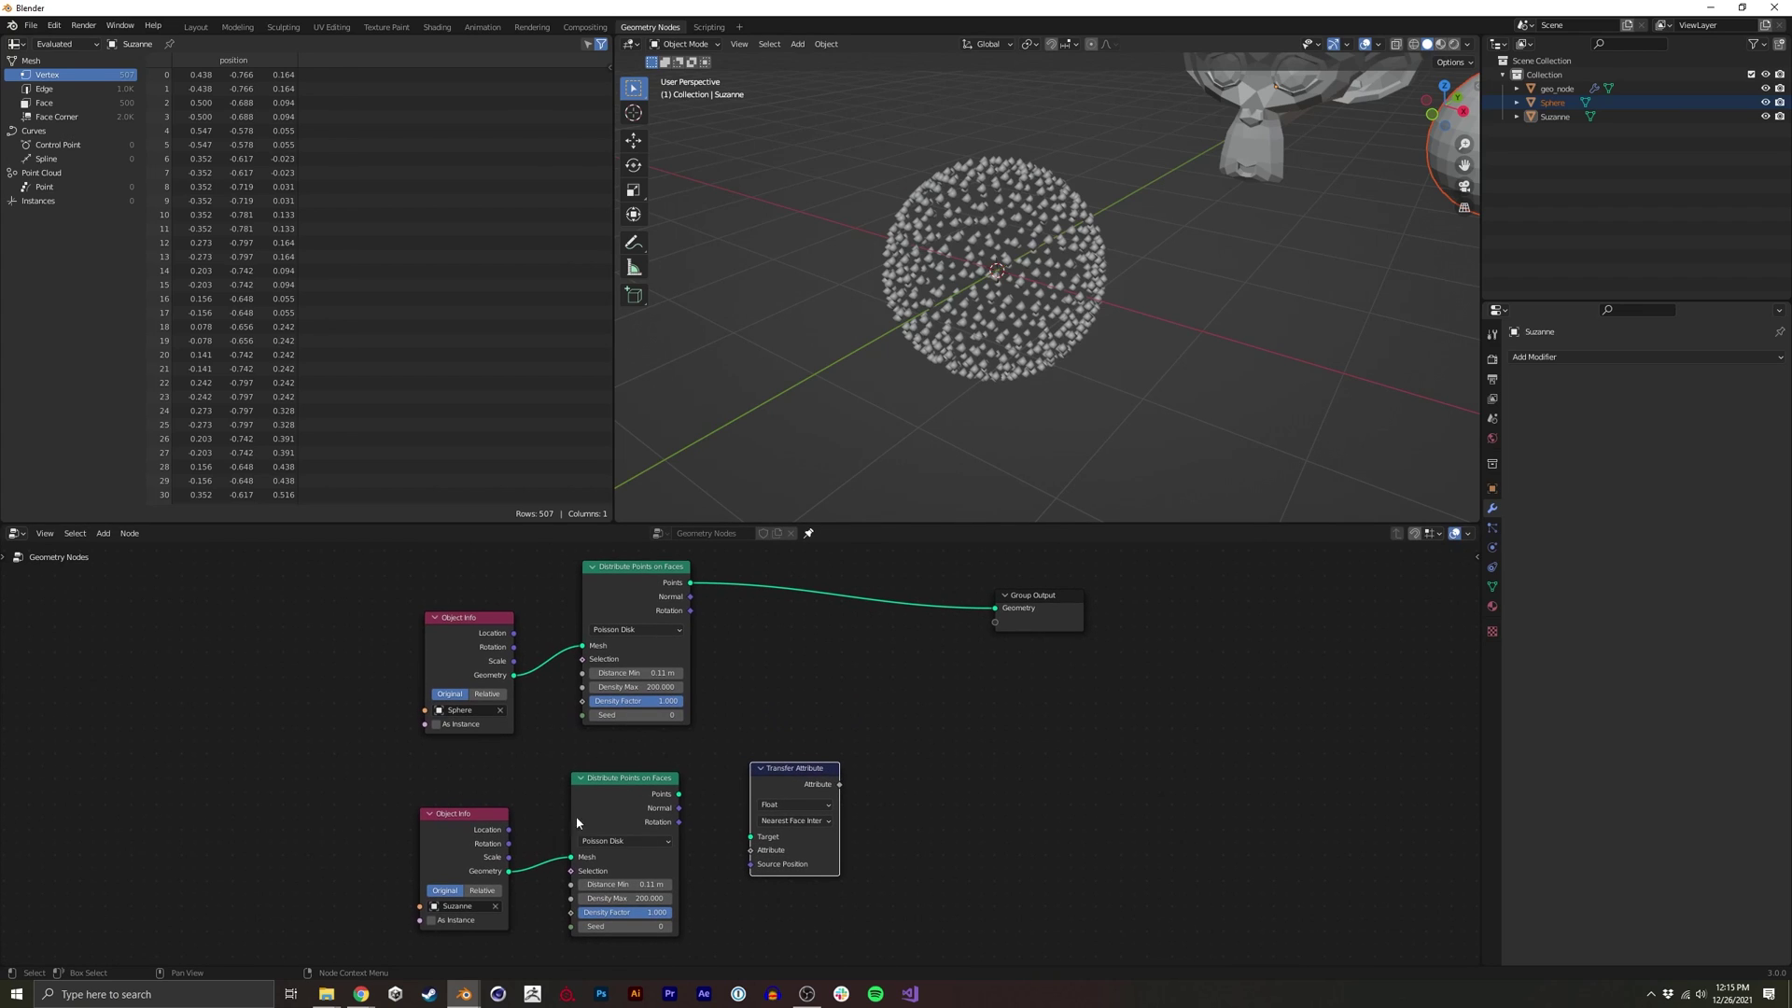
# Connect Suzanne's Points to Transfer Attribute's Target, previewing them through Group Output before reconnecting the Sphere's Points to it
pyautogui.moveTo(679, 794); pyautogui.dragTo(747, 842)
pyautogui.moveTo(835, 695); pyautogui.dragTo(995, 608)
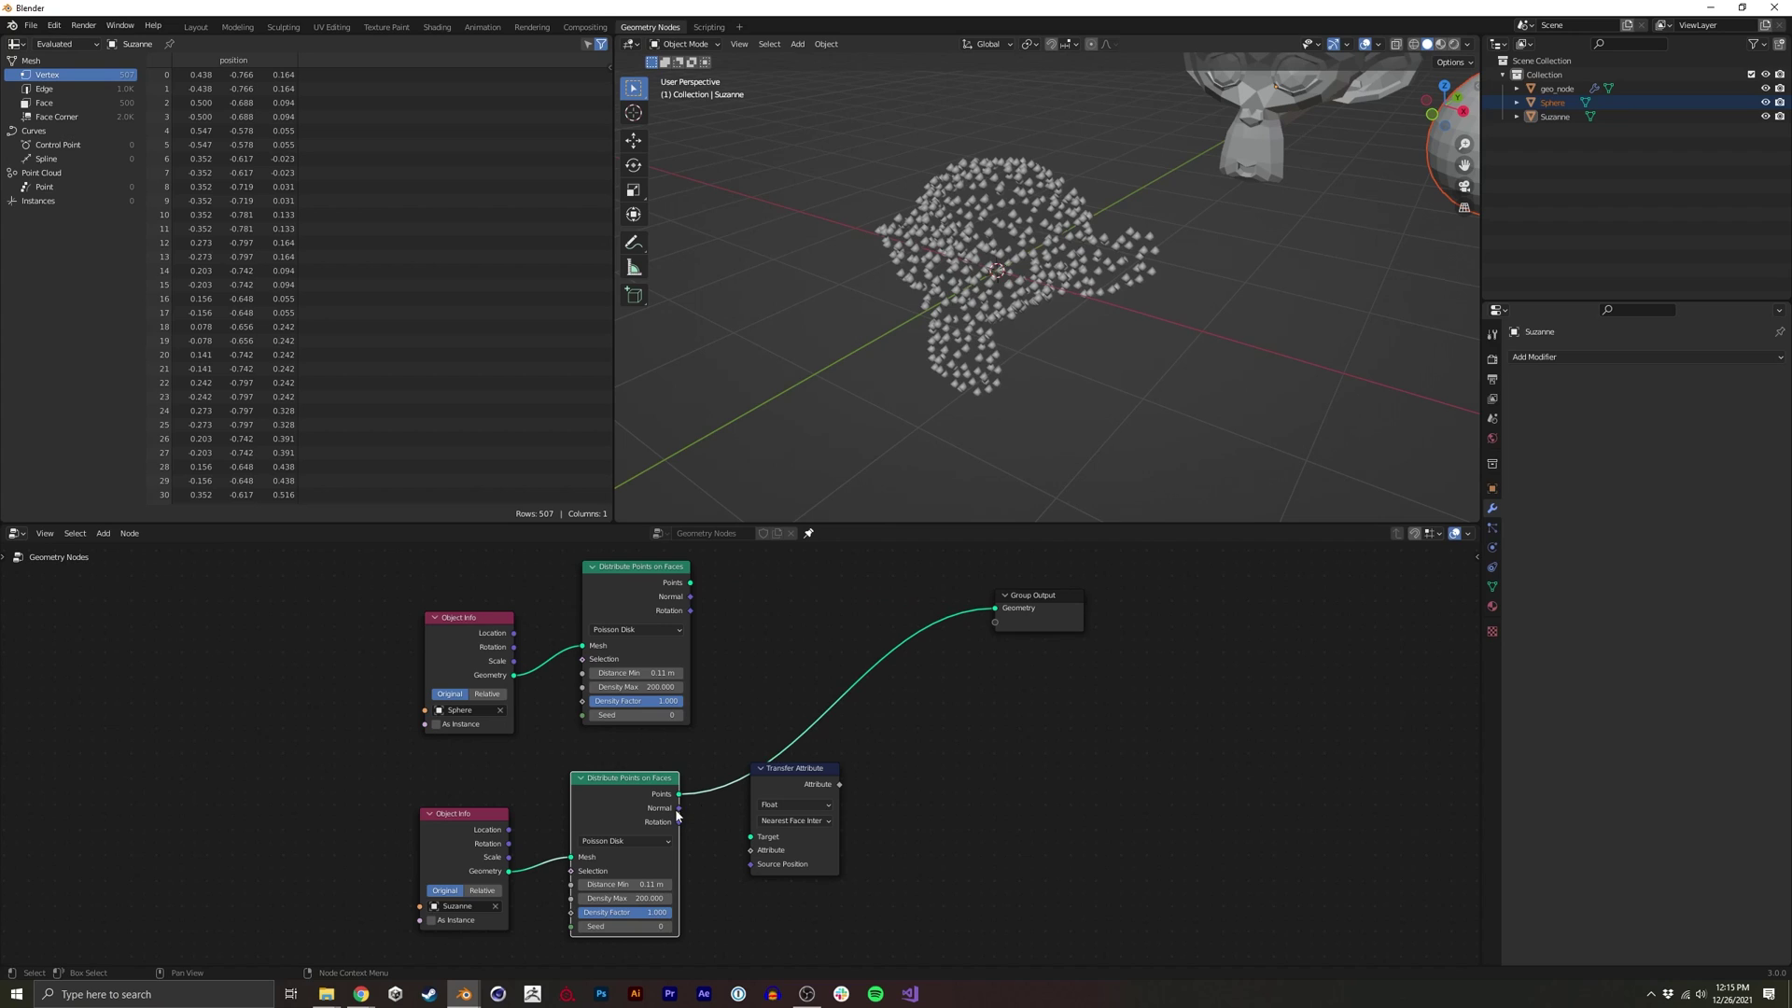
pyautogui.moveTo(679, 794); pyautogui.dragTo(794, 785)
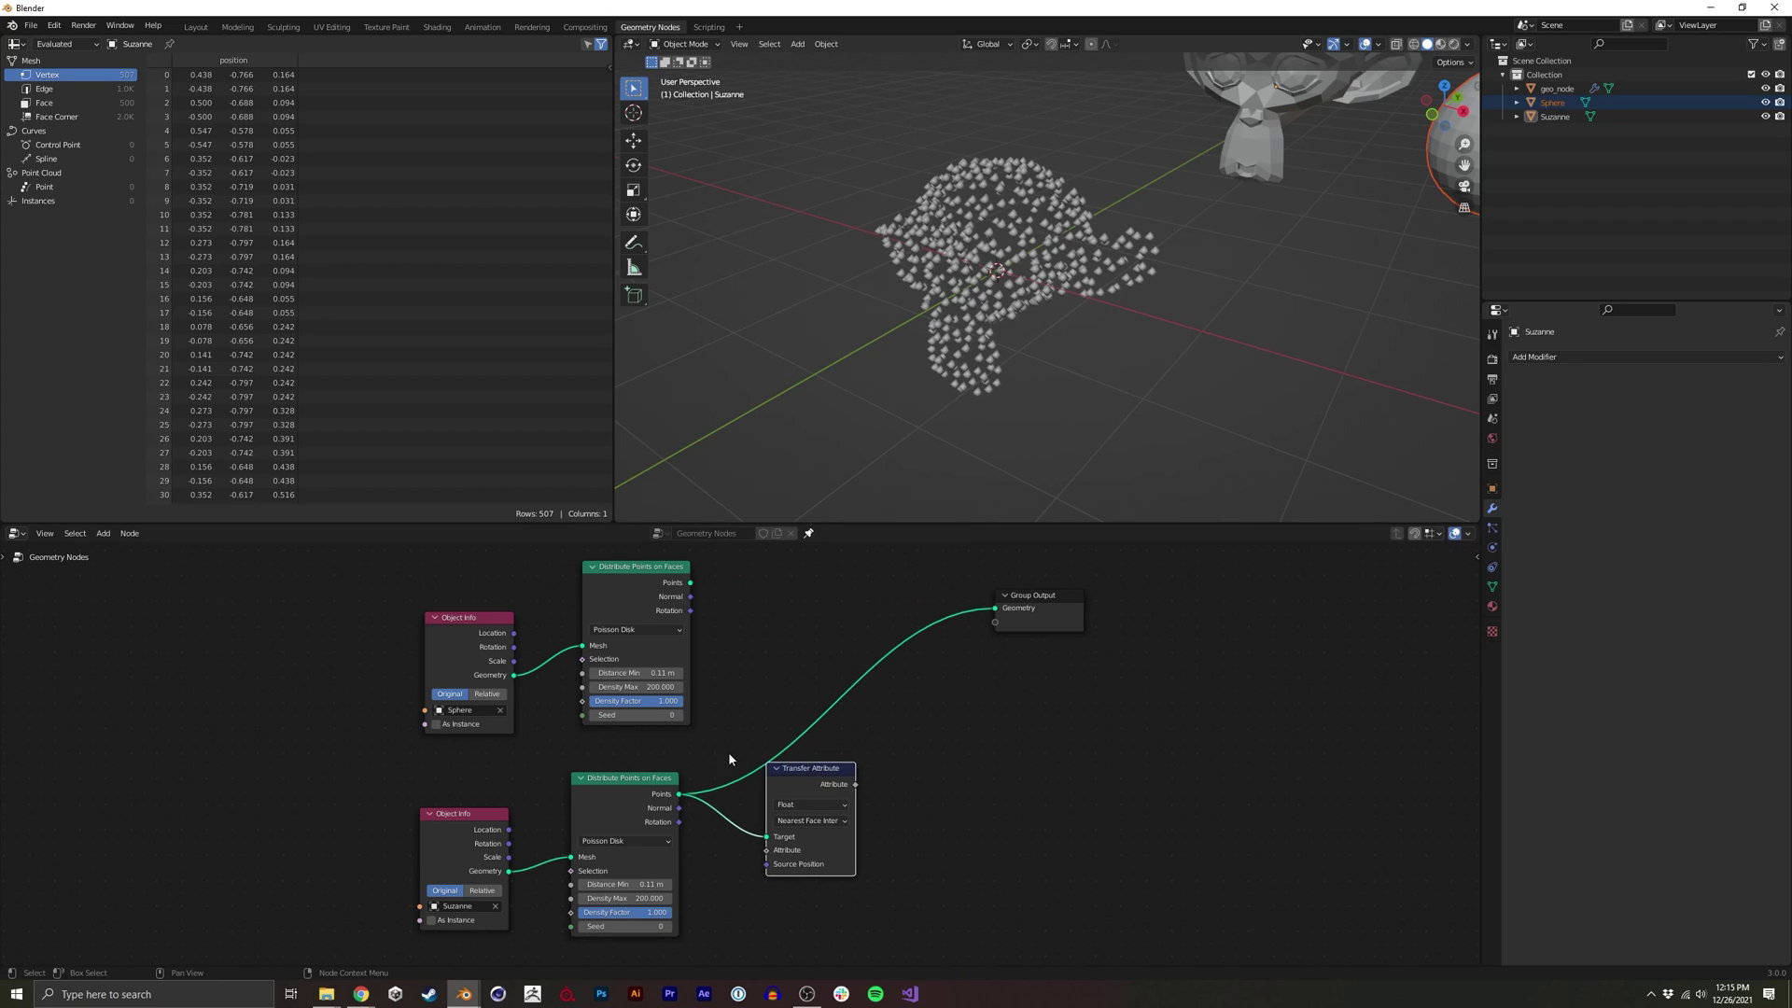
pyautogui.moveTo(695, 752); pyautogui.dragTo(691, 643, button='middle')
pyautogui.moveTo(585, 856); pyautogui.dragTo(600, 833, button='middle')
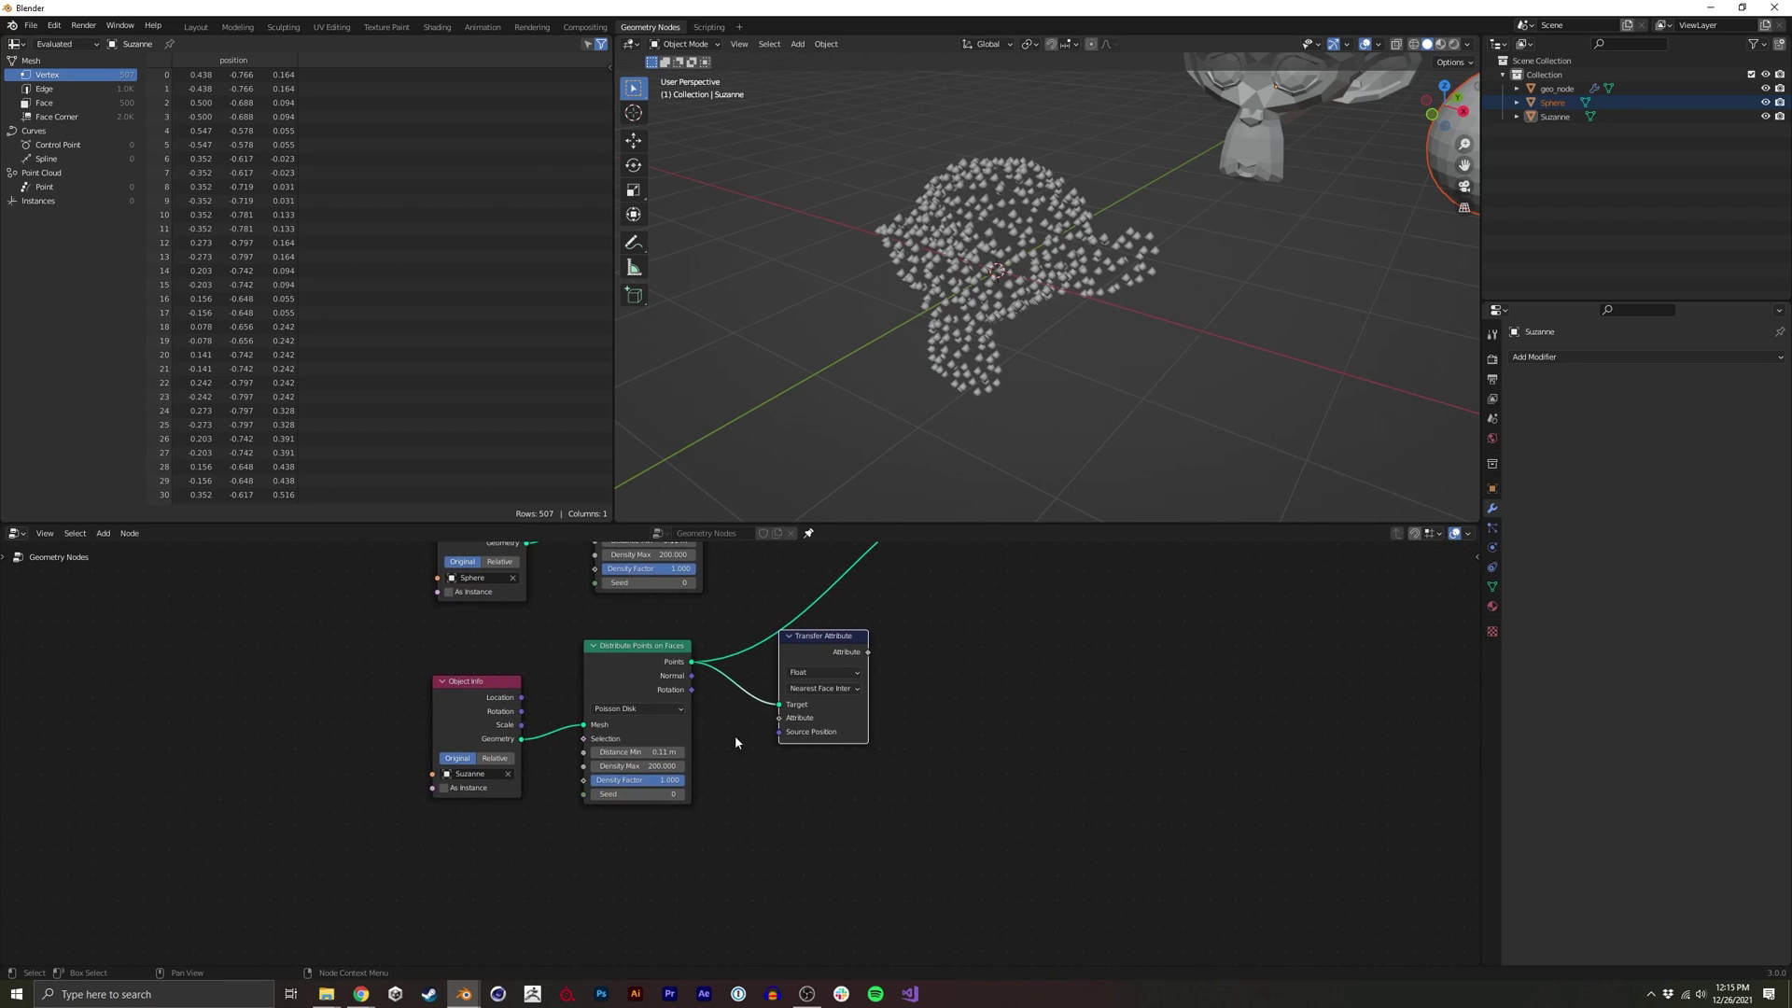
pyautogui.moveTo(735, 742); pyautogui.dragTo(685, 885, button='middle')
pyautogui.moveTo(655, 595); pyautogui.dragTo(958, 619)
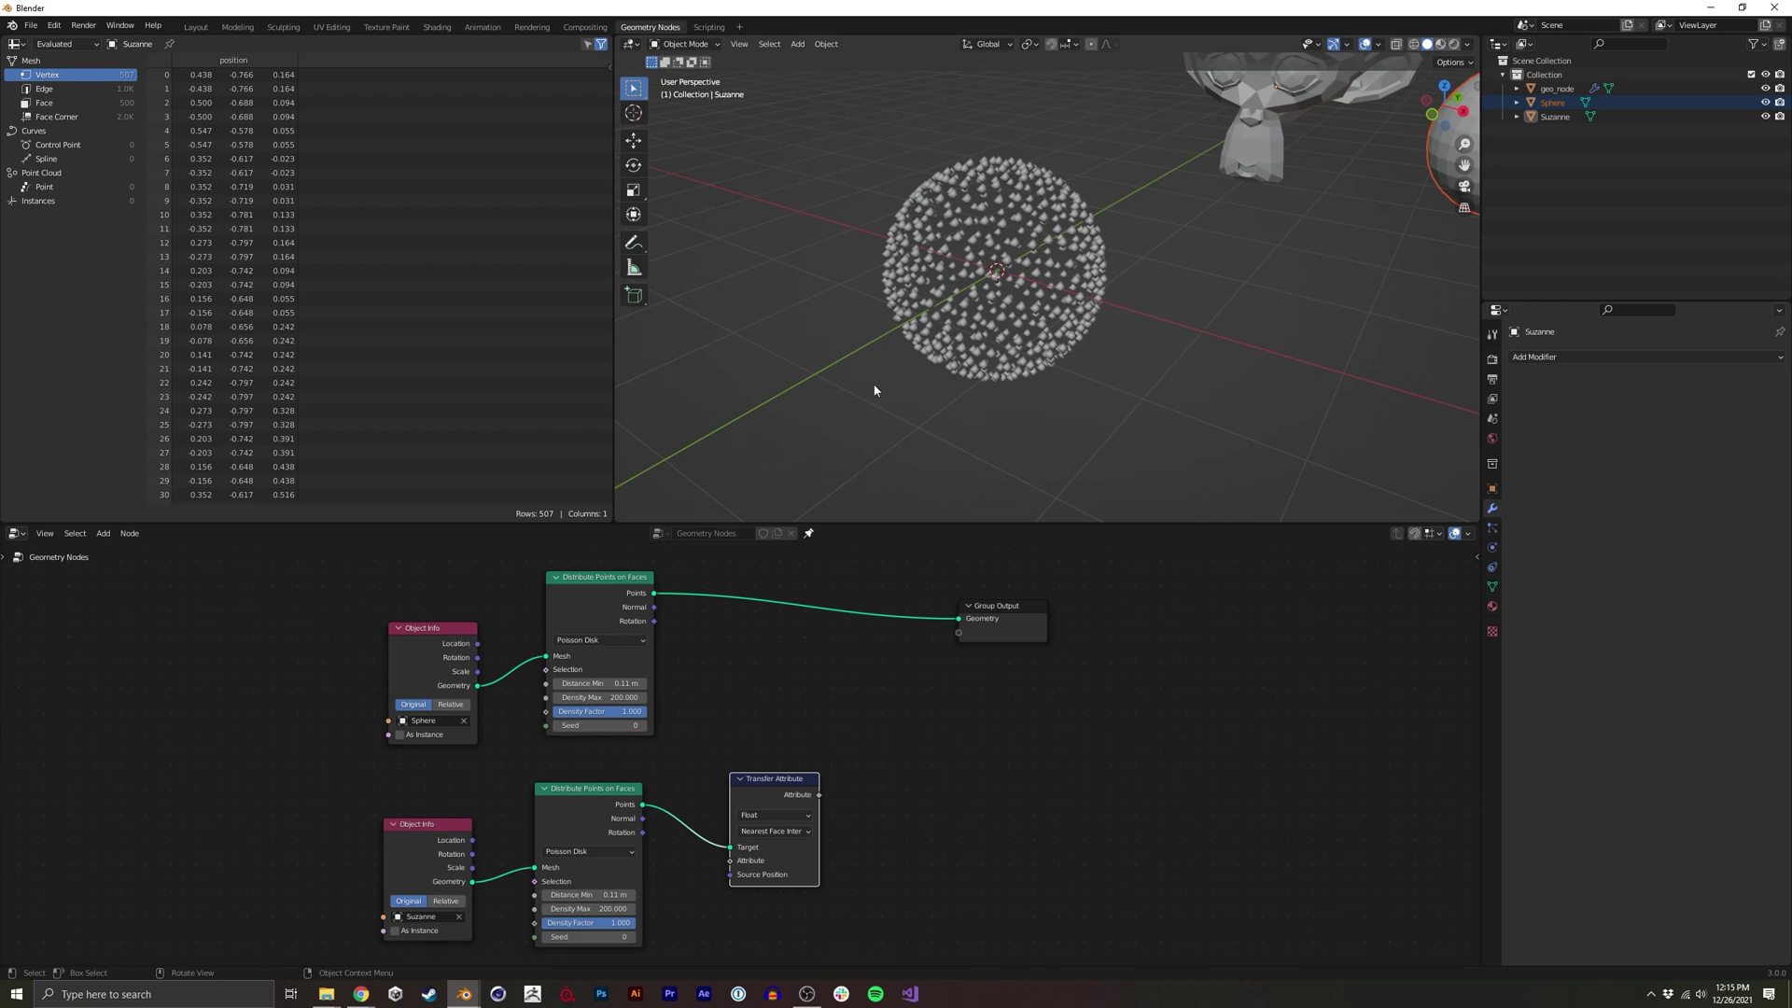
# Add a Position node and place it below Suzanne's Distribute Points on Faces node
pyautogui.moveTo(588, 952); pyautogui.dragTo(624, 806, button='middle')
pyautogui.hotkey('shift', 'a')
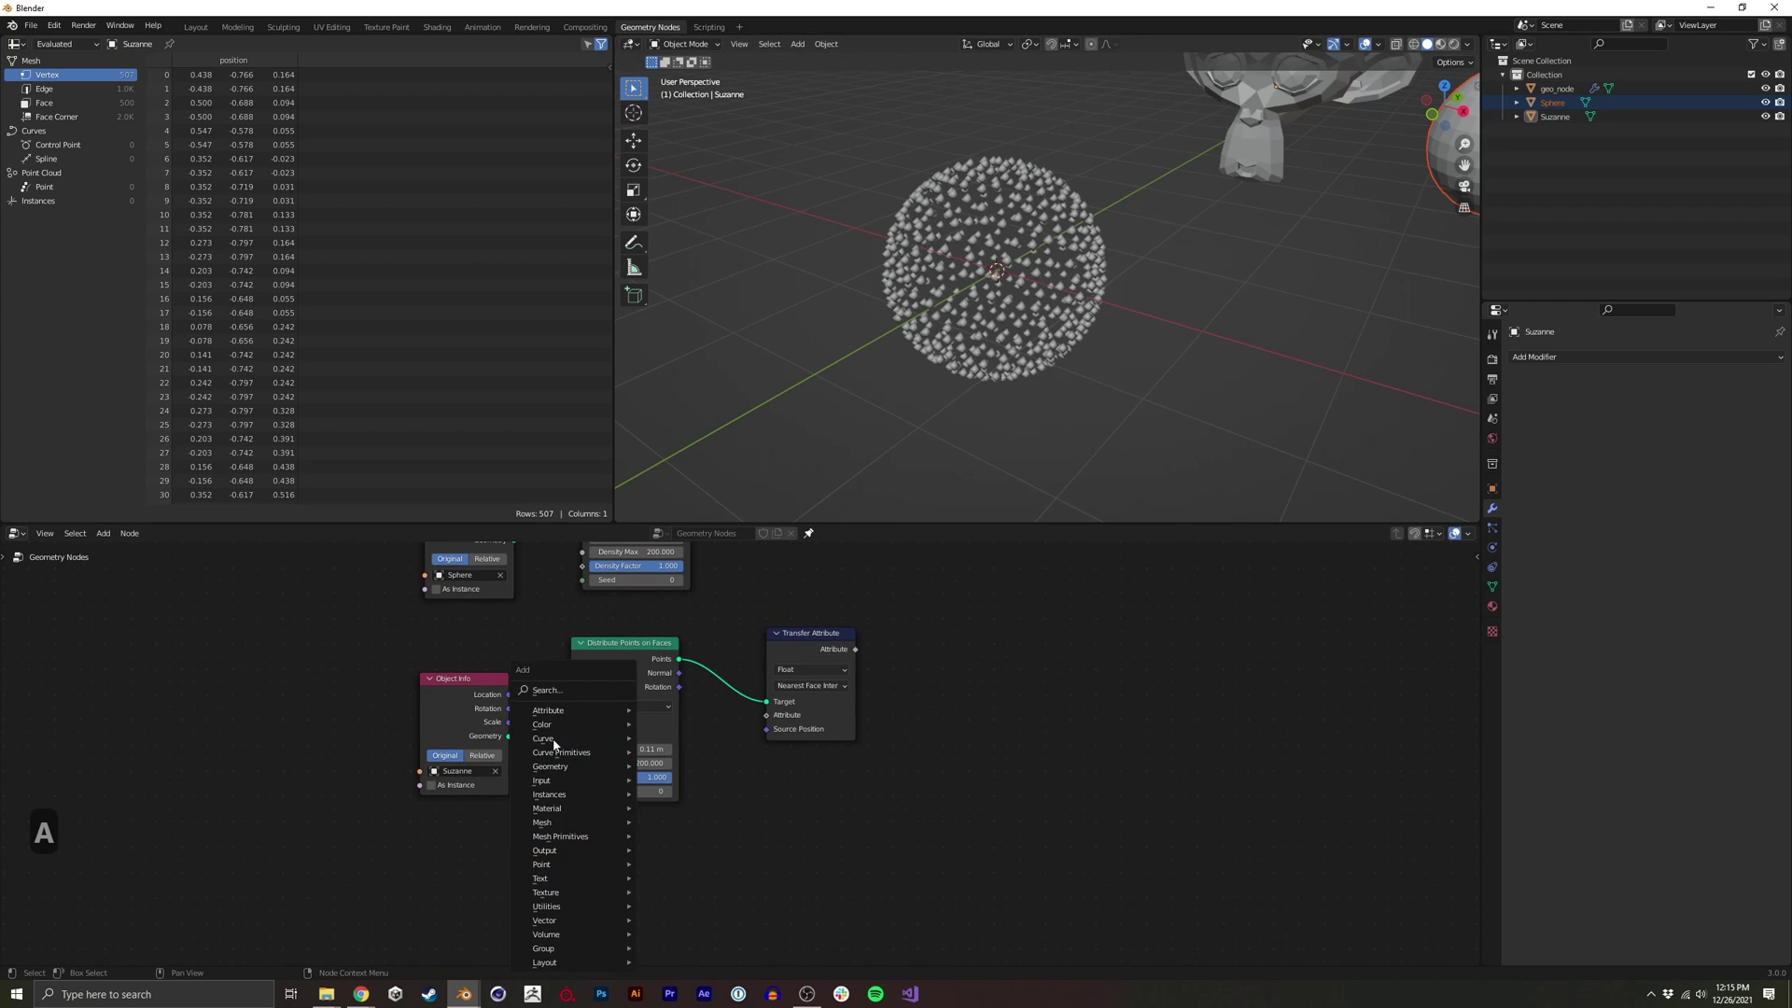
pyautogui.click(558, 691)
pyautogui.write('pos')
pyautogui.press('Return')
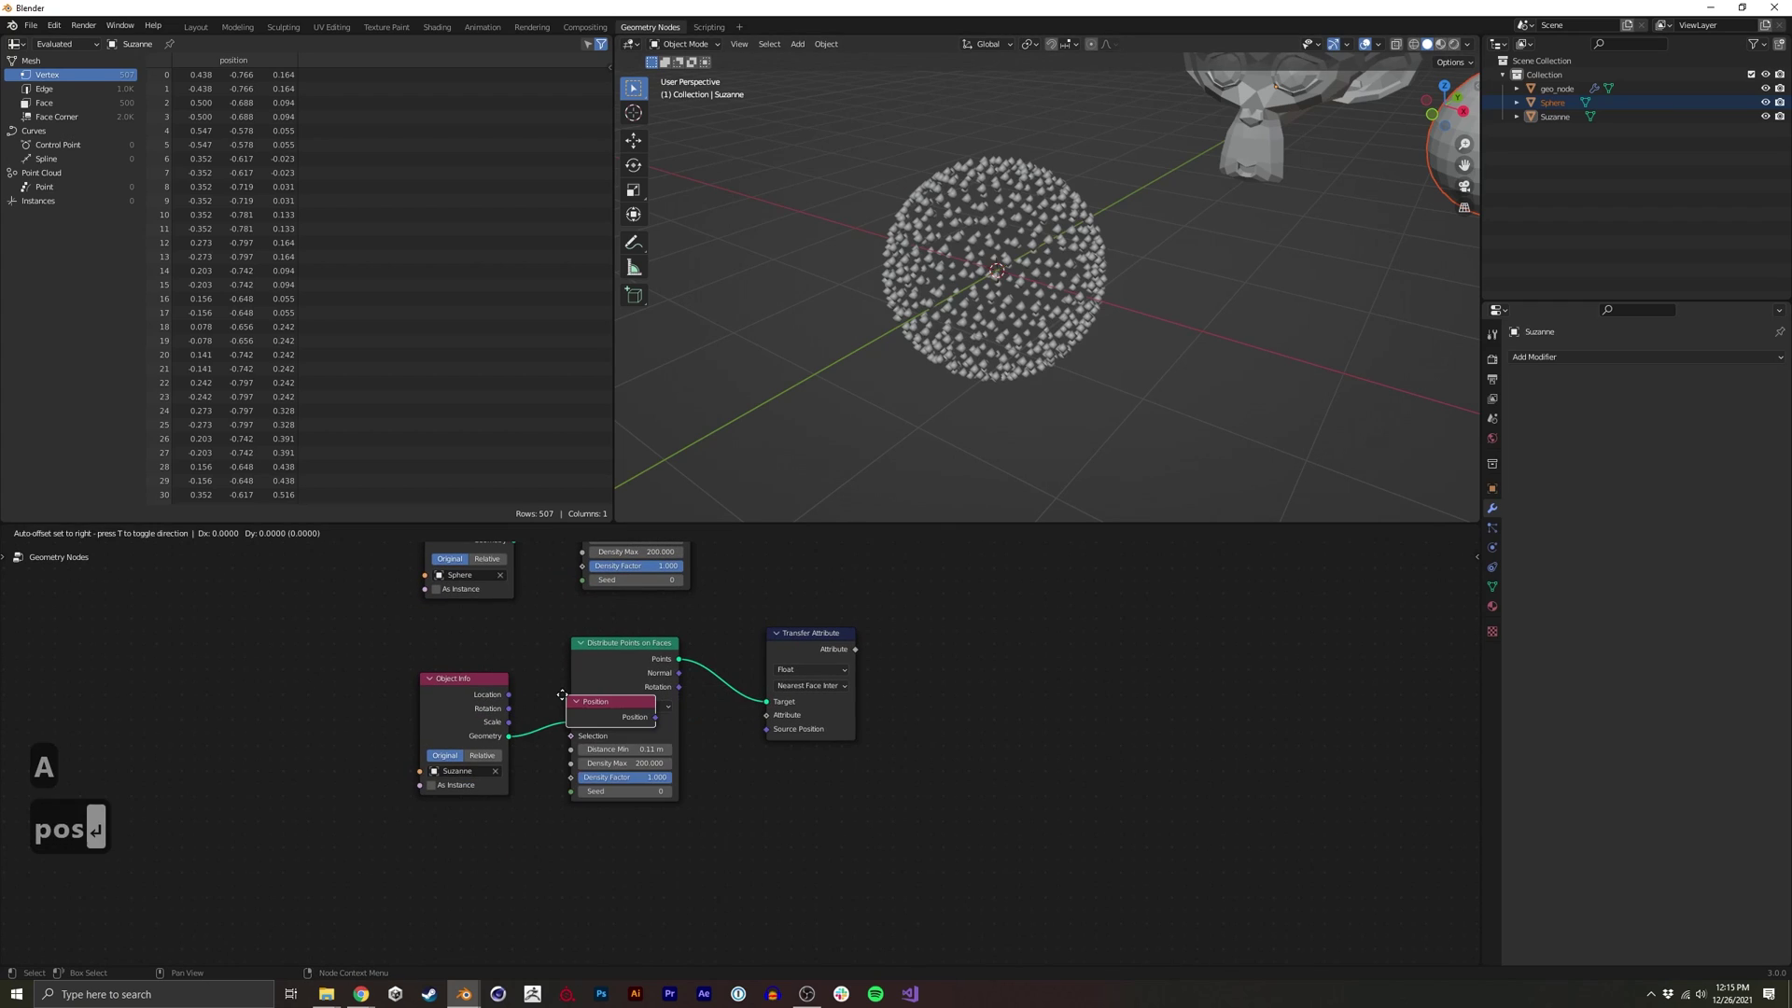
pyautogui.press('Return')
pyautogui.press('g')
pyautogui.click(686, 854)
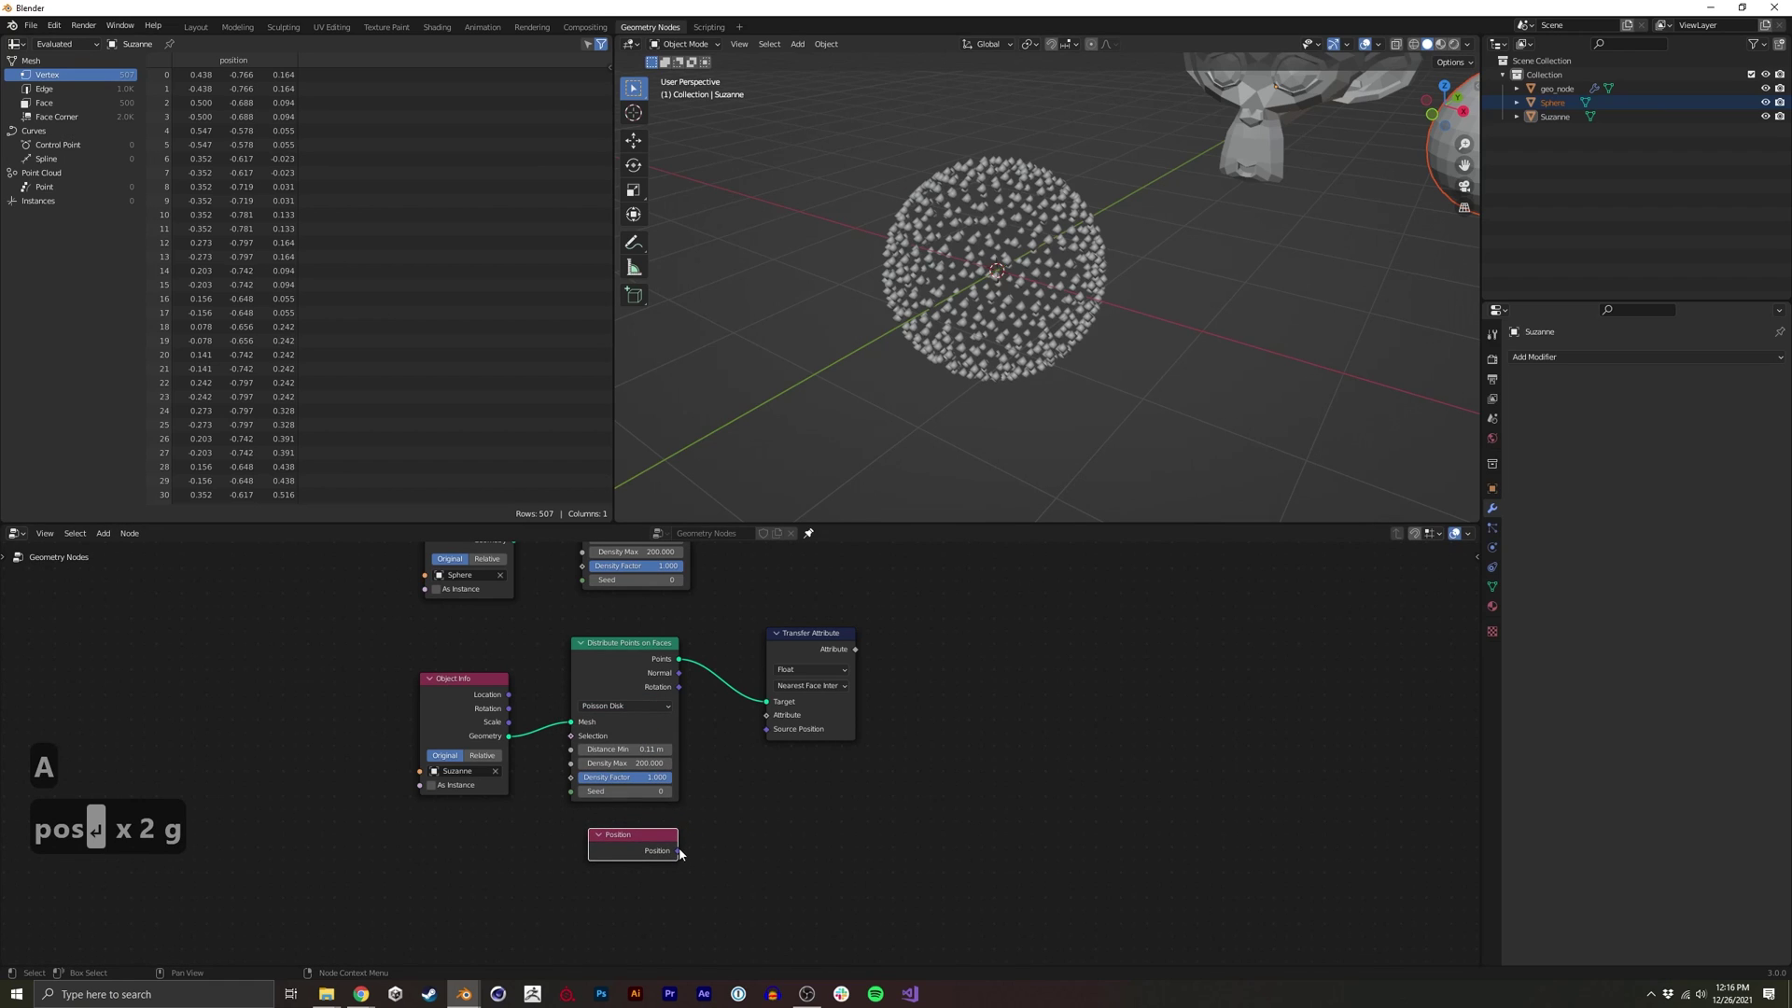
# Set Transfer Attribute's data type to Vector and connect the Position node to its Attribute input
pyautogui.moveTo(678, 851); pyautogui.dragTo(771, 717)
pyautogui.scroll(3, 785, 644)
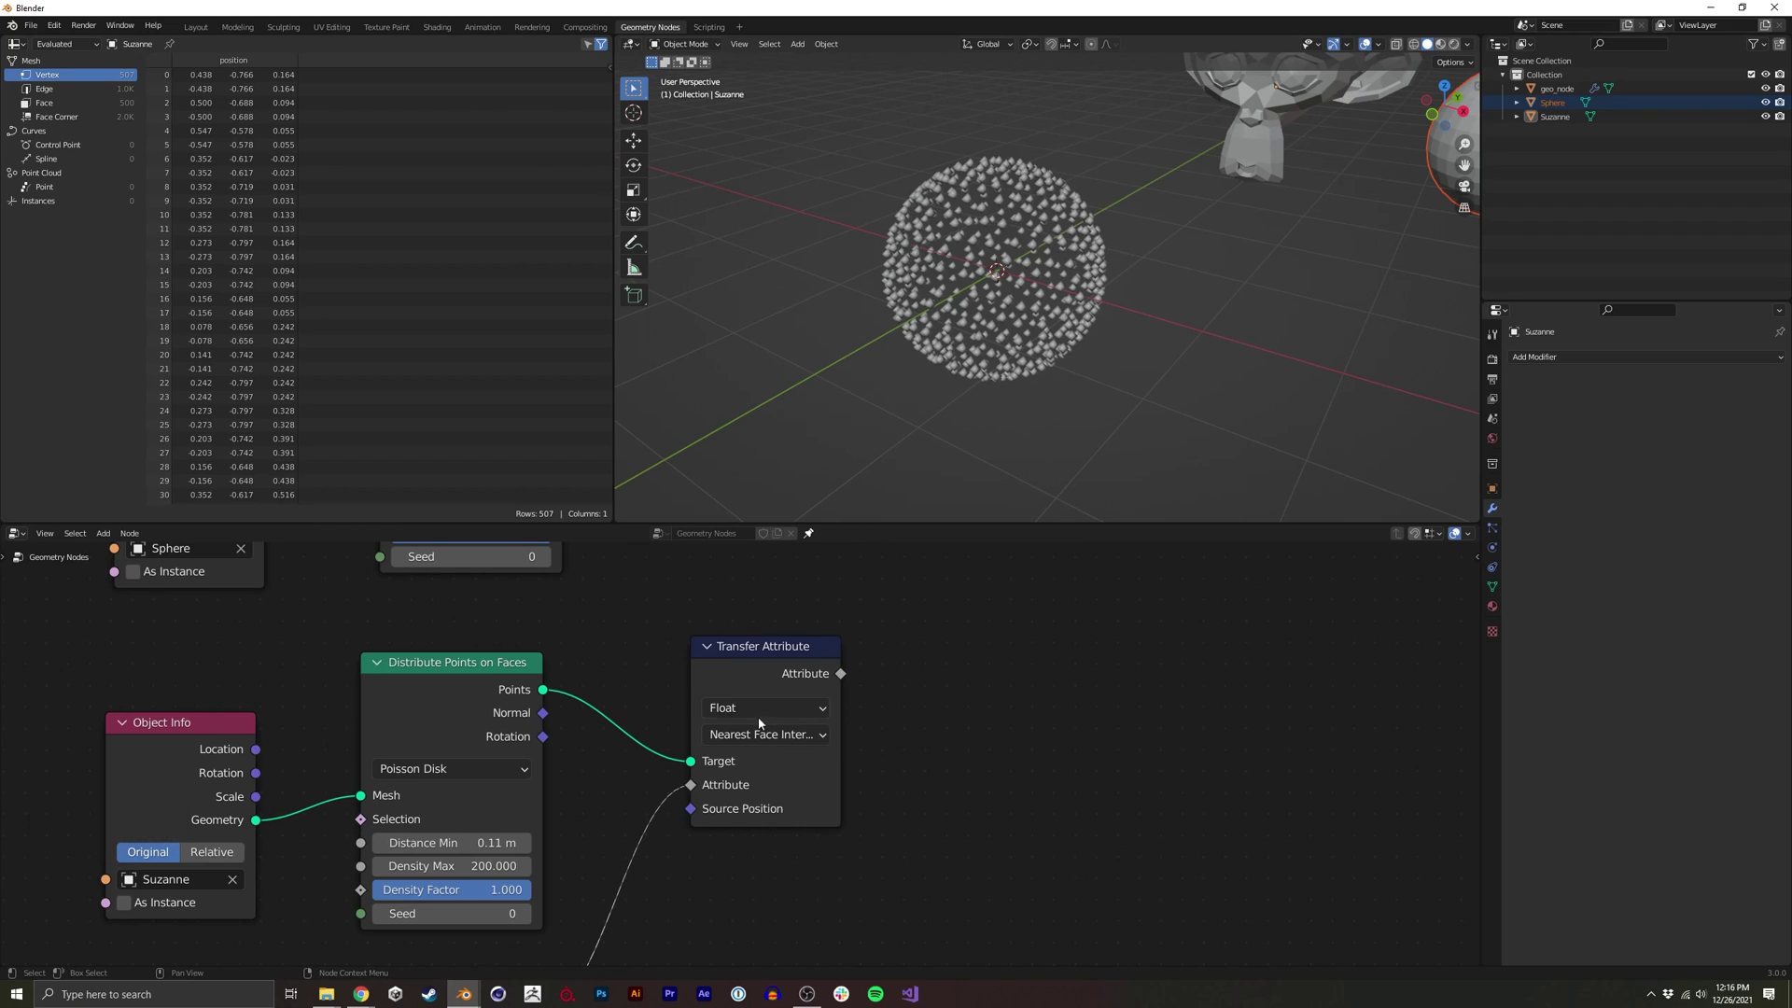
pyautogui.click(760, 709)
pyautogui.click(730, 779)
pyautogui.scroll(-3, 607, 830)
pyautogui.moveTo(604, 828); pyautogui.dragTo(606, 808, button='middle')
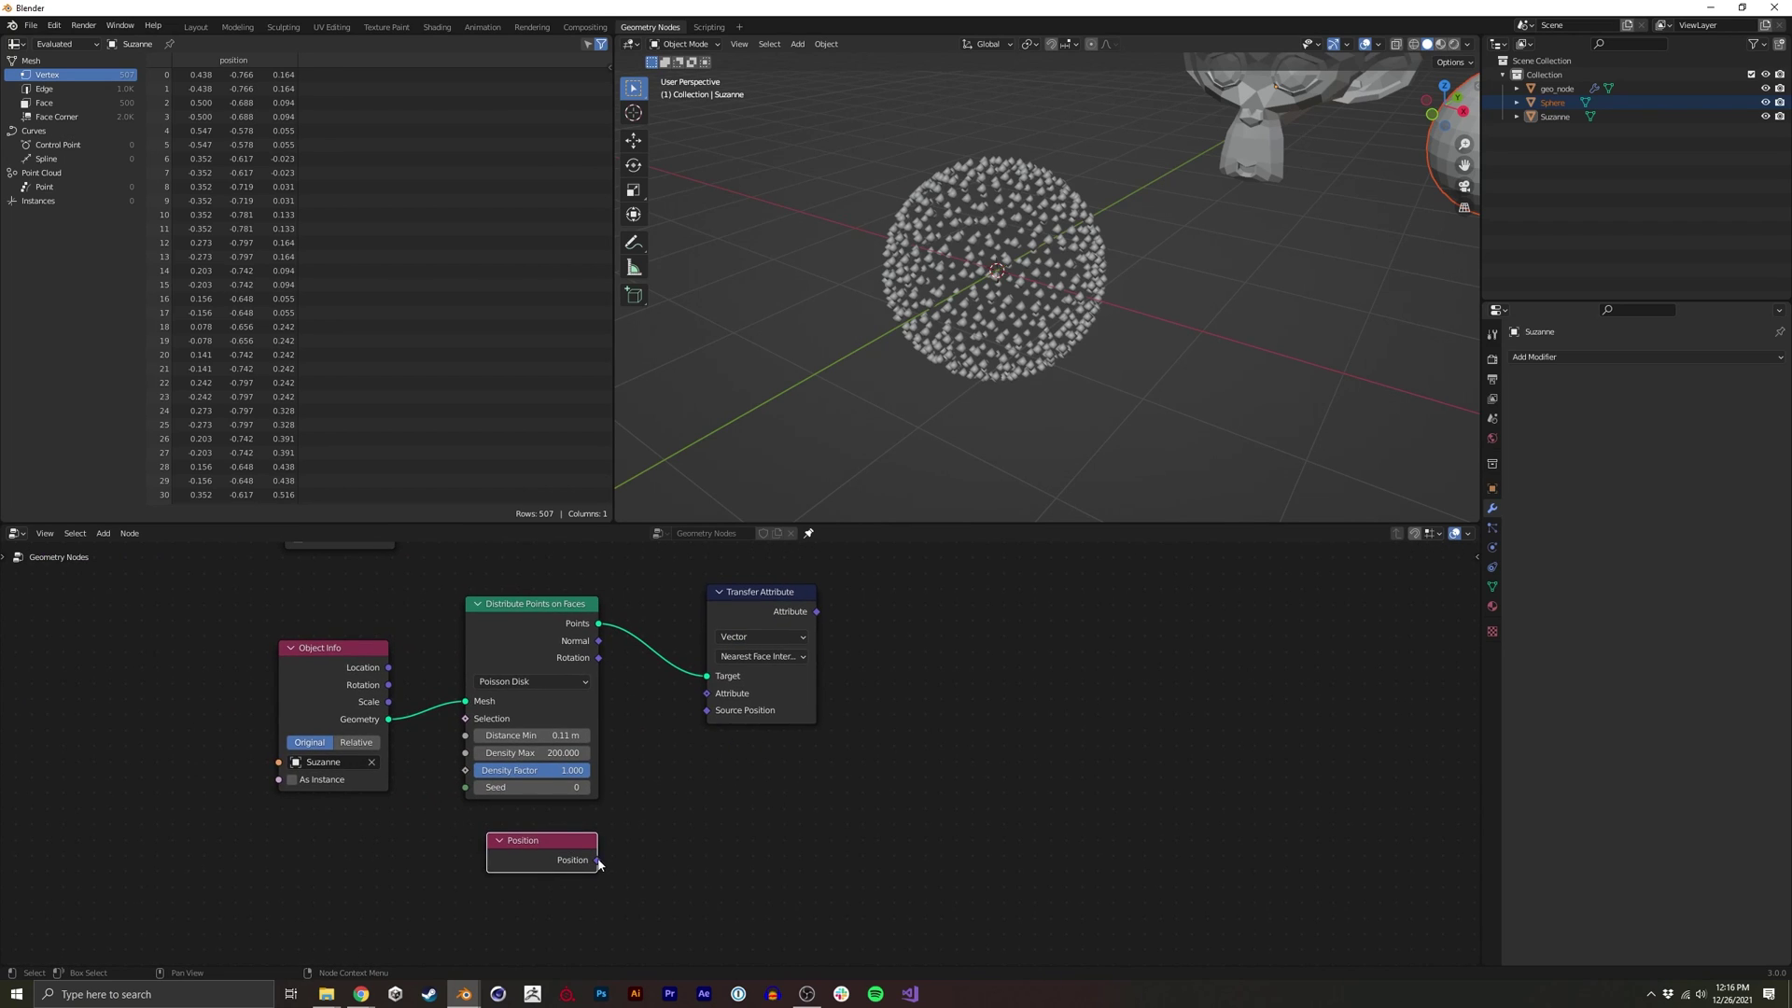
pyautogui.moveTo(597, 860); pyautogui.dragTo(707, 695)
# Set Transfer Attribute's mapping to Index with the Point domain, and nudge the node into place
pyautogui.click(773, 638)
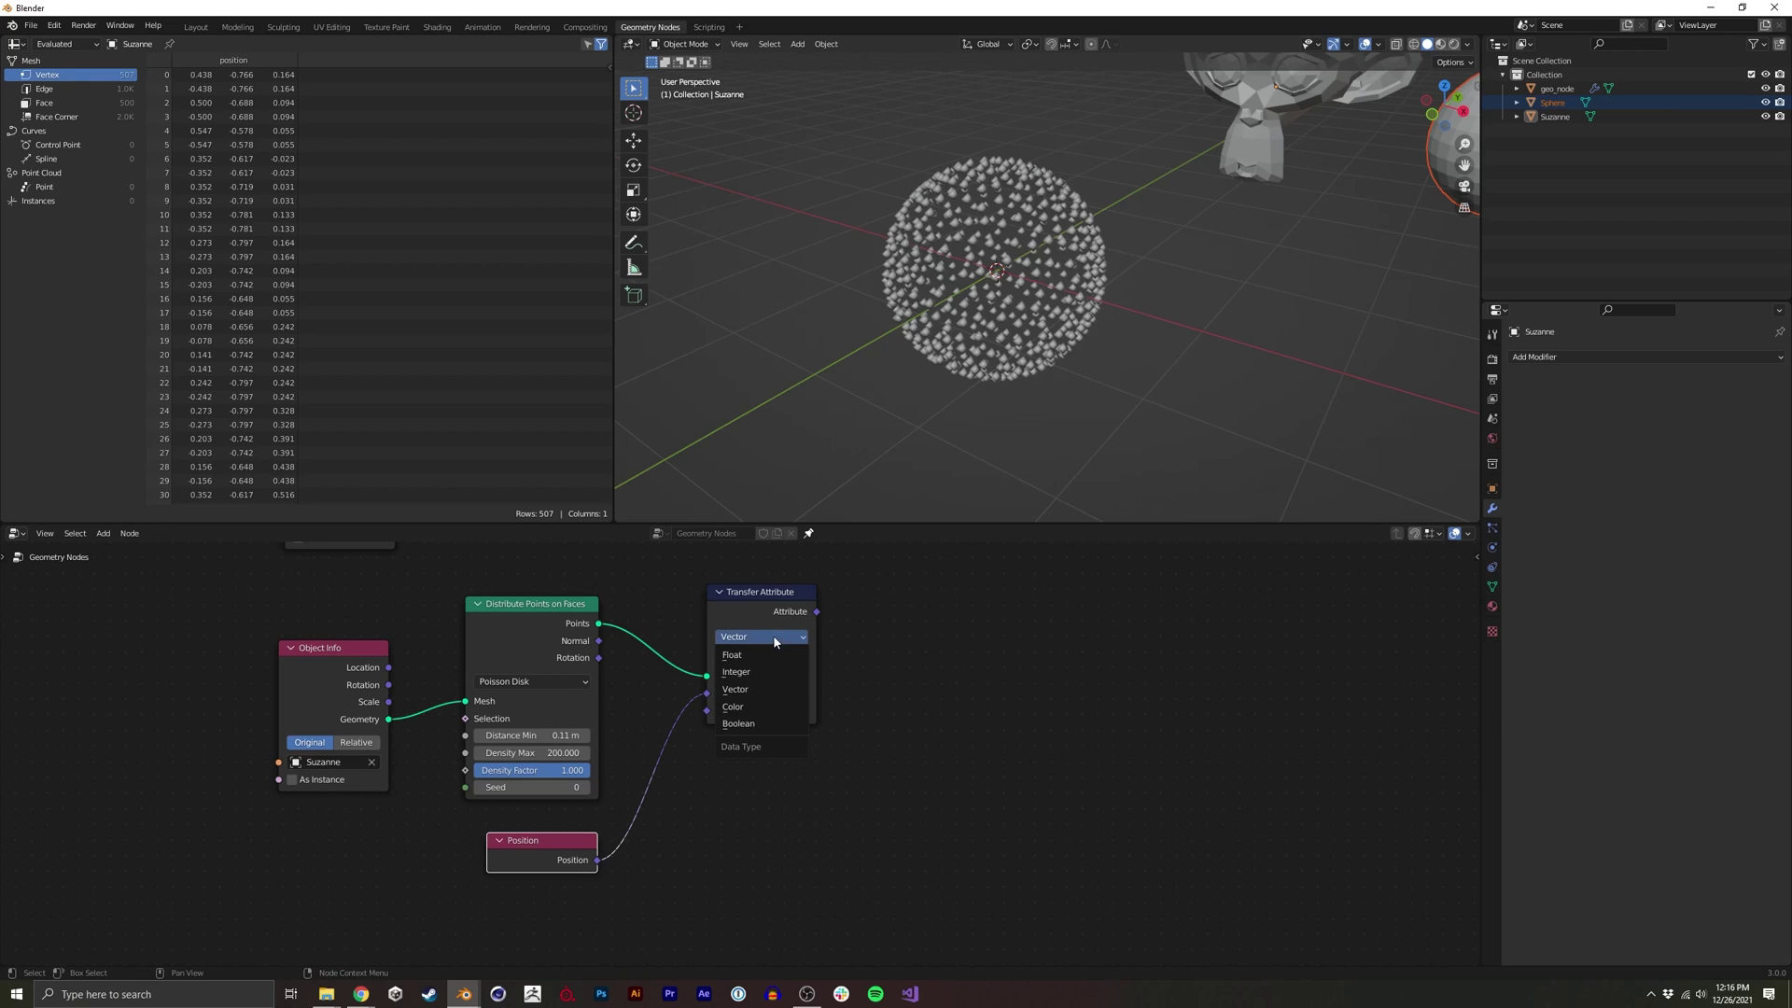
pyautogui.click(774, 656)
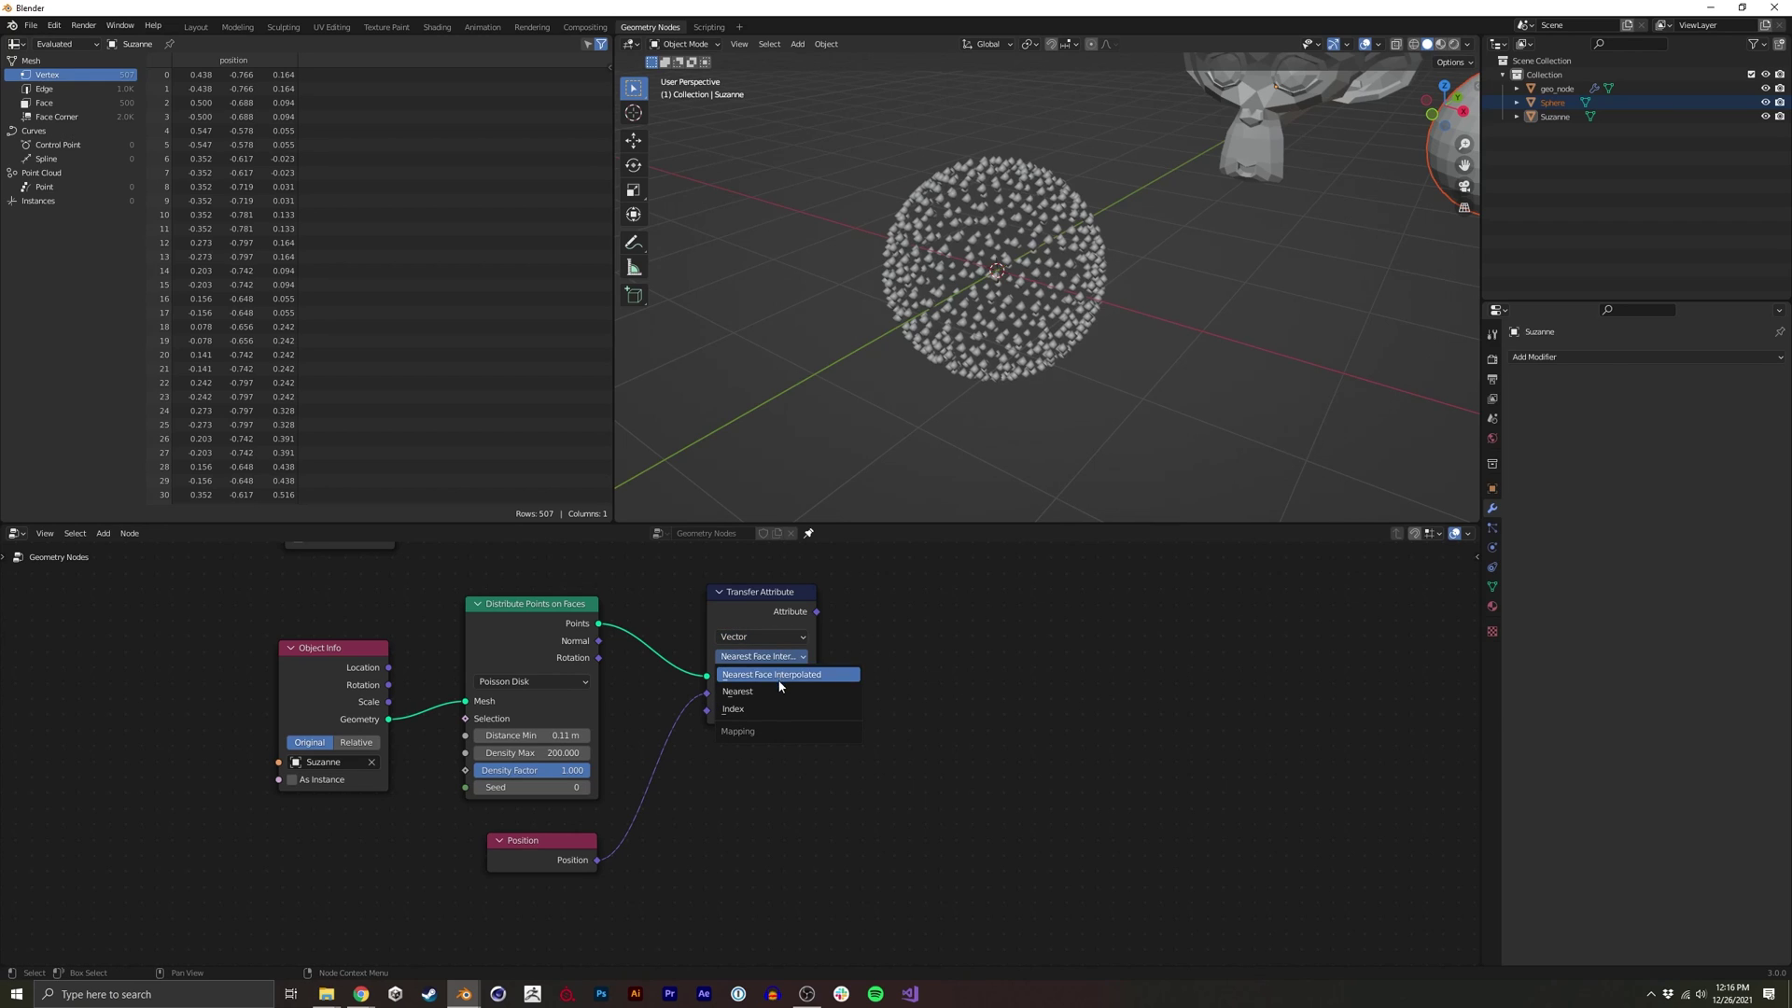
pyautogui.click(771, 711)
pyautogui.keyDown('ctrl'); pyautogui.moveTo(762, 757); pyautogui.dragTo(754, 714, button='middle'); pyautogui.keyUp('ctrl')
pyautogui.moveTo(742, 674); pyautogui.dragTo(731, 763, button='middle')
pyautogui.keyDown('ctrl'); pyautogui.moveTo(731, 761); pyautogui.dragTo(734, 725, button='middle'); pyautogui.keyUp('ctrl')
pyautogui.moveTo(734, 724); pyautogui.dragTo(703, 669, button='middle')
pyautogui.moveTo(730, 737); pyautogui.dragTo(715, 751)
pyautogui.keyDown('ctrl'); pyautogui.moveTo(682, 755); pyautogui.dragTo(700, 762, button='middle'); pyautogui.keyUp('ctrl')
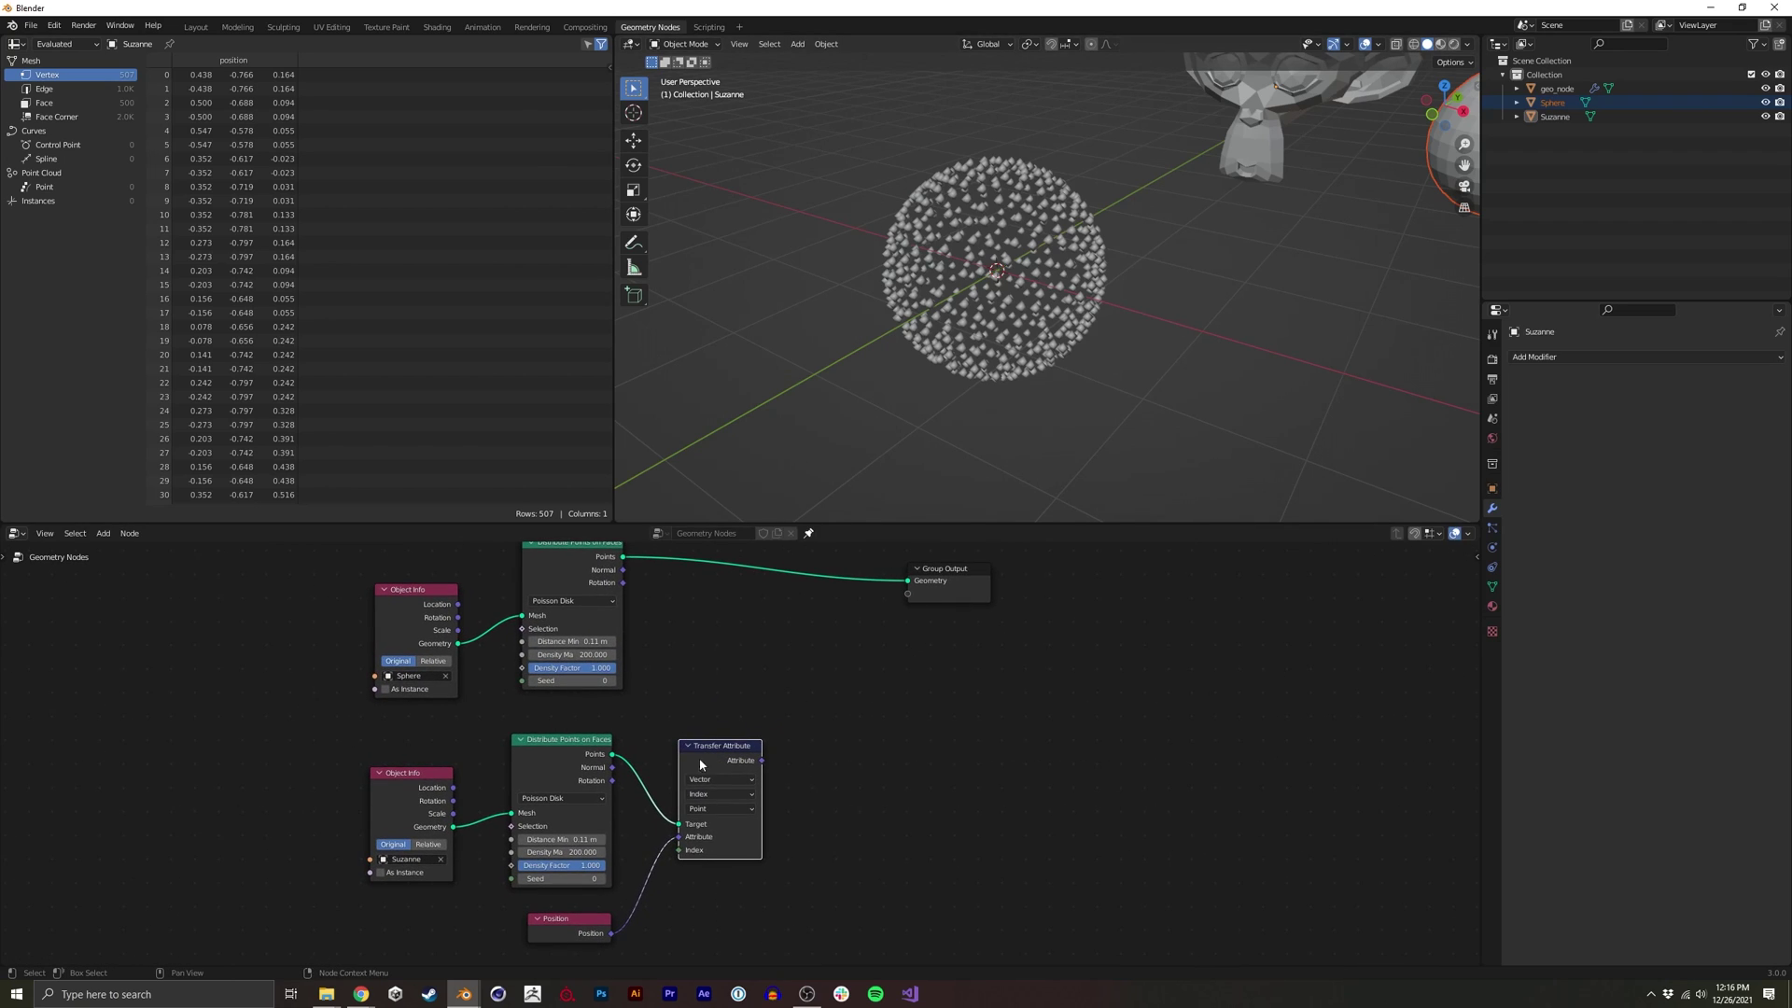
pyautogui.click(715, 809)
pyautogui.click(719, 822)
# Align the distribution nodes and move Group Output farther away to make room for another node
pyautogui.moveTo(758, 674); pyautogui.dragTo(722, 712, button='middle')
pyautogui.moveTo(725, 773); pyautogui.dragTo(712, 771)
pyautogui.moveTo(609, 589); pyautogui.dragTo(598, 589)
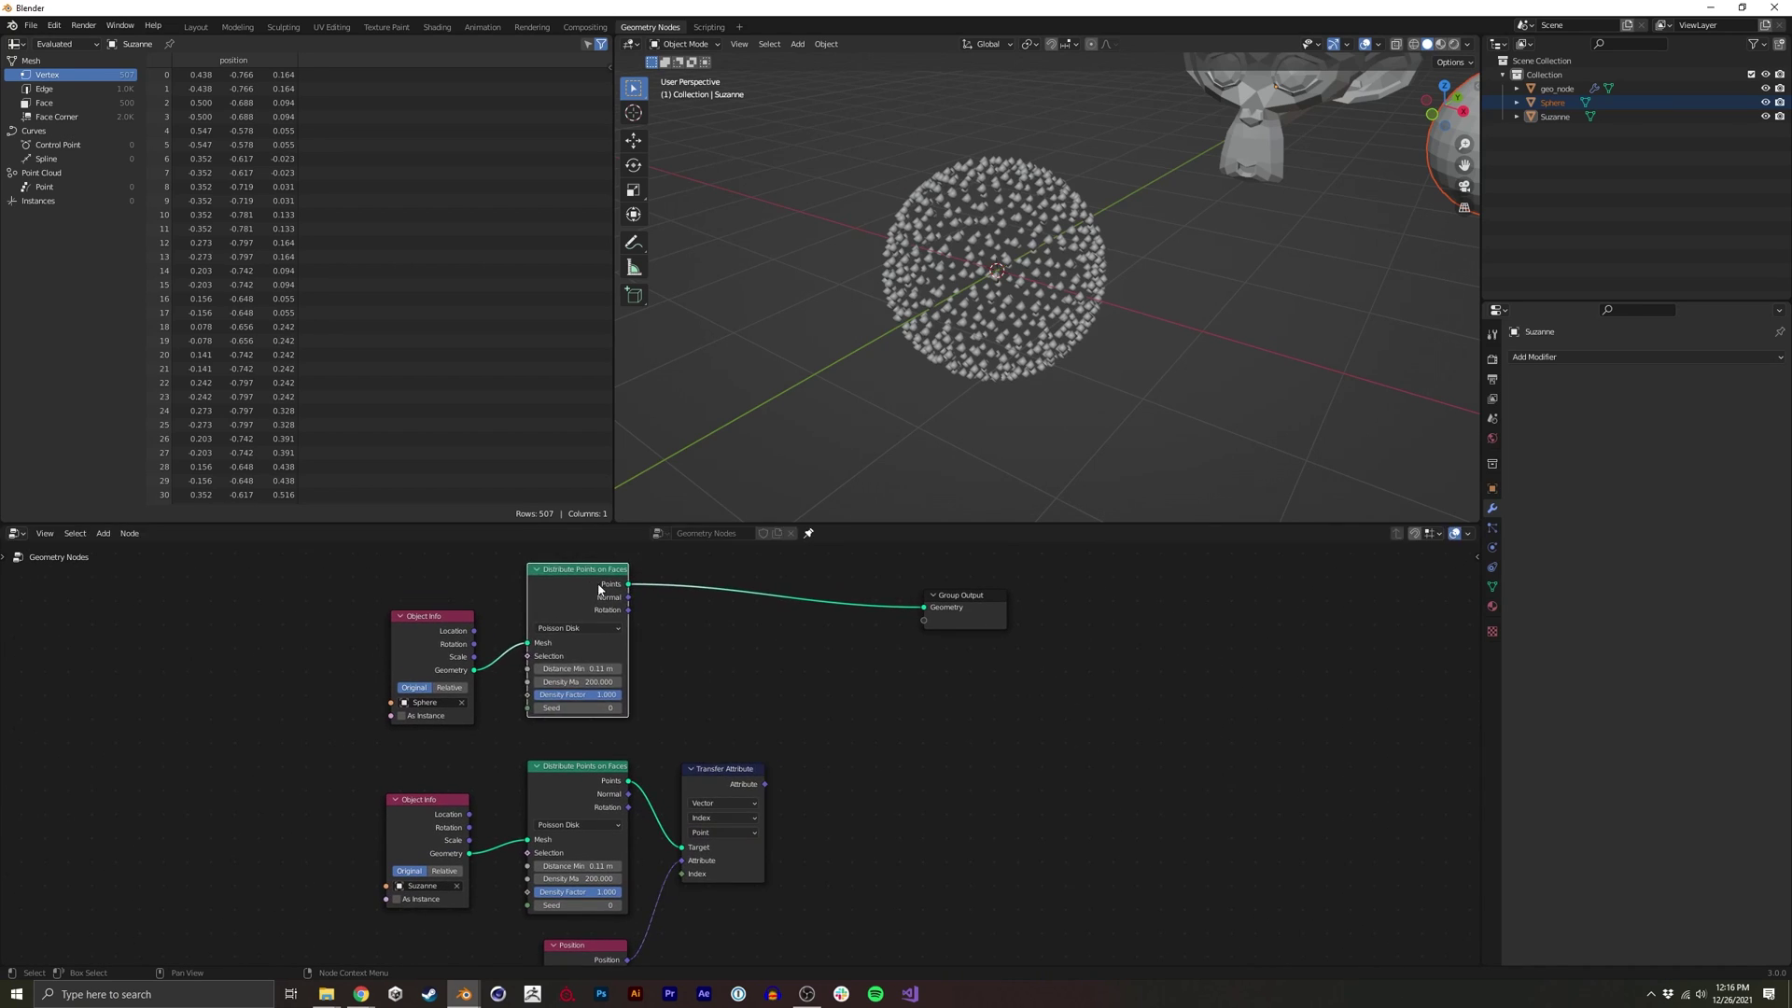
pyautogui.moveTo(983, 598); pyautogui.dragTo(1119, 597)
pyautogui.moveTo(893, 665); pyautogui.dragTo(786, 713, button='middle')
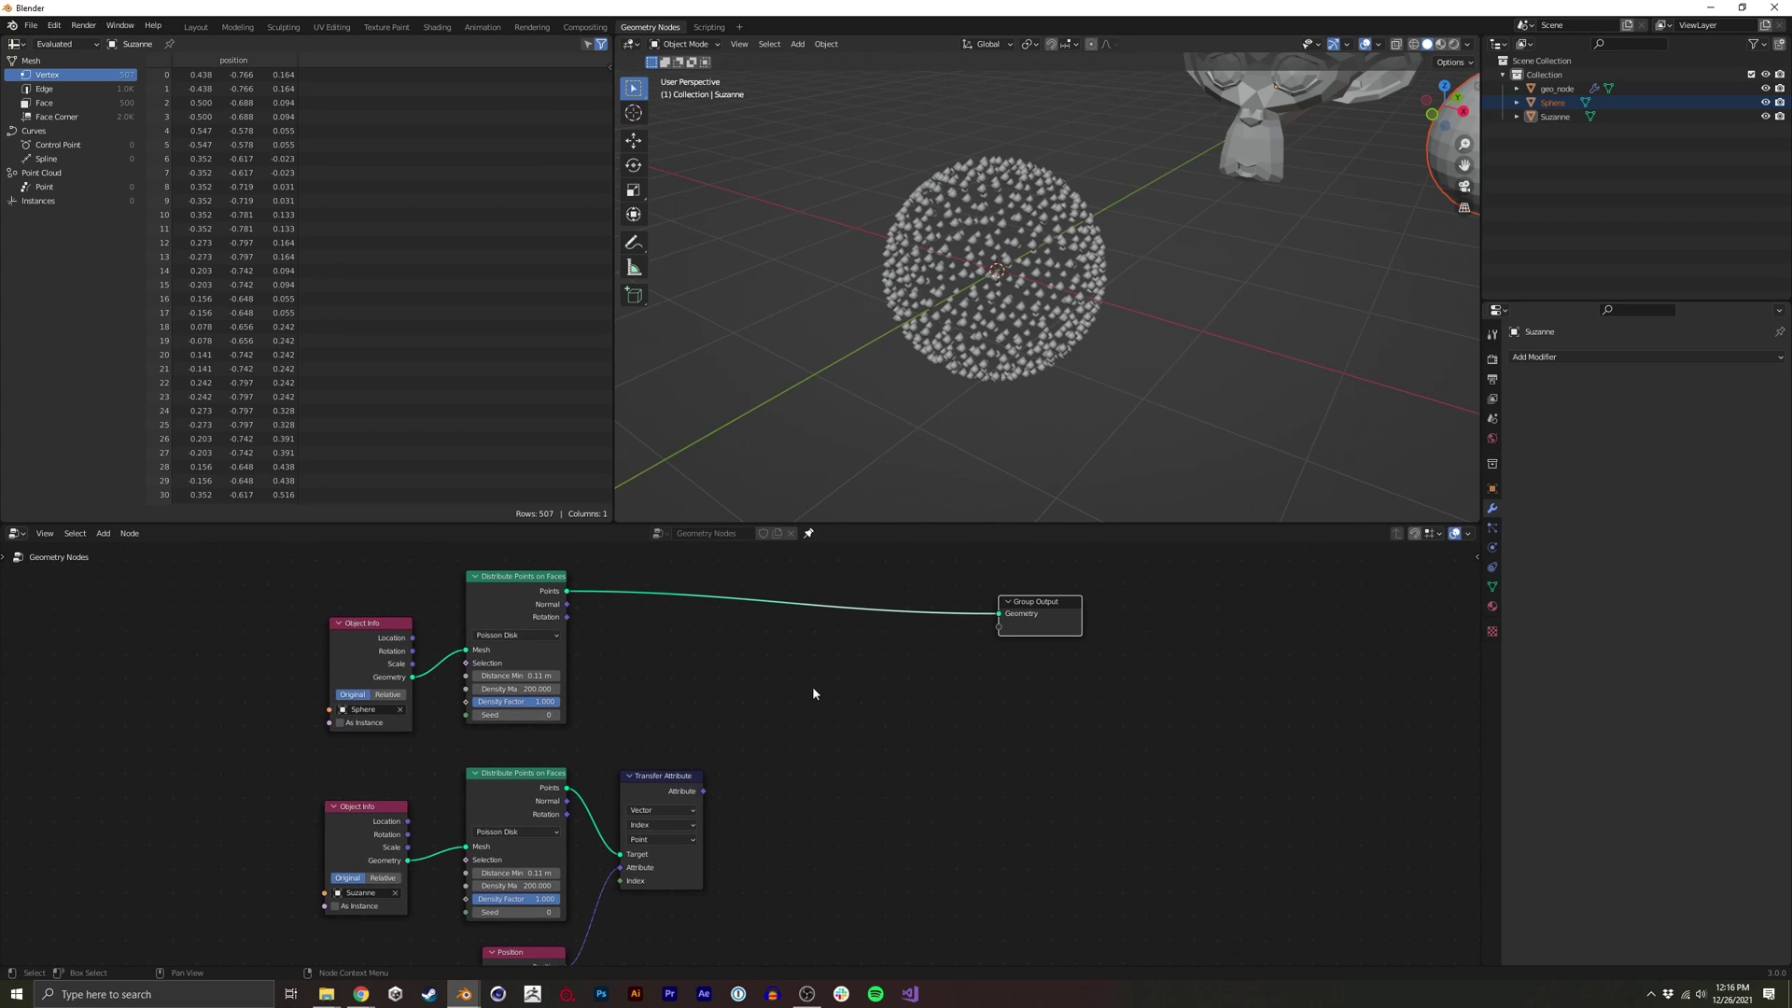
# Insert a Set Position node on the link between the Sphere's Points and Group Output
pyautogui.hotkey('shift', 'a')
pyautogui.write('set')
pyautogui.click(848, 721)
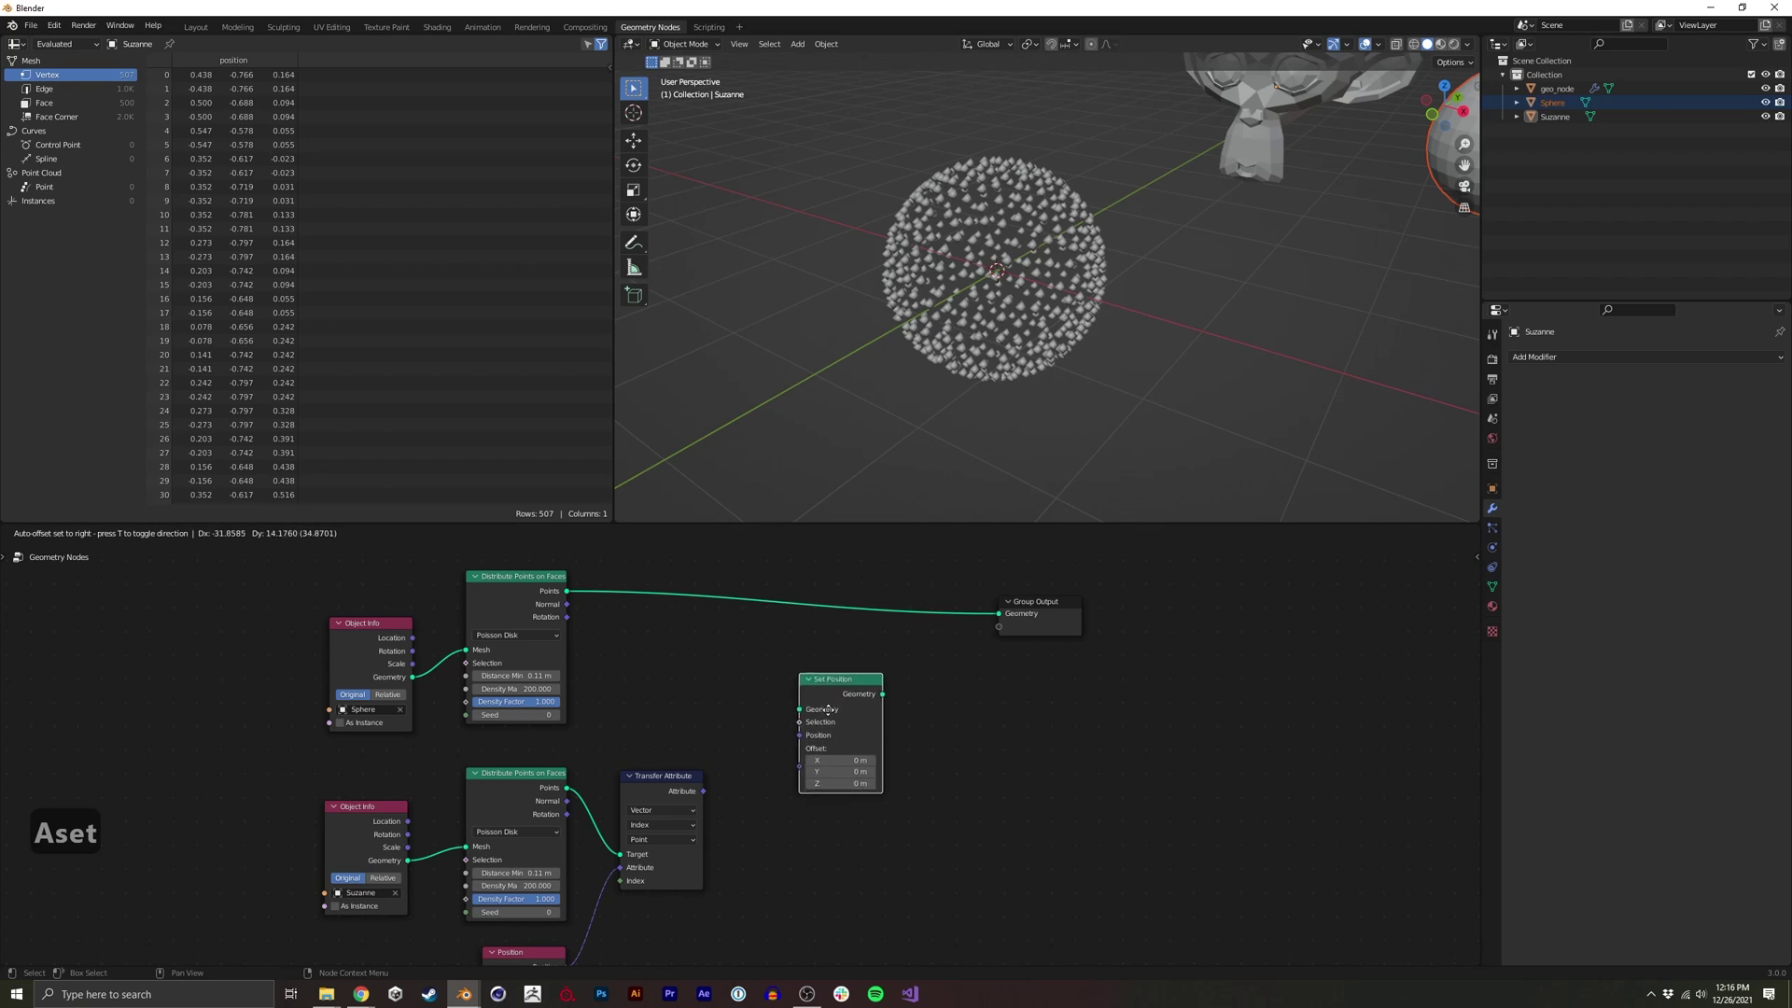
pyautogui.click(868, 640)
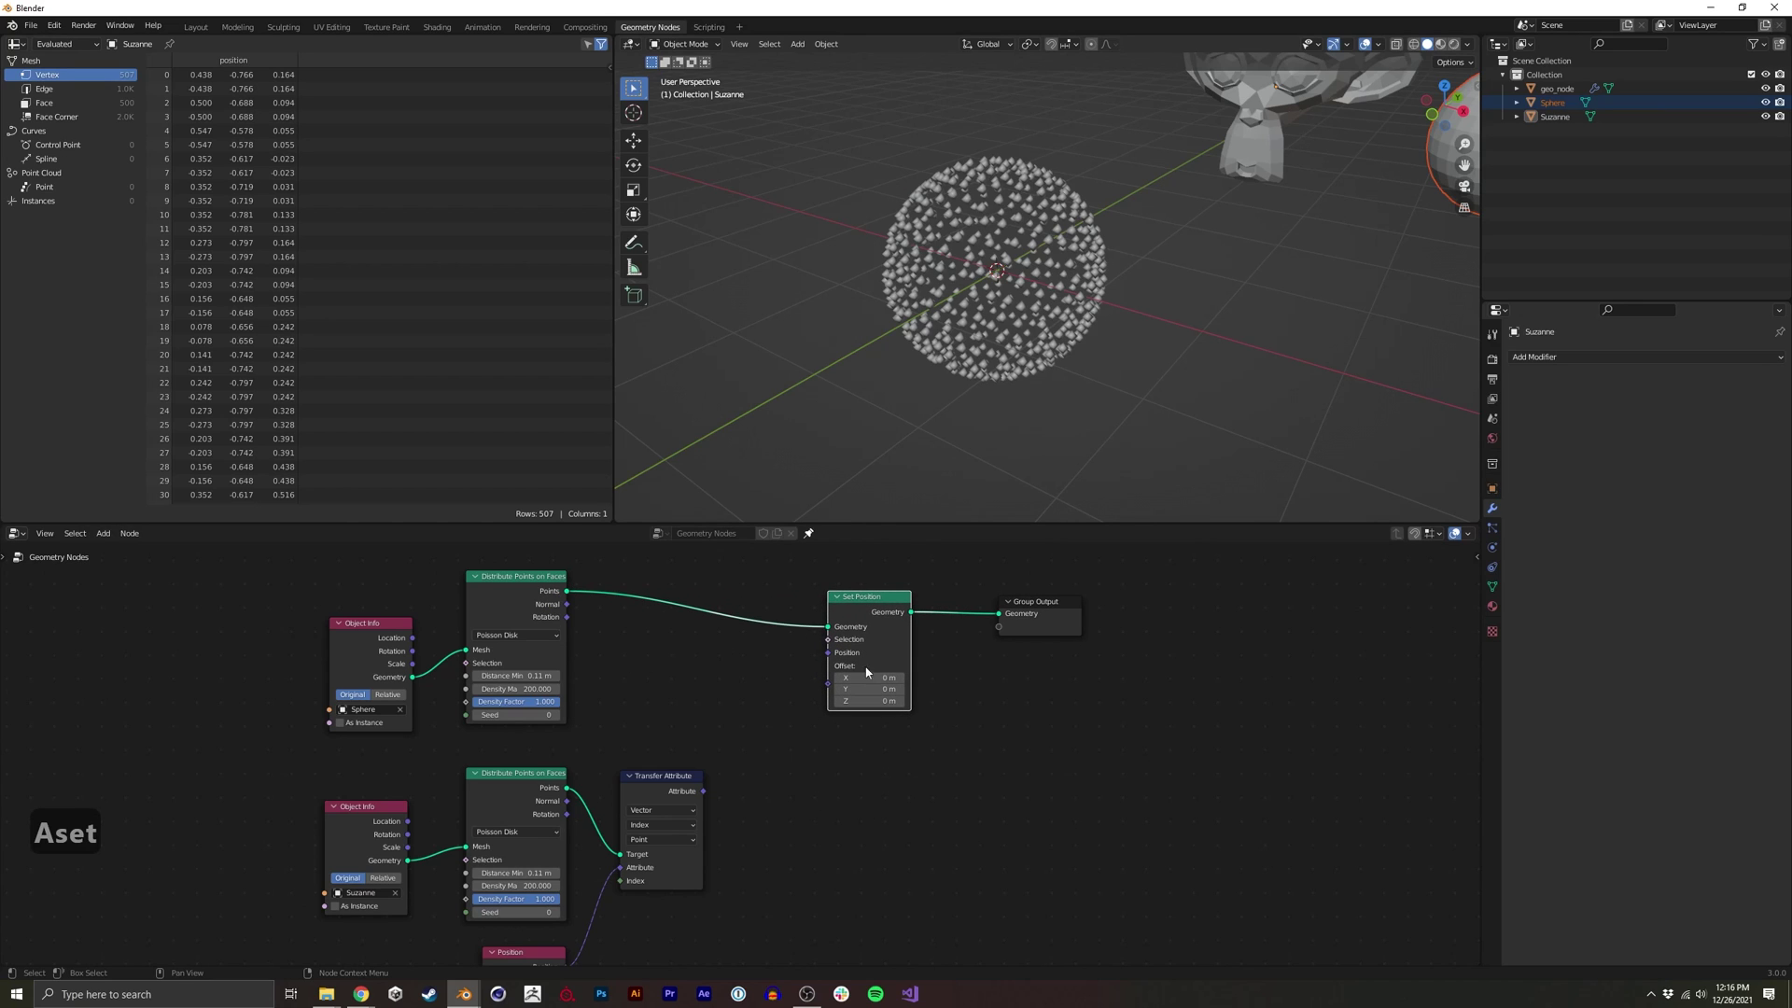
# Try changing Set Position's offset and feeding the transferred attribute into its Offset input, undoing each attempt
pyautogui.moveTo(875, 676); pyautogui.dragTo(819, 677)
pyautogui.hotkey('ctrl', 'z')
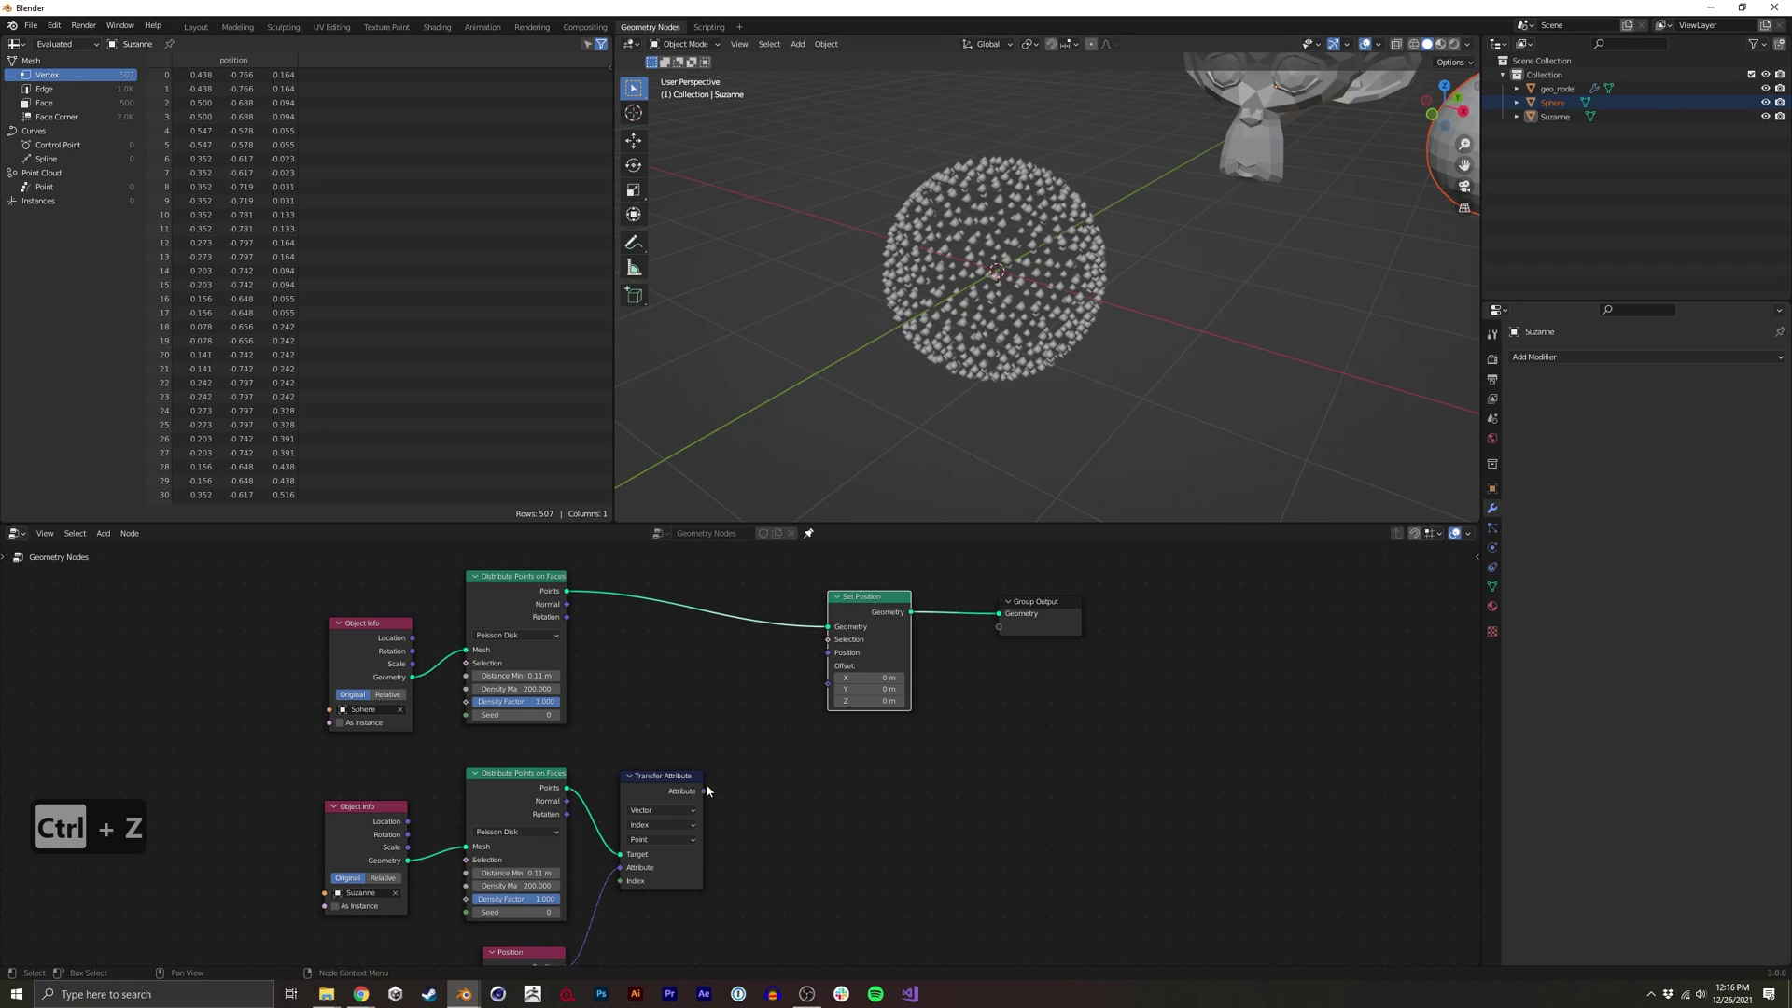
pyautogui.moveTo(704, 792); pyautogui.dragTo(828, 691)
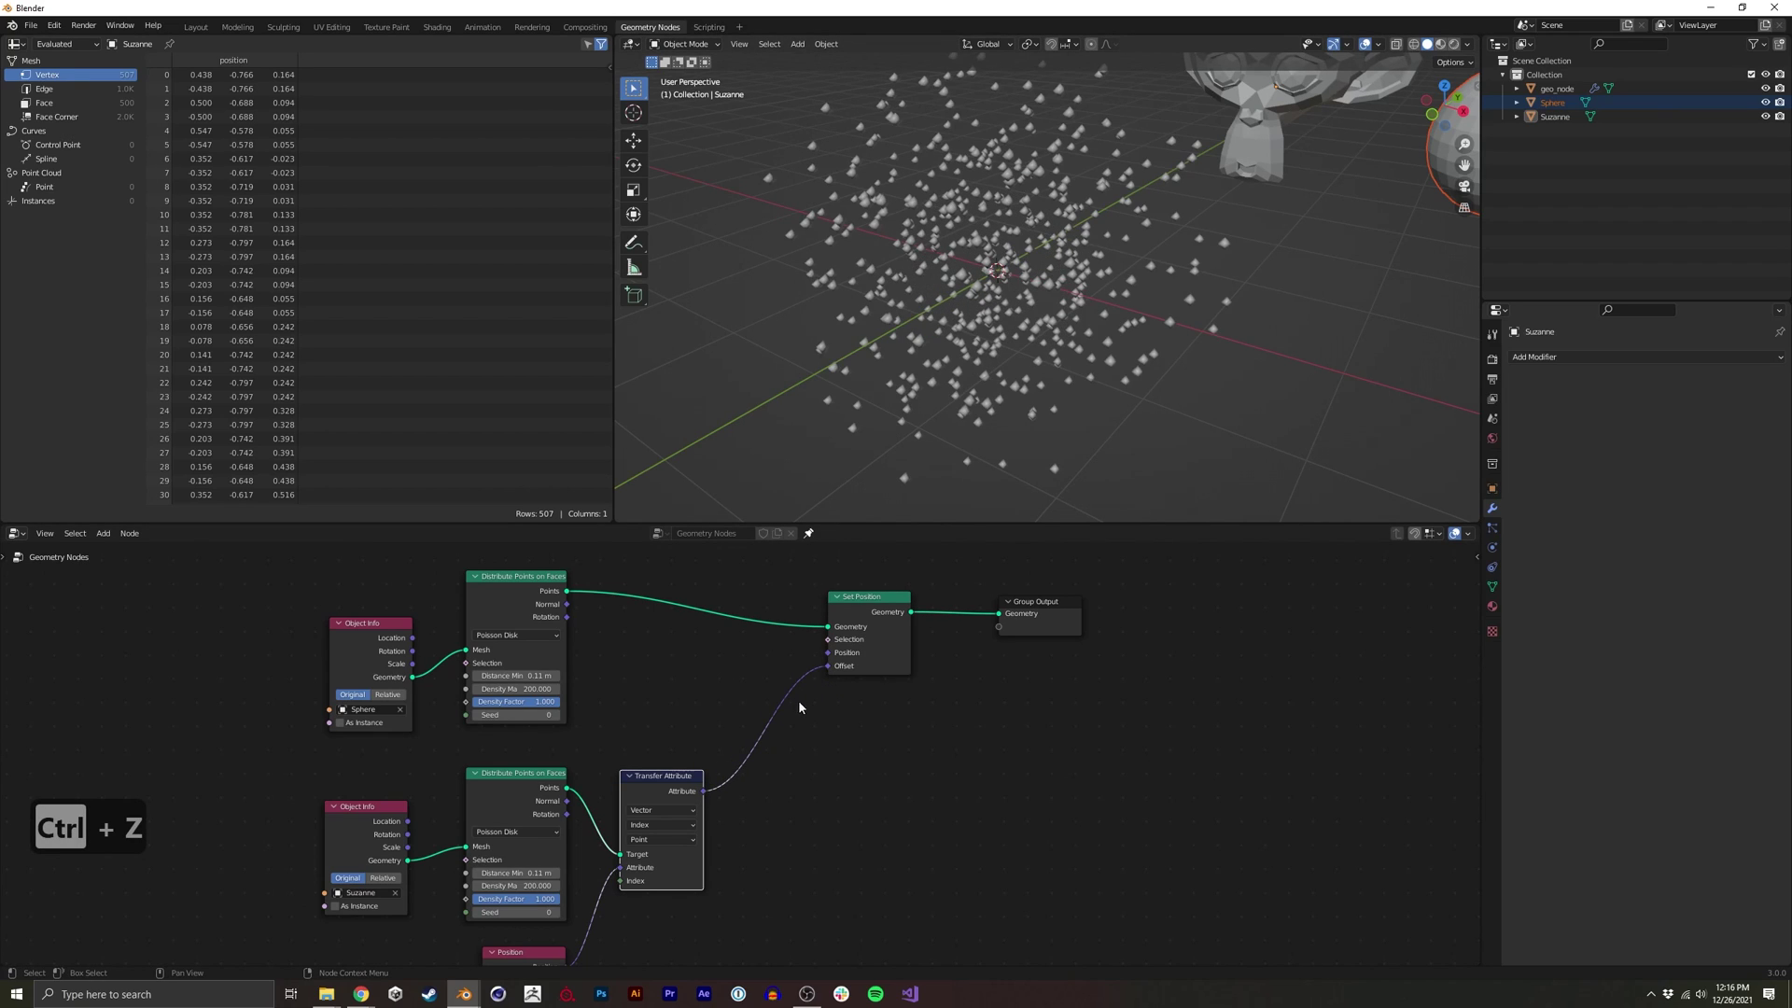
pyautogui.hotkey('ctrl', 'z')
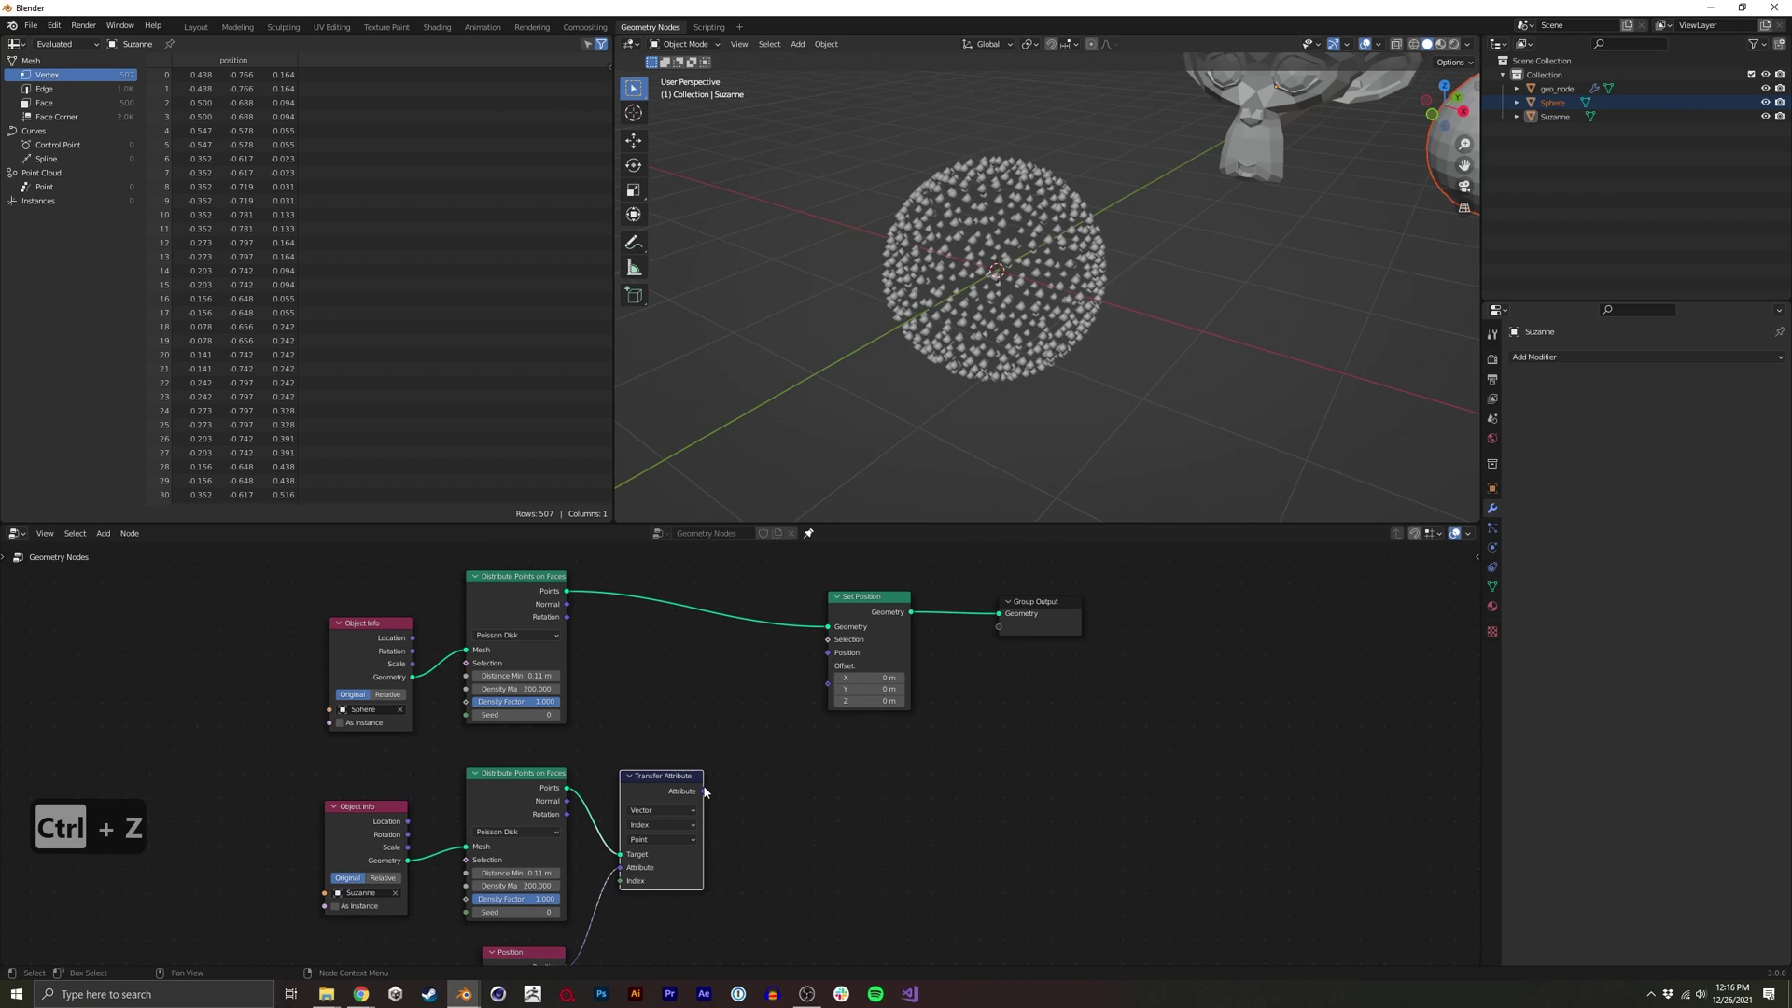
# Preview the transferred attribute in Set Position's Position input, inspect the points in the viewport, and cut that link
pyautogui.moveTo(704, 792); pyautogui.dragTo(829, 654)
pyautogui.moveTo(970, 327)
pyautogui.mouseDown(button='middle')
pyautogui.moveTo(1012, 313)
pyautogui.moveTo(994, 308)
pyautogui.mouseUp(button='middle')
pyautogui.scroll(1, 995, 308)
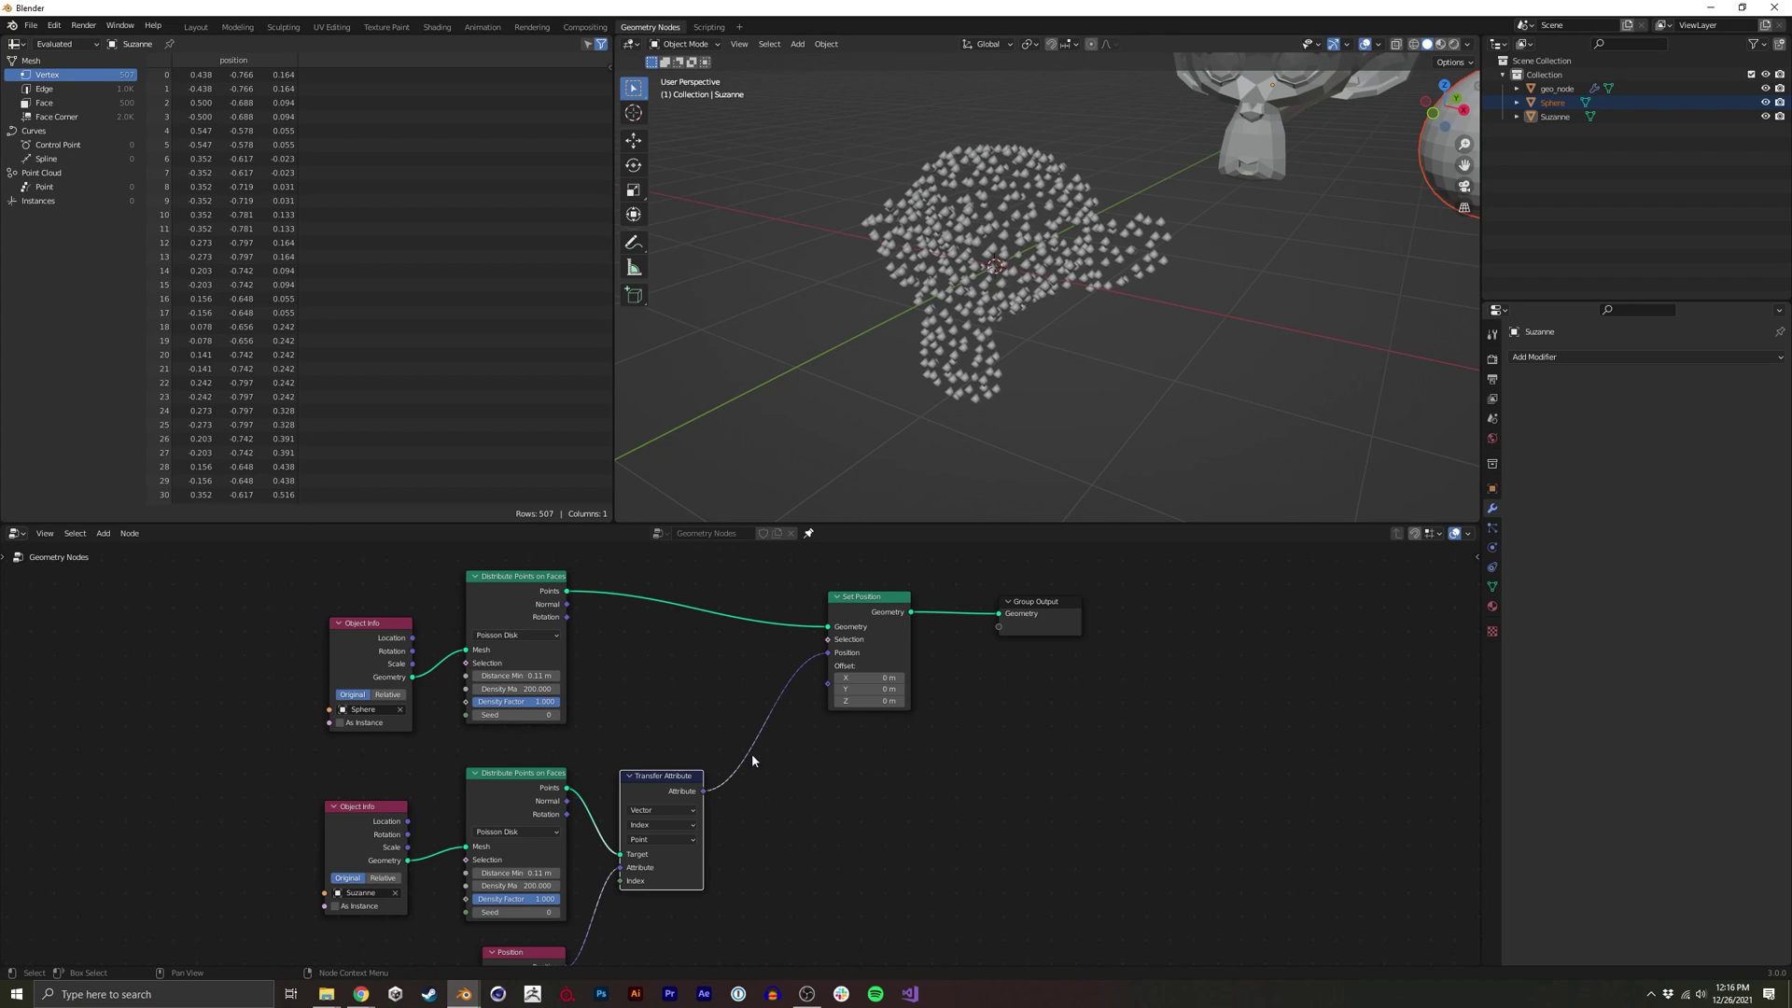
pyautogui.moveTo(1111, 254); pyautogui.dragTo(1251, 133, button='middle')
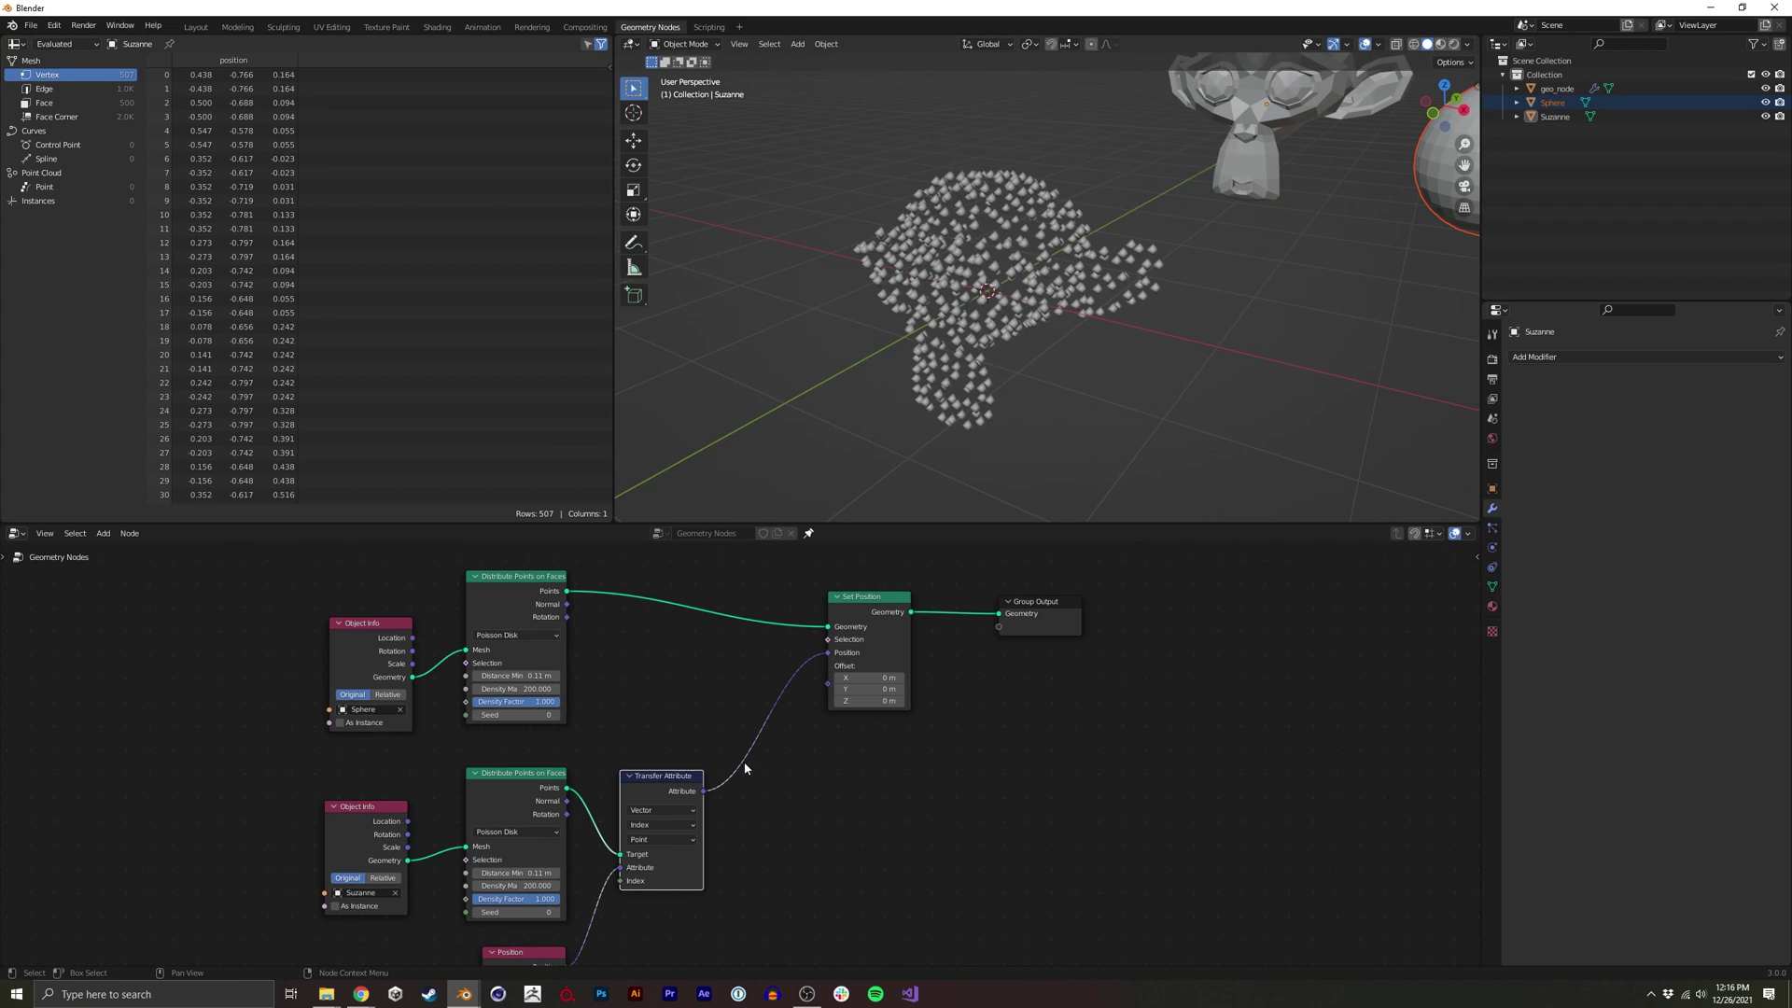
pyautogui.keyDown('ctrl'); pyautogui.moveTo(745, 702); pyautogui.dragTo(748, 764, button='right'); pyautogui.keyUp('ctrl')
# Move Suzanne's Object Info, distribution, Position and Transfer Attribute nodes together, away from Set Position
pyautogui.moveTo(749, 764); pyautogui.dragTo(847, 733, button='middle')
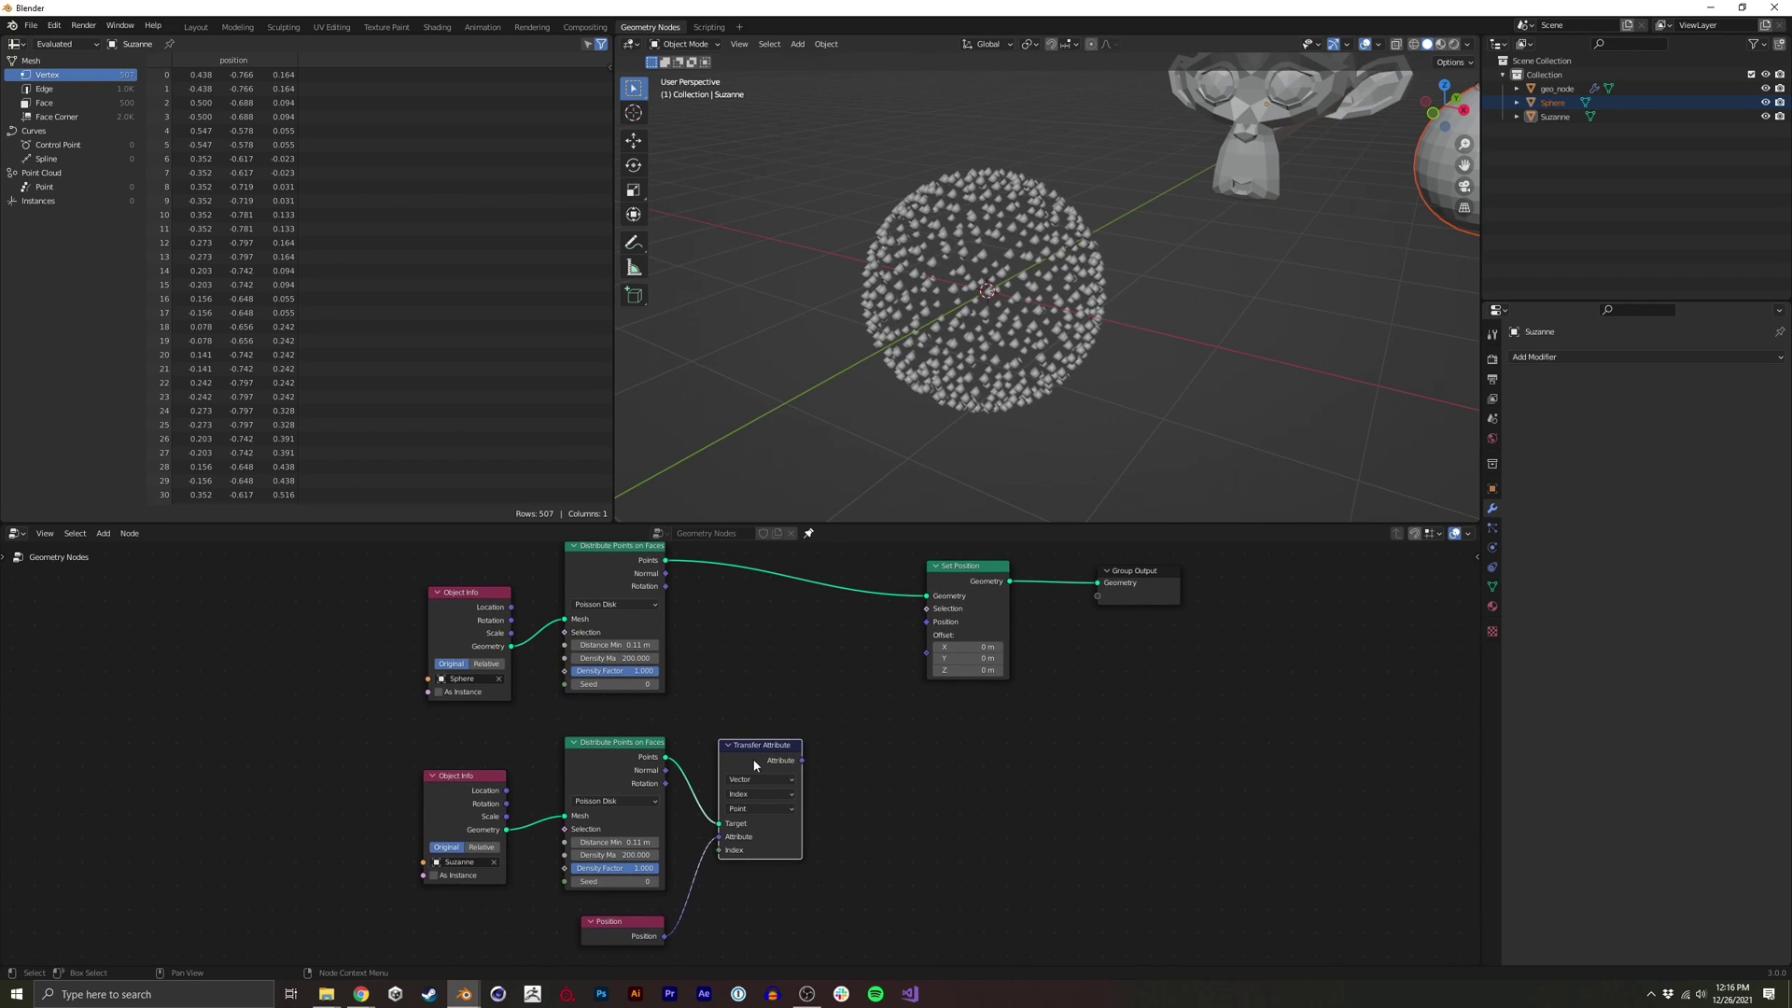
pyautogui.moveTo(859, 728); pyautogui.dragTo(373, 951)
pyautogui.press('g')
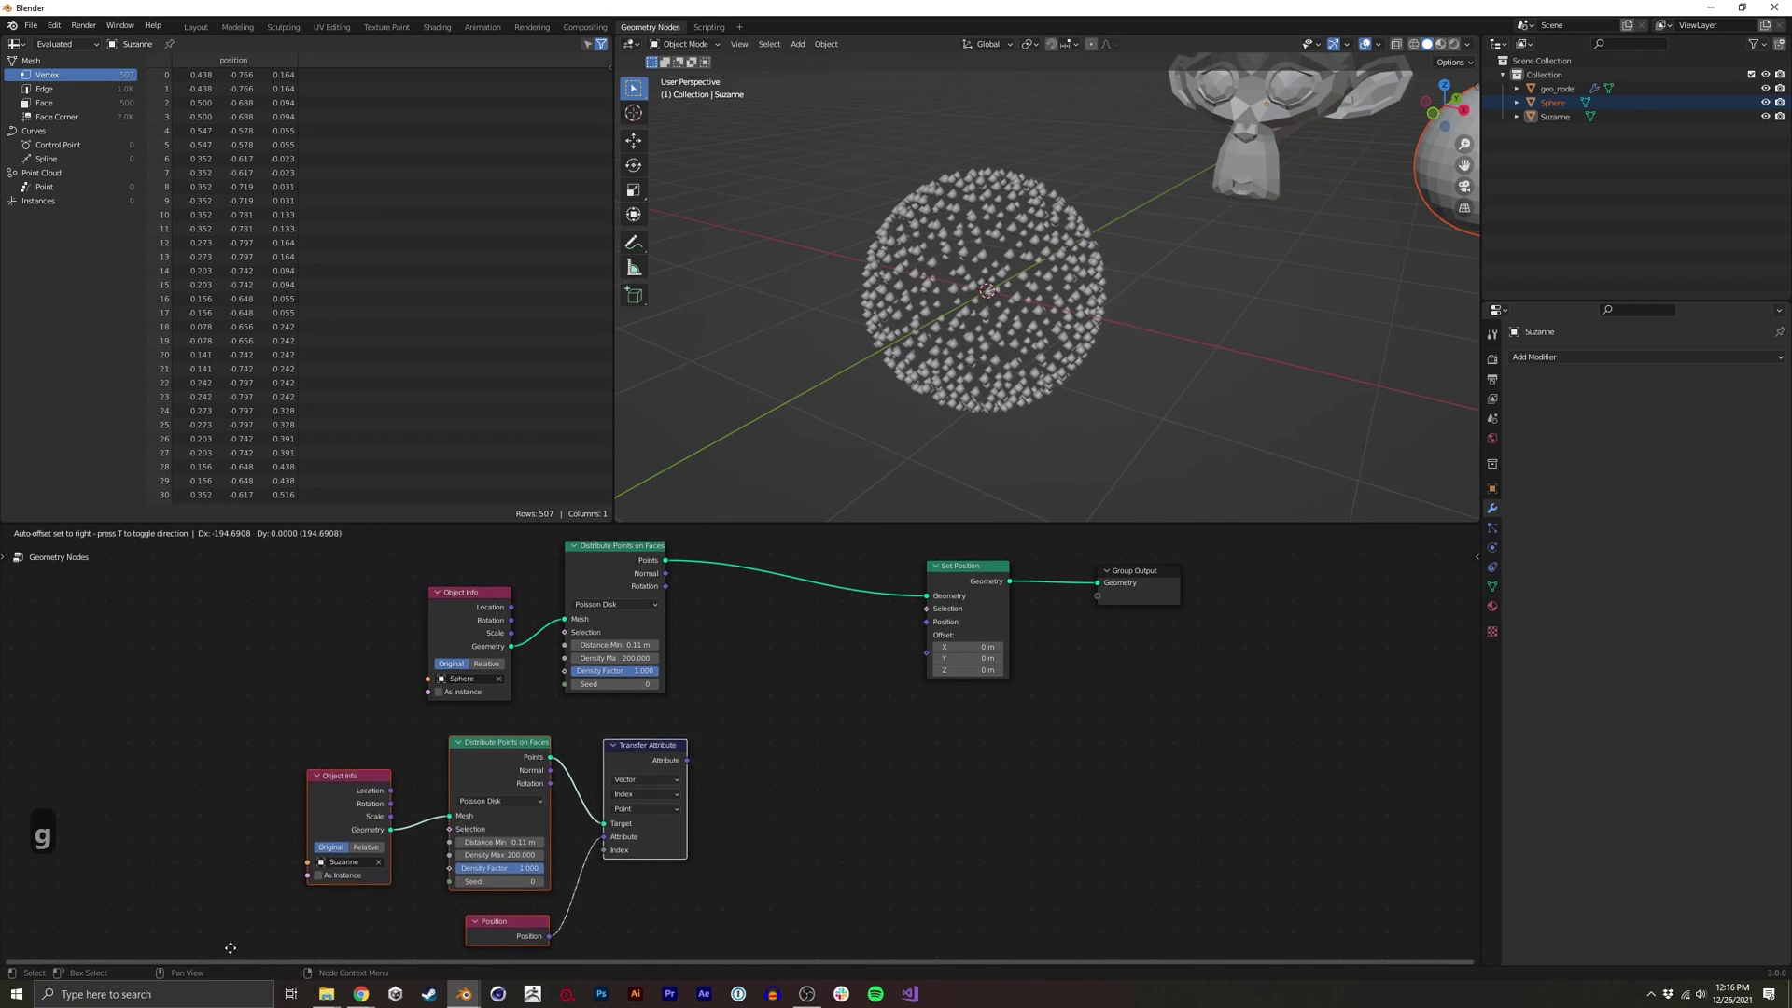
pyautogui.click(672, 754)
# Add a MixRGB node and place it between Transfer Attribute and Set Position
pyautogui.hotkey('shift', 'a')
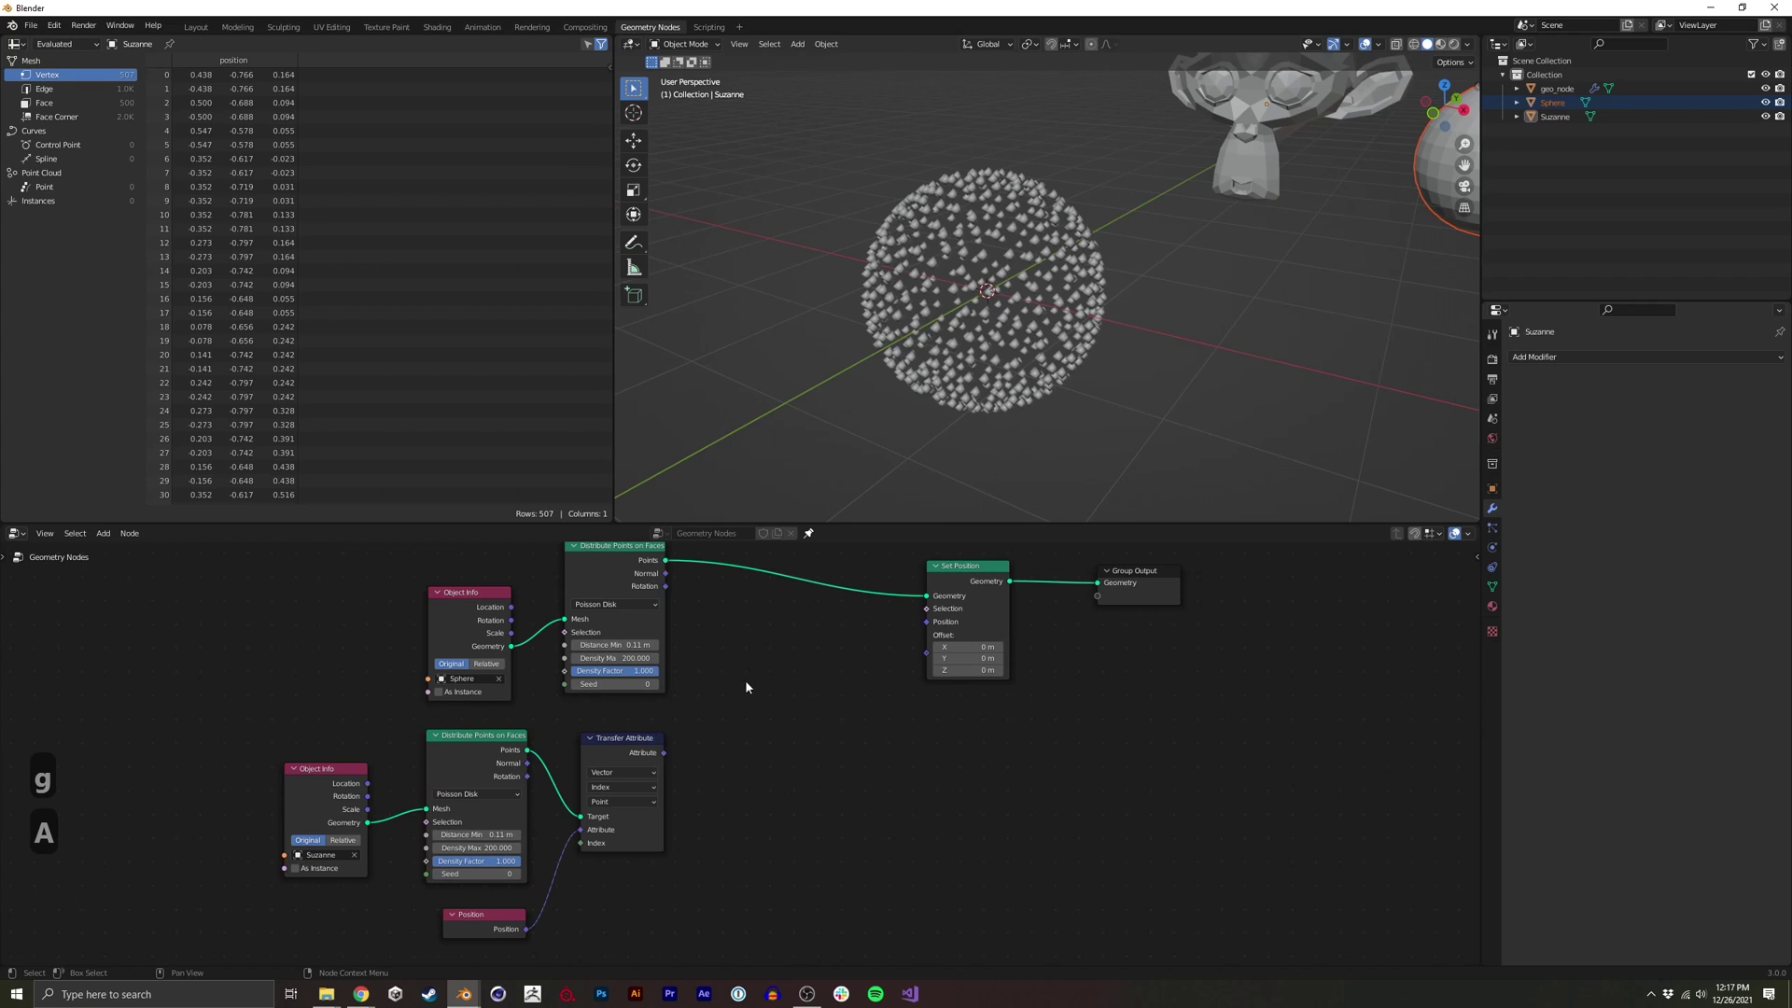
pyautogui.hotkey('shift', 'a')
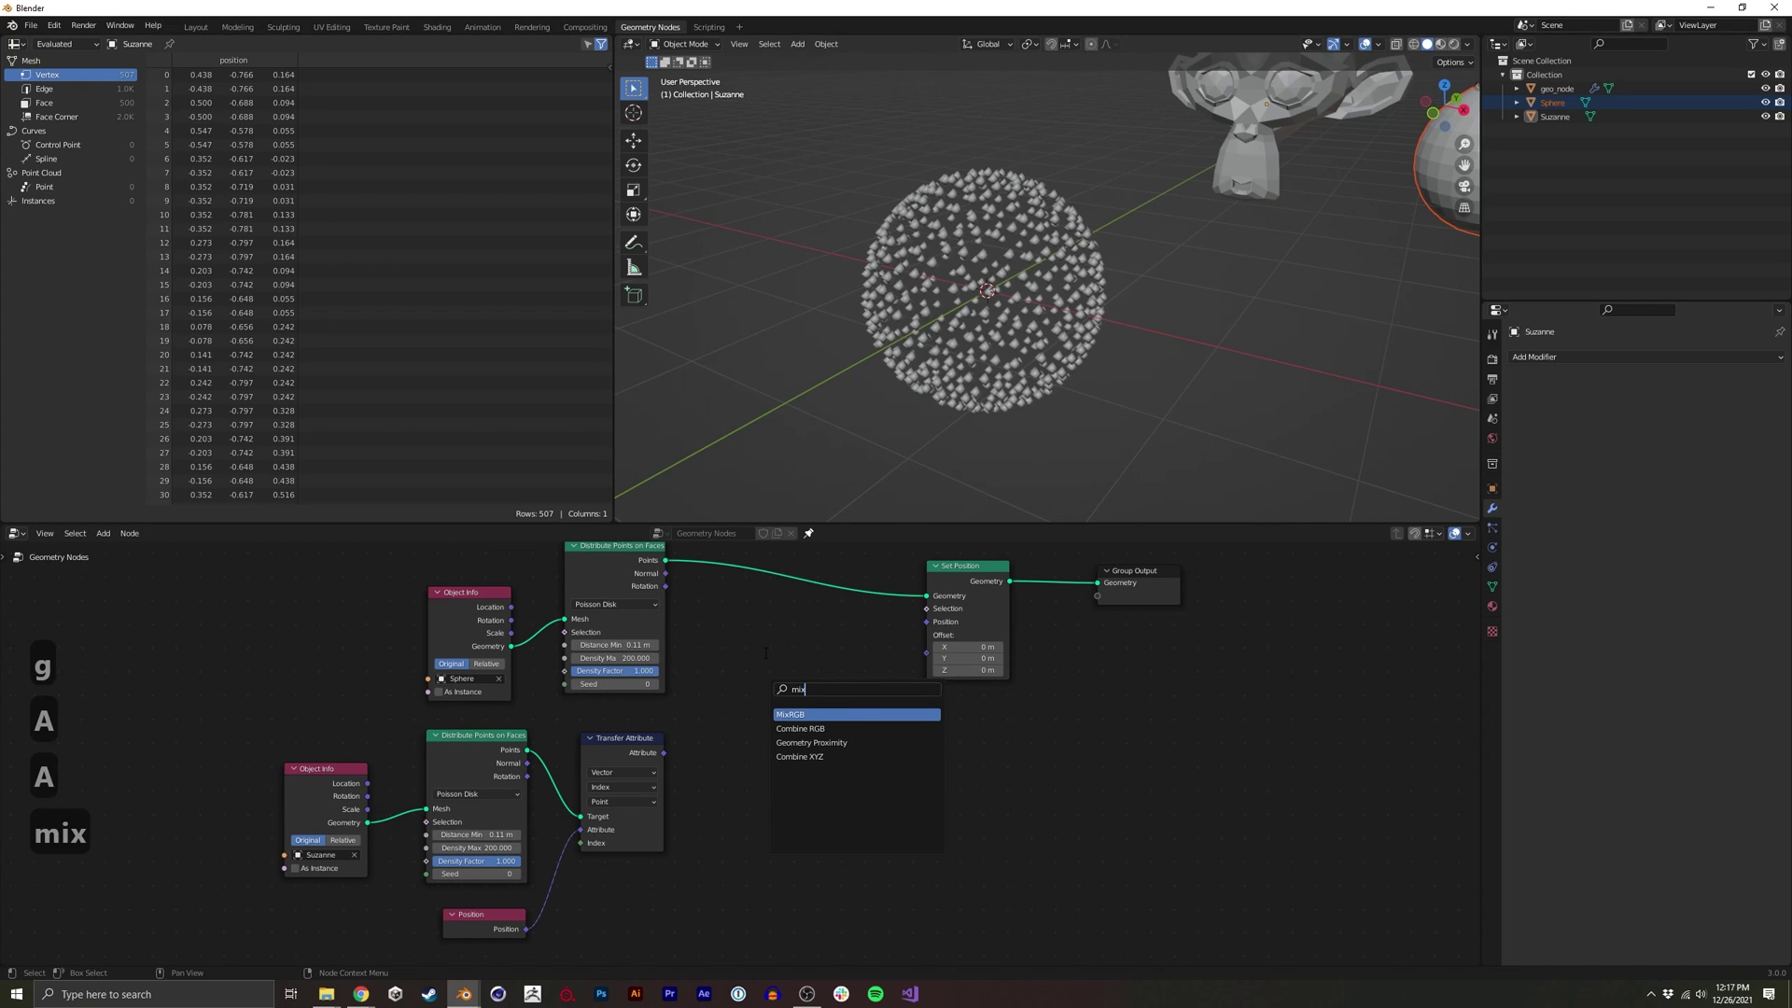
pyautogui.press('Return')
pyautogui.press('Return')
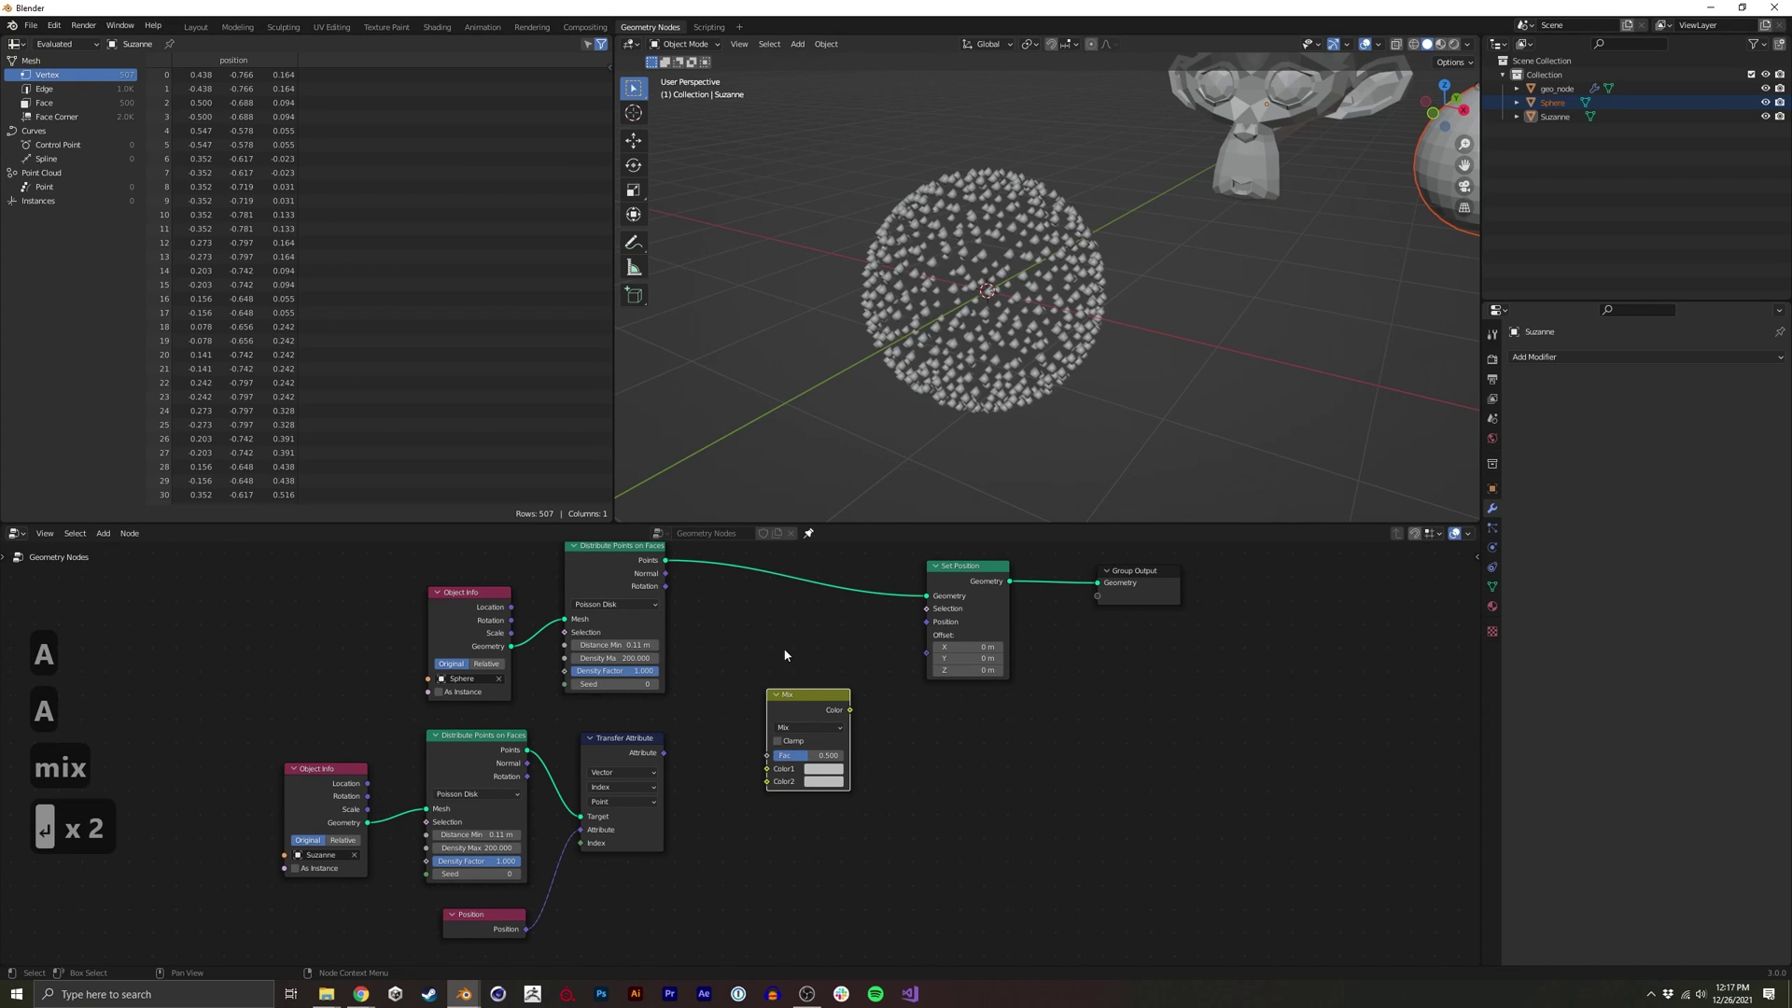
pyautogui.moveTo(817, 707); pyautogui.dragTo(830, 692)
pyautogui.moveTo(676, 636); pyautogui.dragTo(693, 645, button='middle')
pyautogui.moveTo(823, 702); pyautogui.dragTo(833, 730)
# Connect Position to the Mix node's Color1, Transfer Attribute to Color2, and the mixed Color to Set Position's Position
pyautogui.moveTo(631, 890); pyautogui.dragTo(625, 767, button='middle')
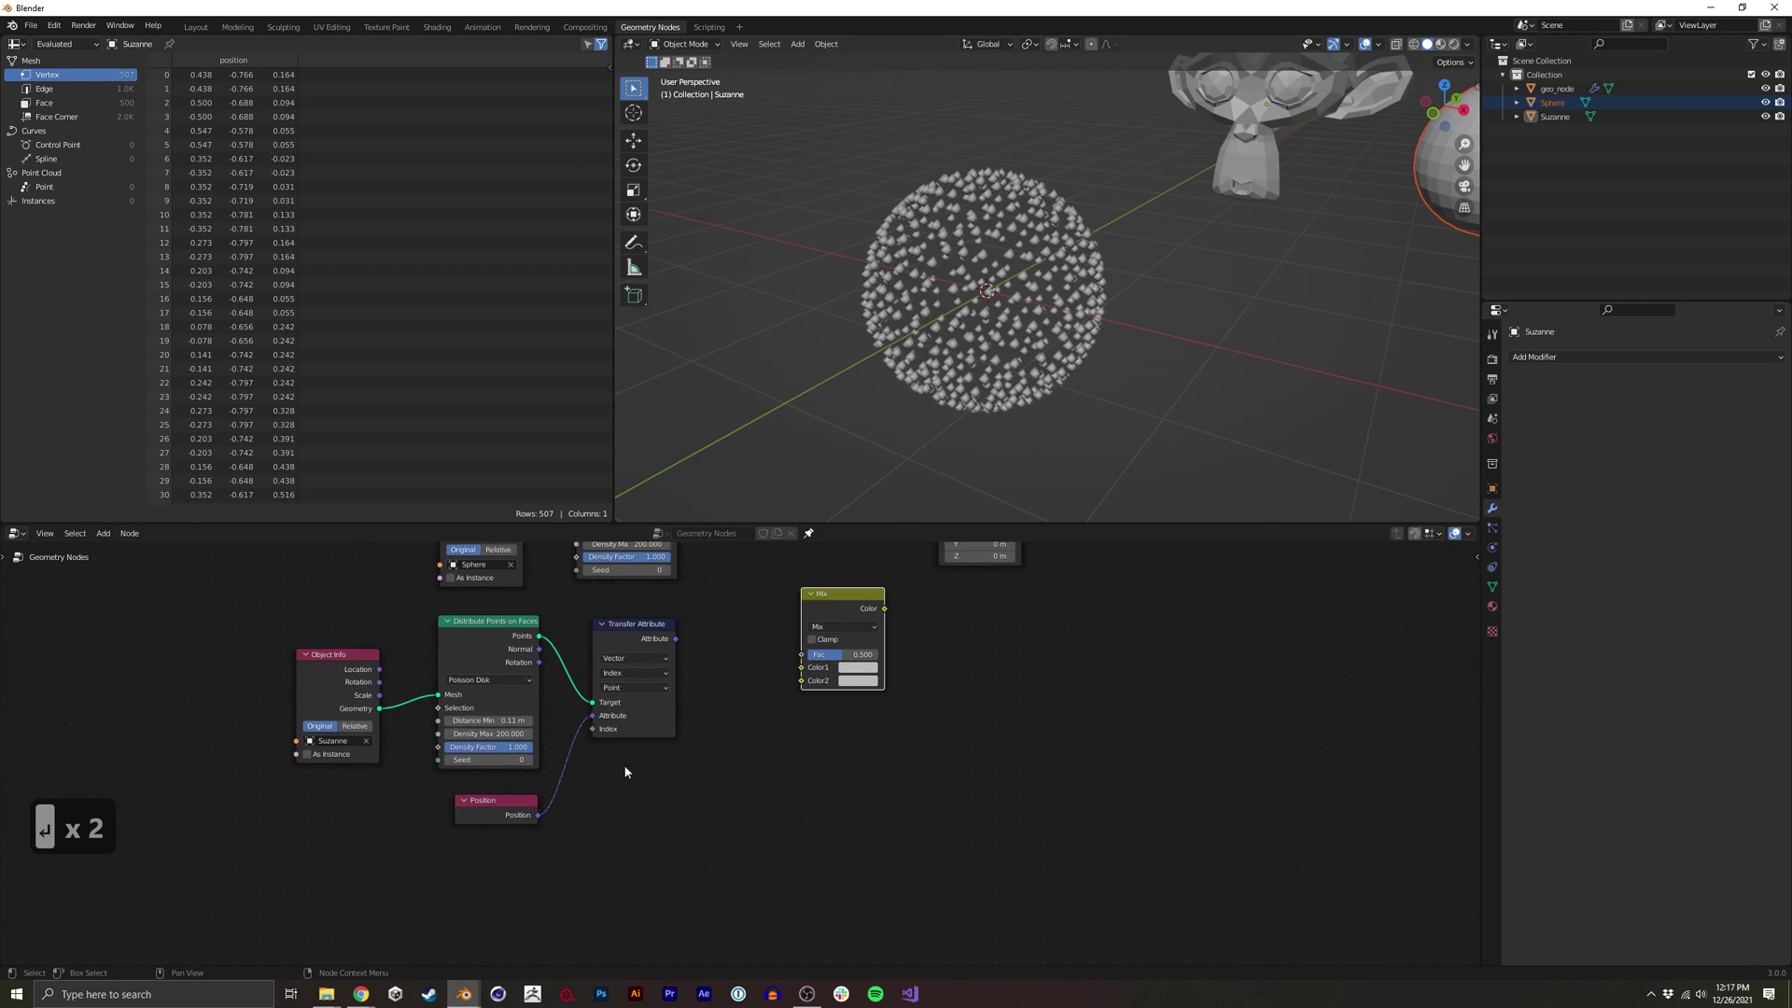
pyautogui.moveTo(536, 815); pyautogui.dragTo(802, 667)
pyautogui.moveTo(678, 642); pyautogui.dragTo(689, 653)
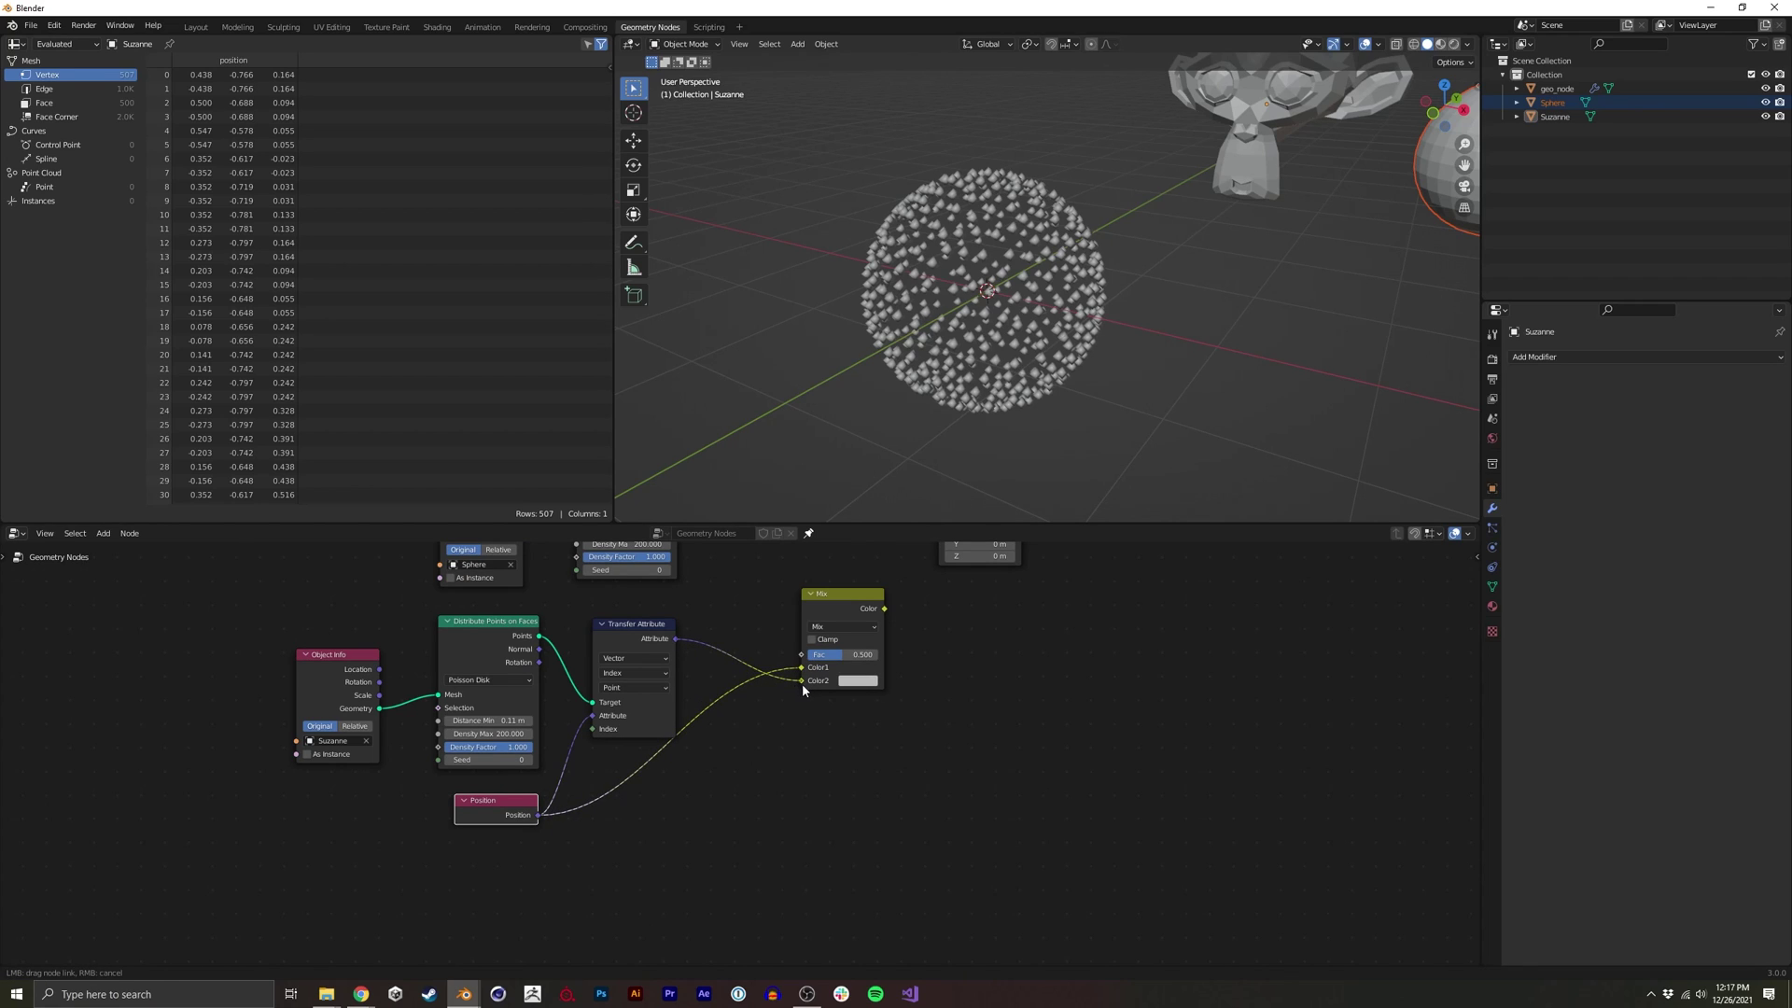
pyautogui.moveTo(803, 687); pyautogui.dragTo(802, 683)
pyautogui.moveTo(860, 594); pyautogui.dragTo(769, 698, button='middle')
pyautogui.moveTo(782, 695); pyautogui.dragTo(846, 611)
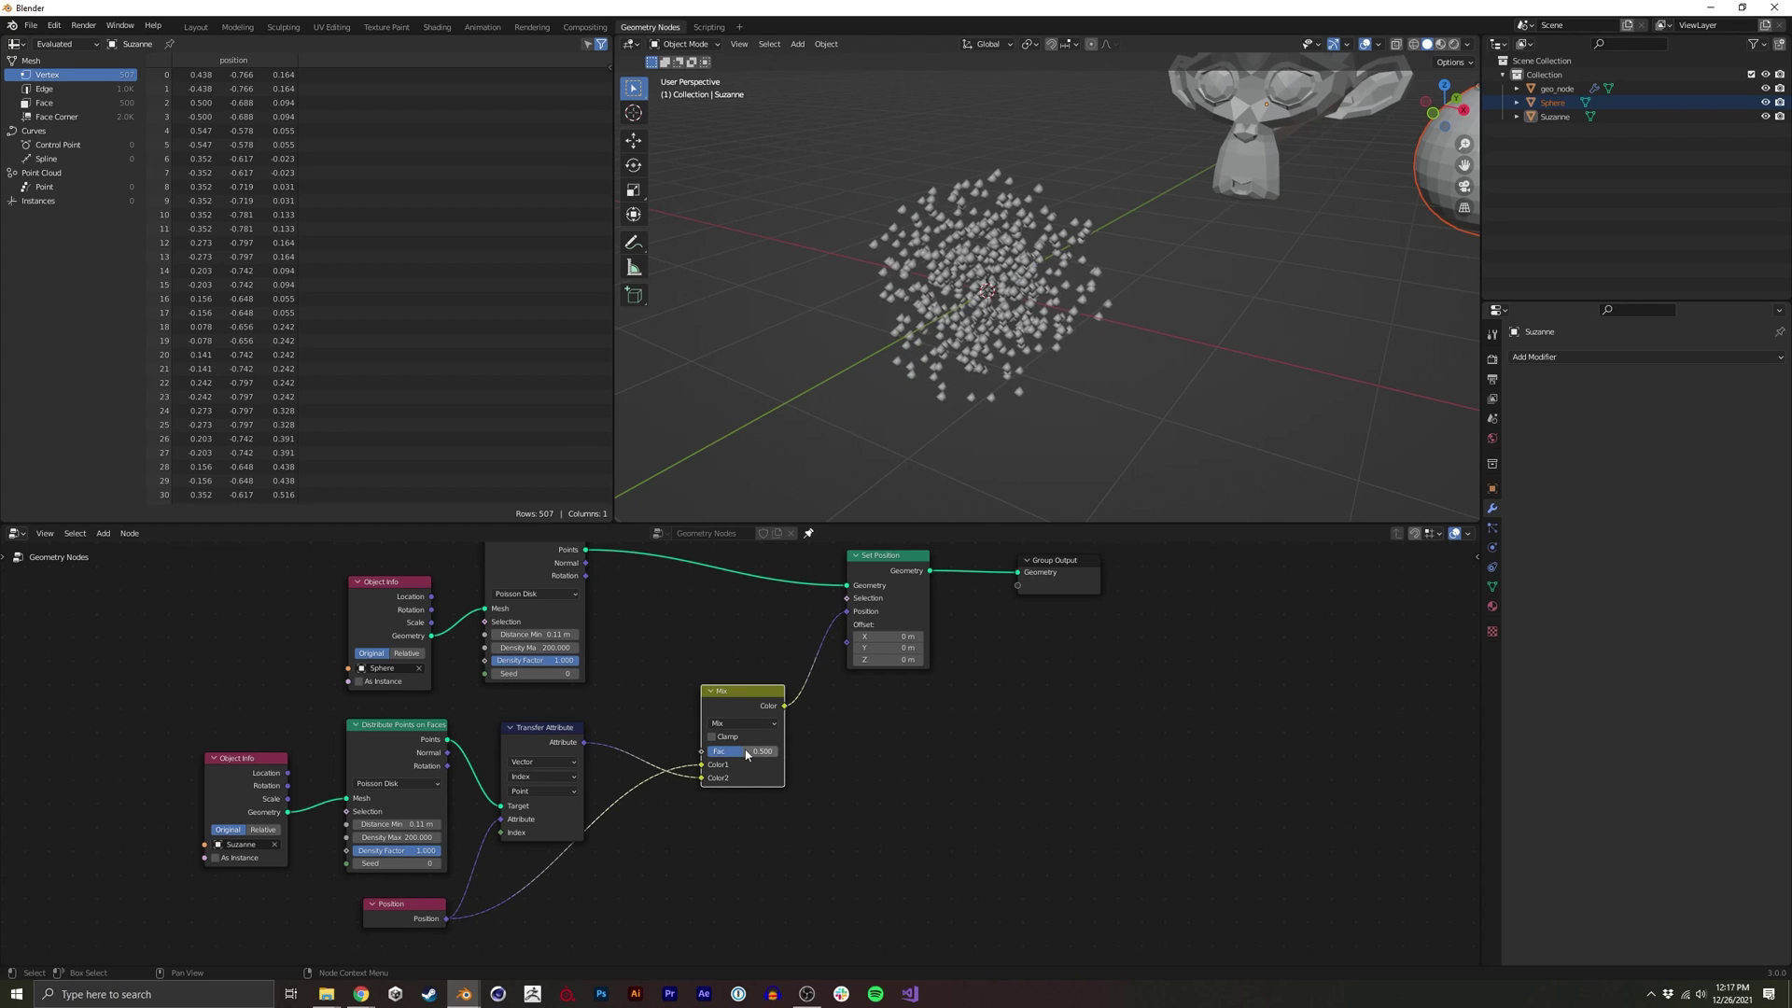
# Set the Mix factor to 0 and cut the link from Position to Color1, shifting the Position node slightly
pyautogui.moveTo(747, 754); pyautogui.dragTo(653, 756)
pyautogui.moveTo(653, 756); pyautogui.dragTo(623, 696, button='middle')
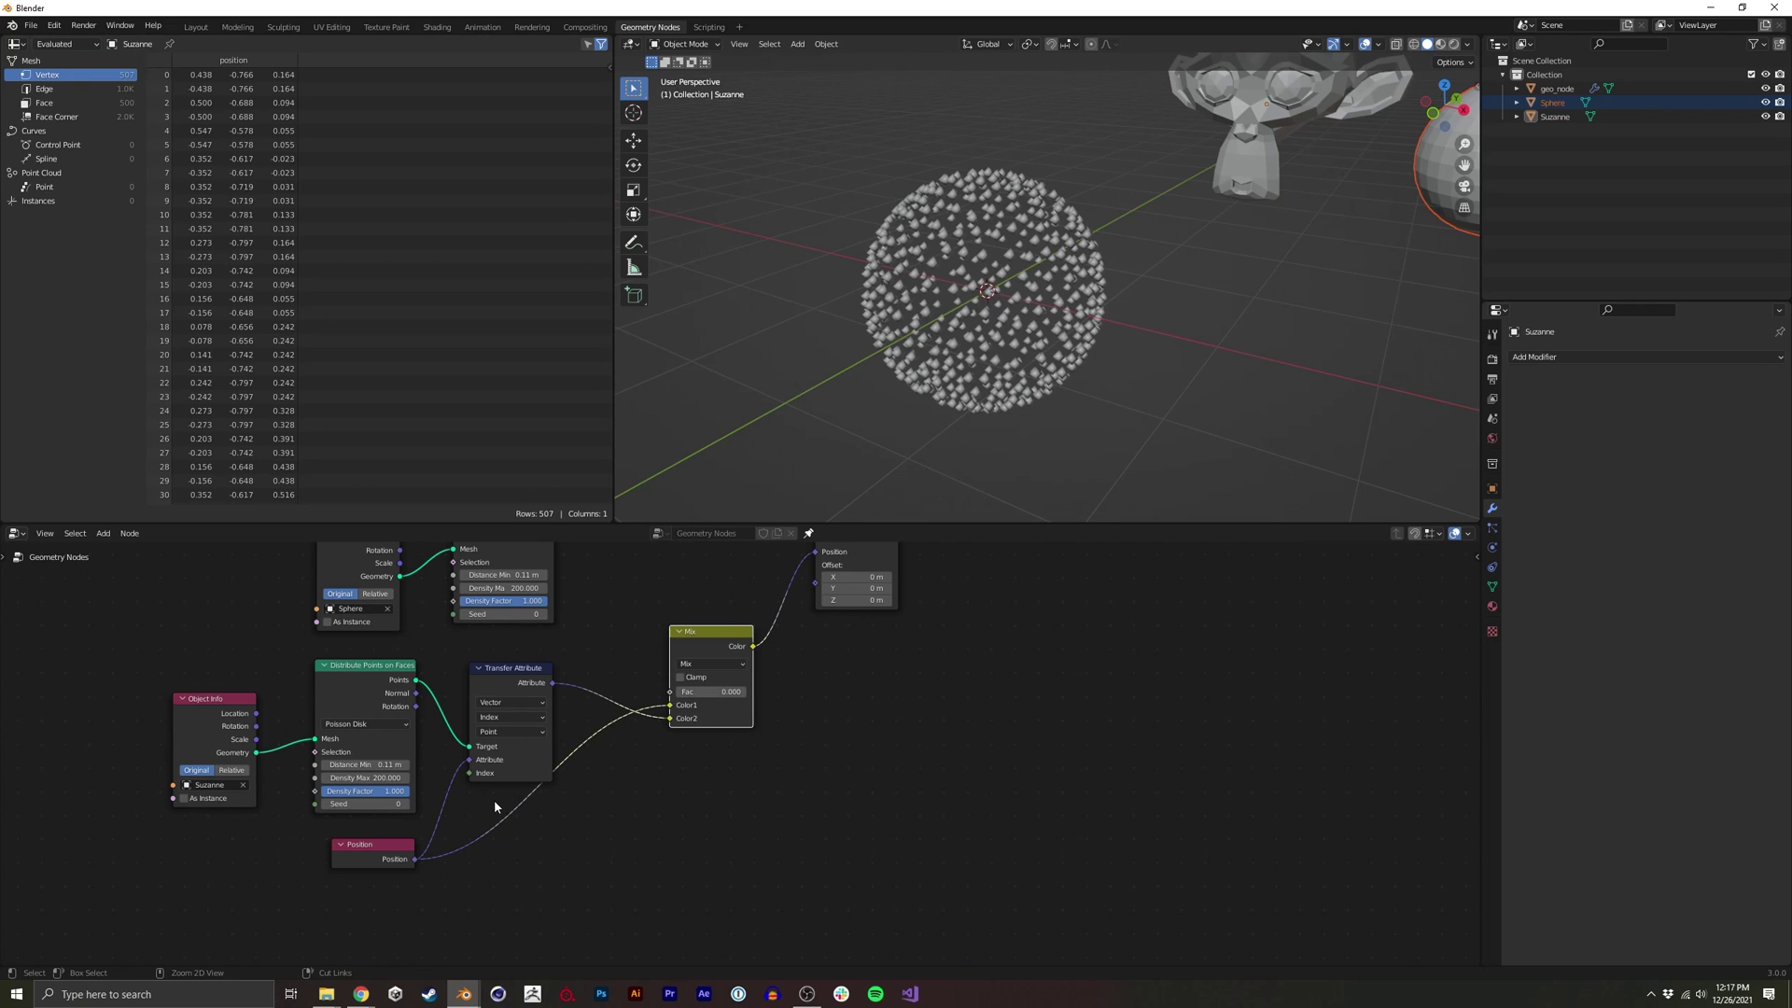
pyautogui.keyDown('ctrl'); pyautogui.moveTo(495, 799); pyautogui.dragTo(523, 821, button='right'); pyautogui.keyUp('ctrl')
pyautogui.moveTo(388, 859); pyautogui.dragTo(380, 856)
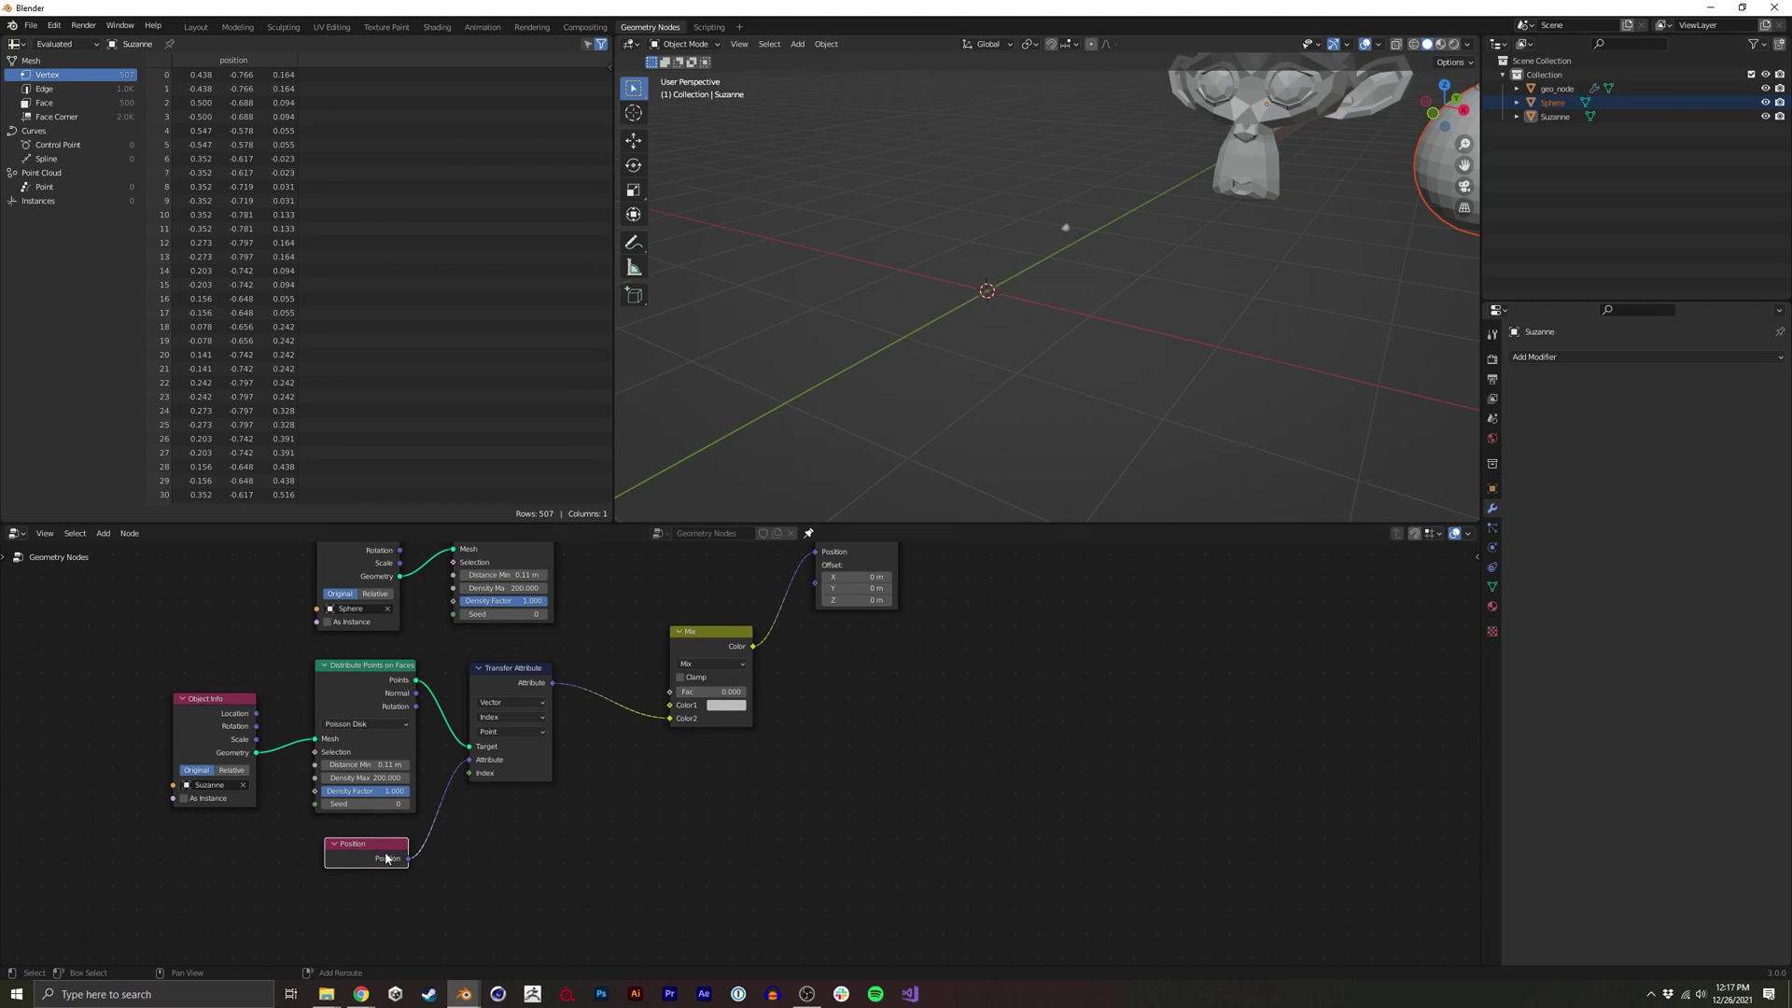
# Duplicate the Position node, place the copy beside the Mix node and connect its output to Color1
pyautogui.hotkey('shift', 'd')
pyautogui.click(622, 650)
pyautogui.moveTo(644, 652); pyautogui.dragTo(669, 704)
pyautogui.moveTo(735, 651); pyautogui.dragTo(684, 753, button='middle')
pyautogui.moveTo(659, 752); pyautogui.dragTo(699, 726)
pyautogui.moveTo(777, 658); pyautogui.dragTo(707, 712, button='middle')
pyautogui.moveTo(627, 765); pyautogui.dragTo(626, 754)
pyautogui.moveTo(633, 734); pyautogui.dragTo(803, 688, button='middle')
pyautogui.click(1032, 615)
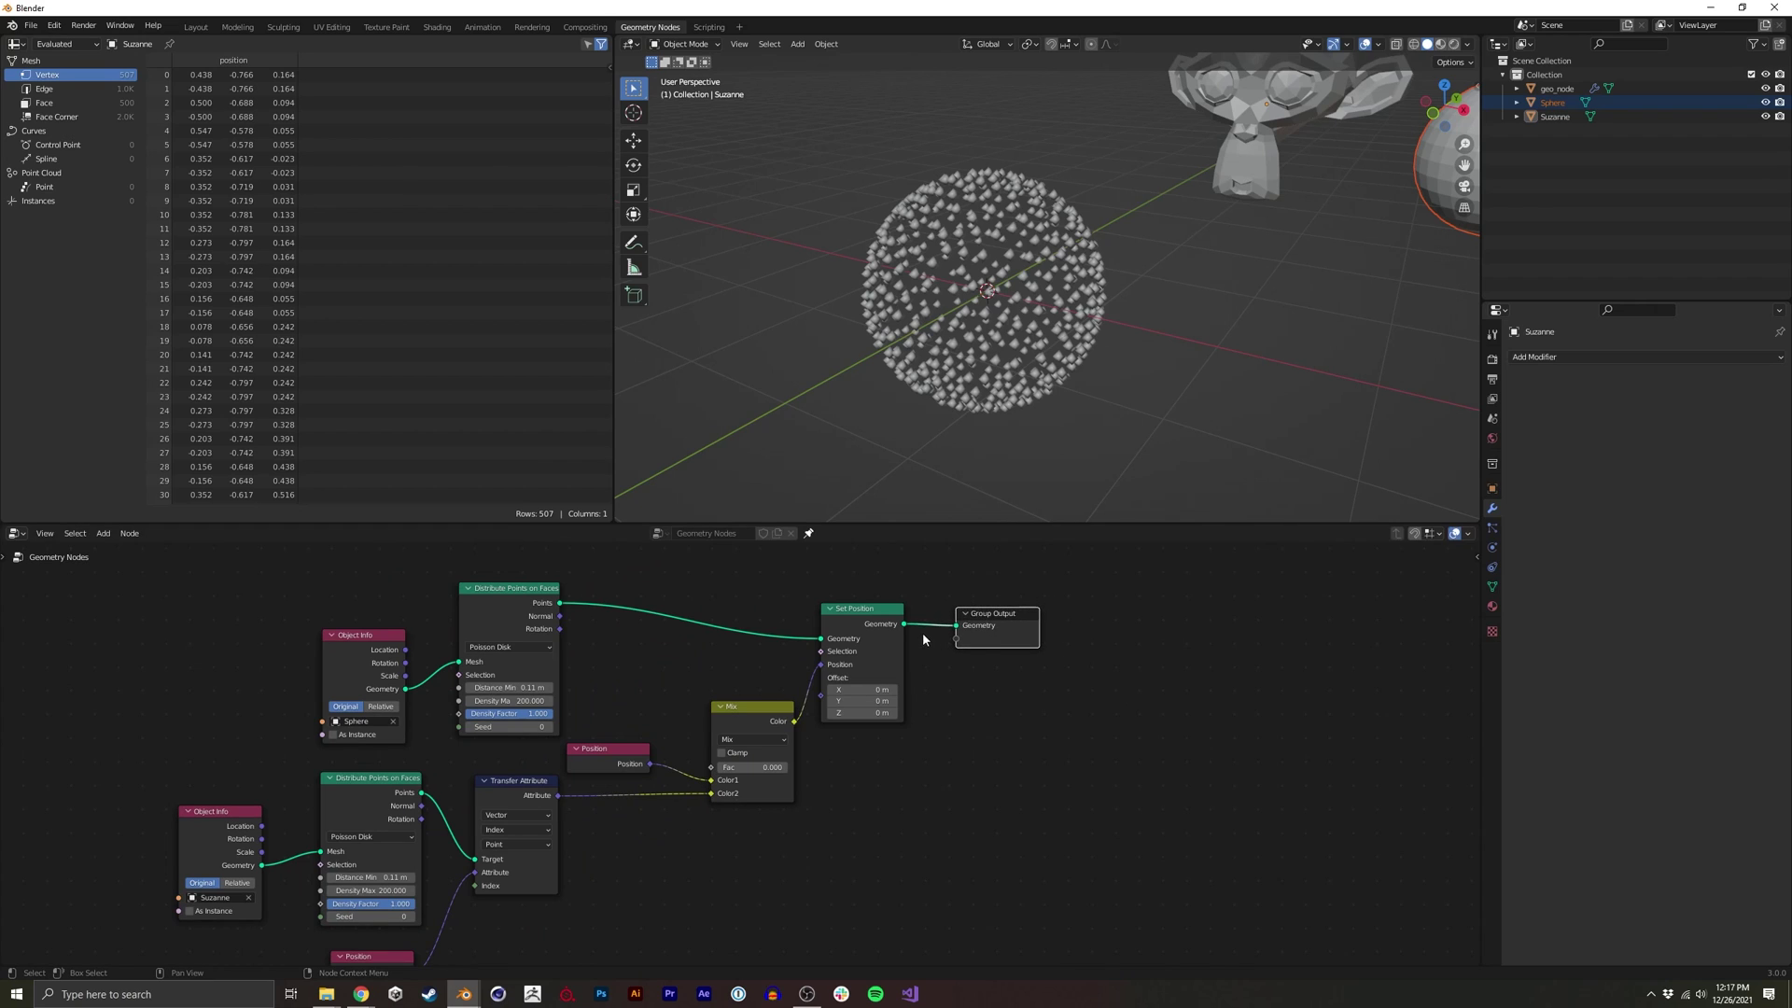
# Move the Group Output node farther from Set Position to make room for another node between them
pyautogui.moveTo(924, 639); pyautogui.dragTo(957, 619, button='middle')
pyautogui.moveTo(1035, 353)
pyautogui.mouseDown(button='middle')
pyautogui.moveTo(1004, 355)
pyautogui.moveTo(1017, 324)
pyautogui.mouseUp(button='middle')
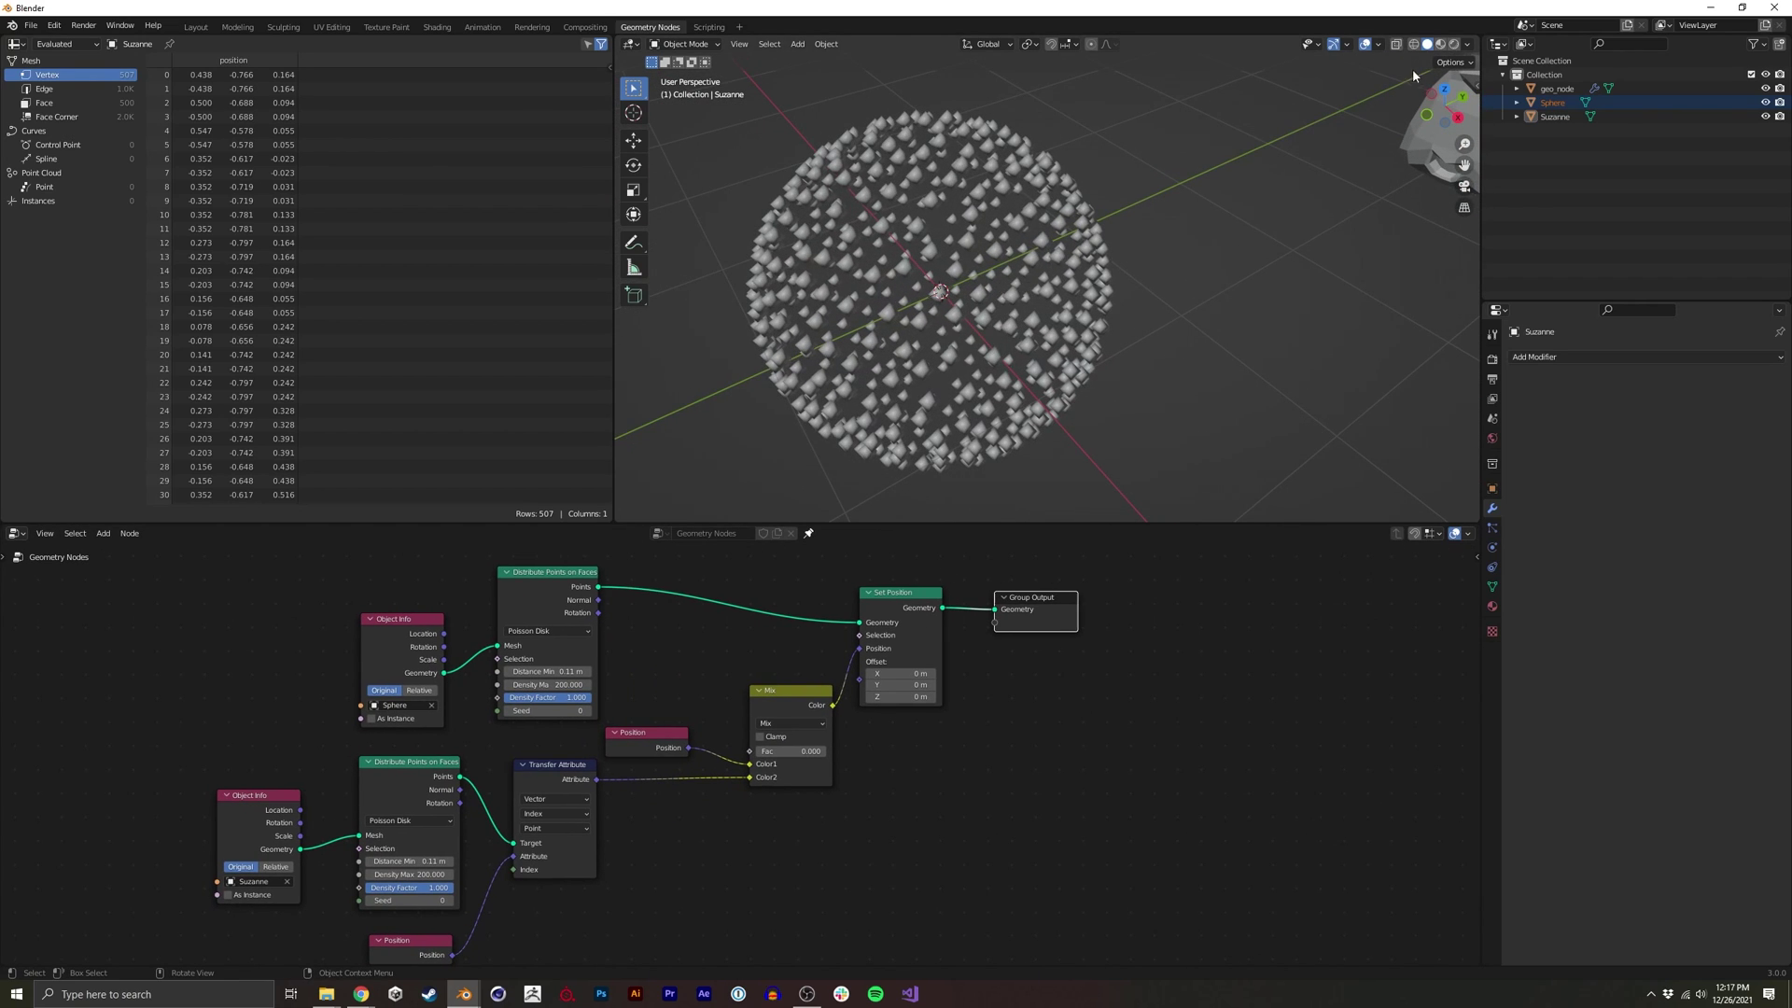
pyautogui.click(1440, 43)
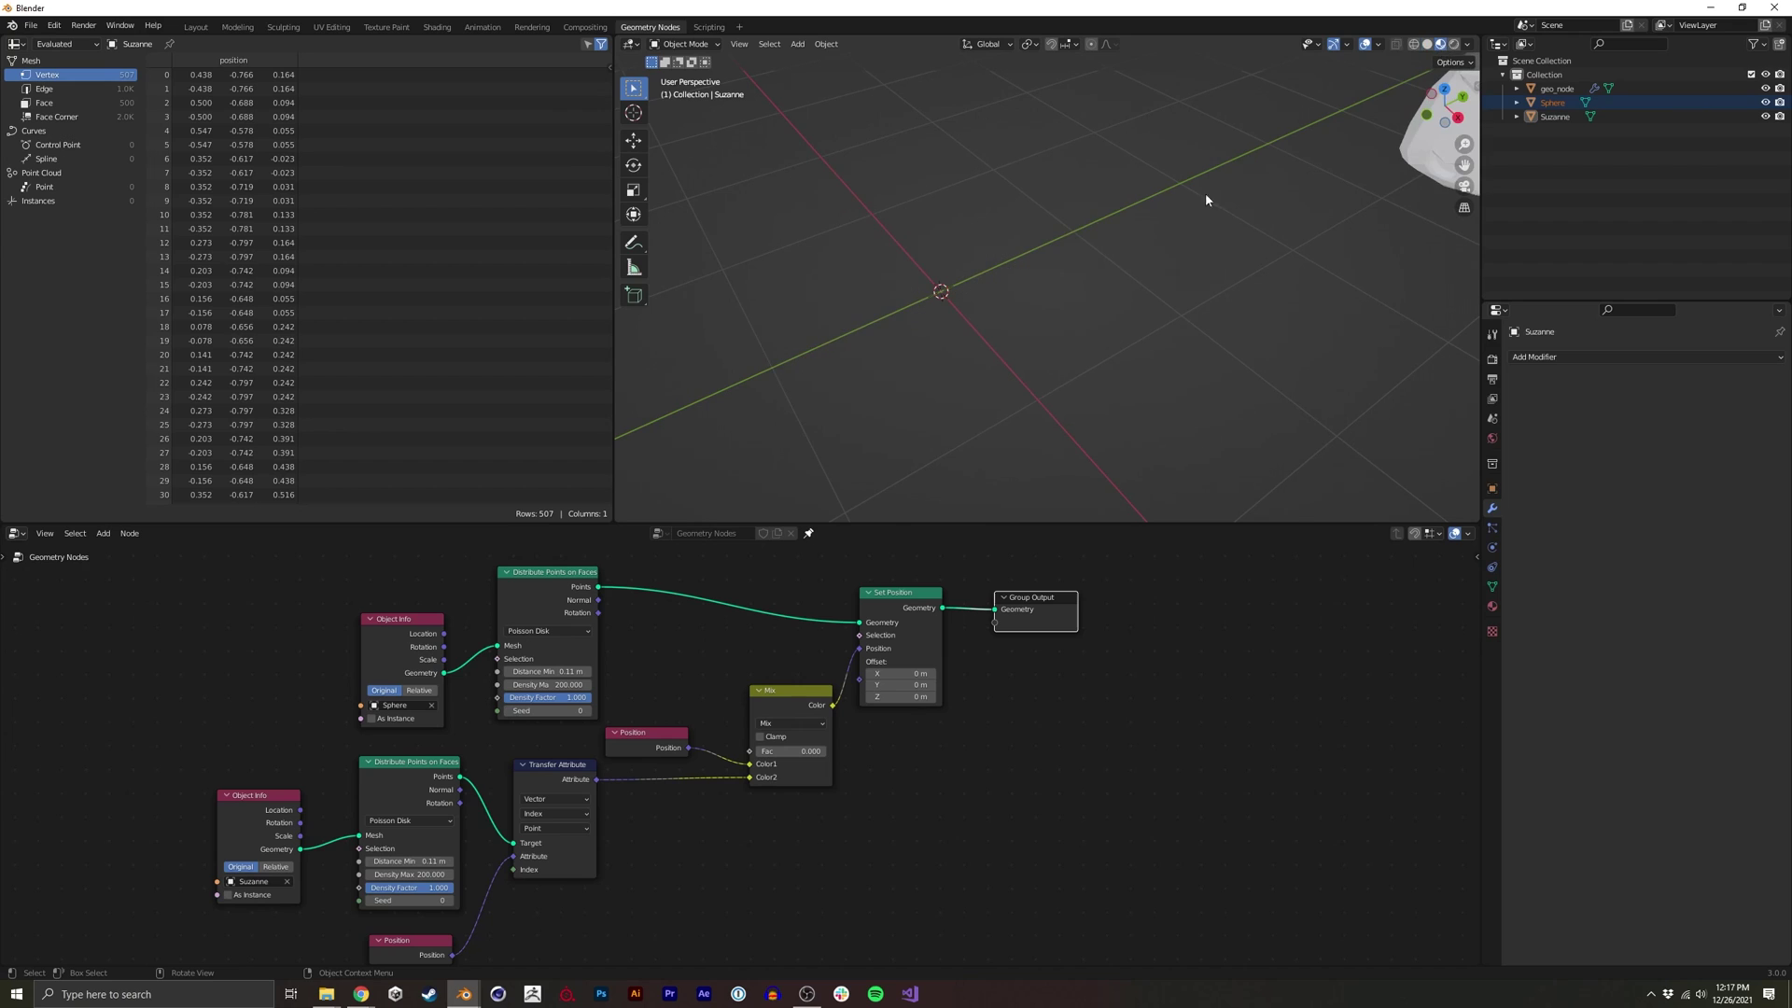
pyautogui.click(1426, 44)
pyautogui.moveTo(988, 308)
pyautogui.mouseDown(button='middle')
pyautogui.moveTo(1002, 315)
pyautogui.moveTo(1017, 284)
pyautogui.mouseUp(button='middle')
pyautogui.moveTo(977, 619); pyautogui.dragTo(838, 601, button='middle')
pyautogui.moveTo(900, 639); pyautogui.dragTo(980, 655, button='middle')
pyautogui.moveTo(985, 611); pyautogui.dragTo(1183, 607)
pyautogui.click(1030, 681)
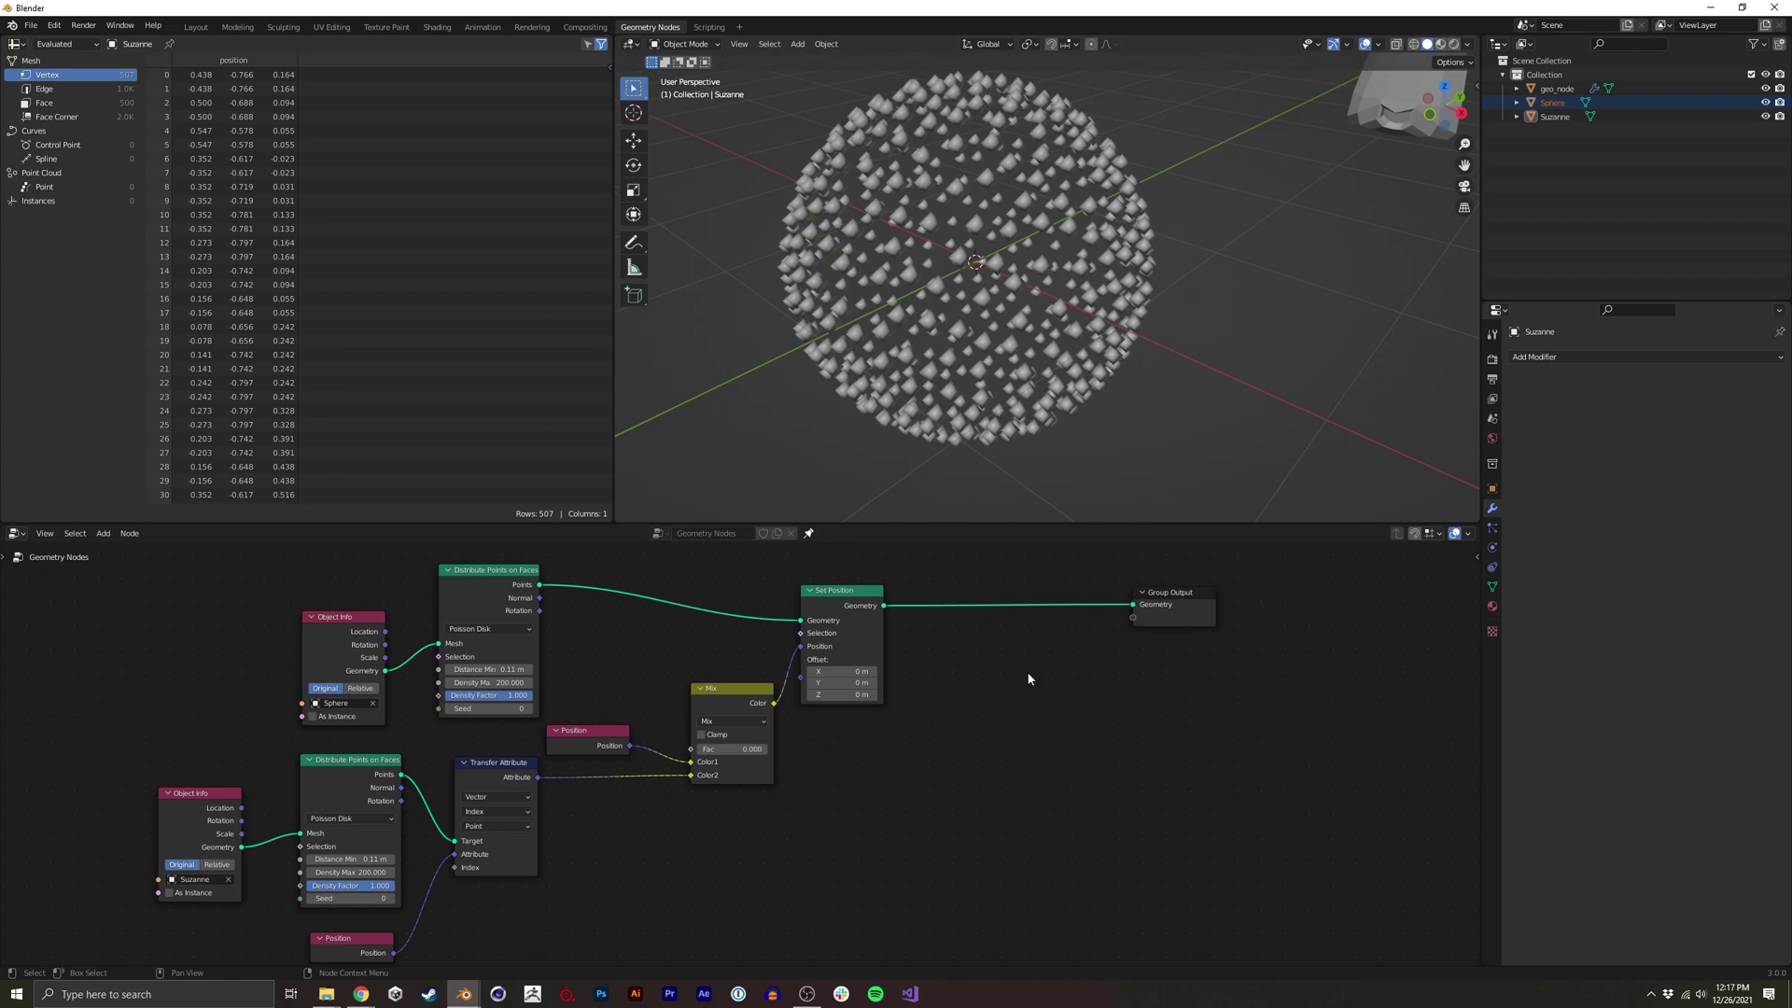
# Add an Instance on Points node on the link between Set Position and Group Output
pyautogui.hotkey('shift', 'a')
pyautogui.click(1028, 678)
pyautogui.write('instan')
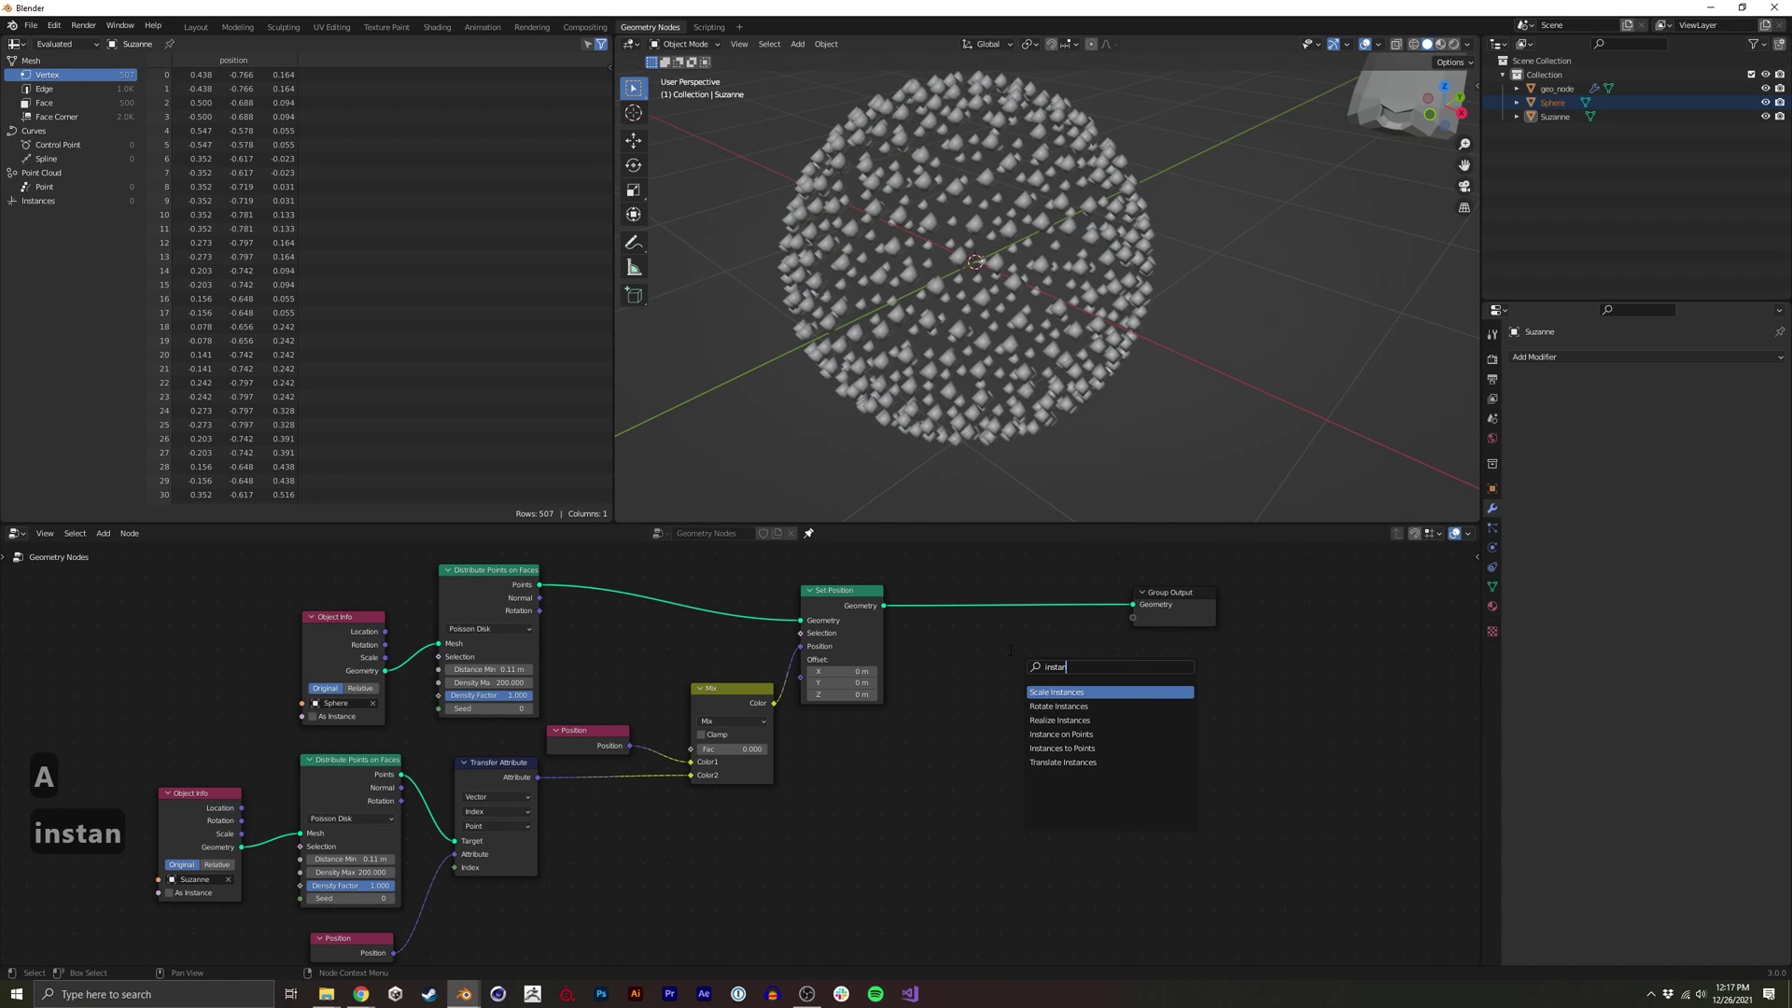
pyautogui.press('Down')
pyautogui.press('Down')
pyautogui.press('Down')
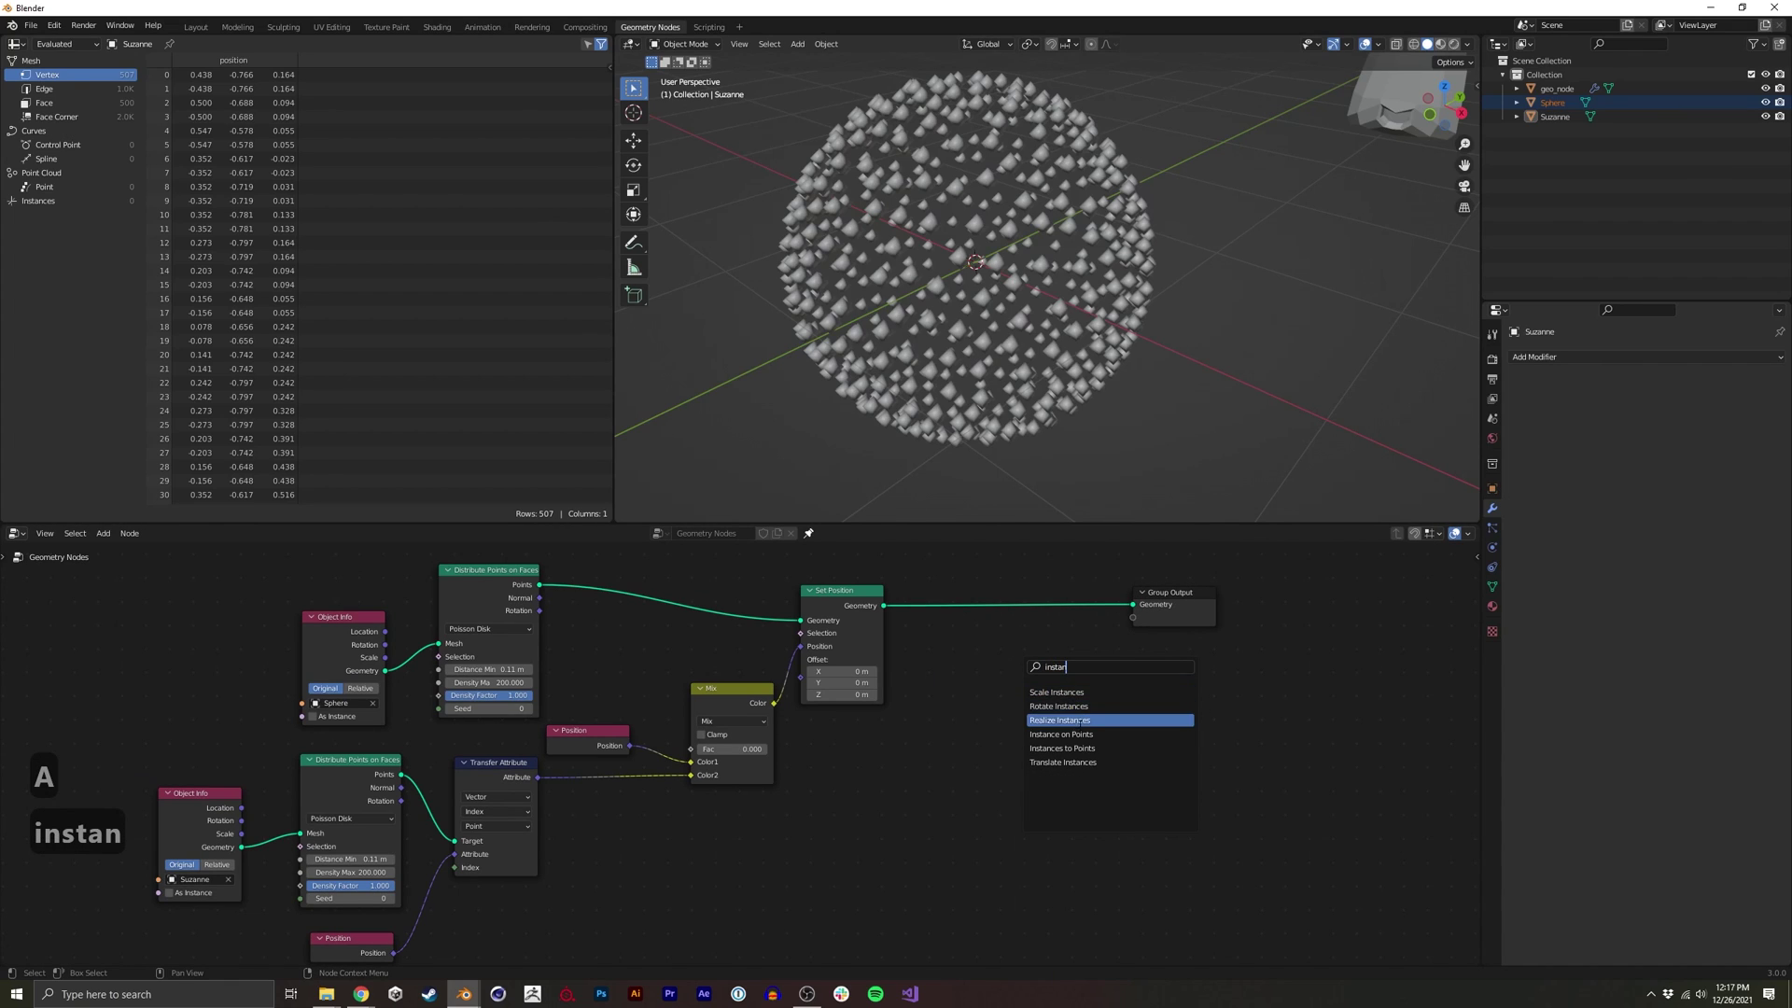
pyautogui.press('Return')
pyautogui.click(1049, 658)
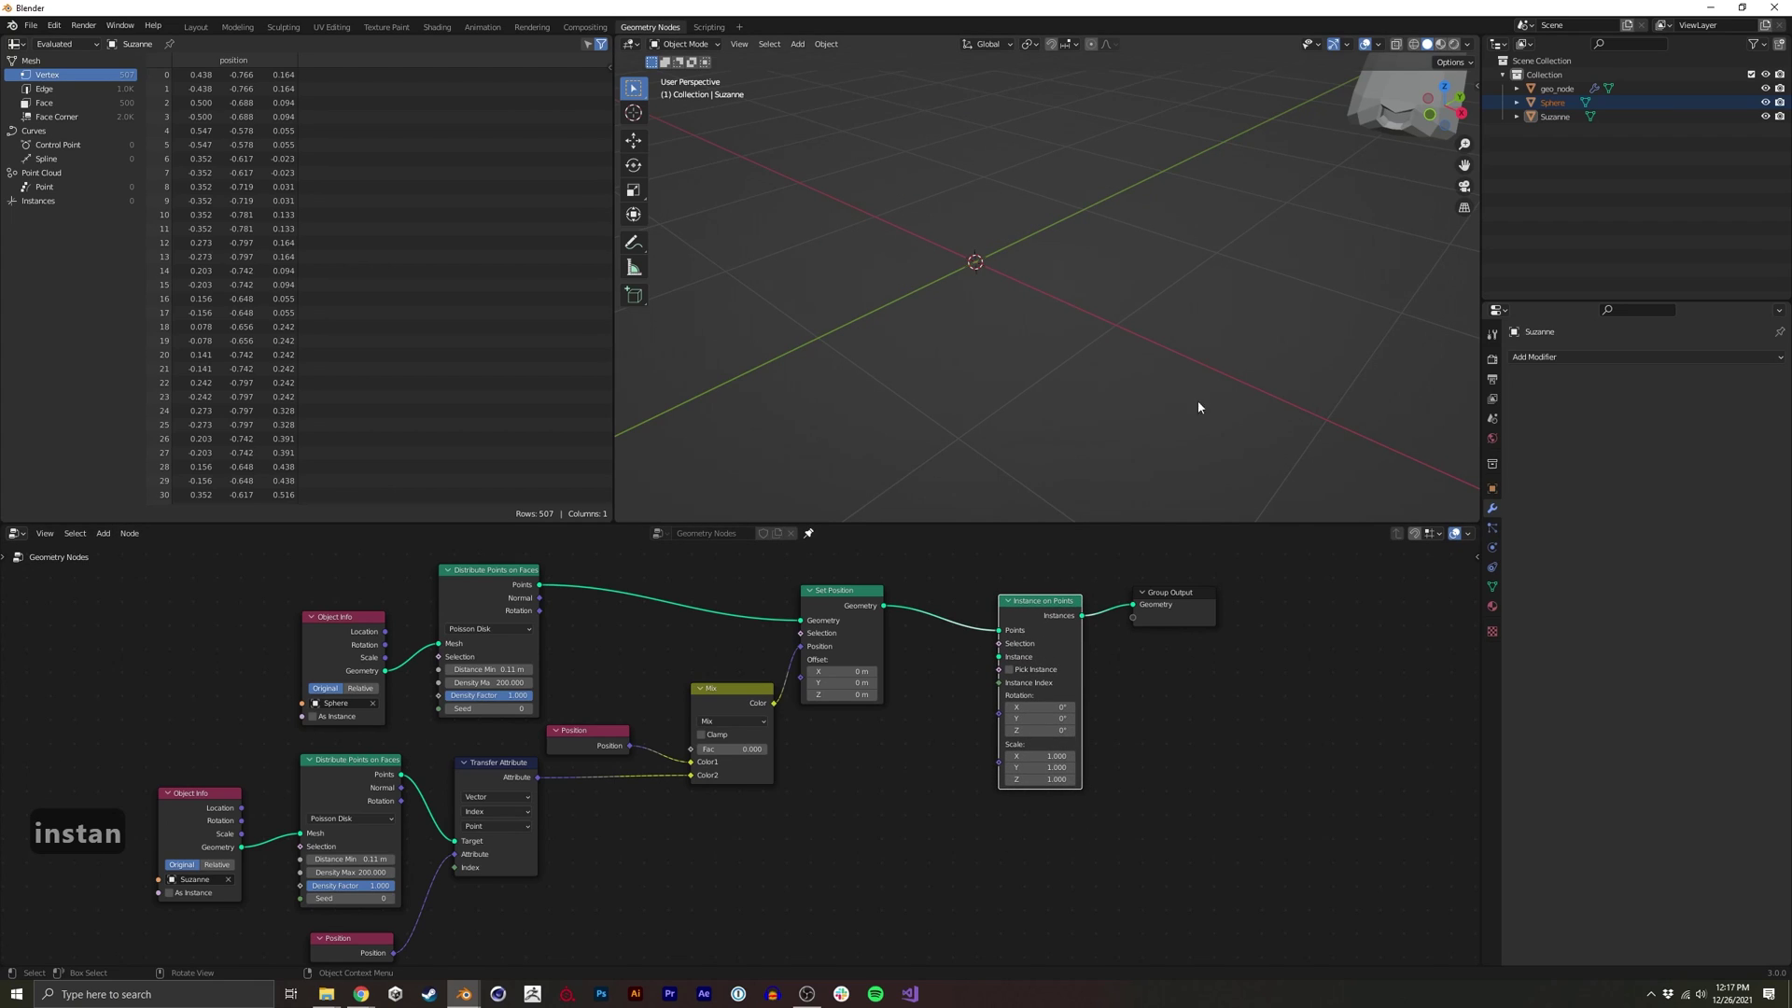
# Add an ico sphere at the world origin and set its subdivisions to 1
pyautogui.hotkey('shift', 'a')
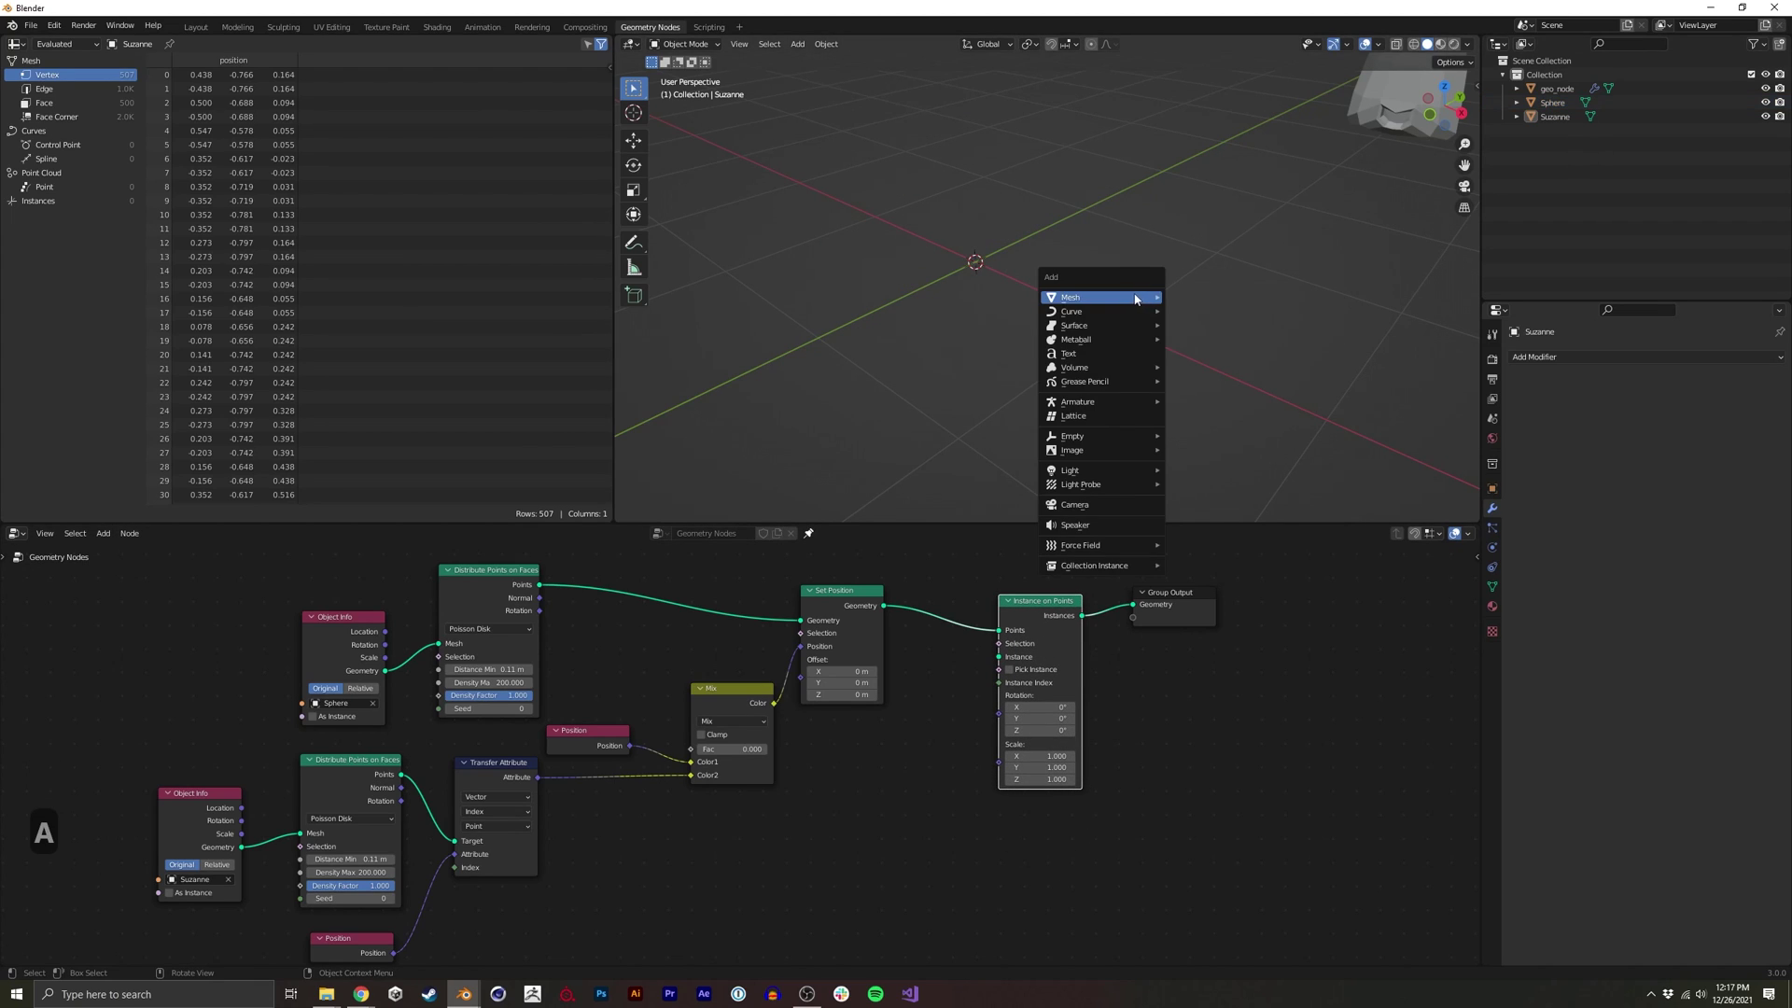
pyautogui.moveTo(1156, 297)
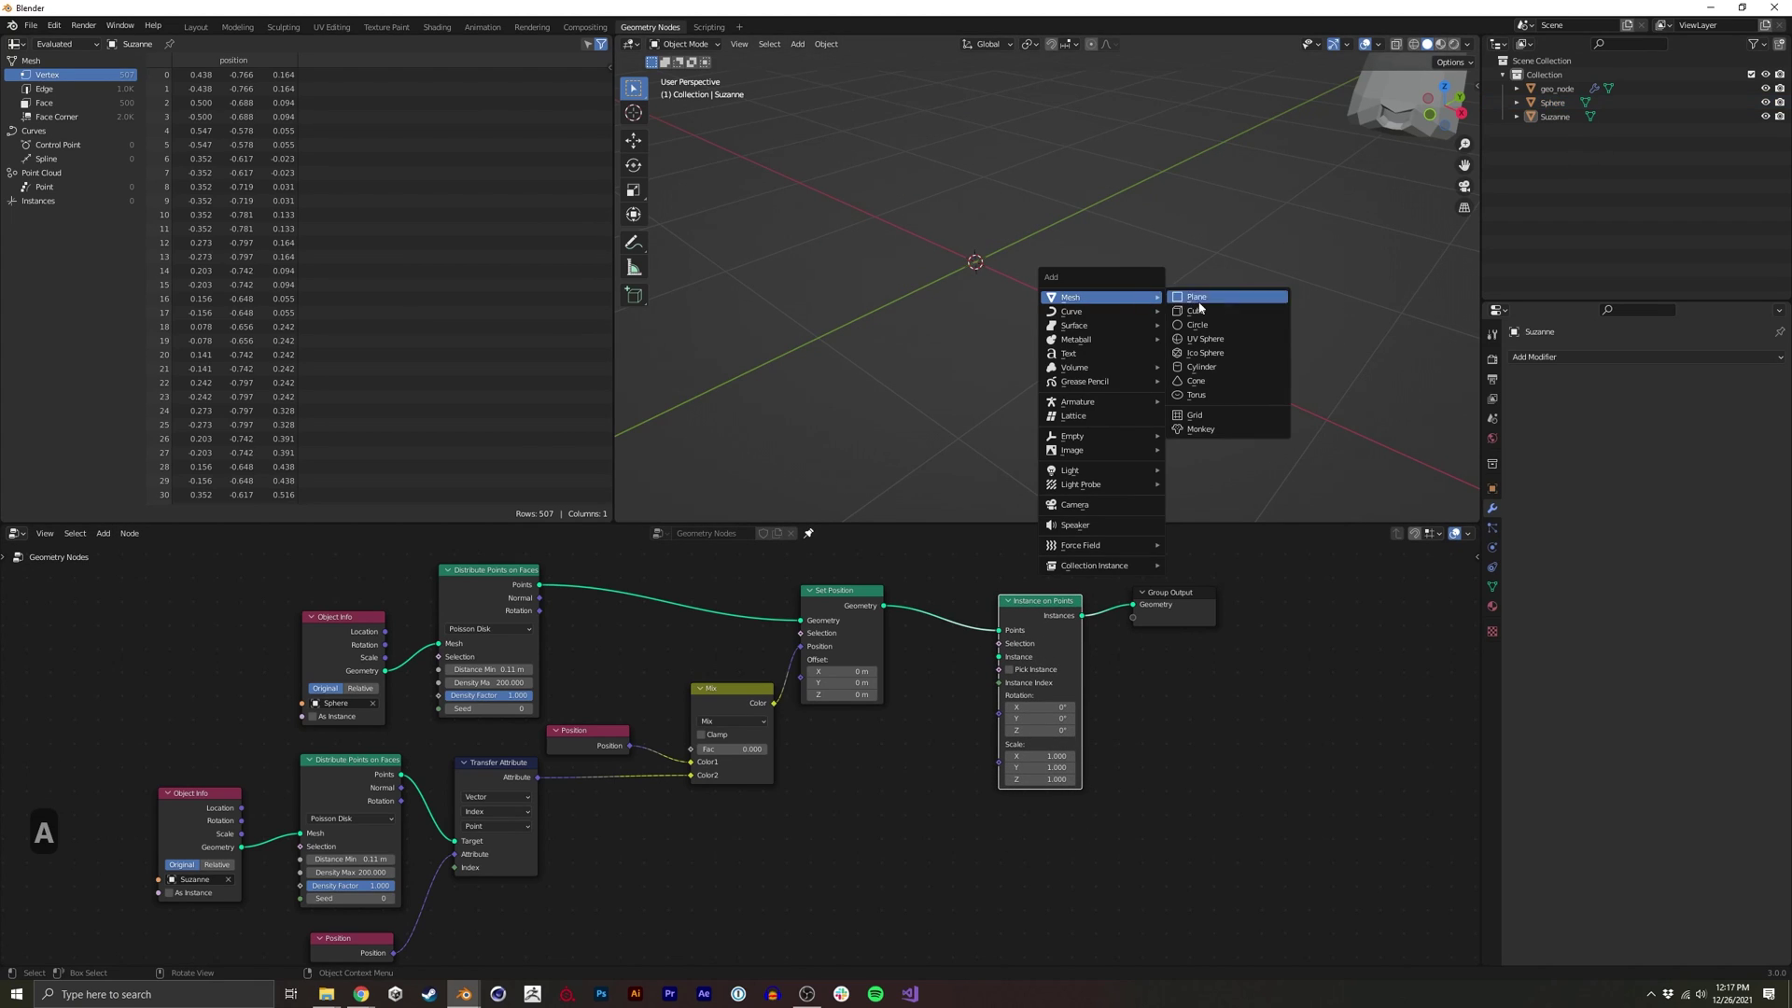
pyautogui.click(1228, 353)
pyautogui.click(734, 513)
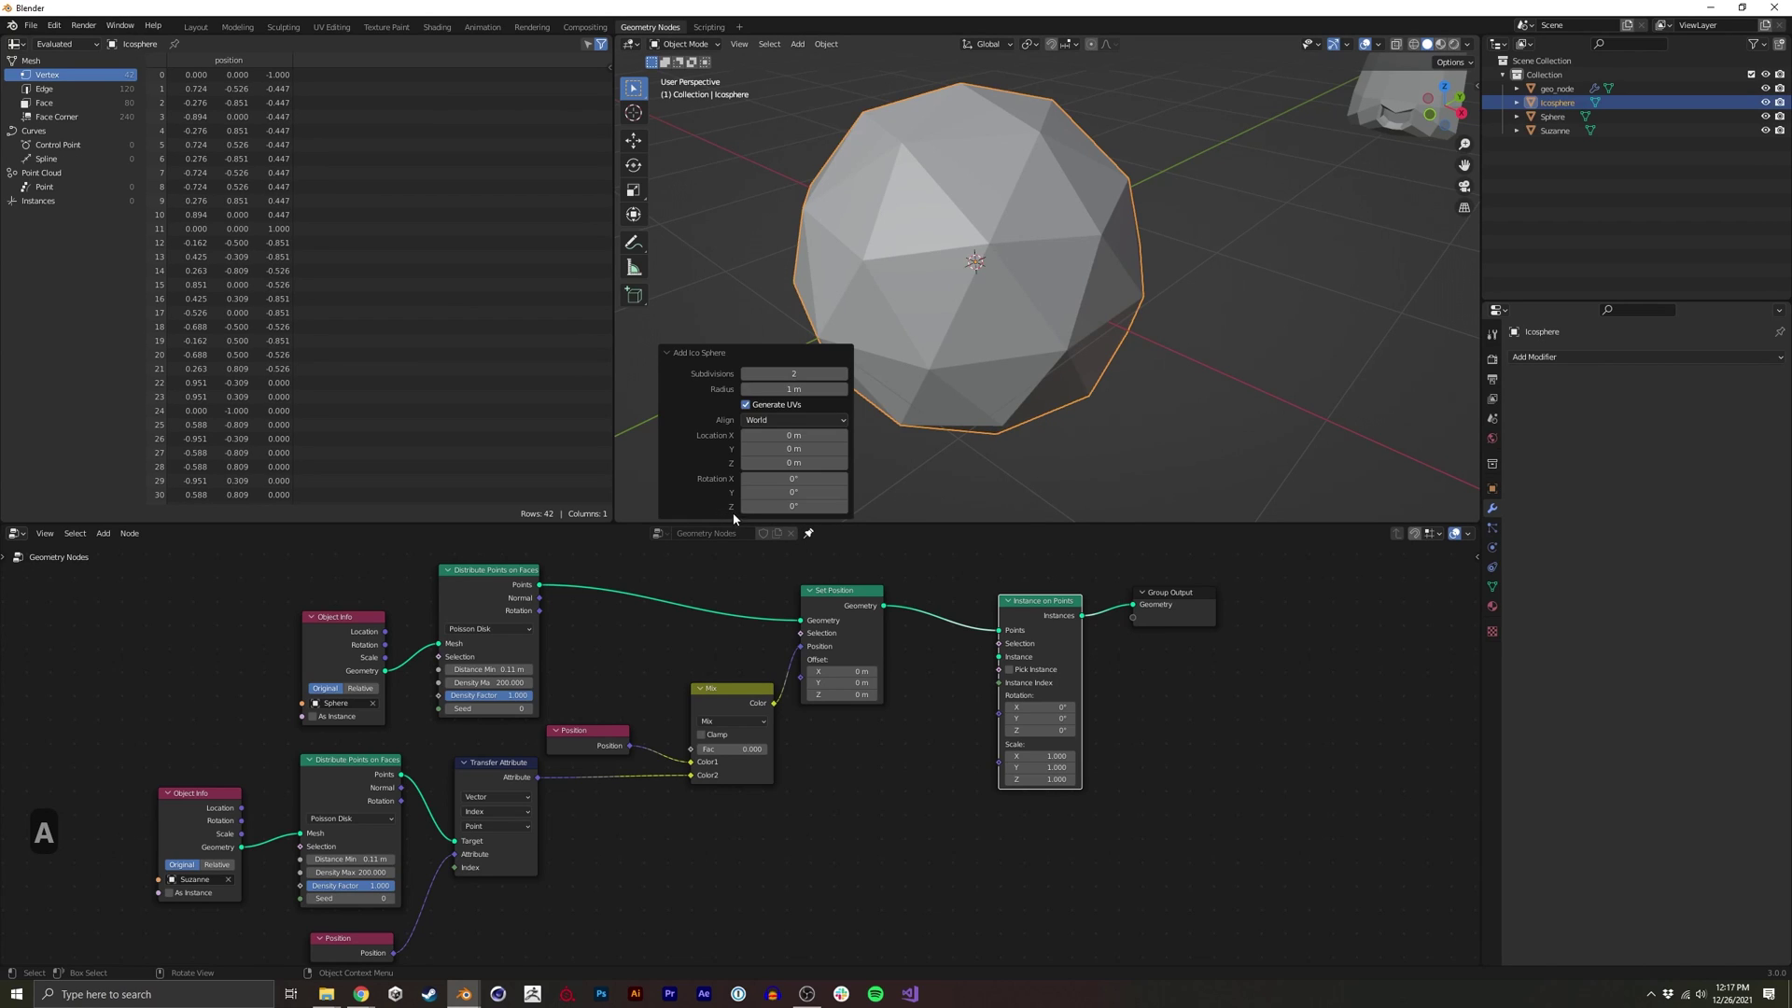
pyautogui.click(798, 373)
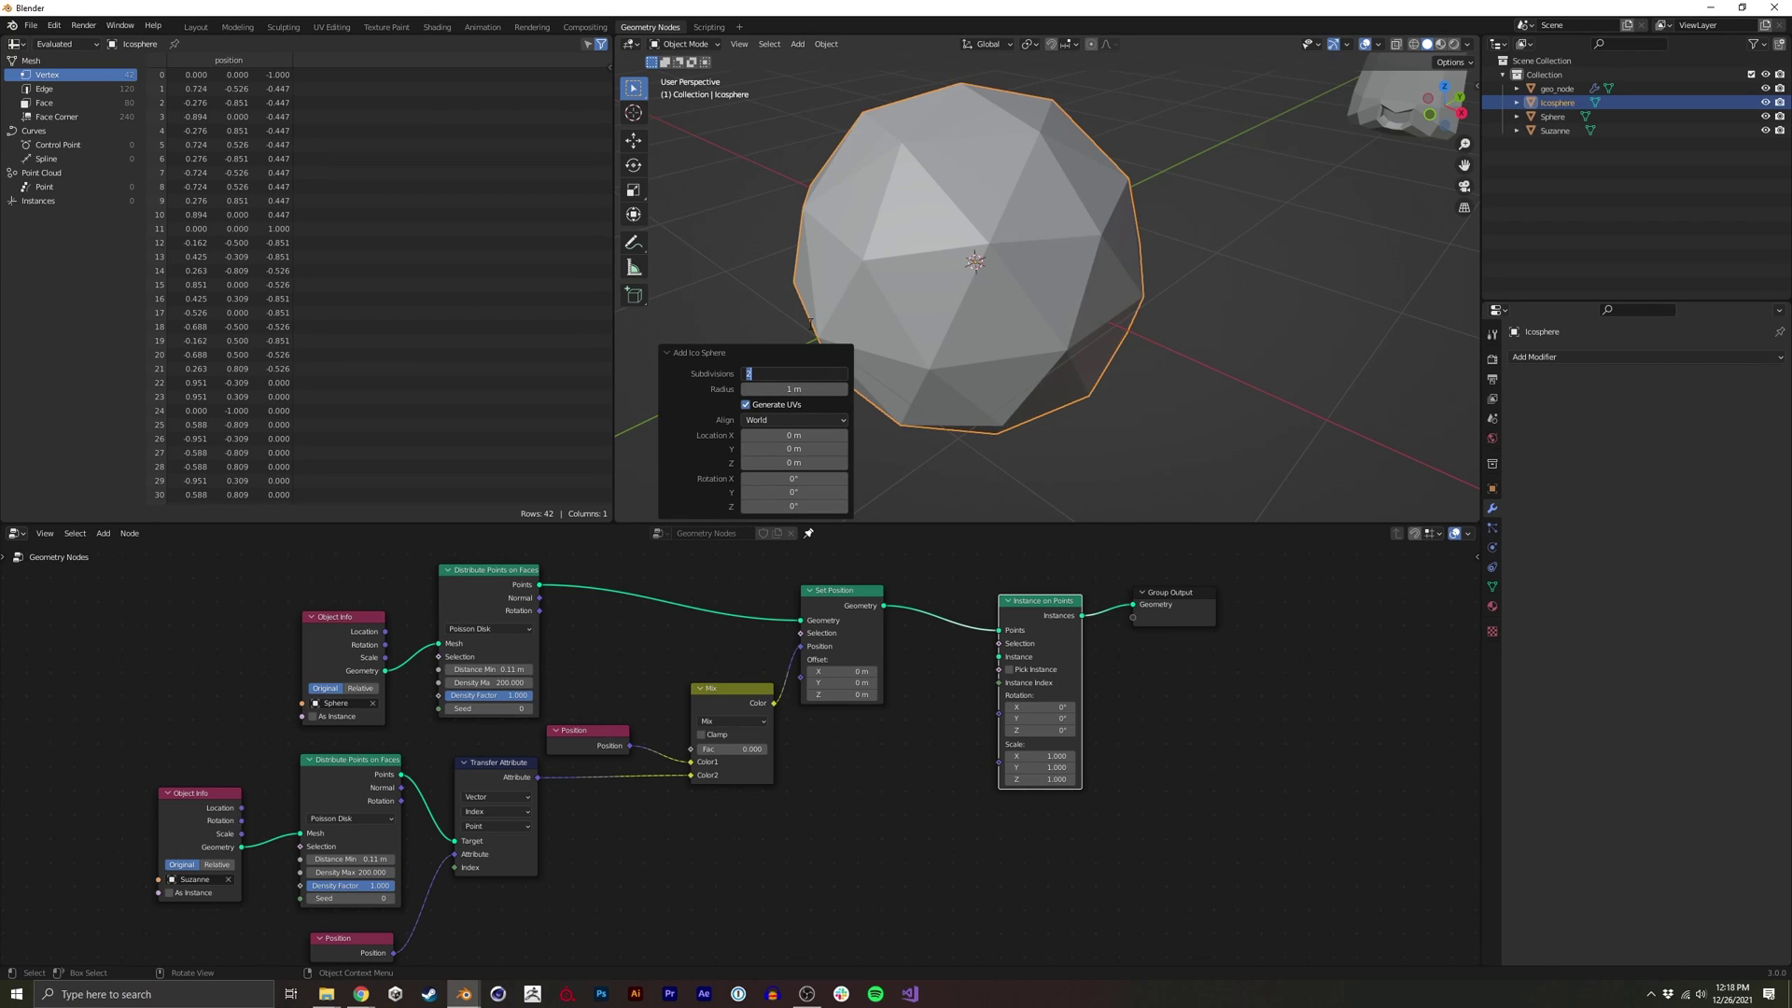
pyautogui.write('1')
pyautogui.press('Return')
pyautogui.click(913, 438)
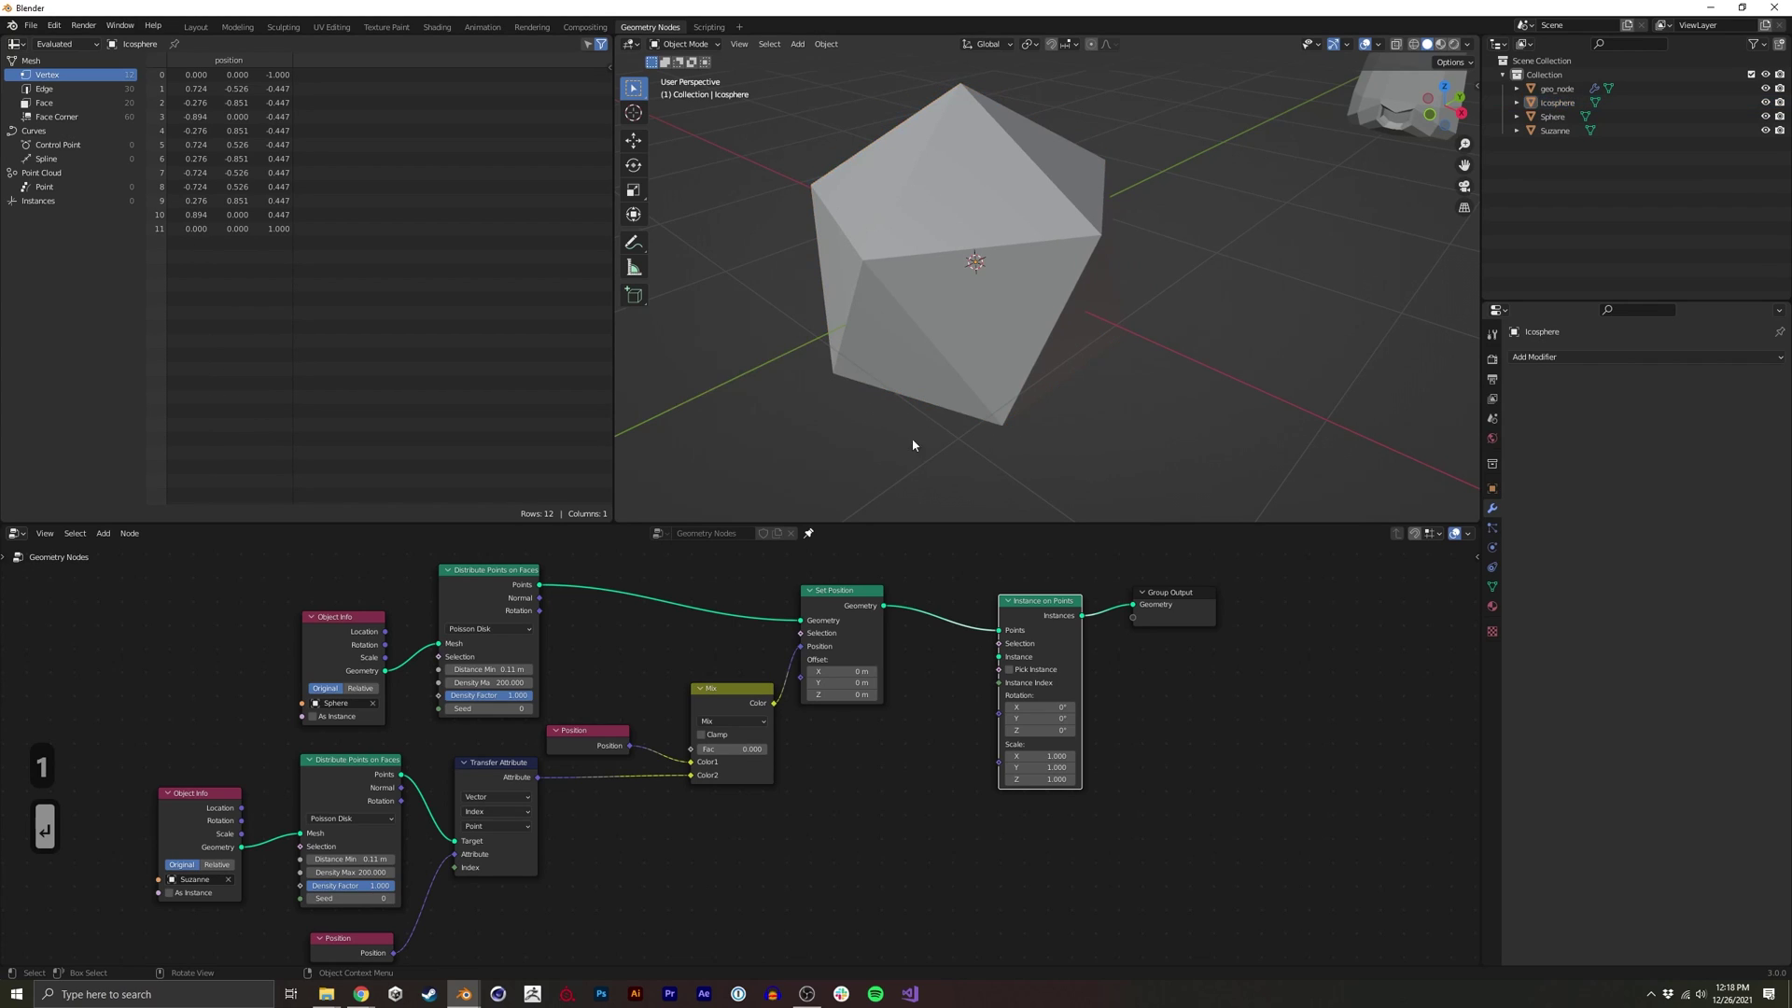
# Rename the new ico sphere object as particle
pyautogui.click(1017, 317)
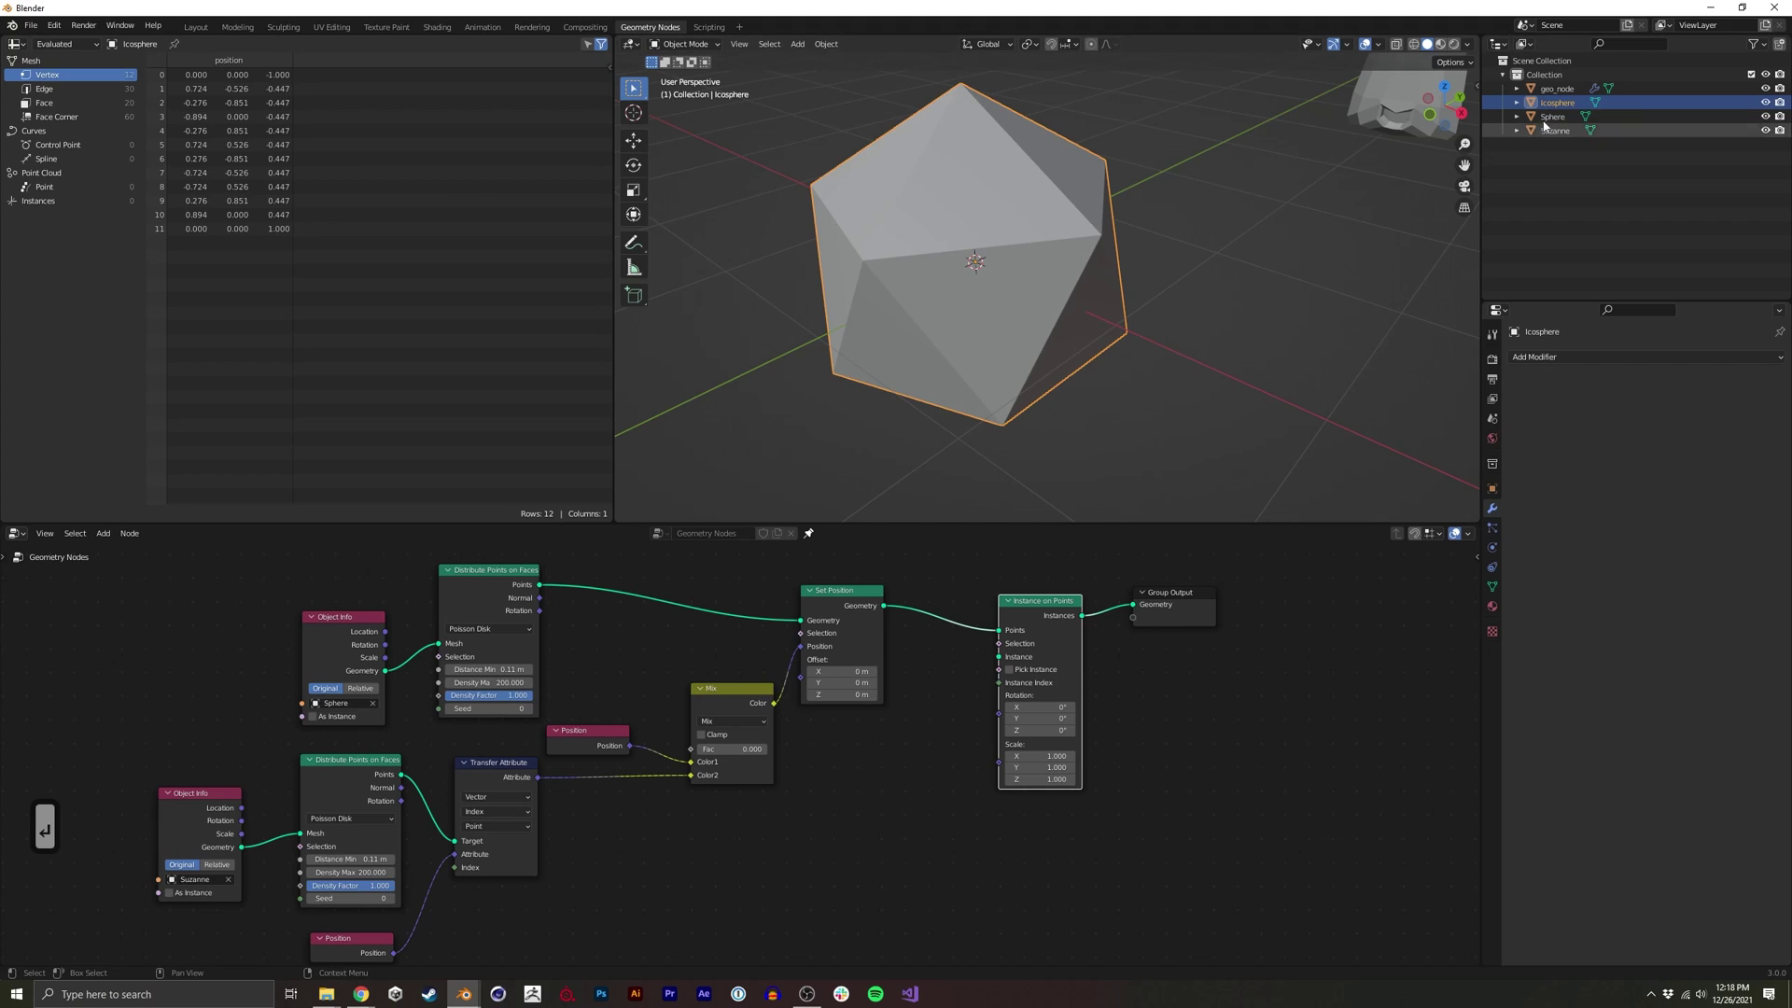
pyautogui.press('F2')
pyautogui.write('particle')
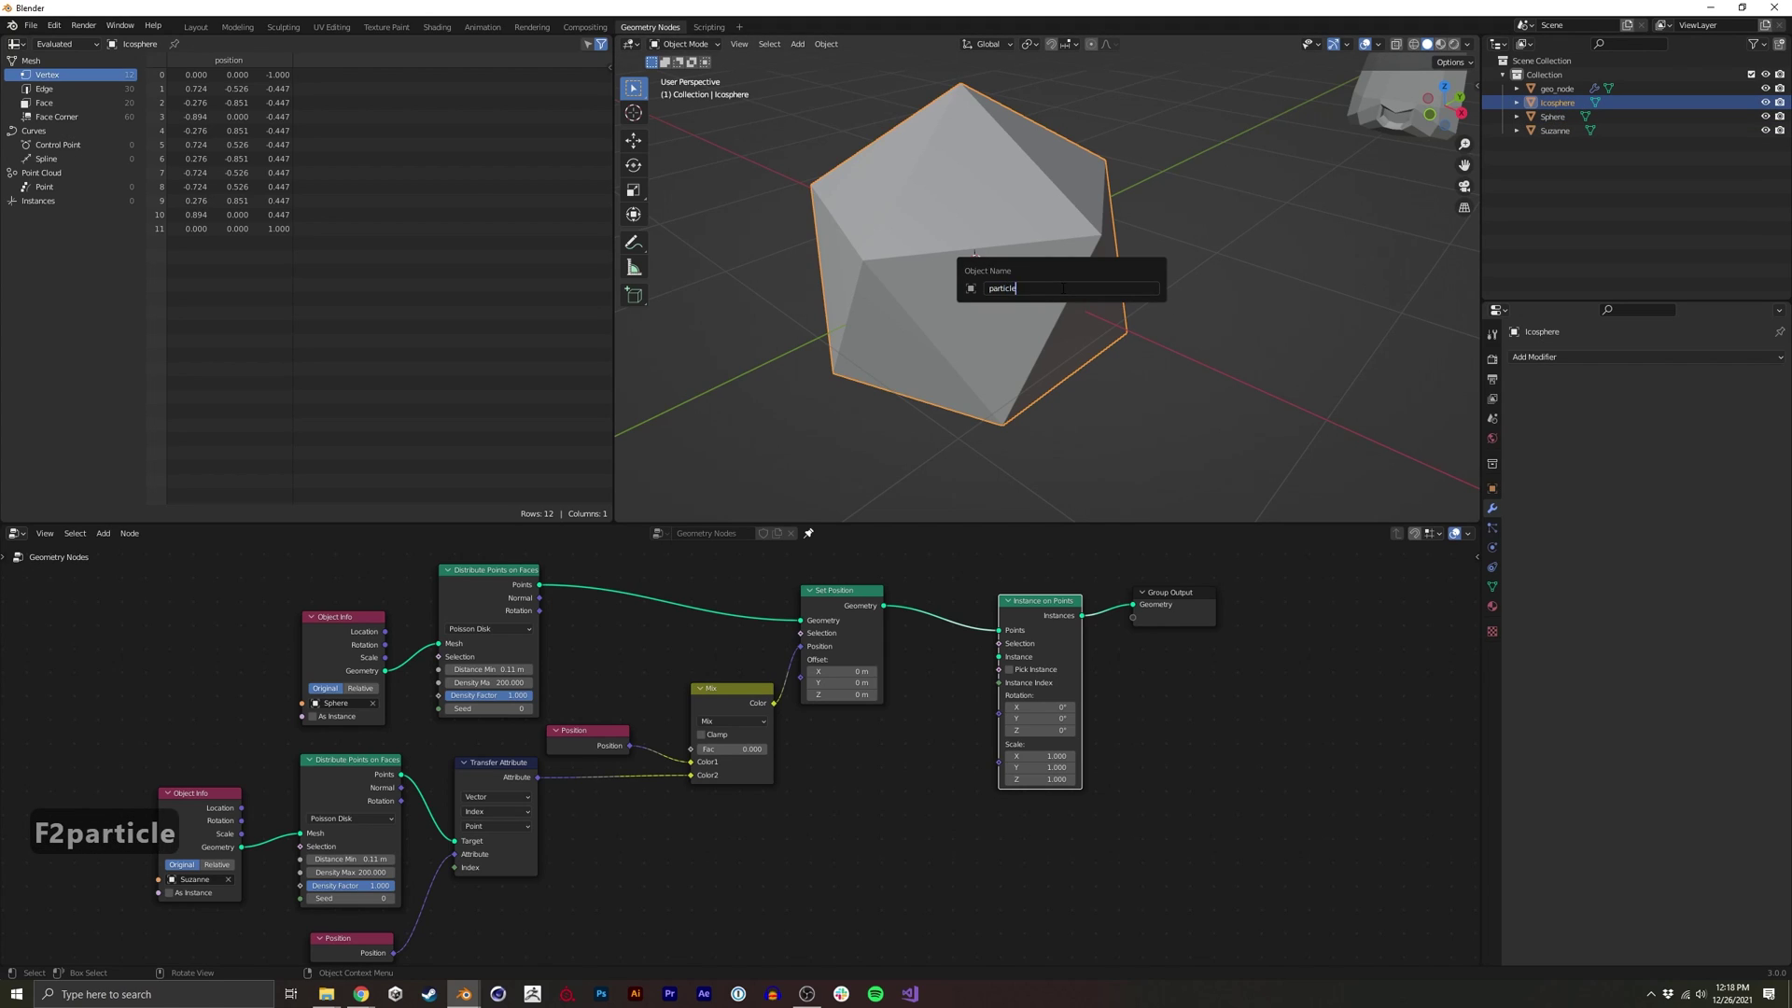
pyautogui.press('Return')
# Bring the particle object into the node tree as an Object Info node below Set Position and connect its Geometry to Instance on Points' Instance
pyautogui.moveTo(1592, 100); pyautogui.dragTo(824, 832)
pyautogui.moveTo(824, 832); pyautogui.dragTo(834, 764, button='middle')
pyautogui.moveTo(841, 812); pyautogui.dragTo(874, 703)
pyautogui.moveTo(900, 676); pyautogui.dragTo(825, 789, button='middle')
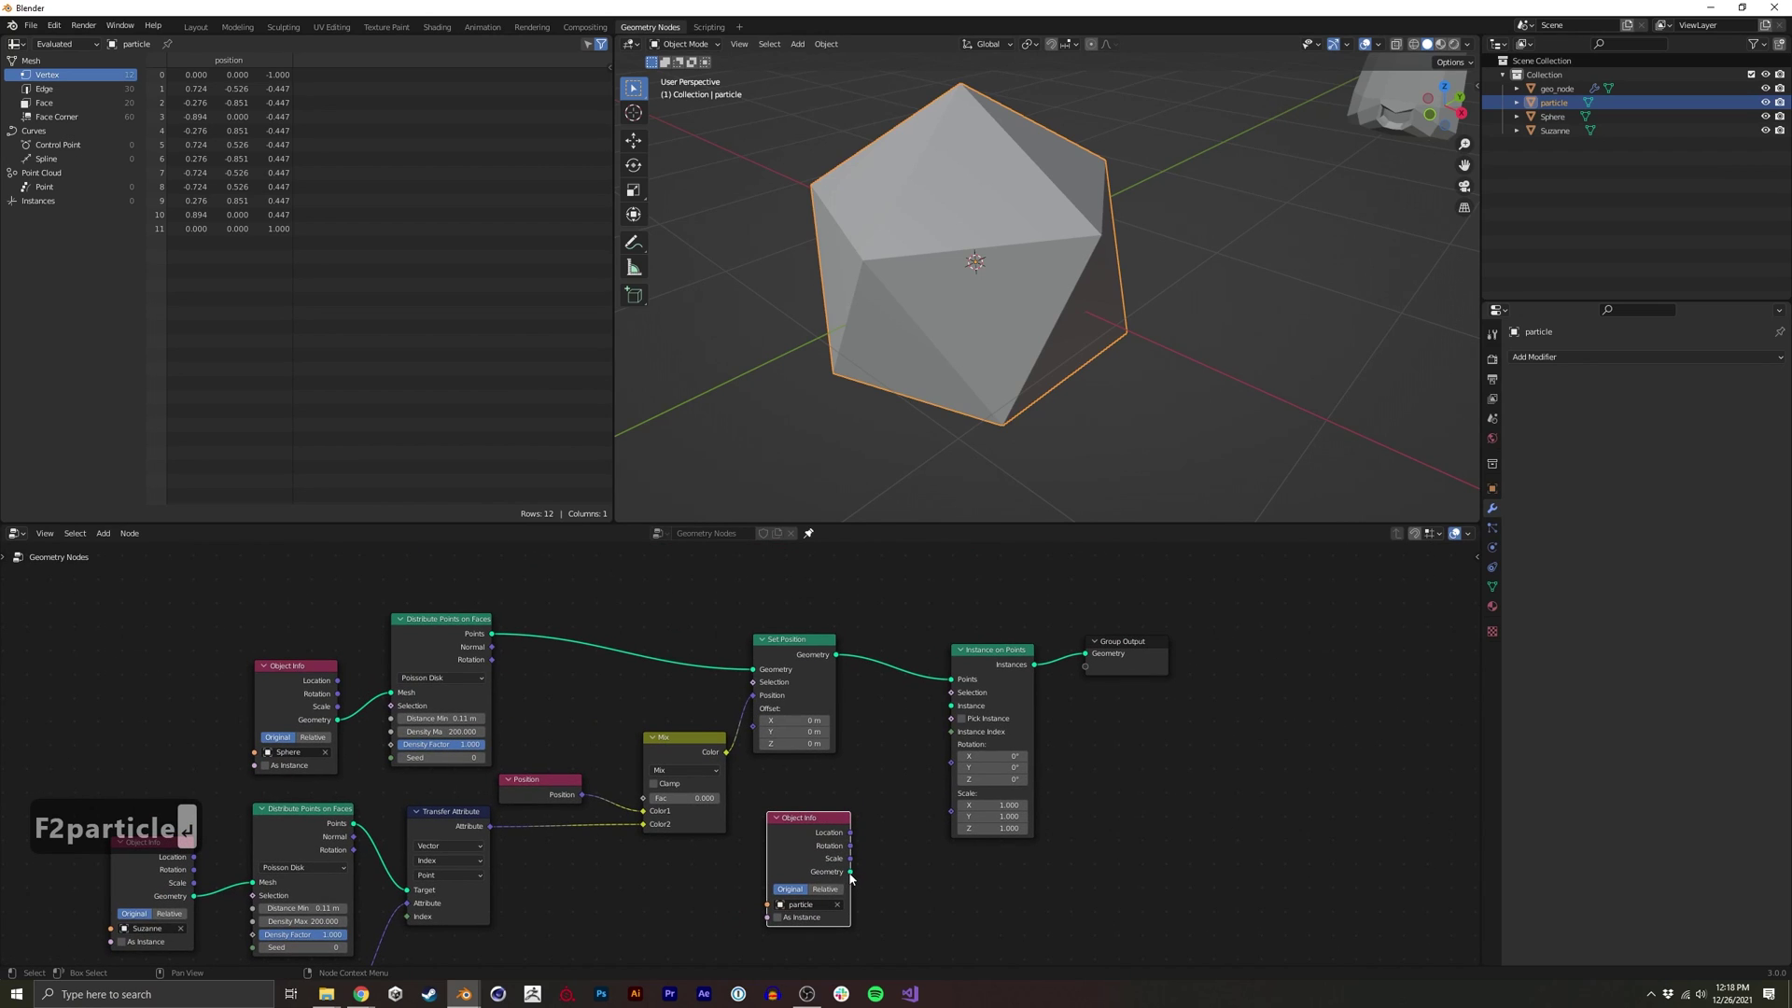
pyautogui.moveTo(850, 873); pyautogui.dragTo(953, 707)
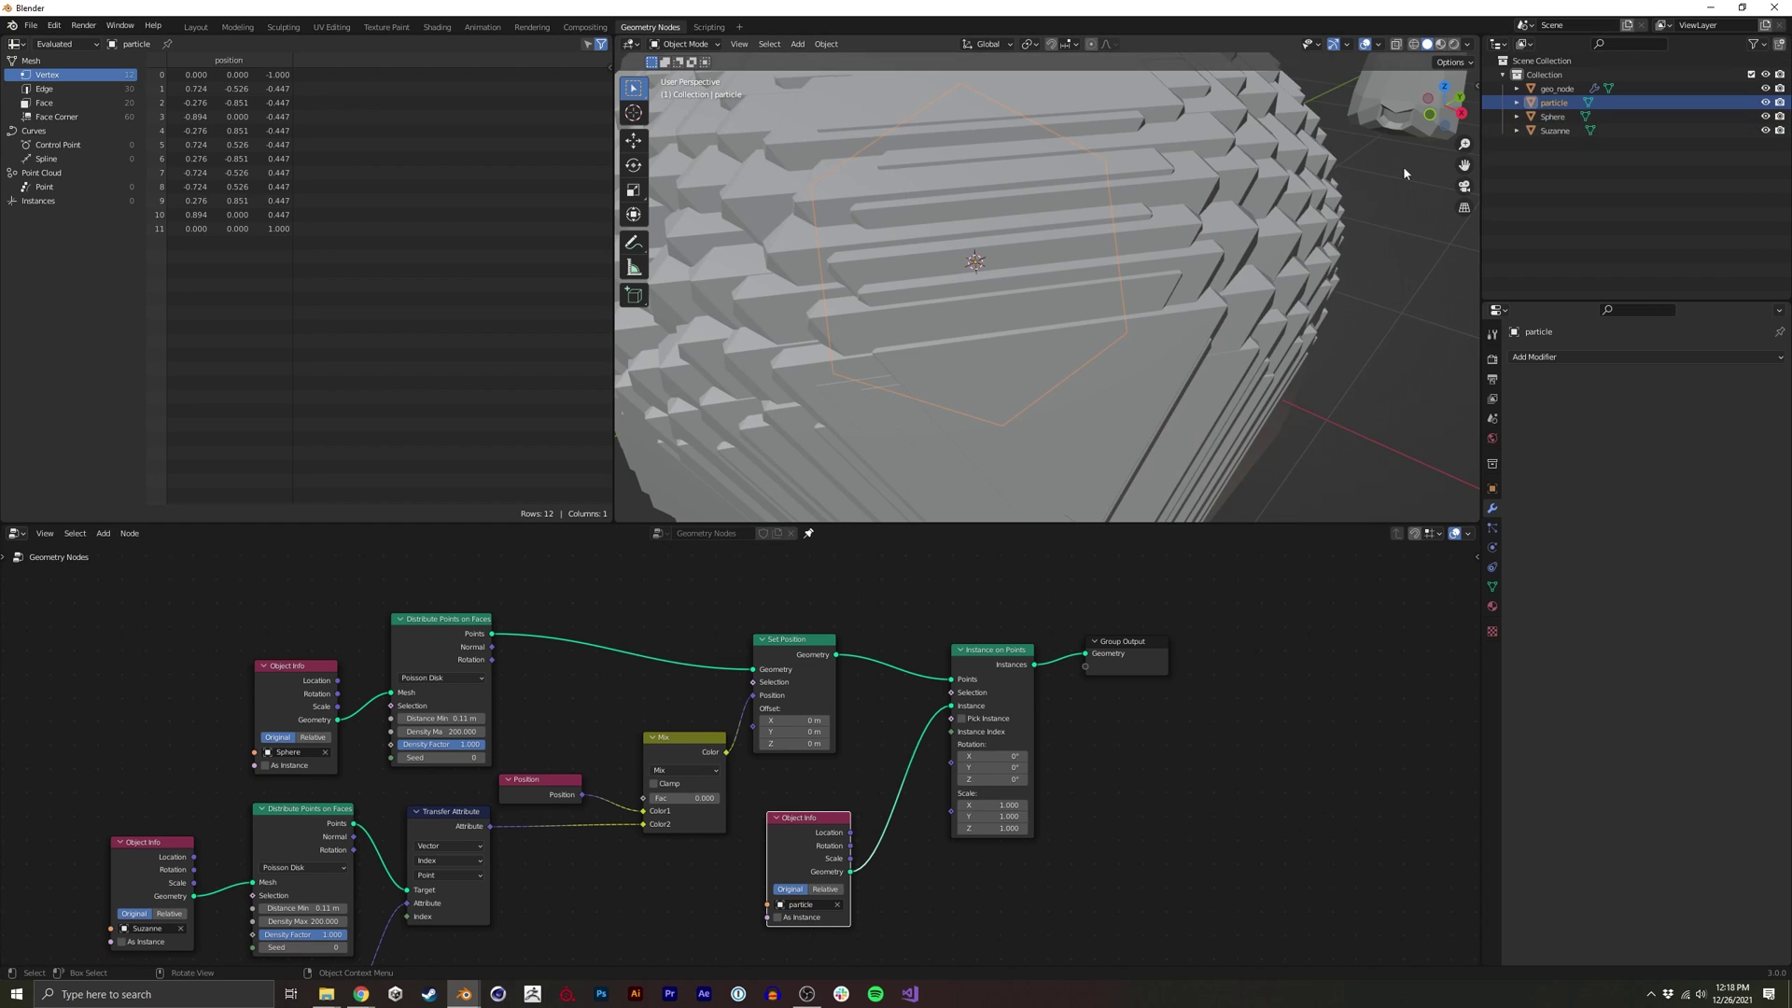
# Scale the particle mesh down in Edit Mode to a radius of about 0.028 m
pyautogui.press('Tab')
pyautogui.press('s')
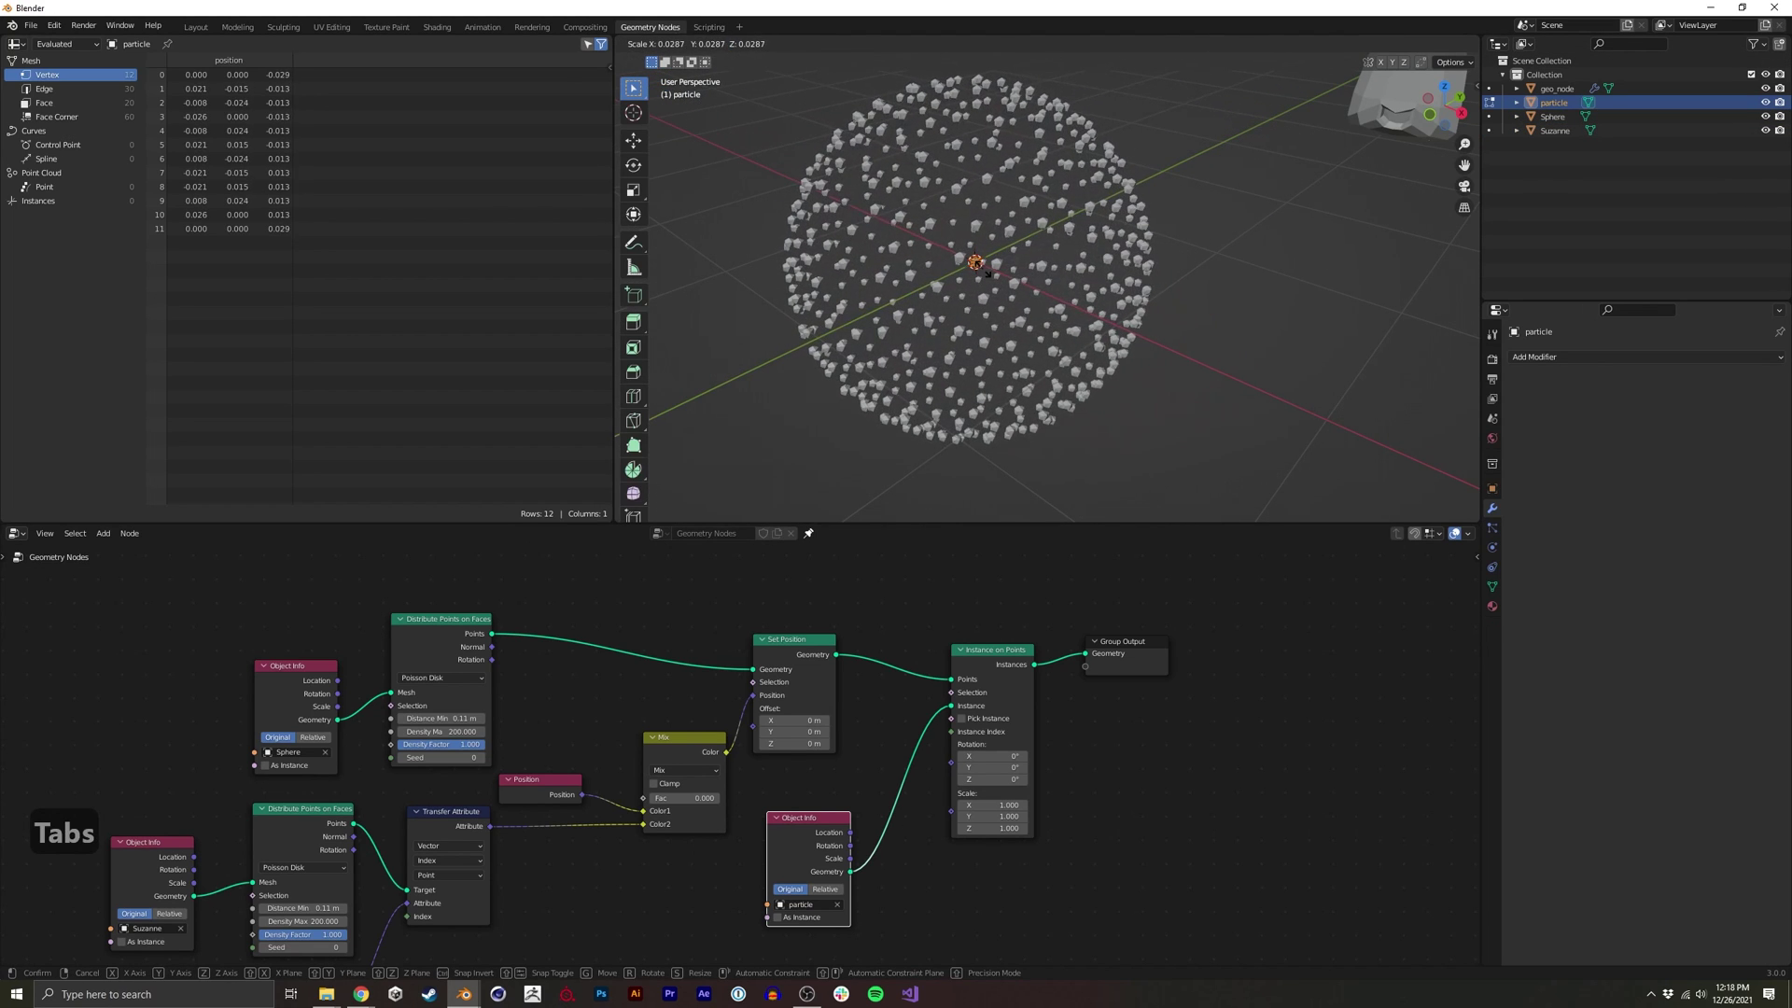
pyautogui.click(980, 268)
pyautogui.press('Tab')
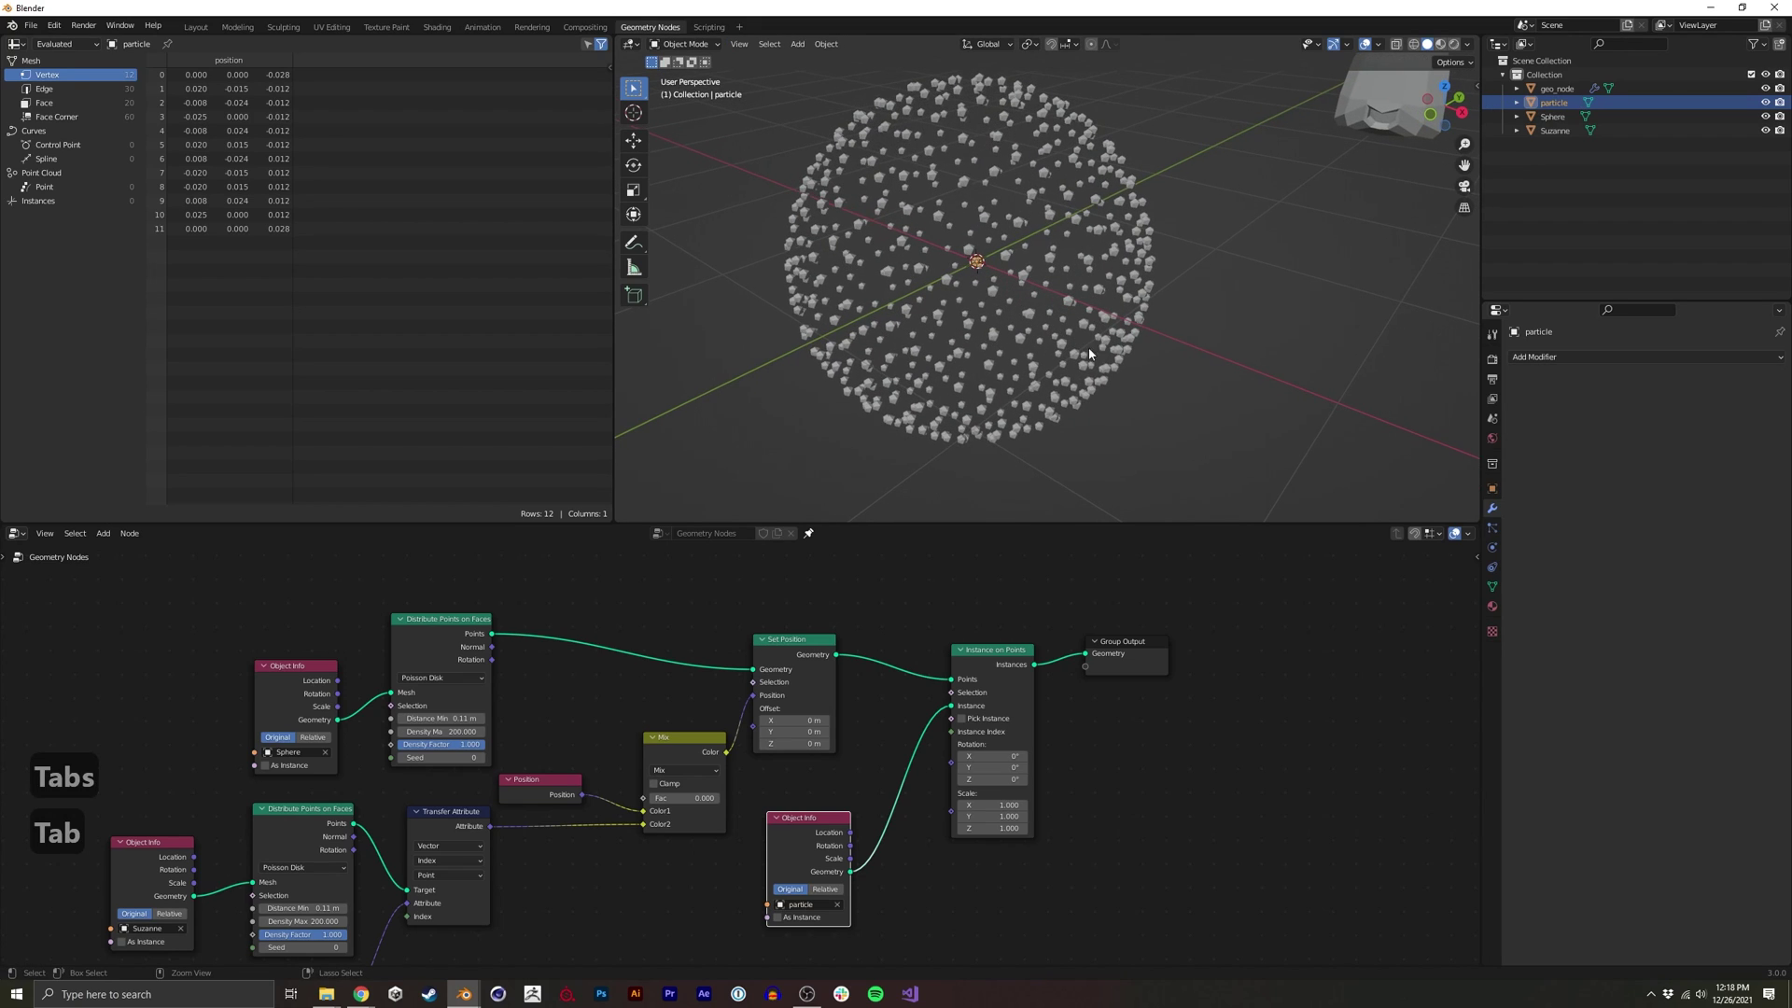
# Create a material for the particle with emission strength 10 and a bright, saturated red emission color
pyautogui.click(1492, 606)
pyautogui.click(1552, 416)
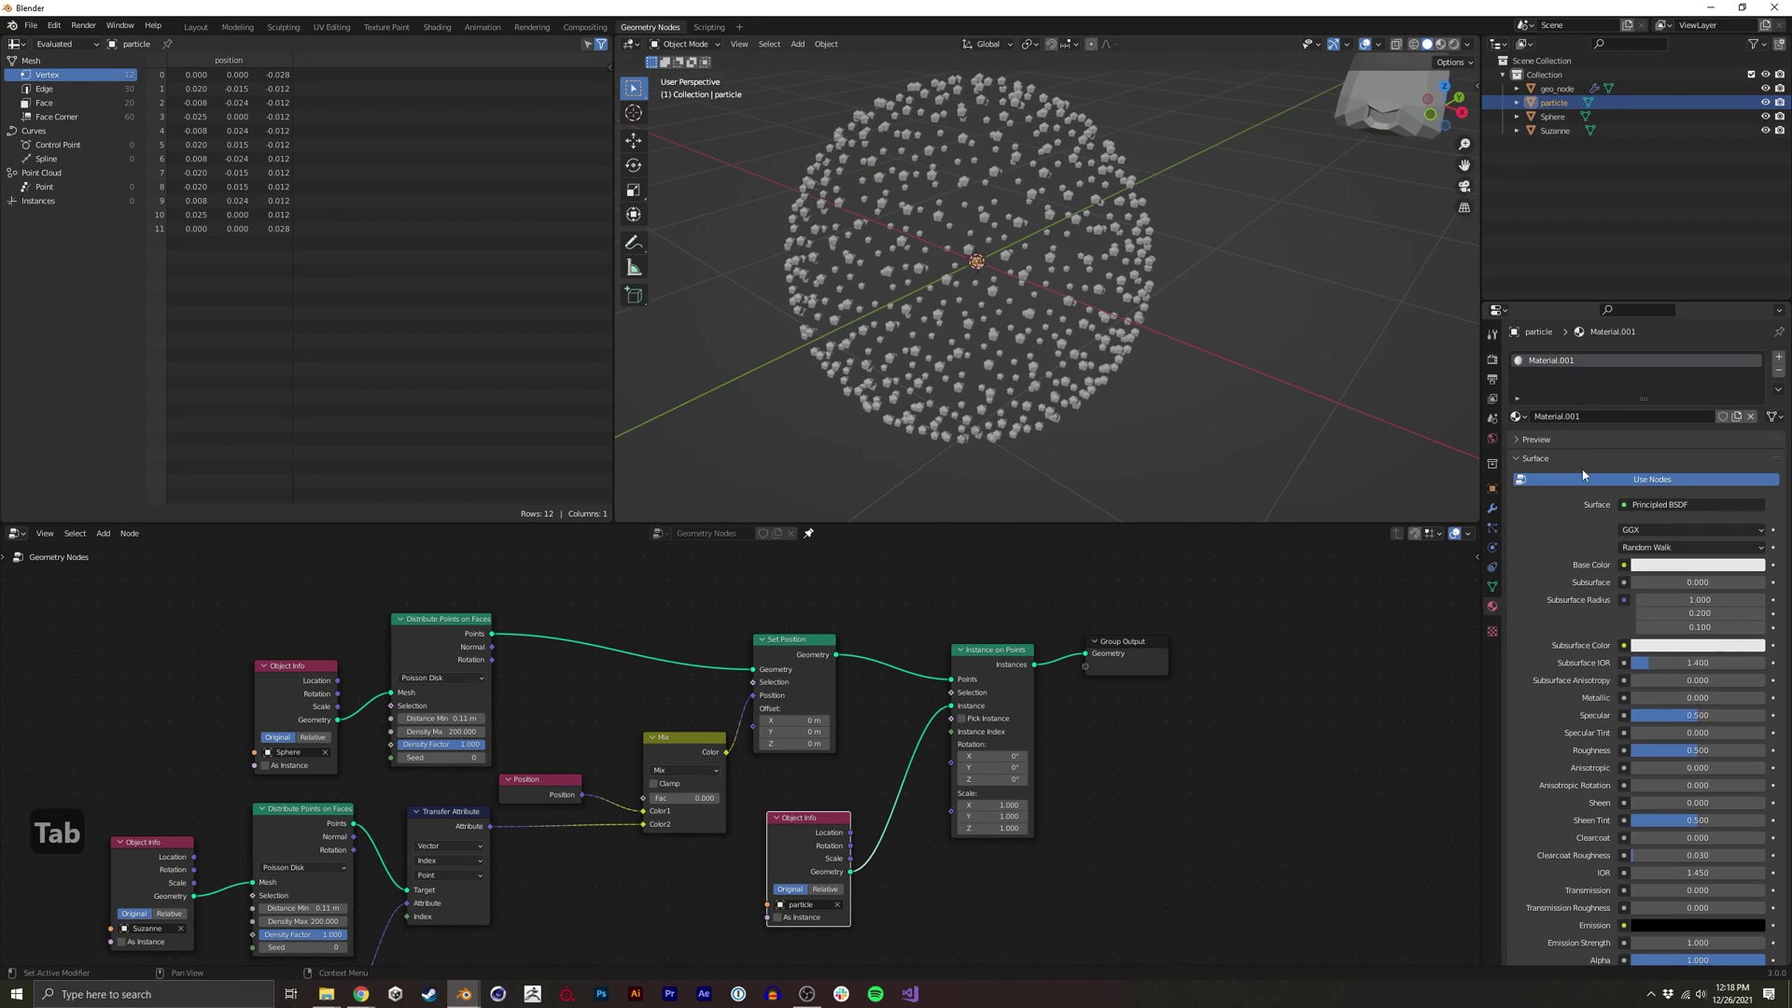
pyautogui.click(1669, 942)
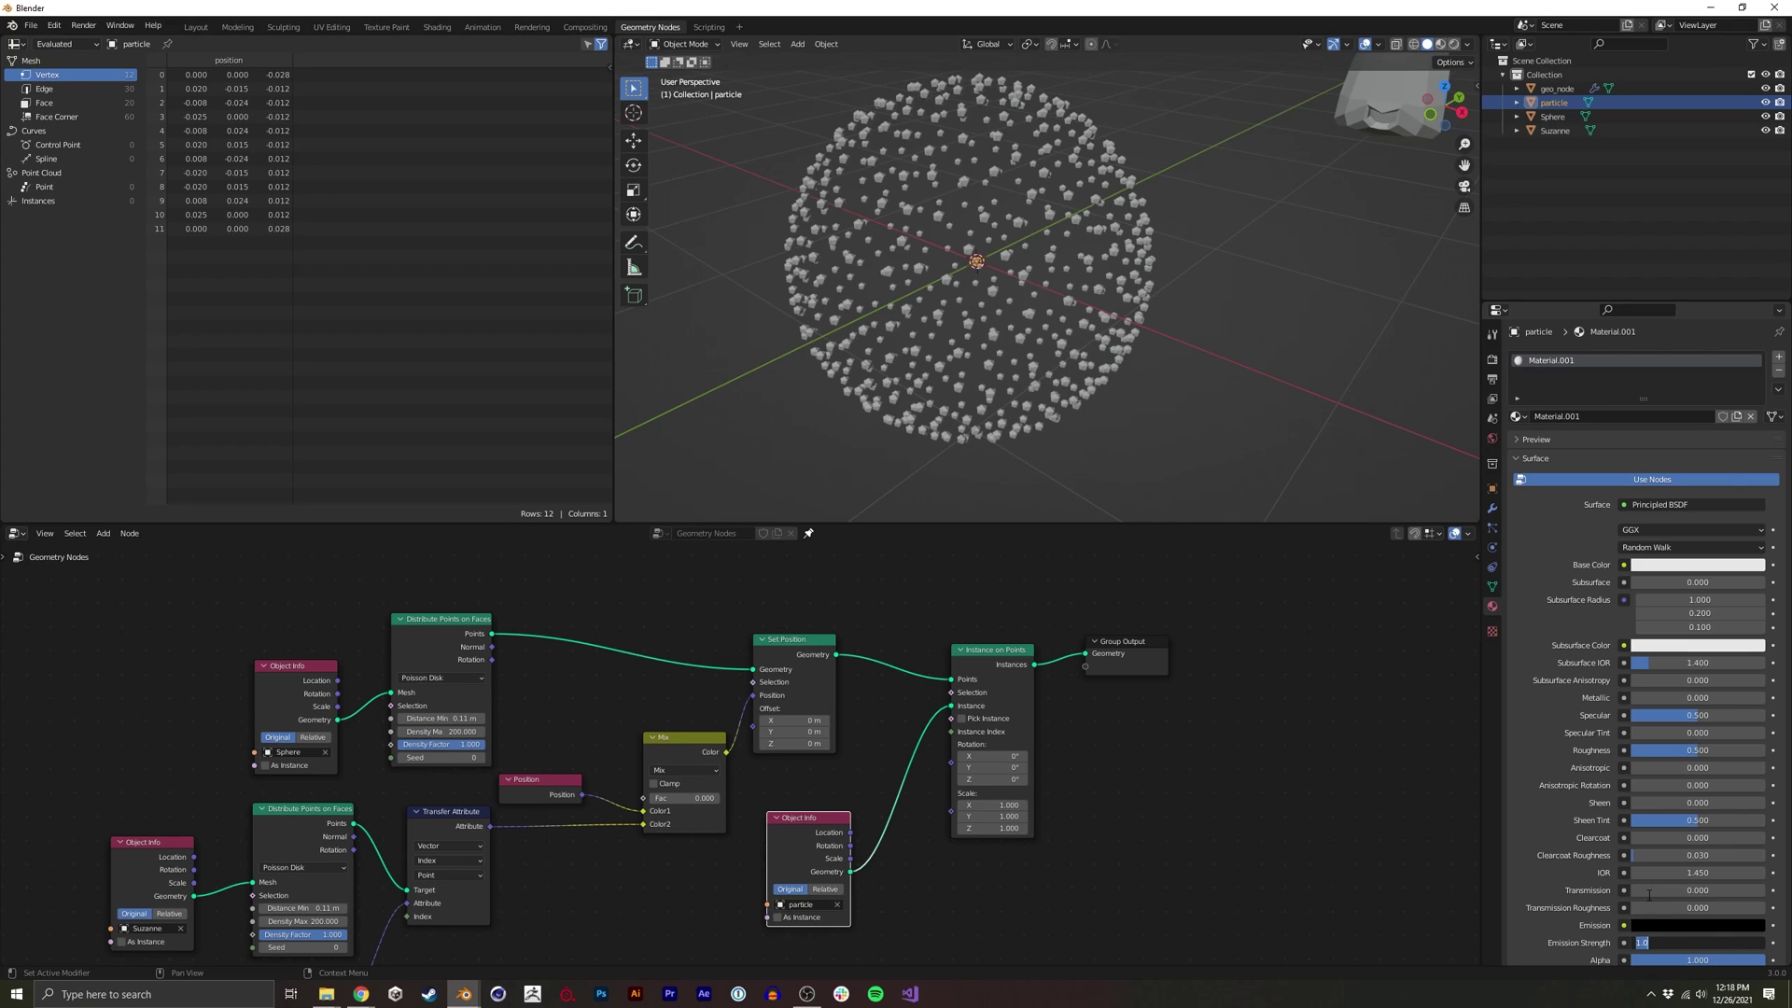
pyautogui.write('10')
pyautogui.press('Return')
pyautogui.click(1696, 925)
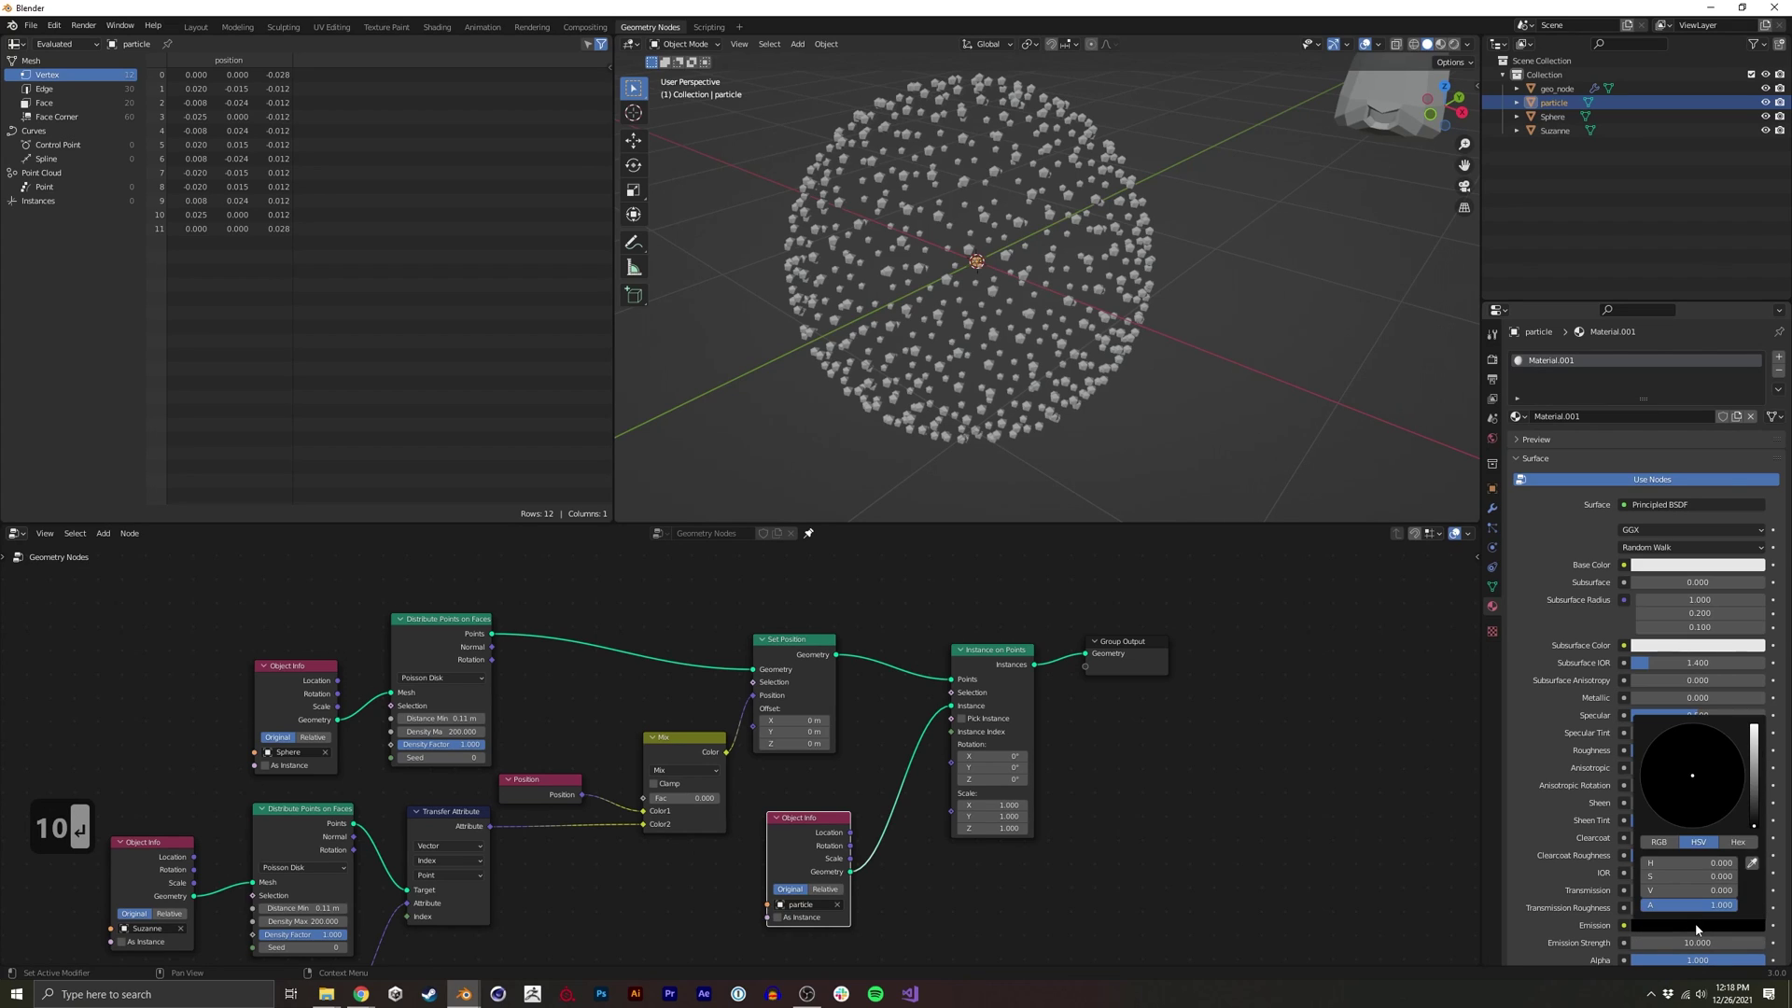
pyautogui.moveTo(1754, 788); pyautogui.dragTo(1772, 715)
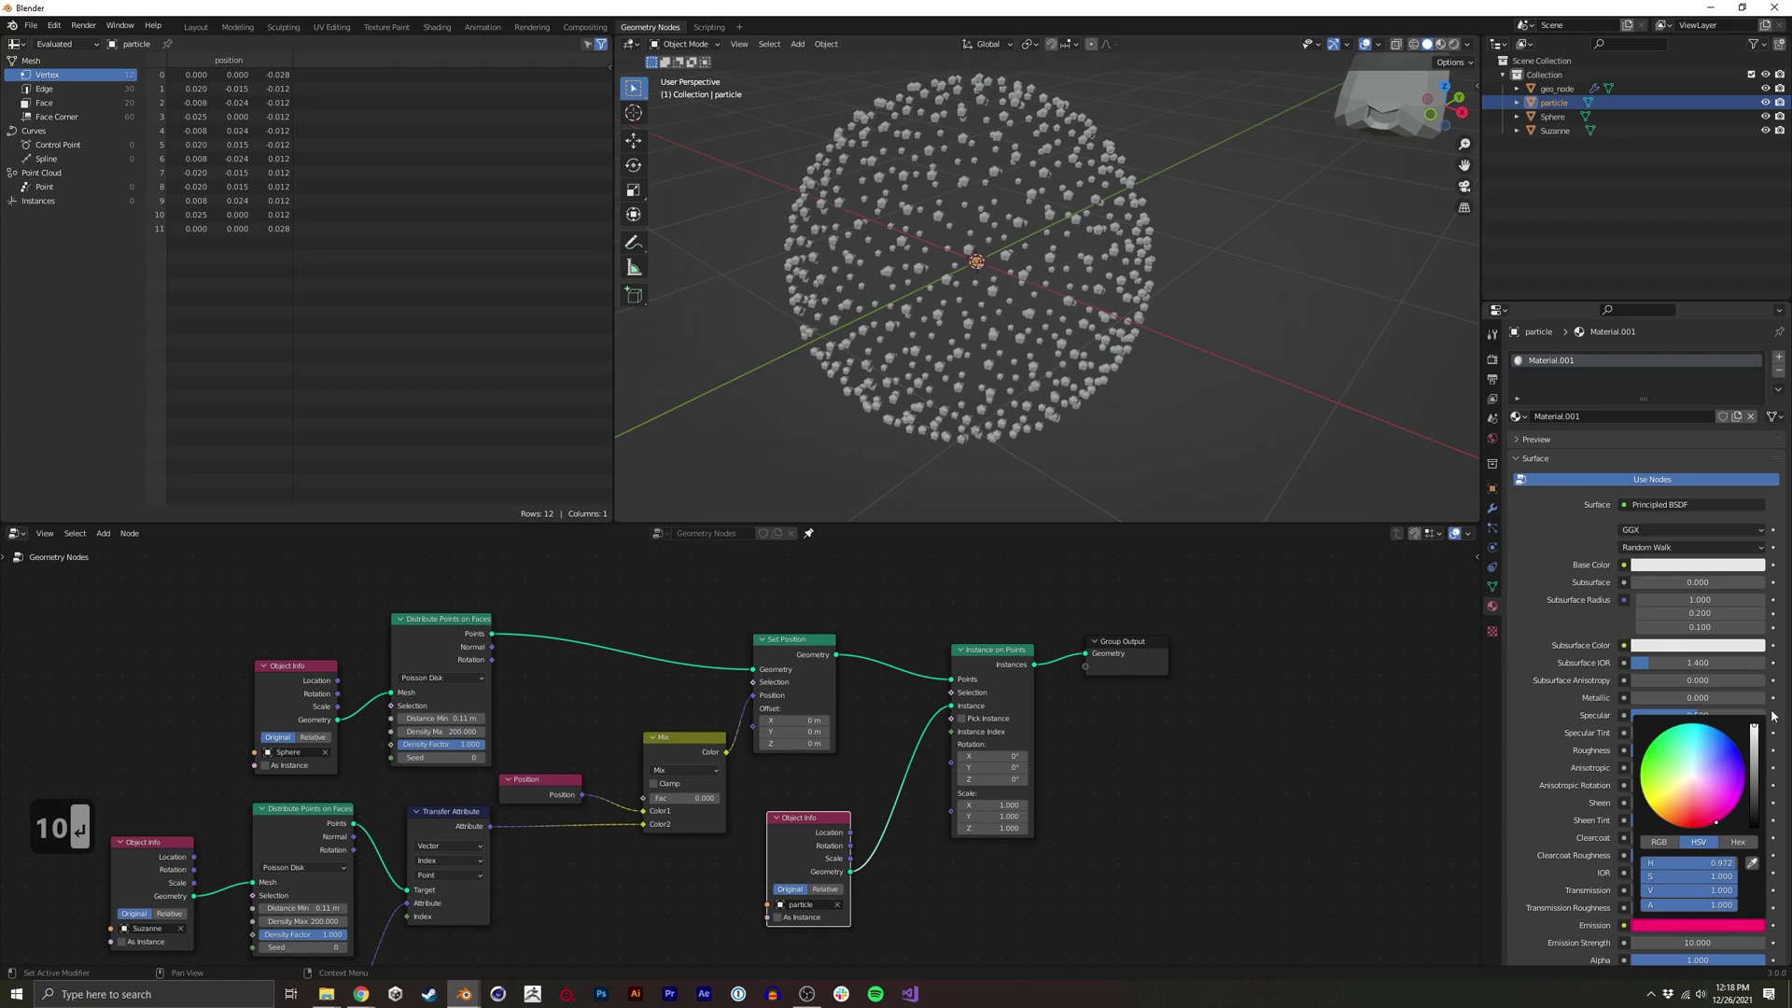
pyautogui.click(1698, 829)
# Enable Bloom in the Eevee render settings and switch the viewport to rendered shading
pyautogui.click(1493, 364)
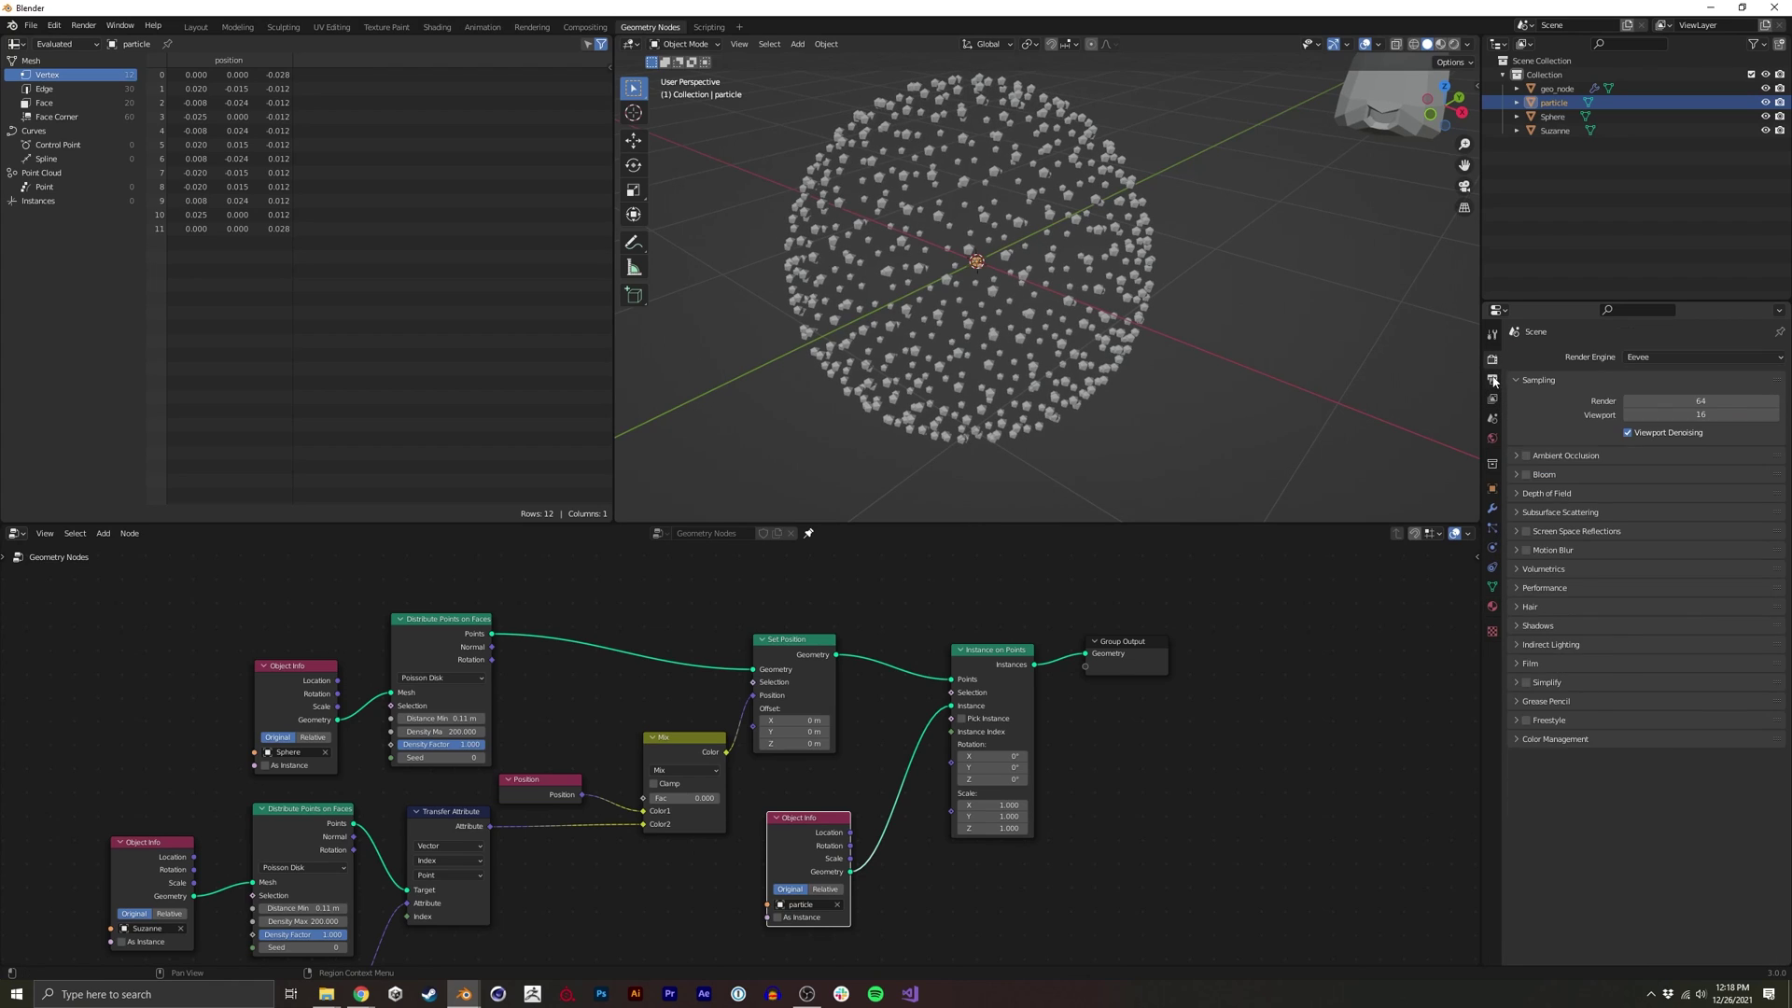
pyautogui.click(1527, 475)
pyautogui.click(1452, 44)
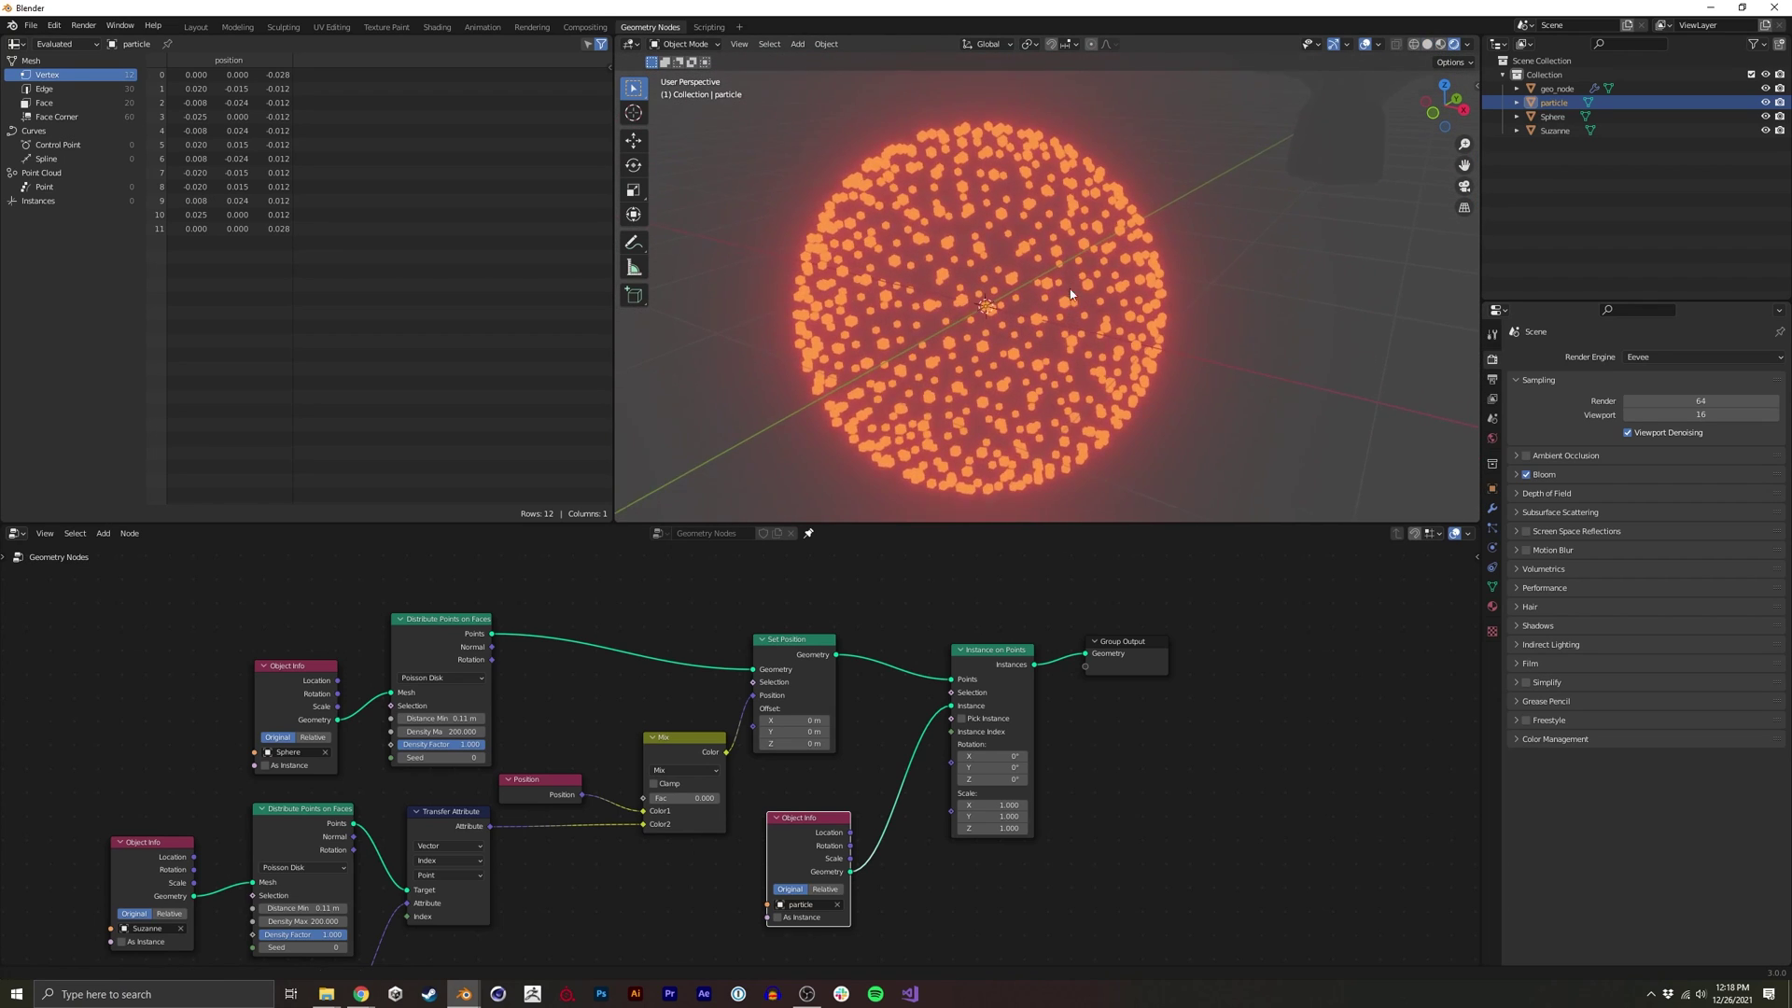
# Darken the world background color to black
pyautogui.click(1493, 490)
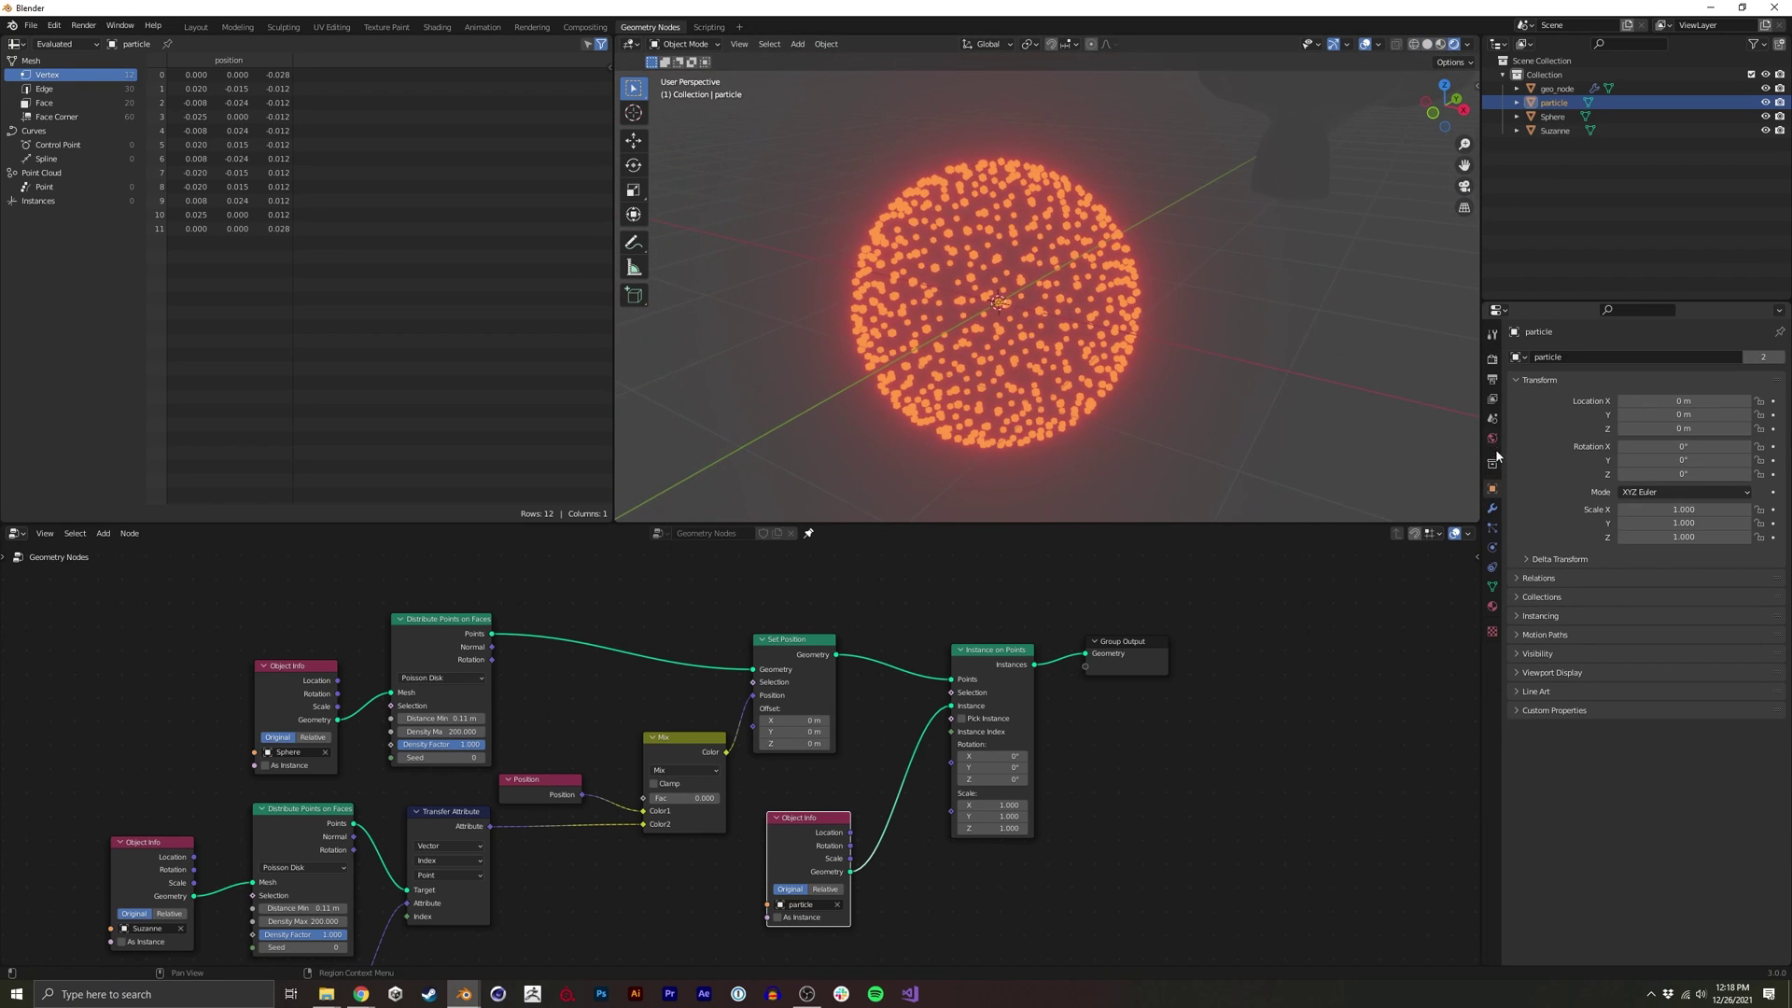
pyautogui.click(1492, 437)
pyautogui.click(1661, 450)
pyautogui.click(1754, 336)
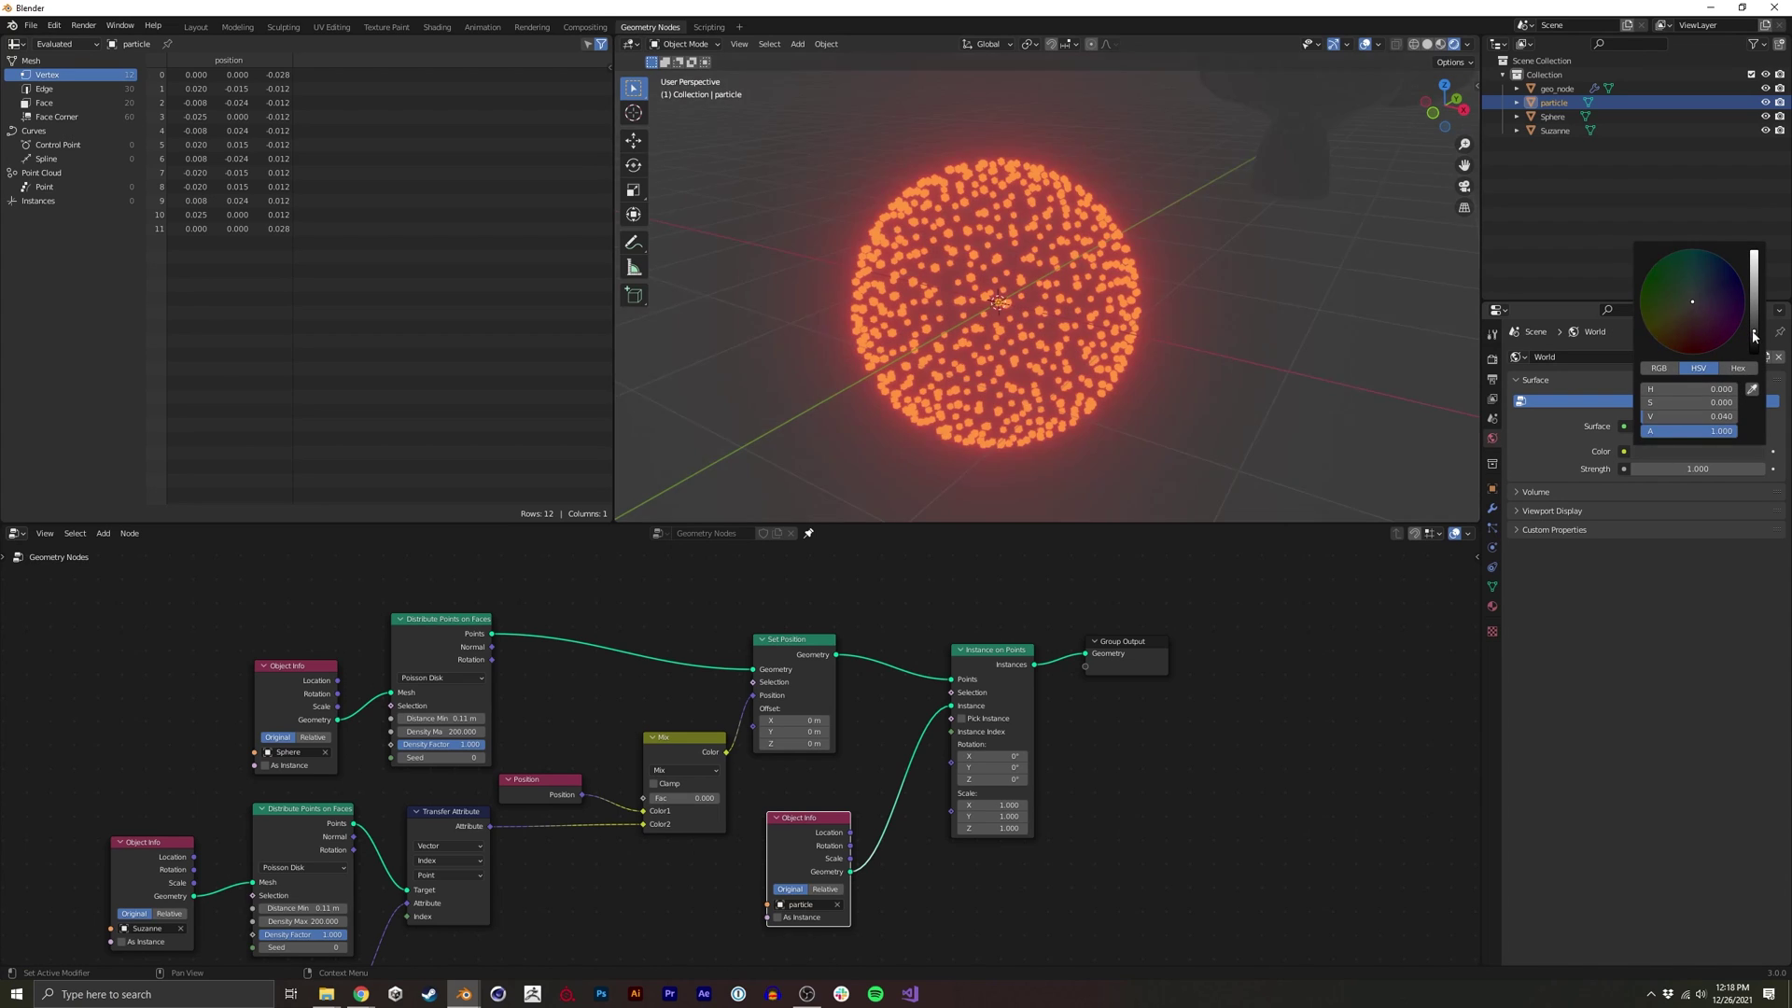
pyautogui.moveTo(1754, 336); pyautogui.dragTo(1754, 352)
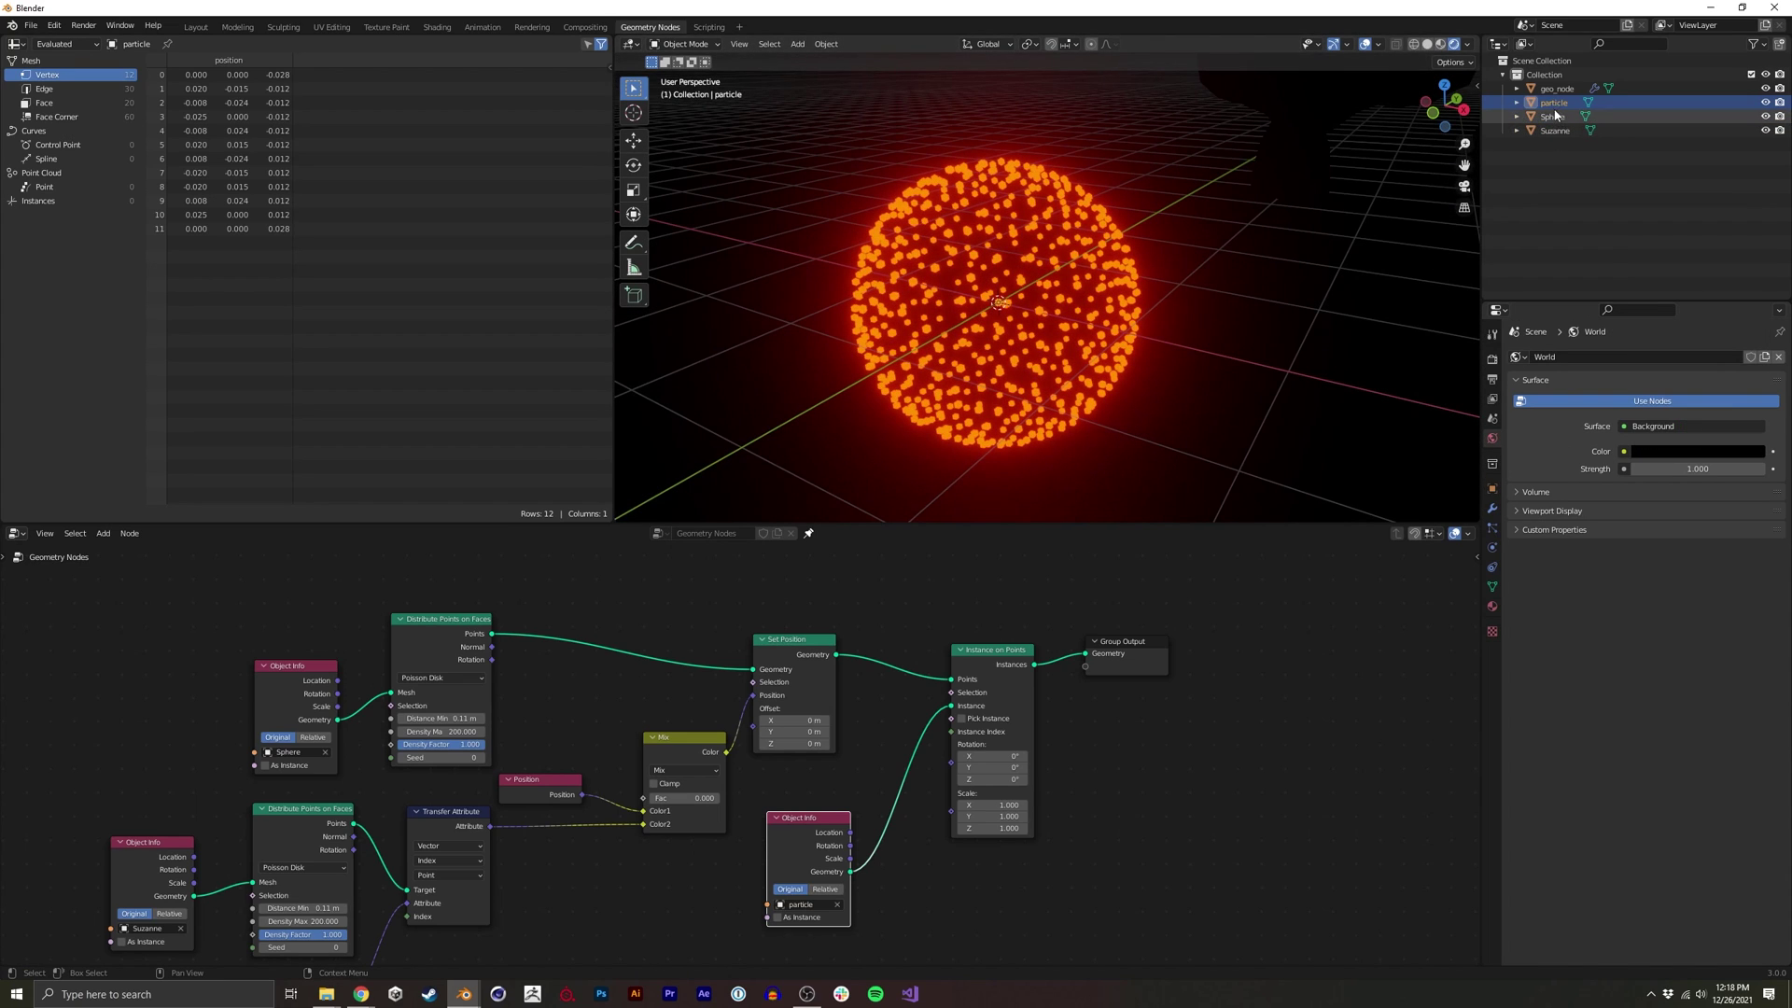
# Scale the particle mesh down further in Edit Mode to a radius of about 0.015 m
pyautogui.press('Tab')
pyautogui.press('s')
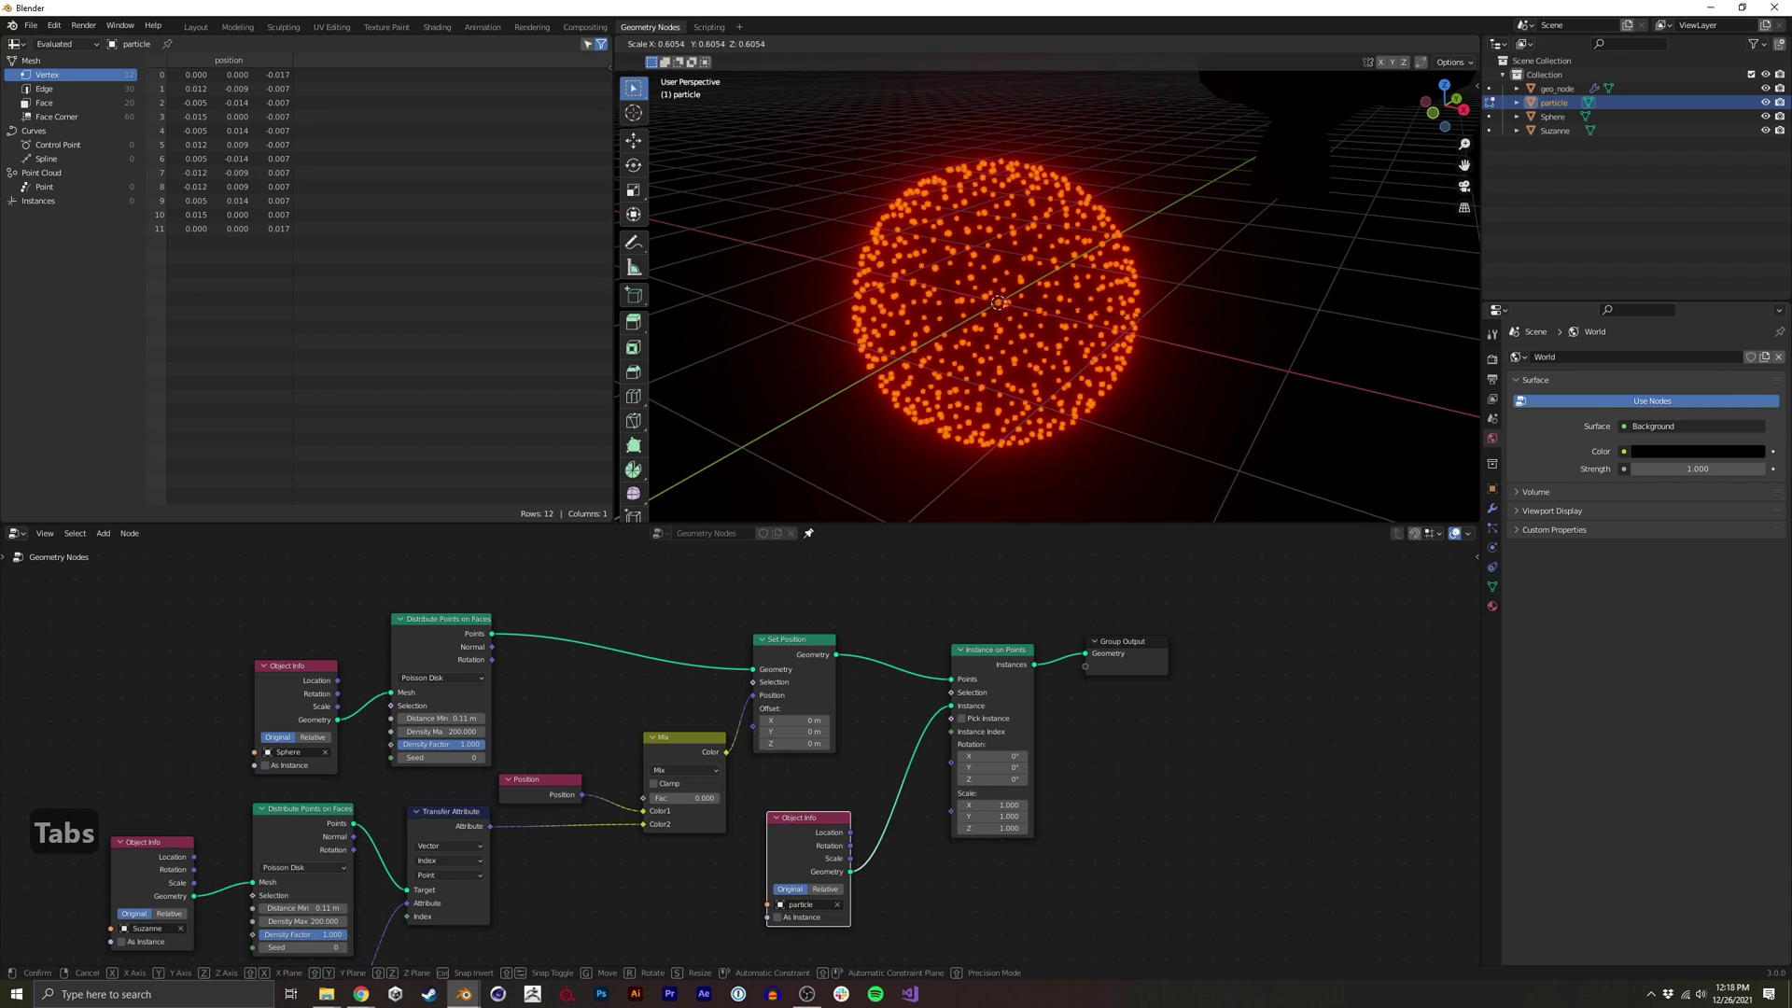
pyautogui.click(1174, 328)
pyautogui.press('Tab')
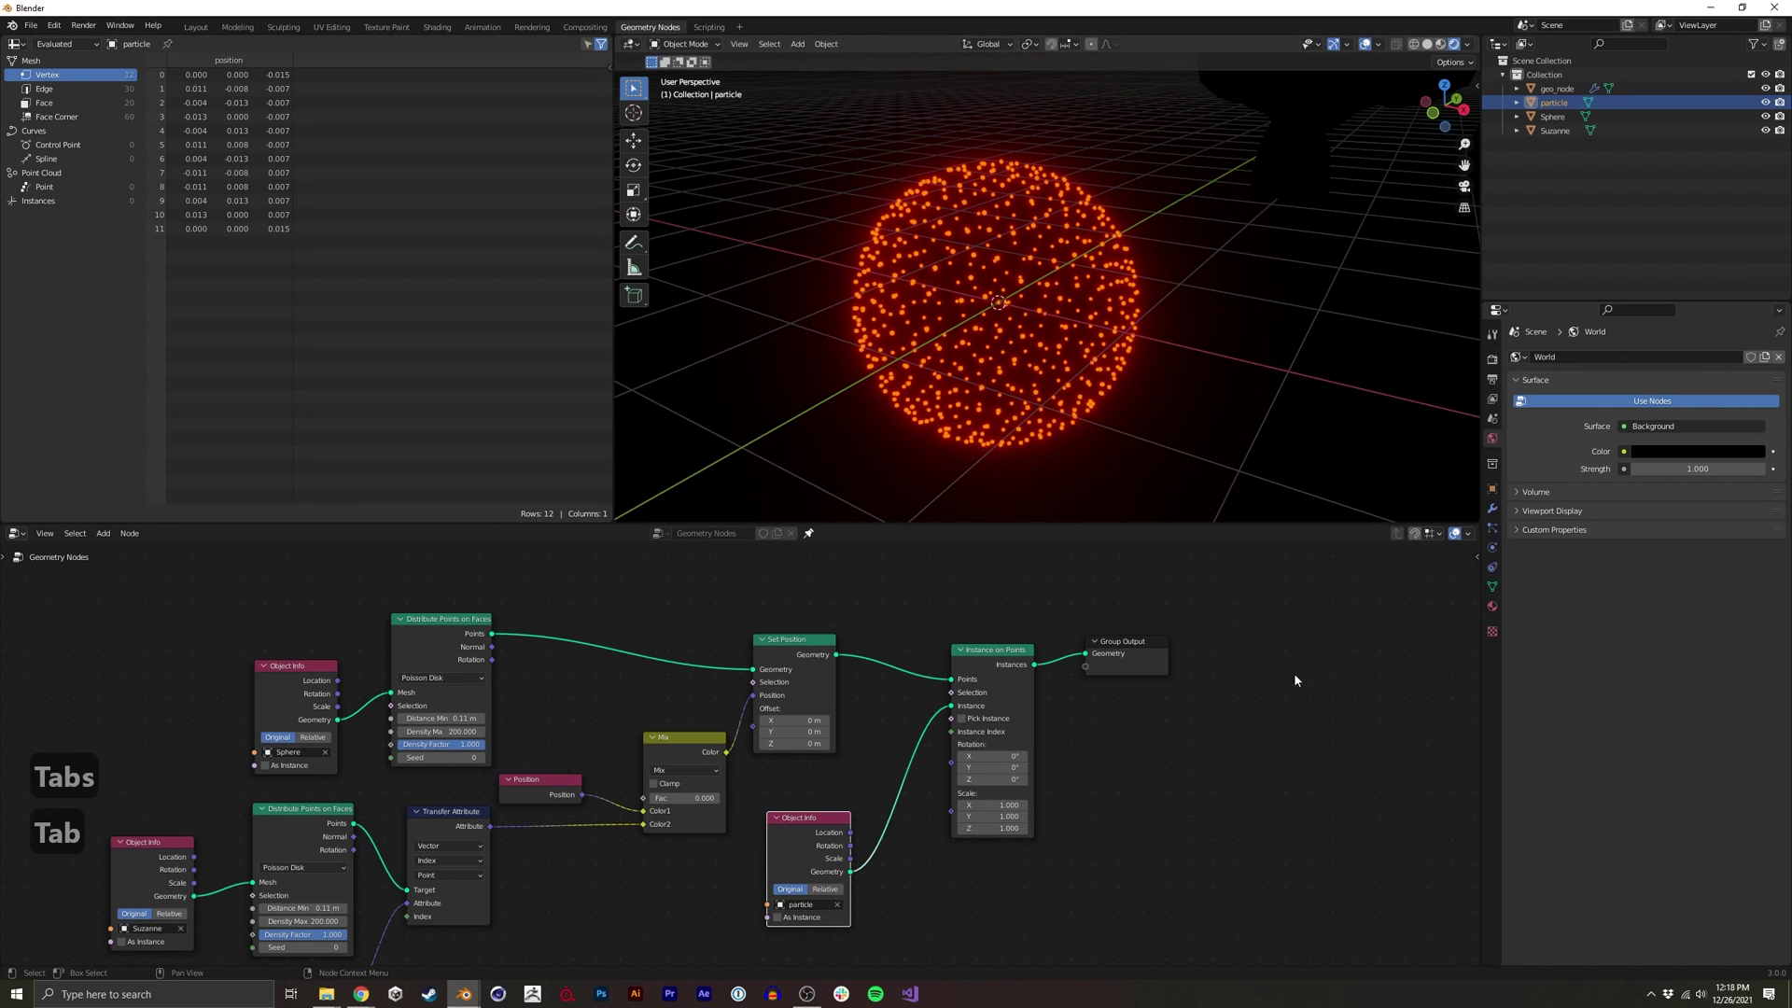
# Shift the particle material's emission color to a pinkish red with hue 0.996 and saturation 0.979
pyautogui.click(1492, 605)
pyautogui.click(1698, 925)
pyautogui.click(1698, 827)
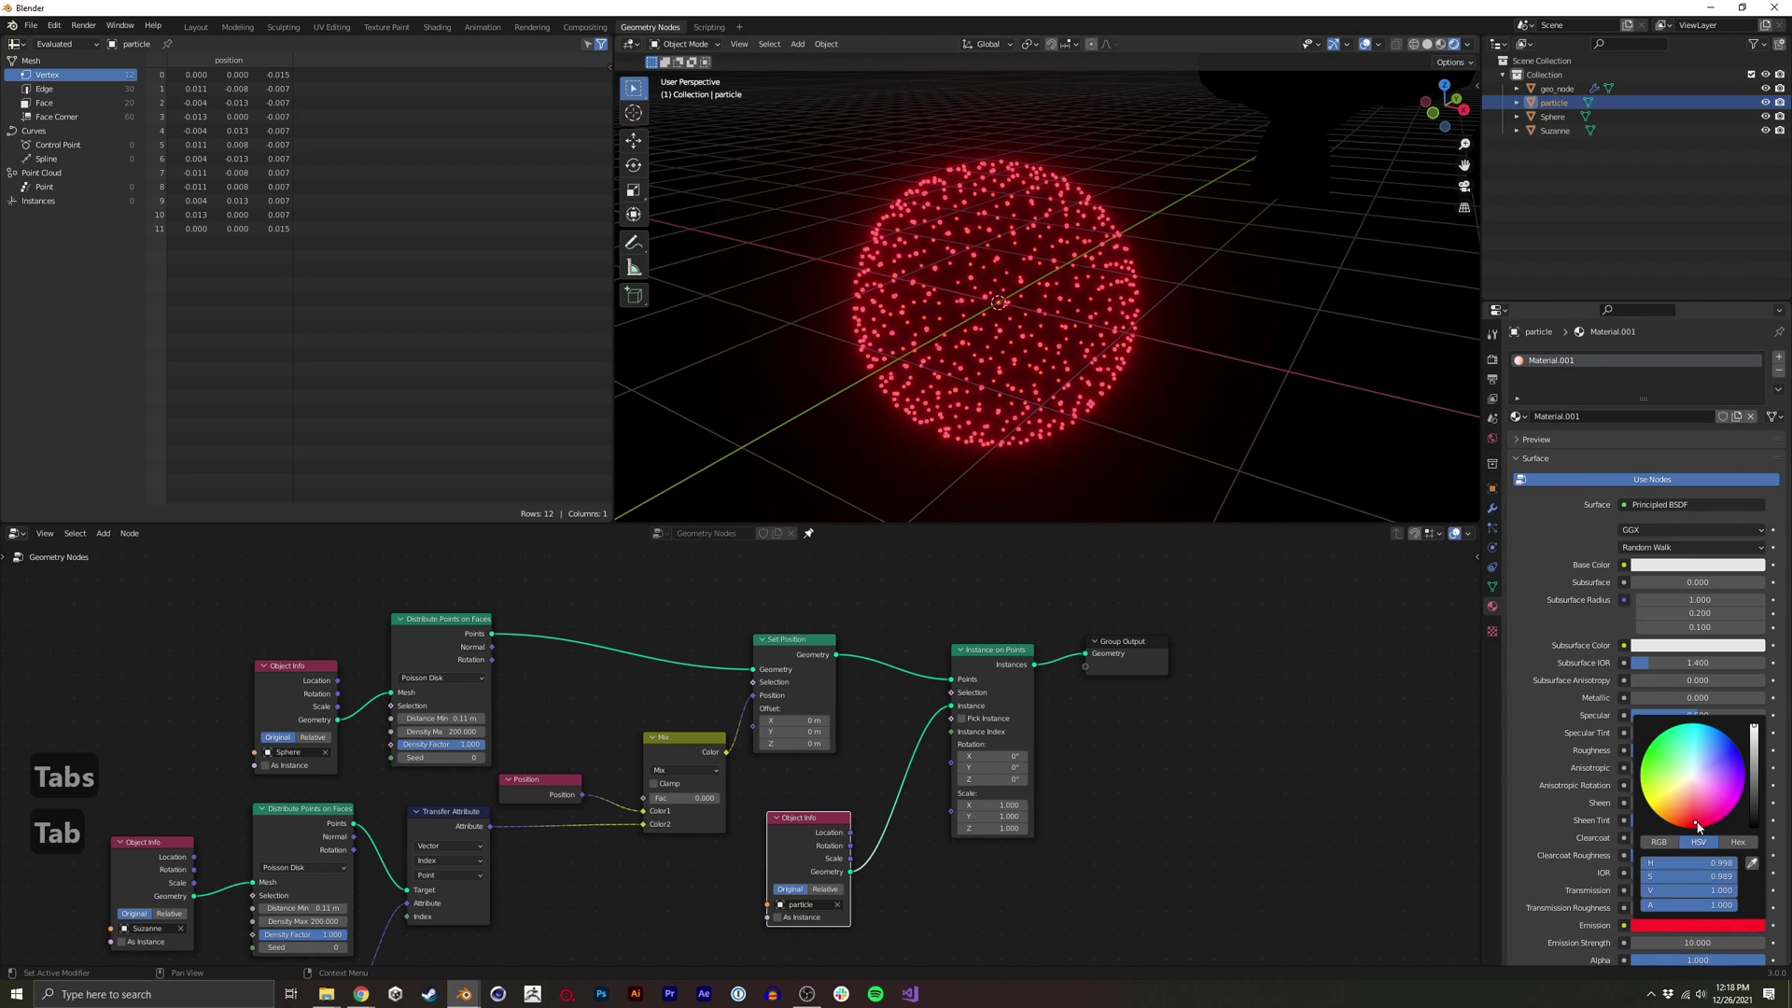
pyautogui.moveTo(1698, 827)
pyautogui.mouseDown()
pyautogui.moveTo(1725, 810)
pyautogui.moveTo(1692, 774)
pyautogui.moveTo(1663, 807)
pyautogui.moveTo(1698, 826)
pyautogui.mouseUp()
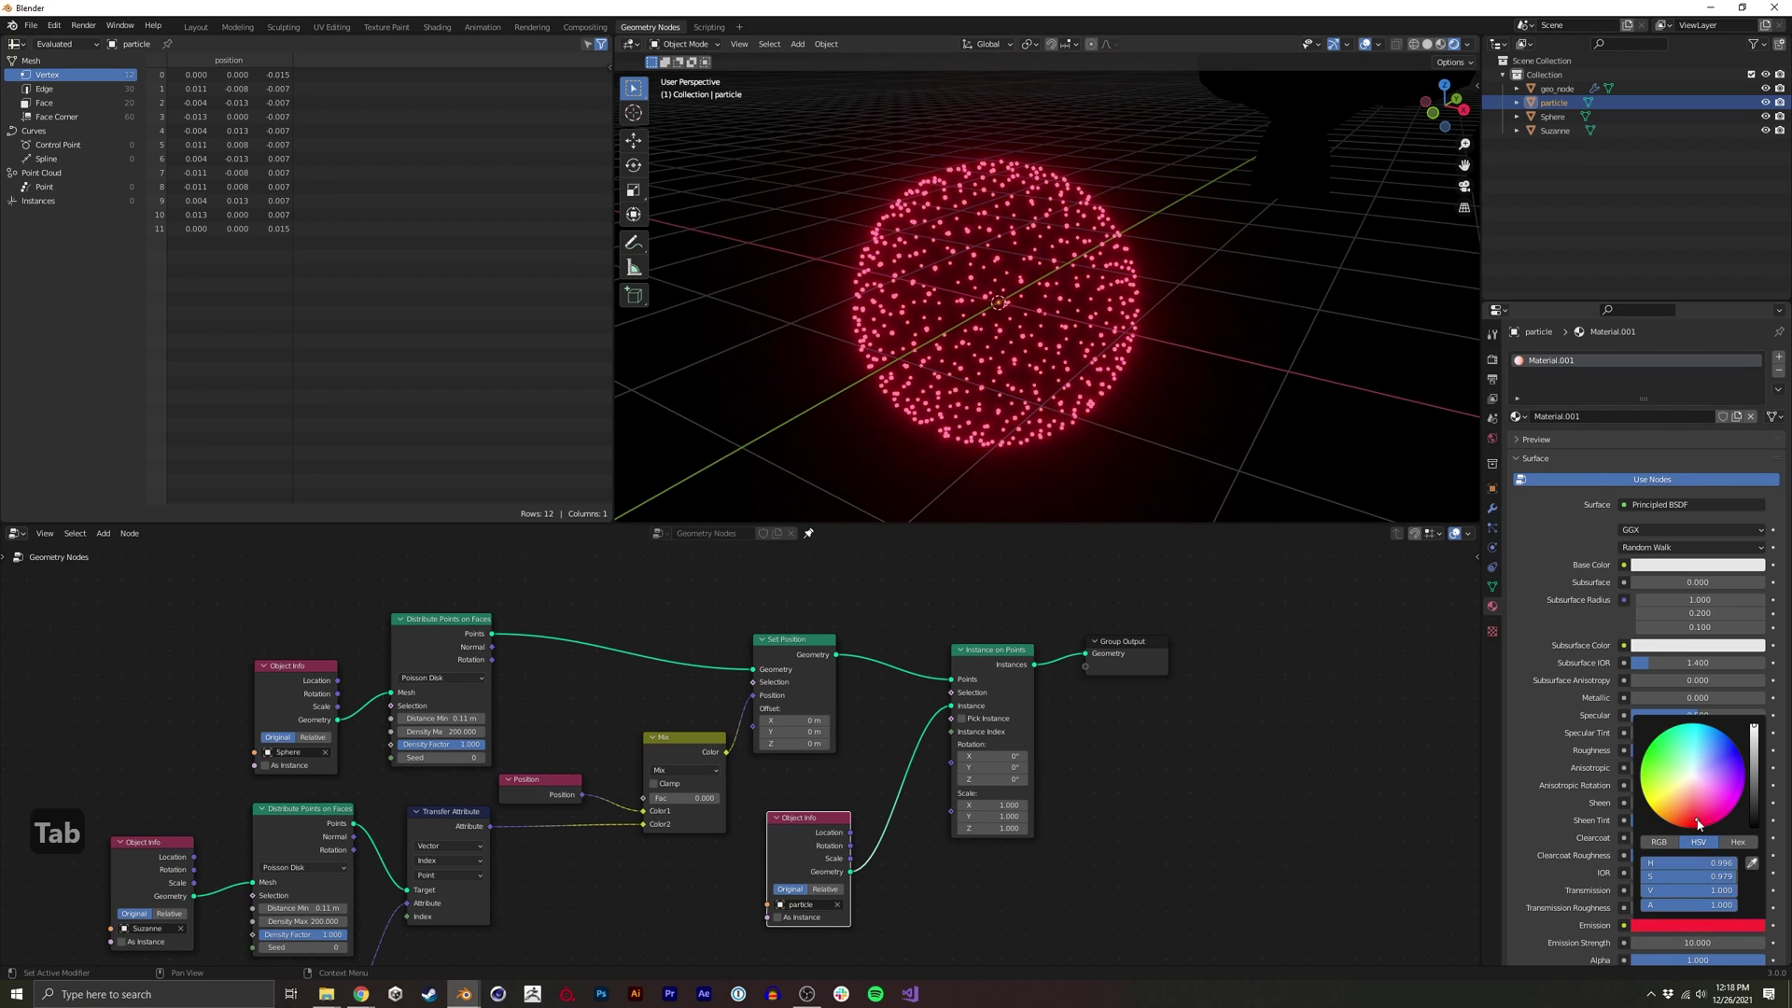
# Raise the Mix factor to 1.000 and inspect the glowing points in the Suzanne shape
pyautogui.moveTo(683, 794); pyautogui.dragTo(804, 732, button='middle')
pyautogui.moveTo(803, 732); pyautogui.dragTo(894, 745)
pyautogui.moveTo(721, 638); pyautogui.dragTo(804, 630, button='middle')
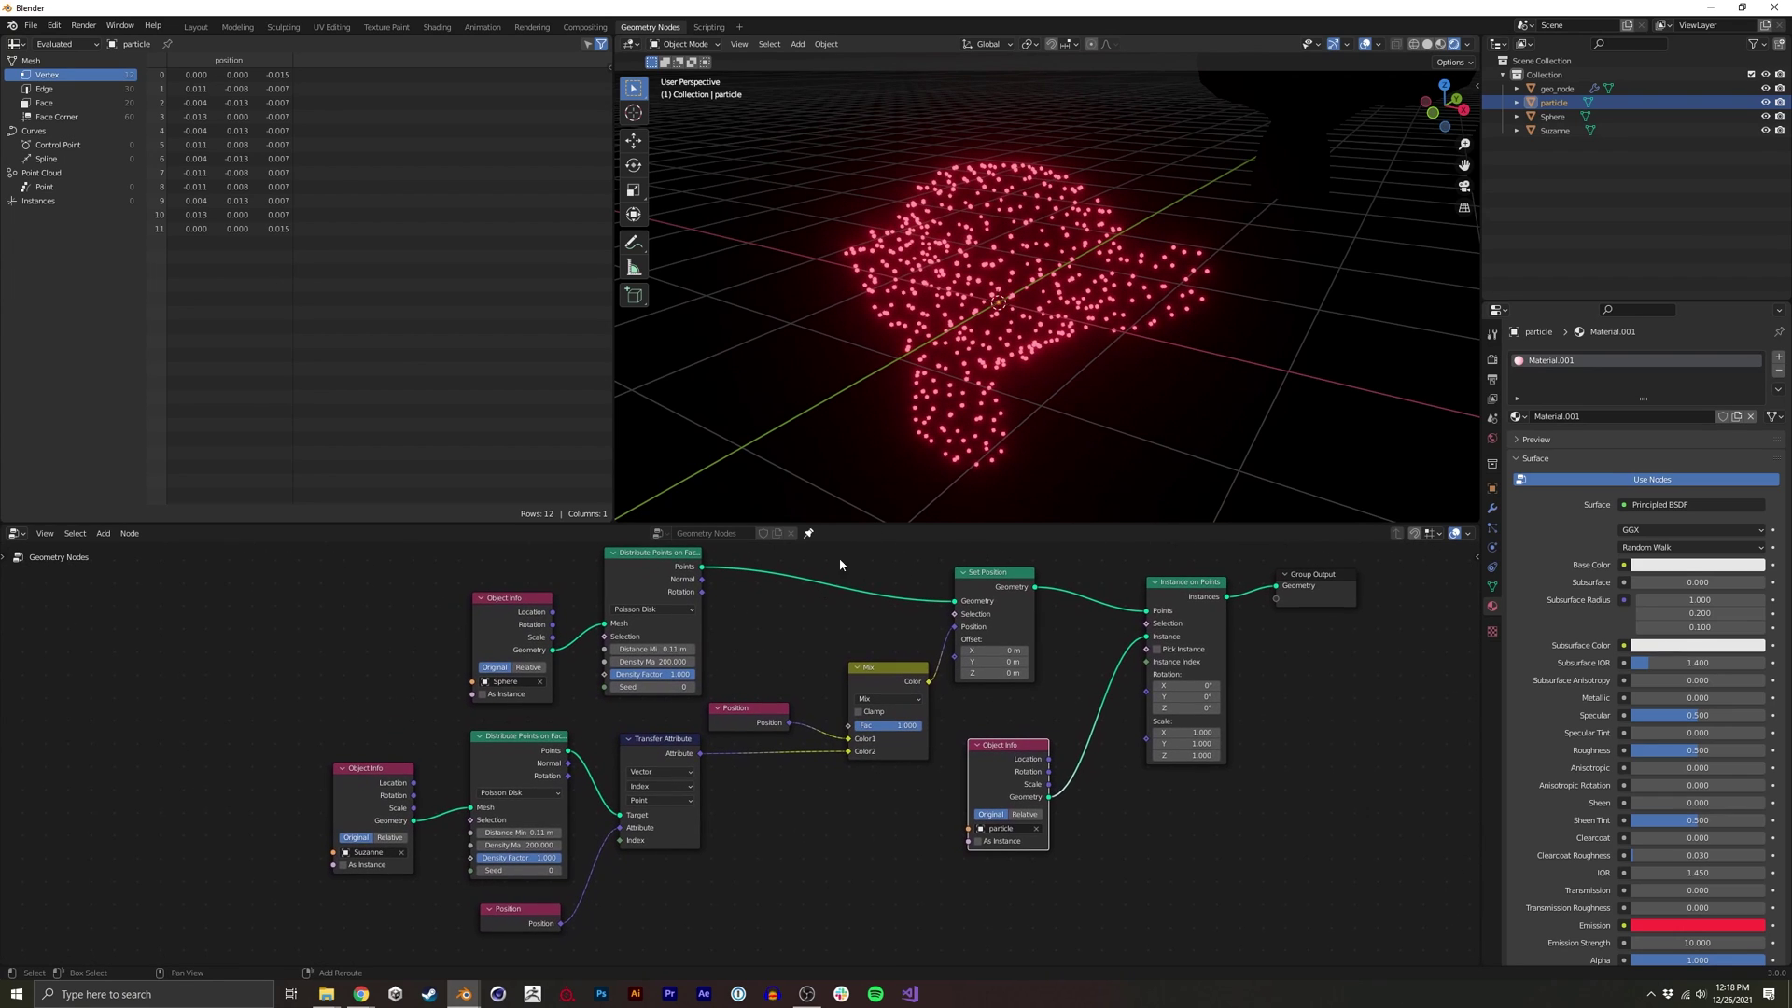
pyautogui.moveTo(903, 728)
pyautogui.mouseDown()
pyautogui.moveTo(833, 734)
pyautogui.moveTo(910, 727)
pyautogui.mouseUp()
pyautogui.moveTo(999, 295); pyautogui.dragTo(832, 460, button='middle')
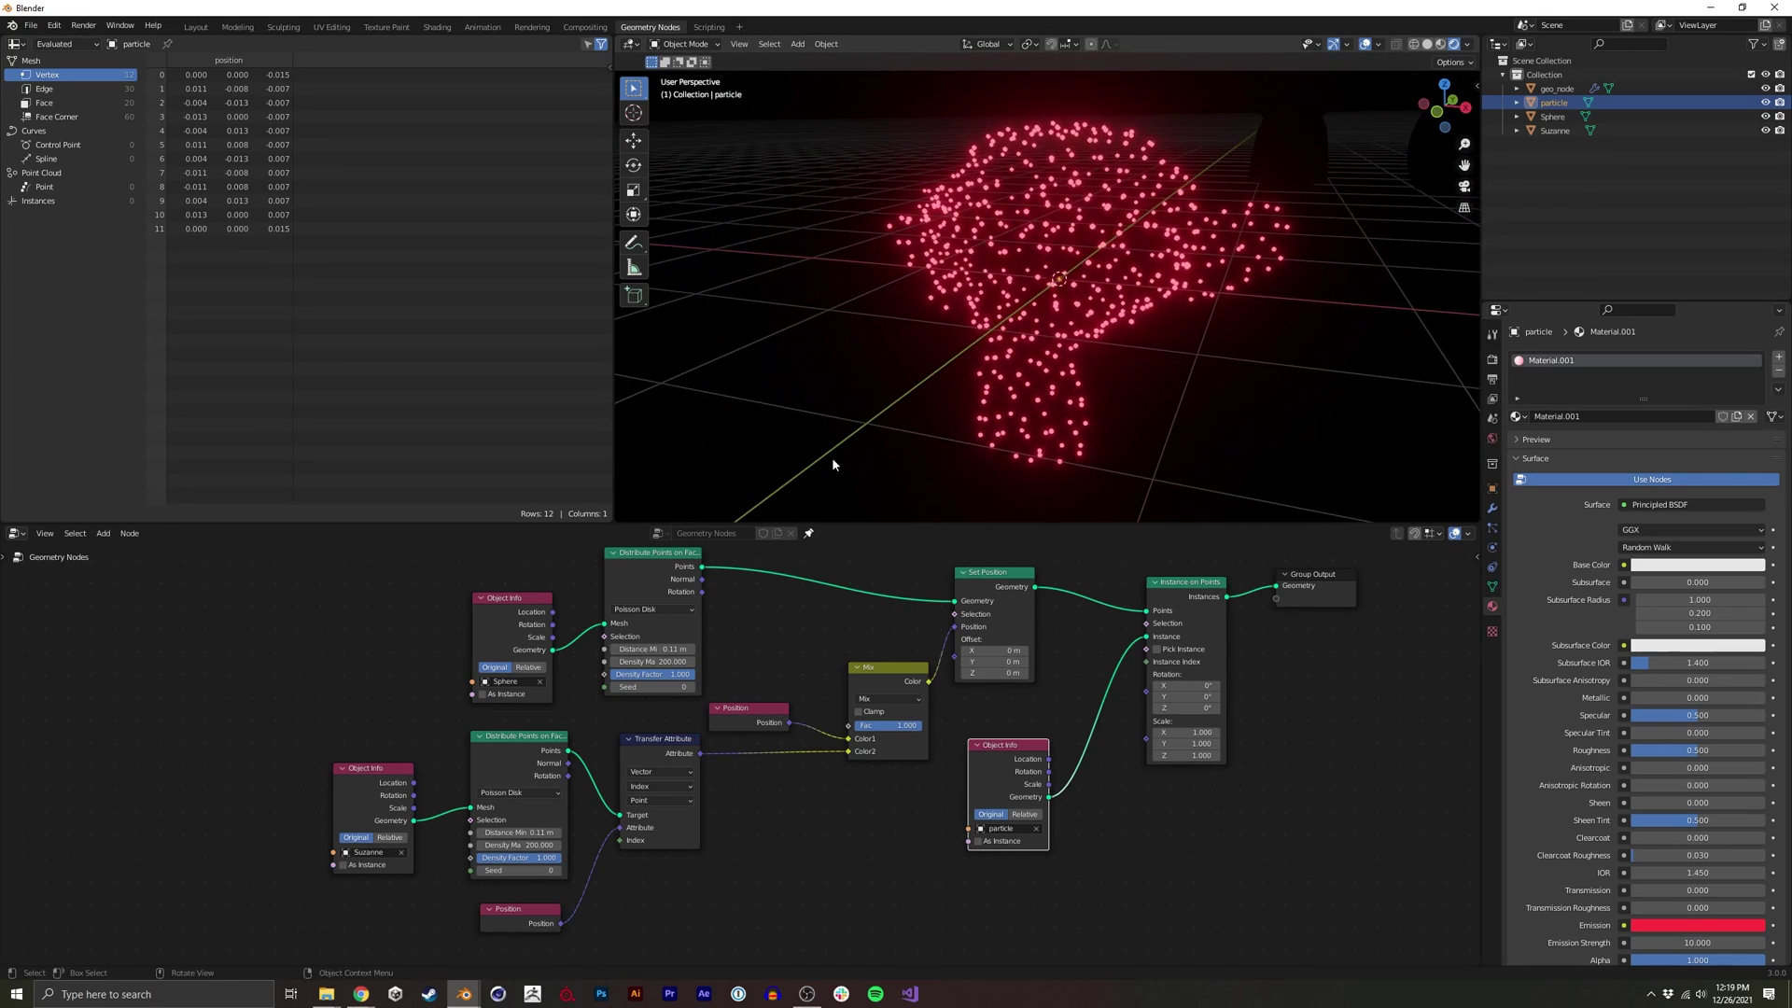
# Add a Value node, connect it to Density Max of both Distribute Points on Faces nodes, and reposition the Sphere and Suzanne Object Info nodes
pyautogui.moveTo(274, 704); pyautogui.dragTo(372, 708, button='middle')
pyautogui.hotkey('shift', 'a')
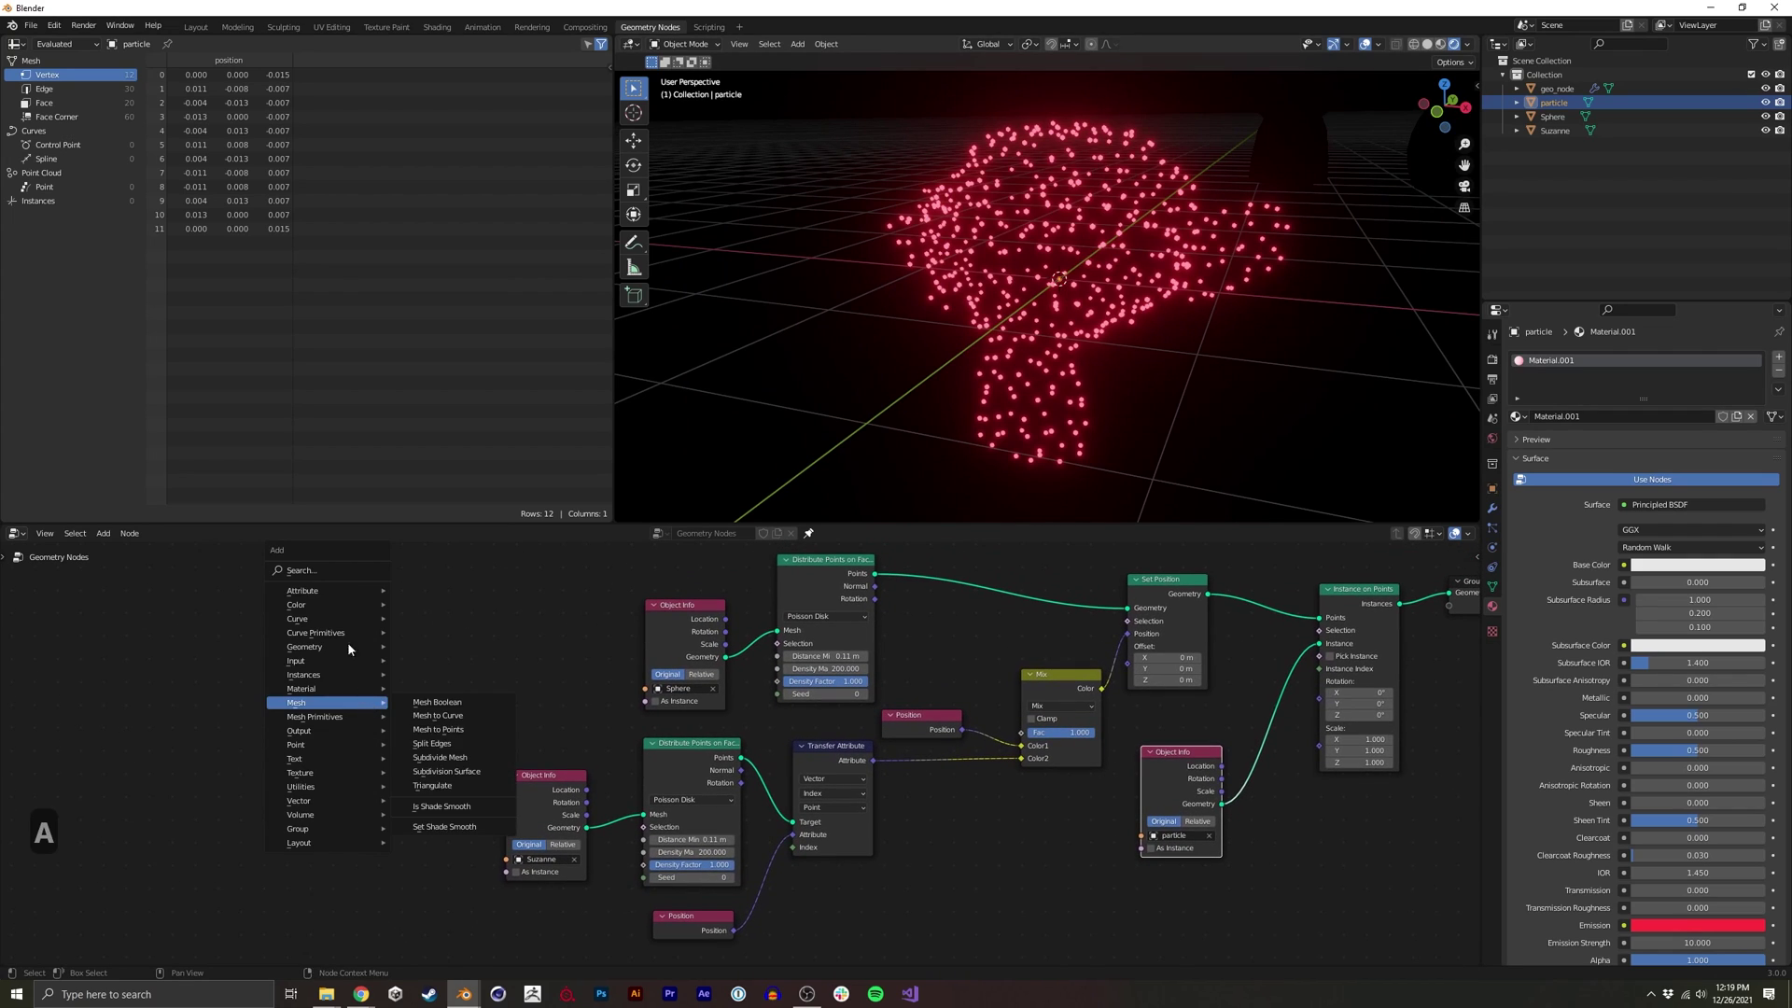
pyautogui.click(327, 576)
pyautogui.write('val')
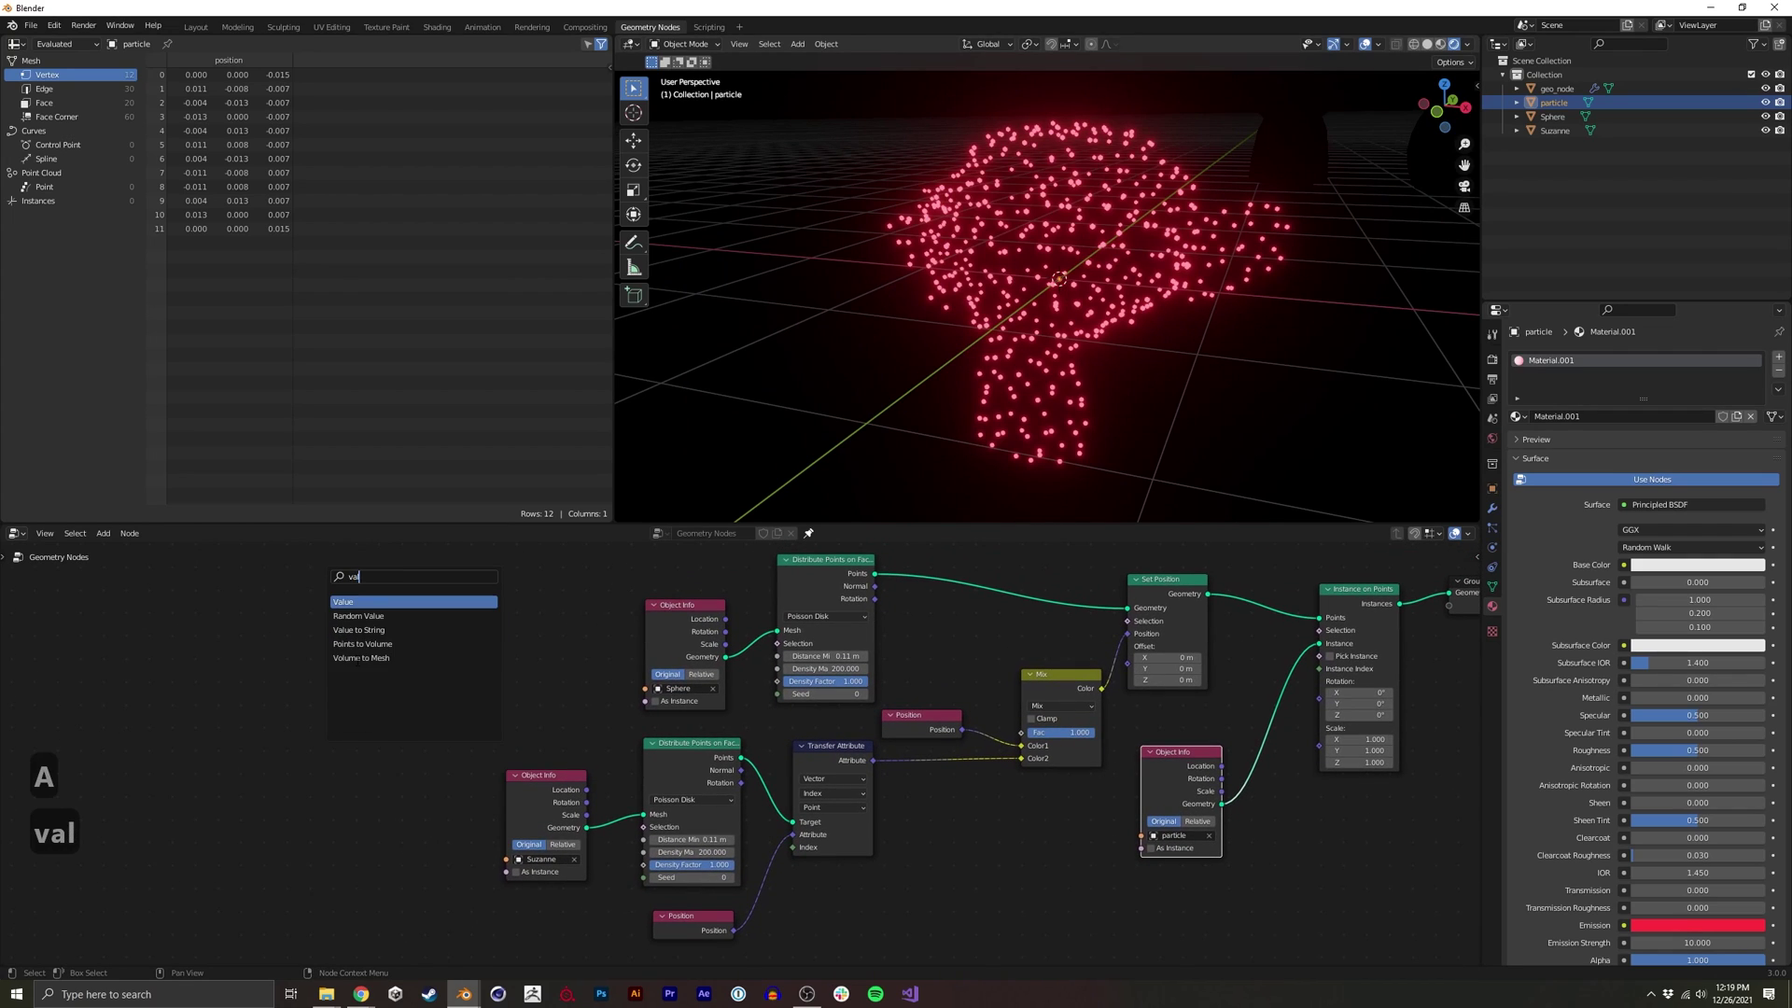
pyautogui.press('Return')
pyautogui.press('Return')
pyautogui.moveTo(368, 583); pyautogui.dragTo(777, 669)
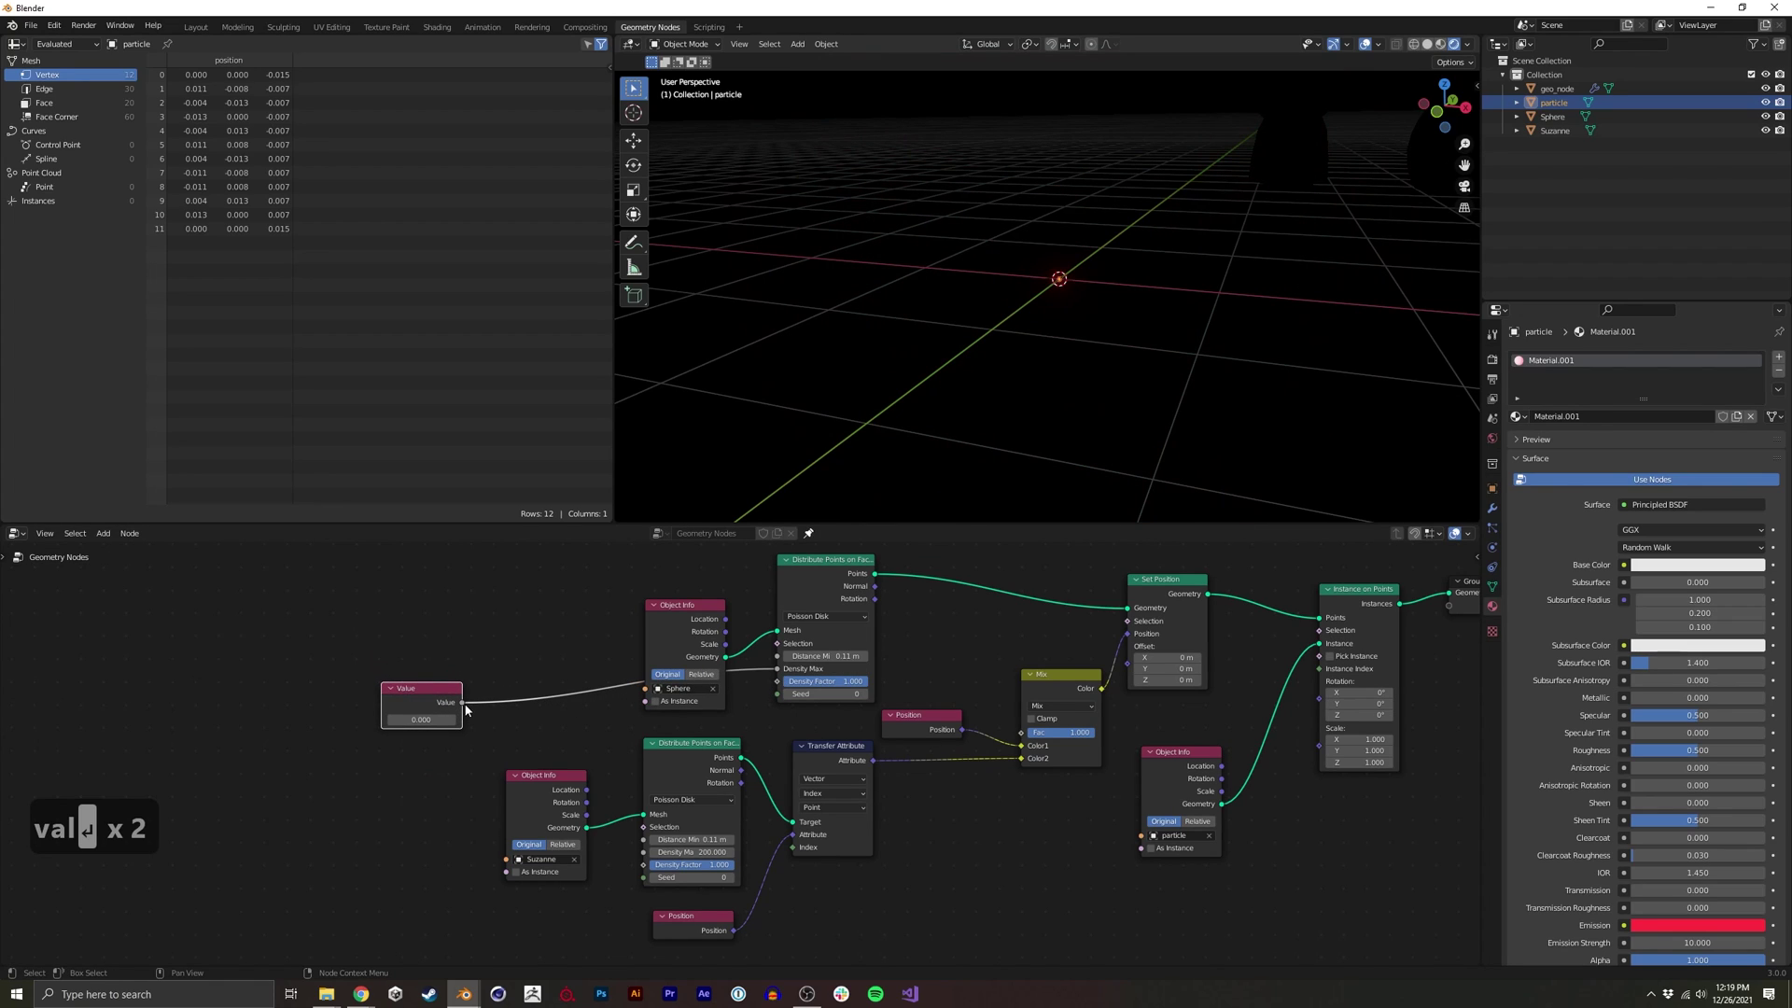
pyautogui.moveTo(462, 702); pyautogui.dragTo(538, 704)
pyautogui.moveTo(671, 607); pyautogui.dragTo(657, 556)
pyautogui.moveTo(538, 782); pyautogui.dragTo(506, 798)
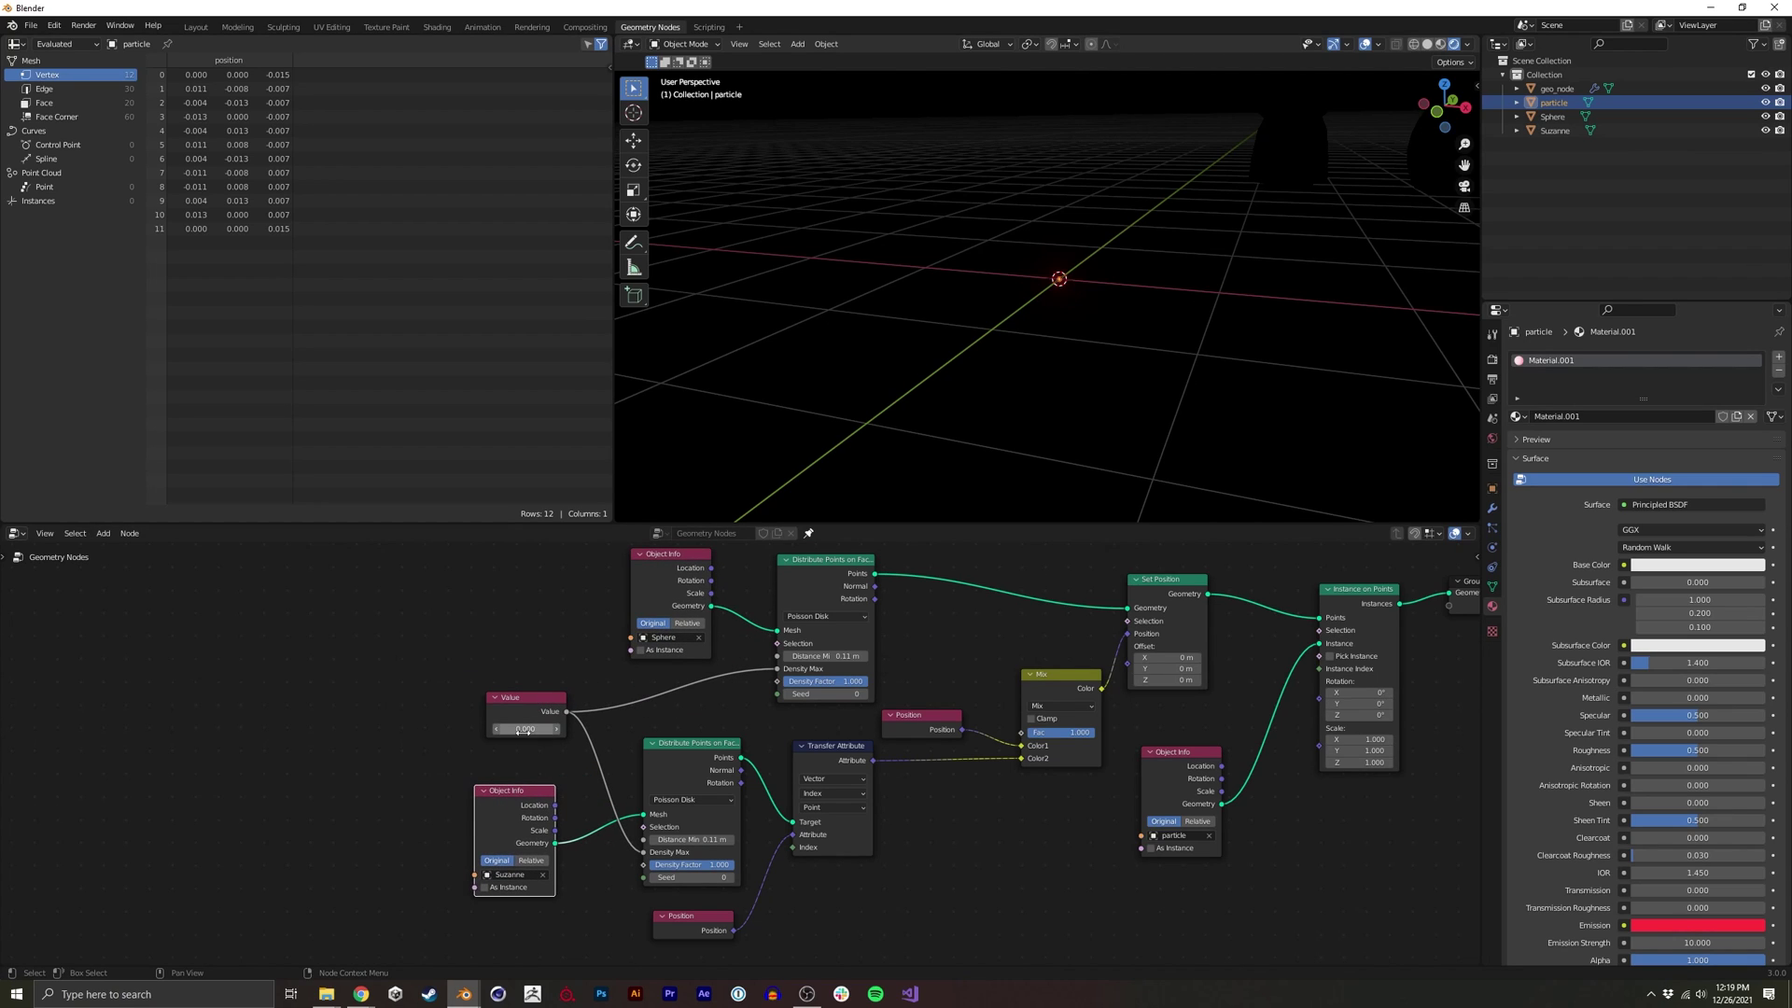
# Set the Value node driving both point densities to 200
pyautogui.click(523, 730)
pyautogui.write('200')
pyautogui.press('Return')
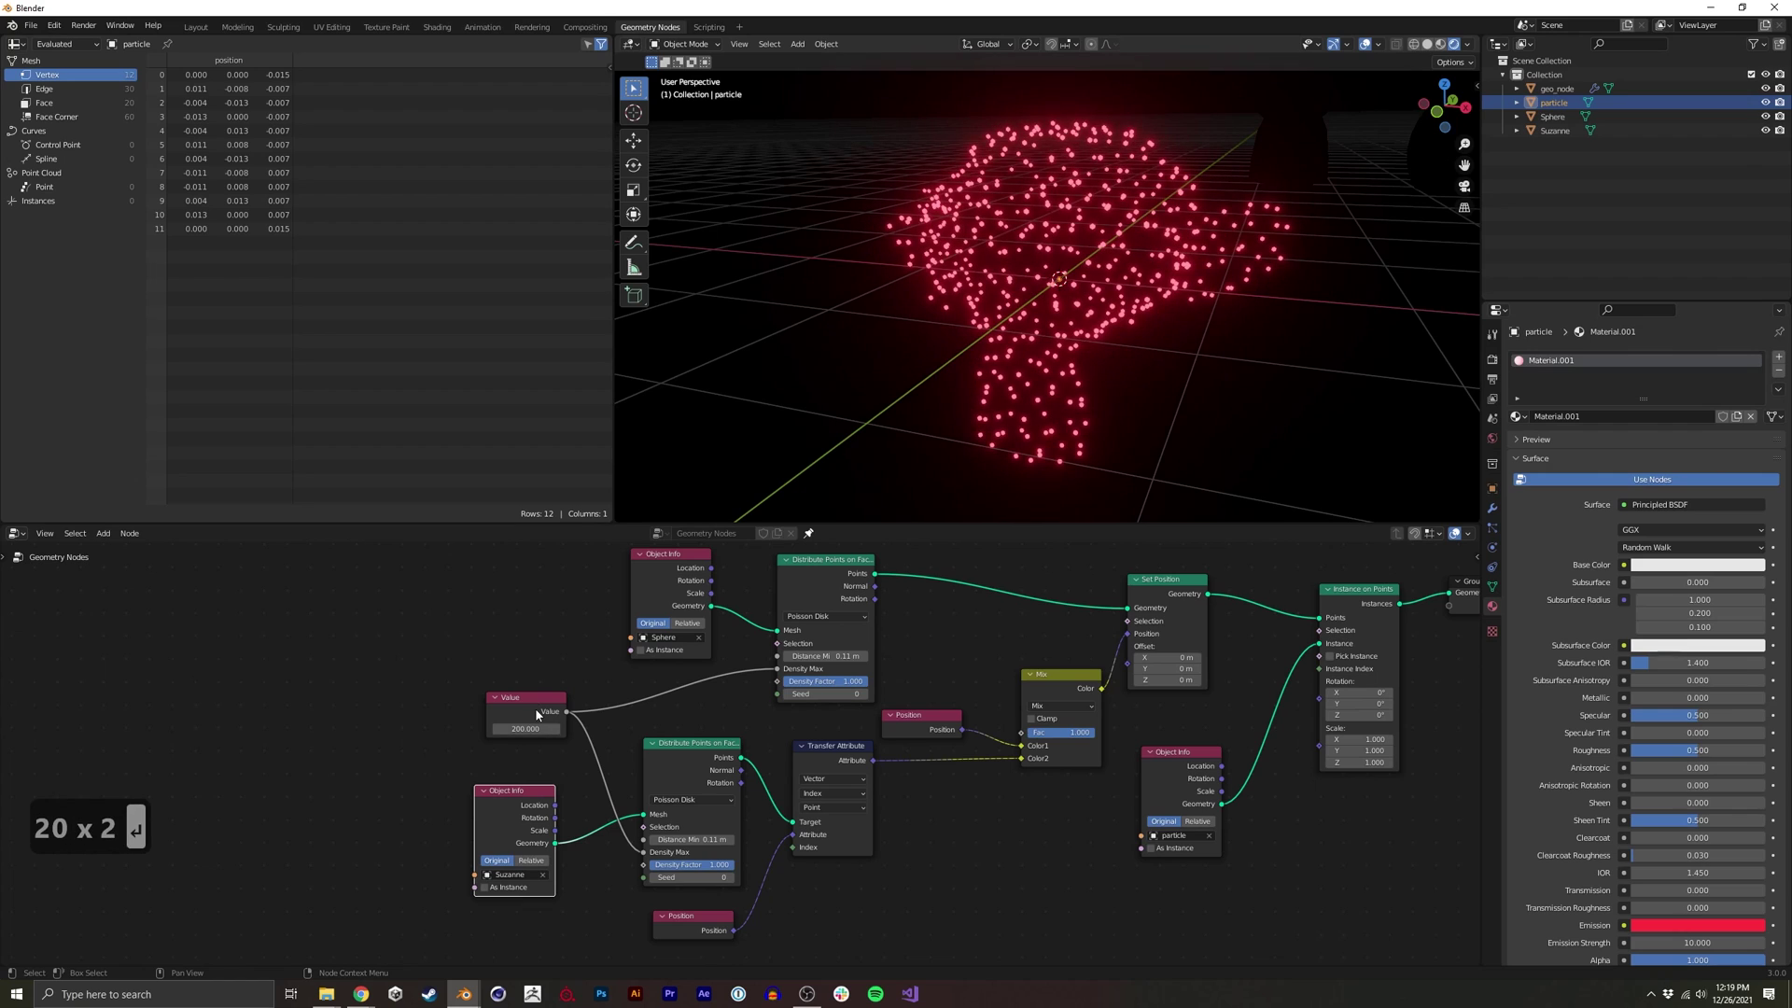
# Set the shared density Value node to 500 and move it further away from the distribution nodes
pyautogui.click(526, 727)
pyautogui.write('500')
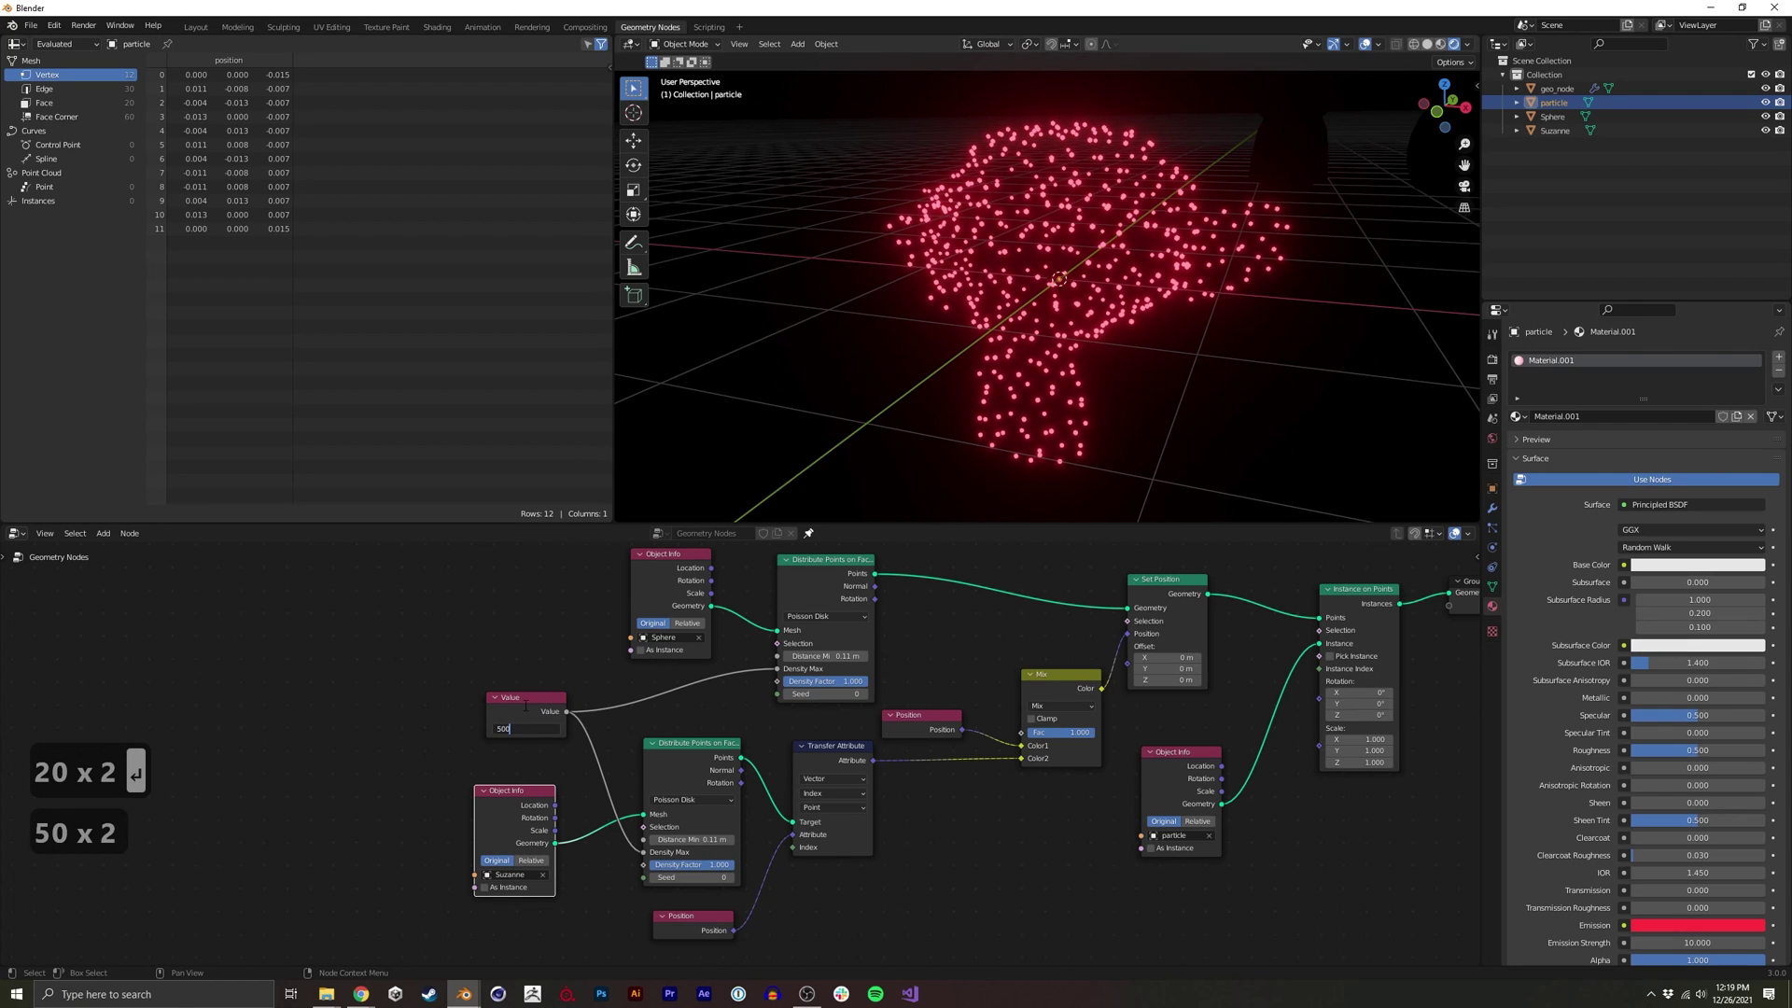
pyautogui.press('Return')
pyautogui.moveTo(949, 374); pyautogui.dragTo(936, 373, button='middle')
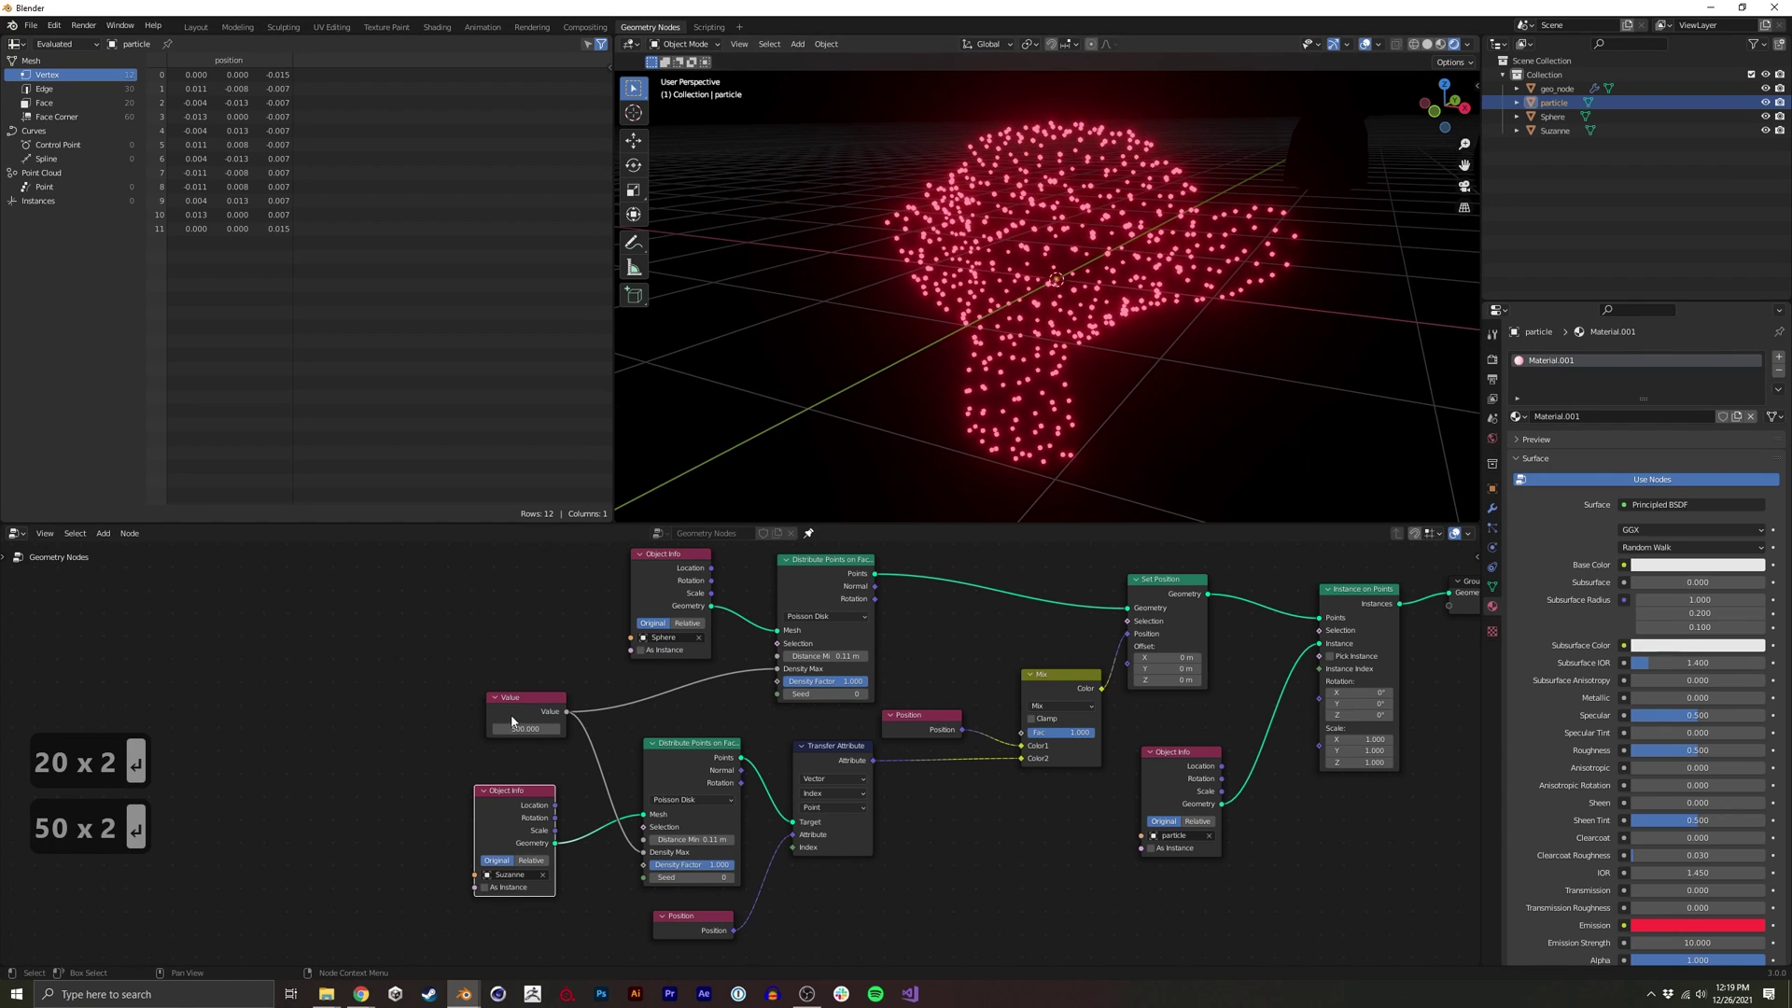
pyautogui.moveTo(511, 720); pyautogui.dragTo(467, 730)
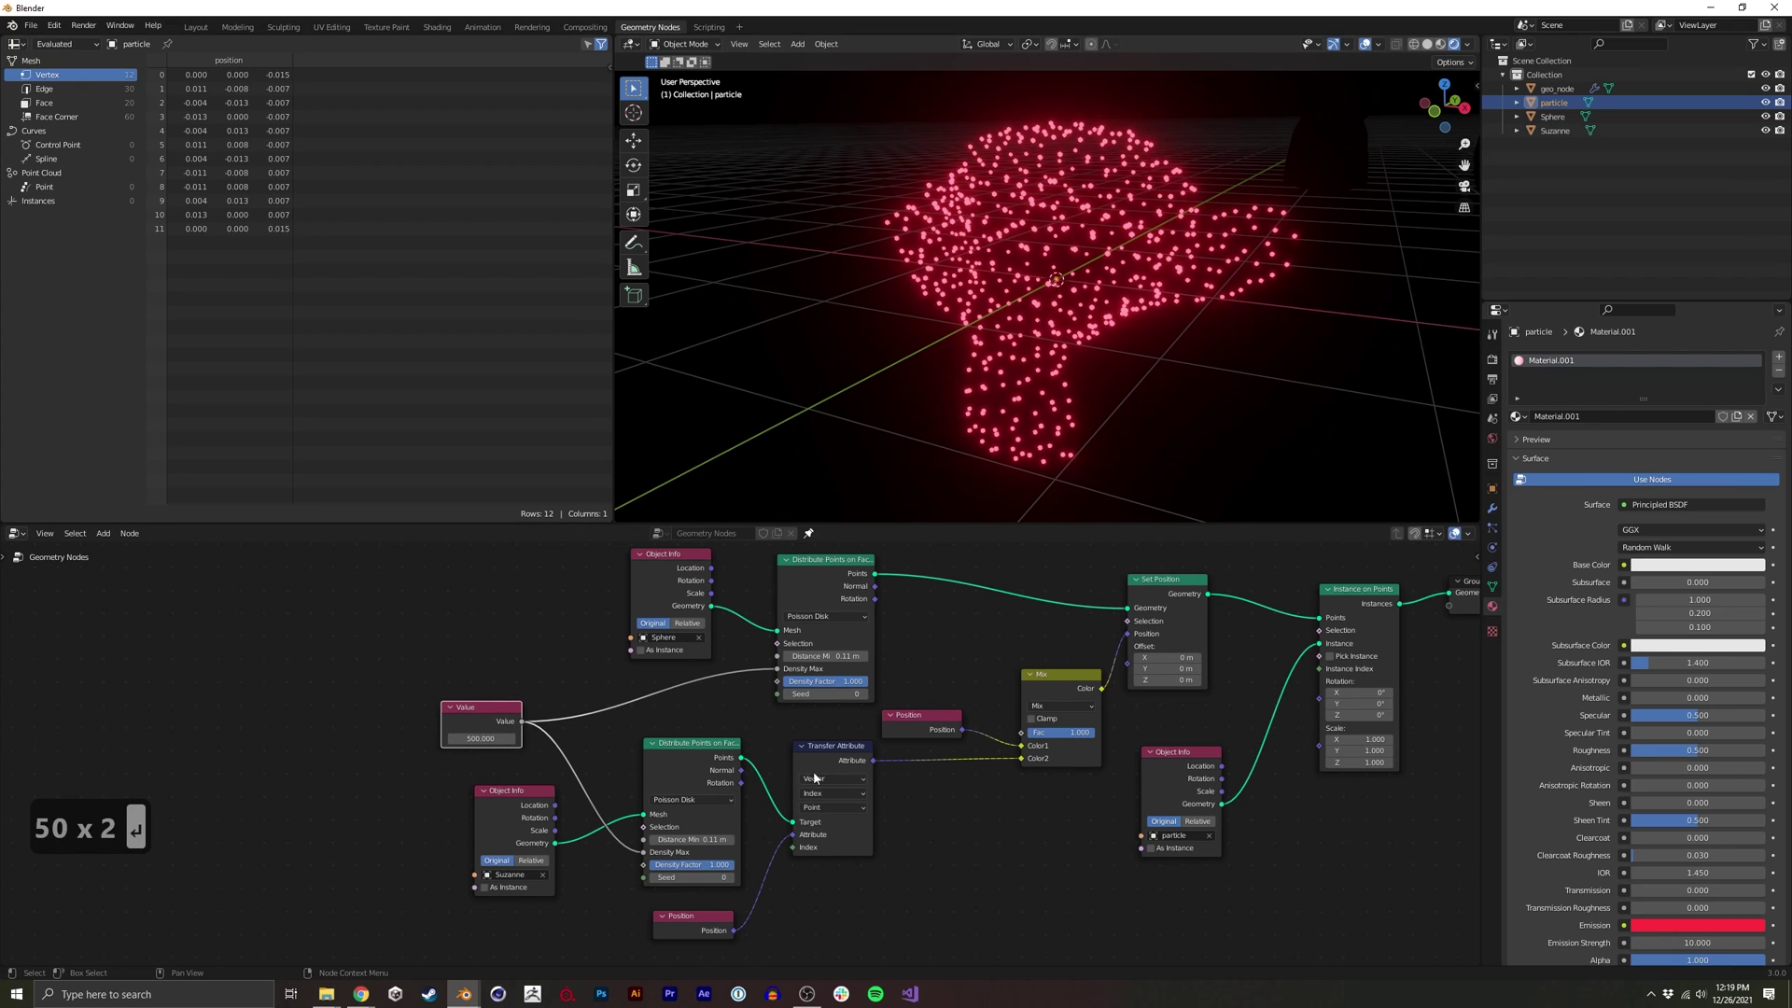
# Label the density Value node particle_count
pyautogui.press('n')
pyautogui.click(1392, 615)
pyautogui.write('part')
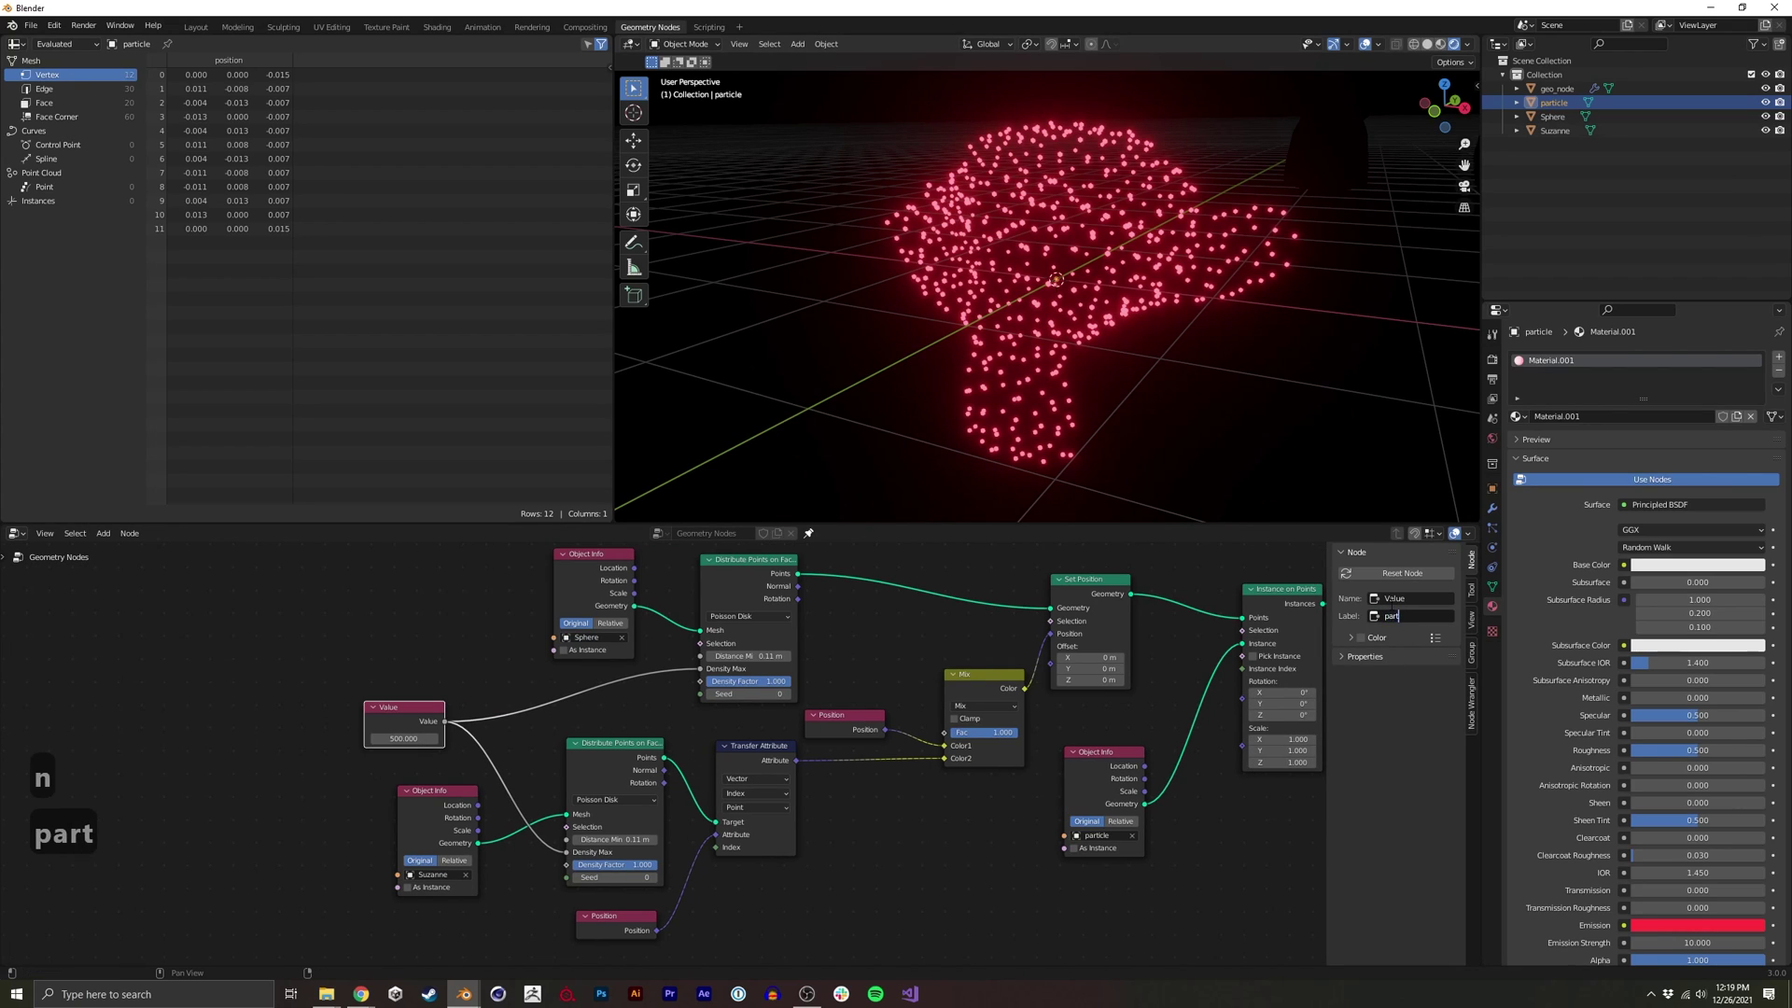
pyautogui.write('ic')
pyautogui.press('BackSpace')
pyautogui.press('BackSpace')
pyautogui.press('BackSpace')
pyautogui.write('ti')
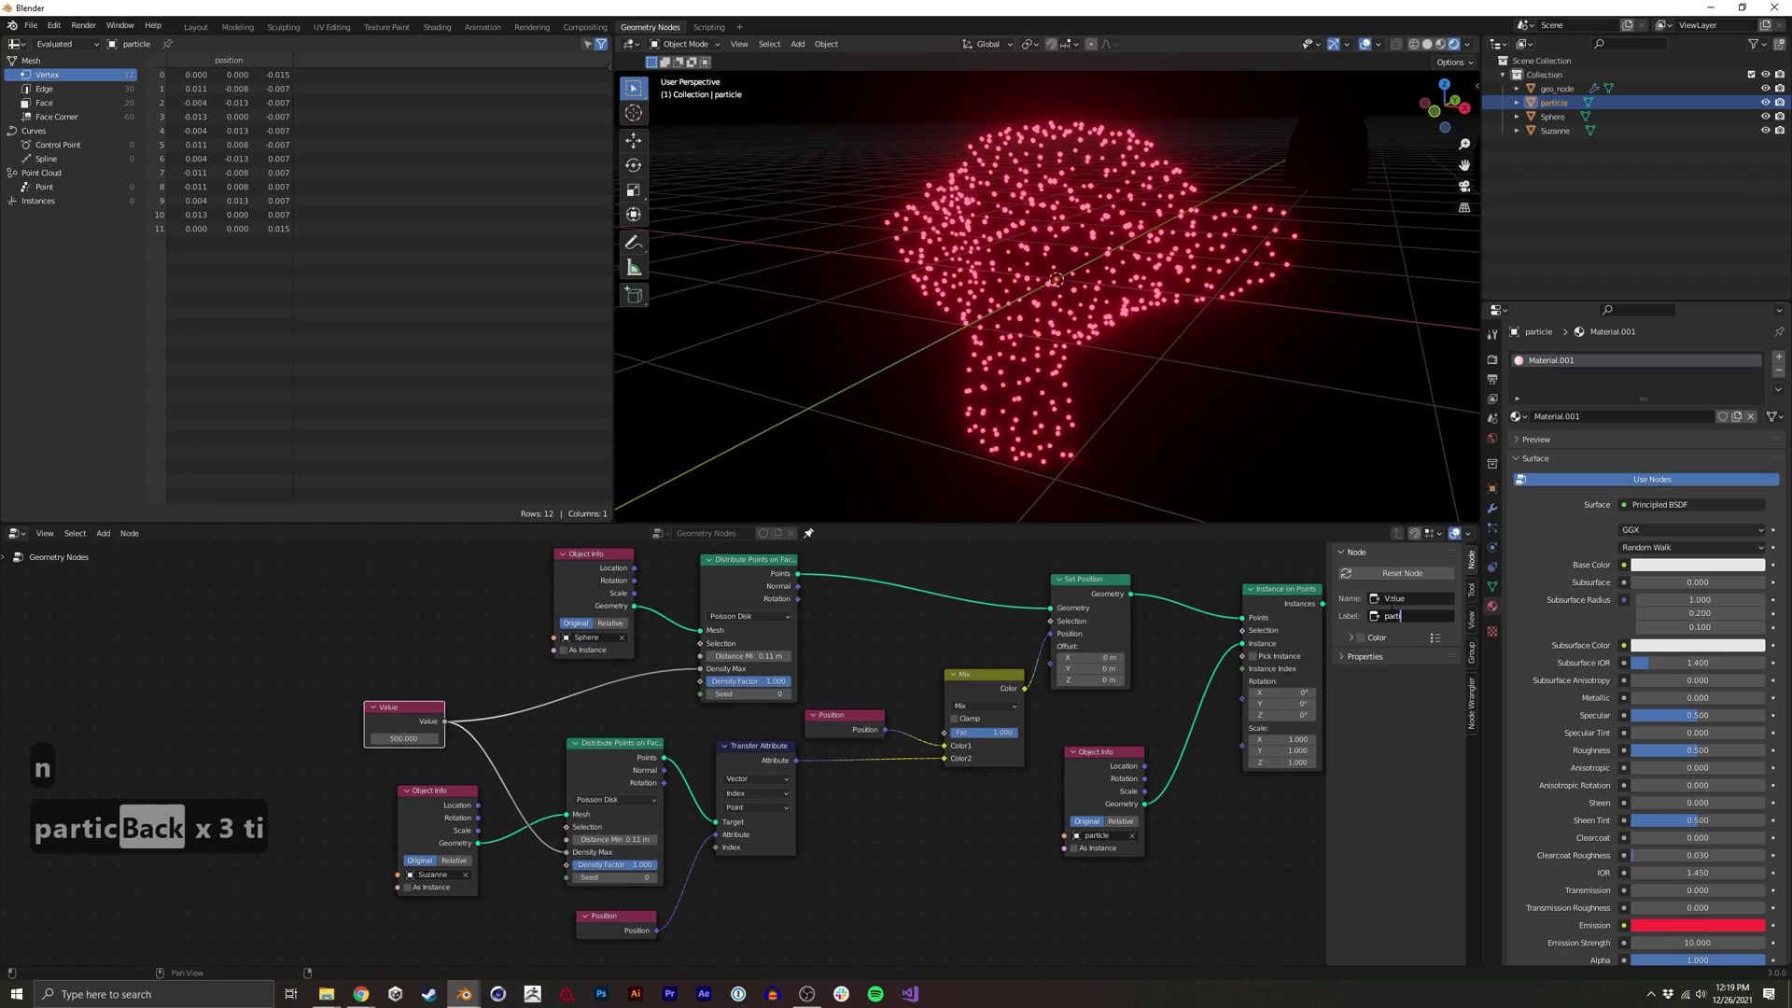
pyautogui.write('cle_count')
pyautogui.press('Return')
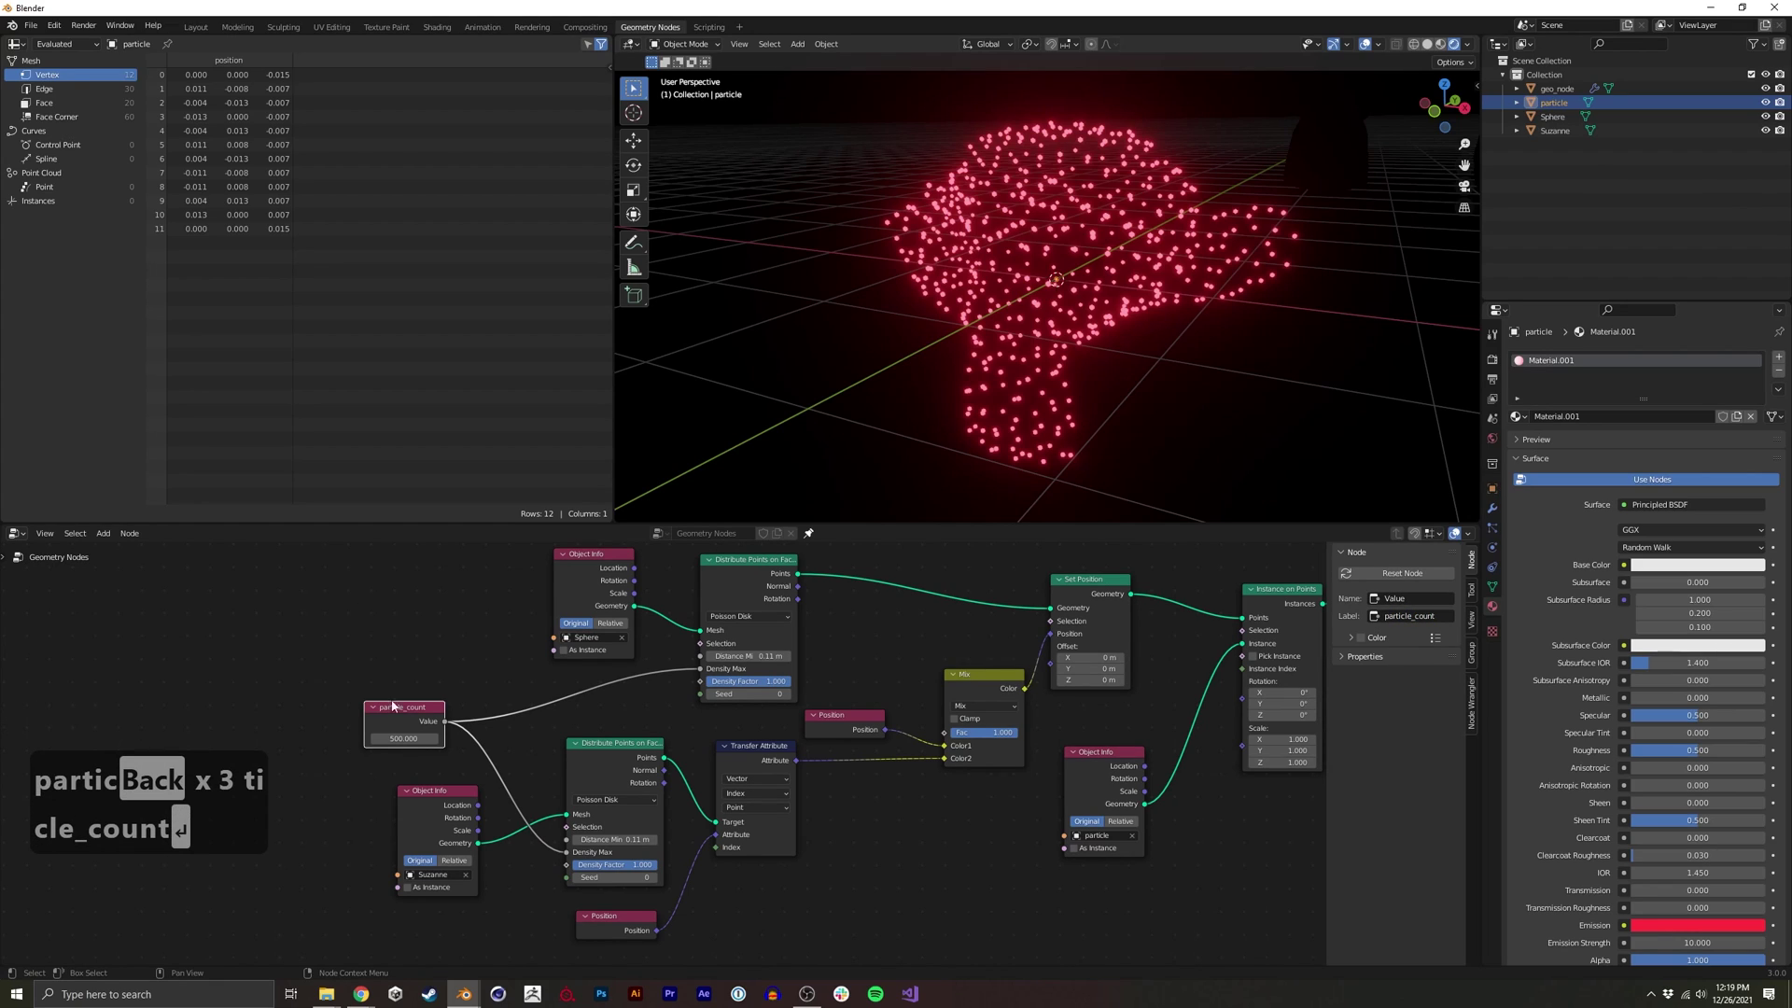
# Duplicate the particle_count node, place the copy above it, and label it mindistance
pyautogui.hotkey('shift', 'd')
pyautogui.click(408, 649)
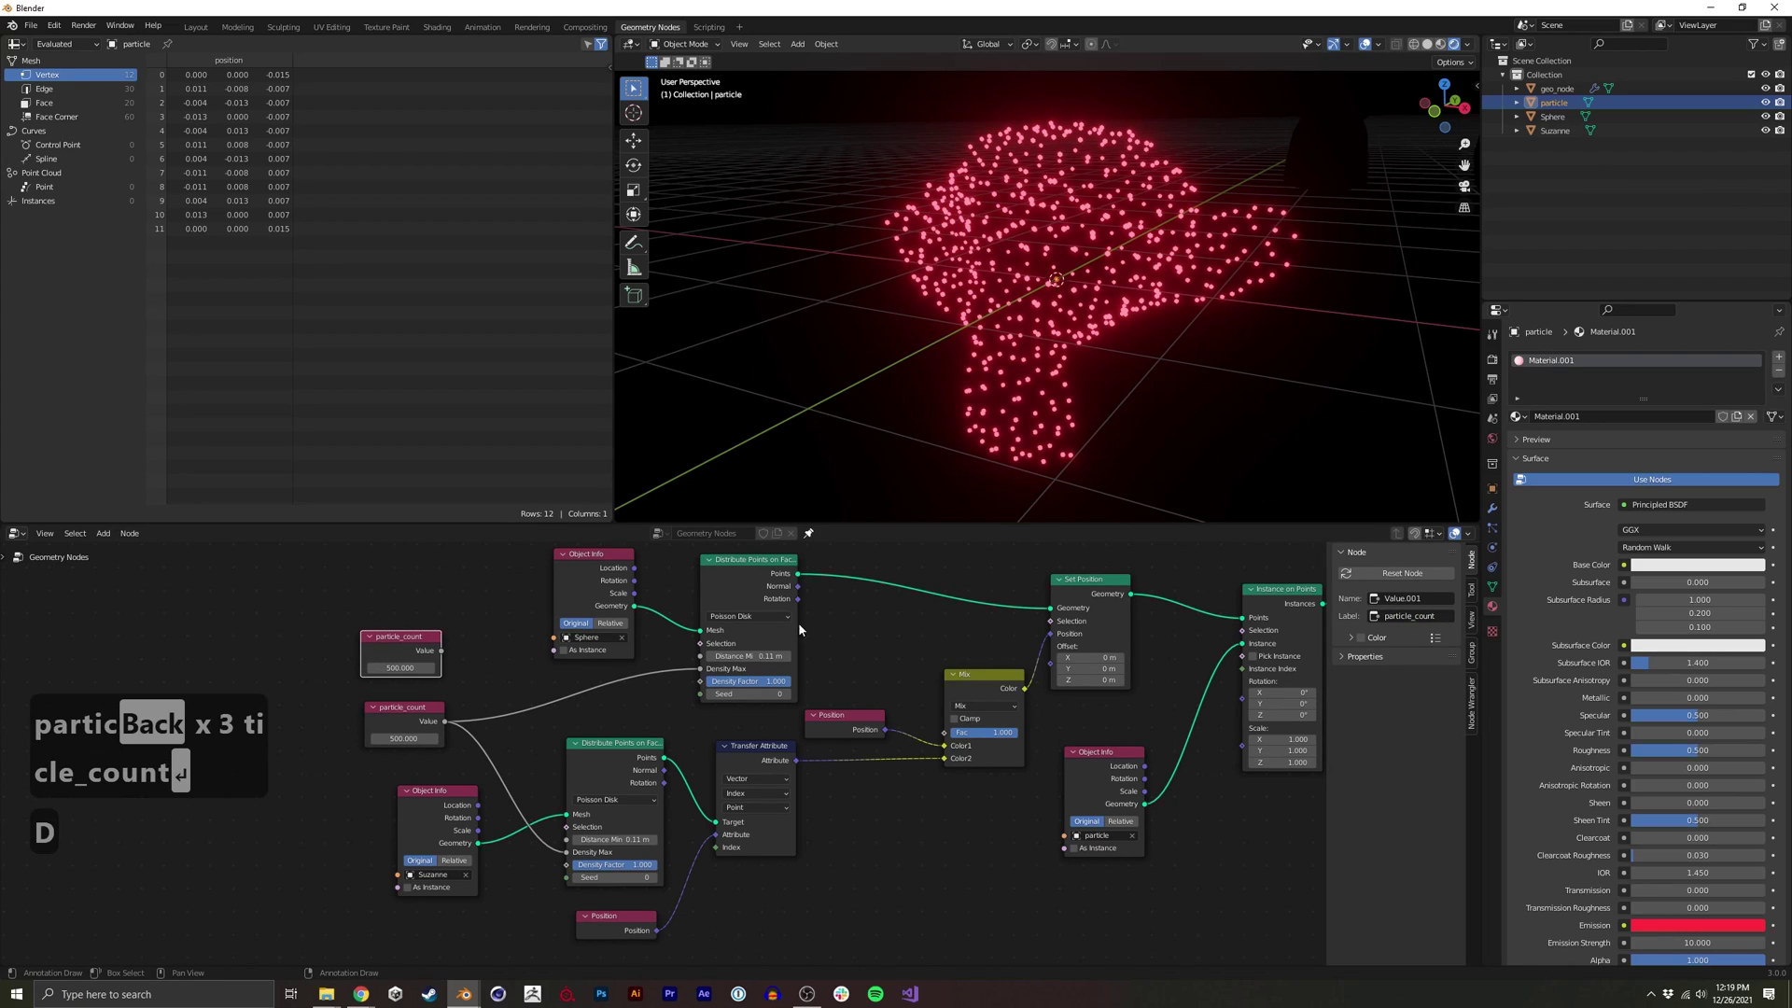
pyautogui.click(1412, 618)
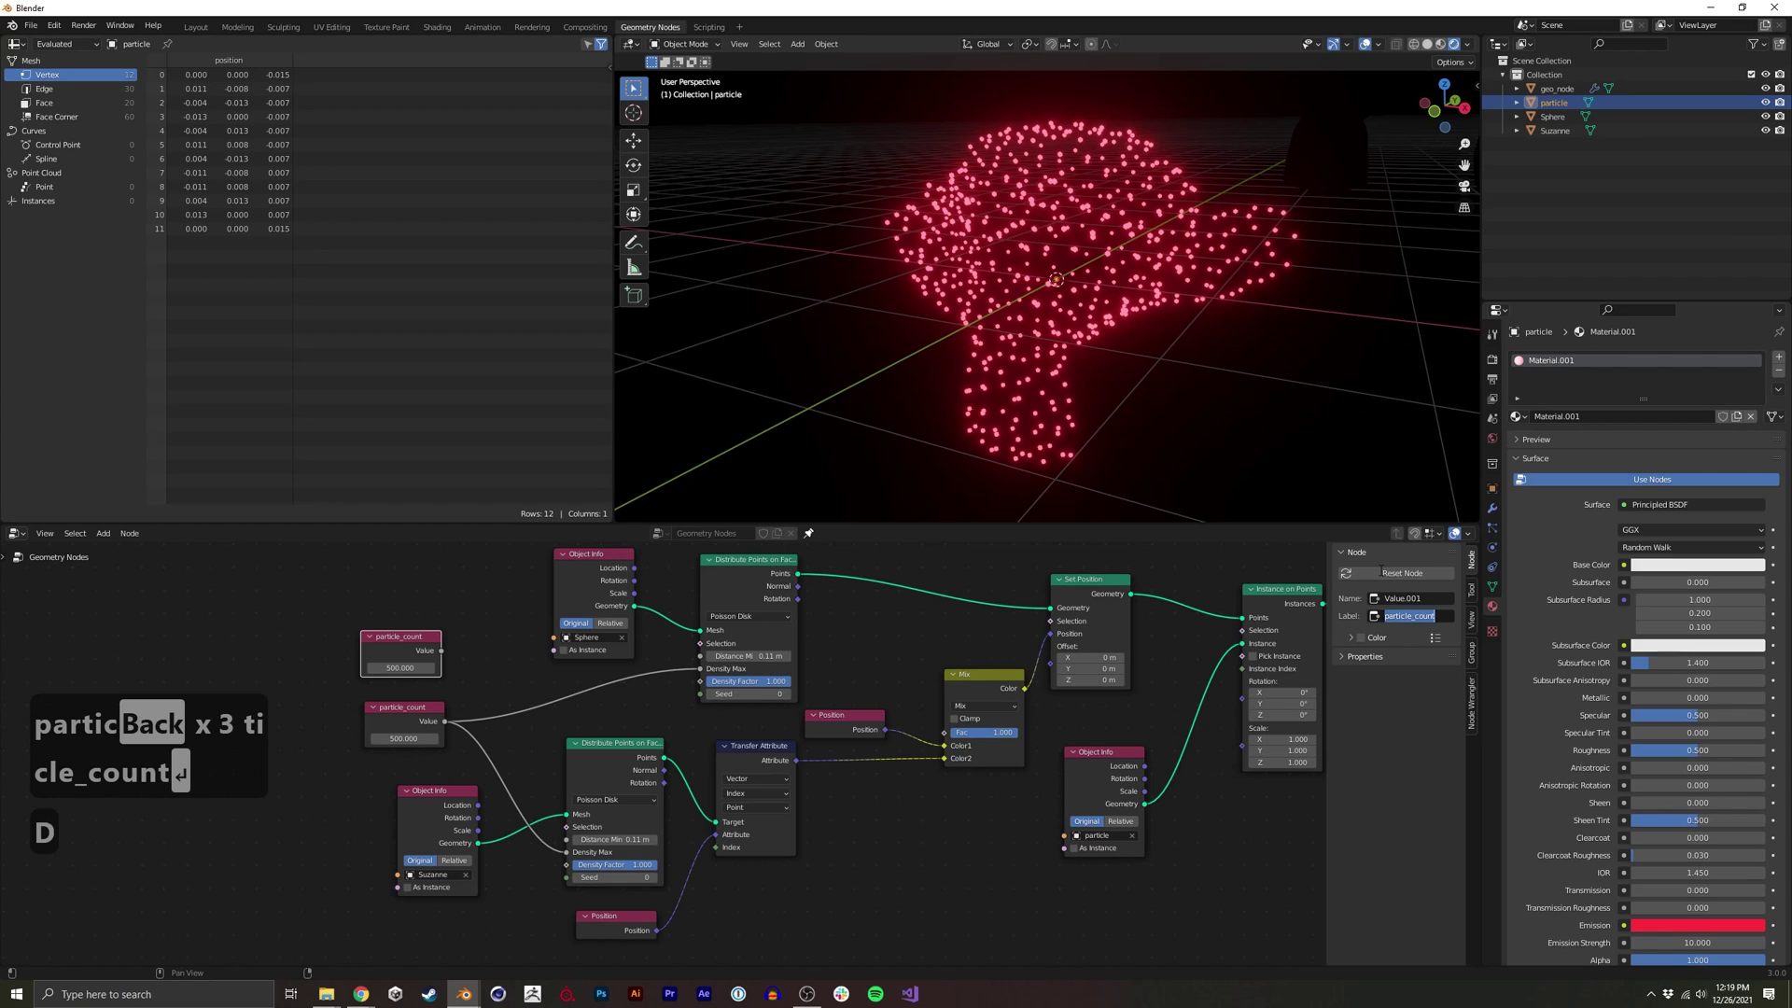
pyautogui.write('mindistance')
pyautogui.press('Return')
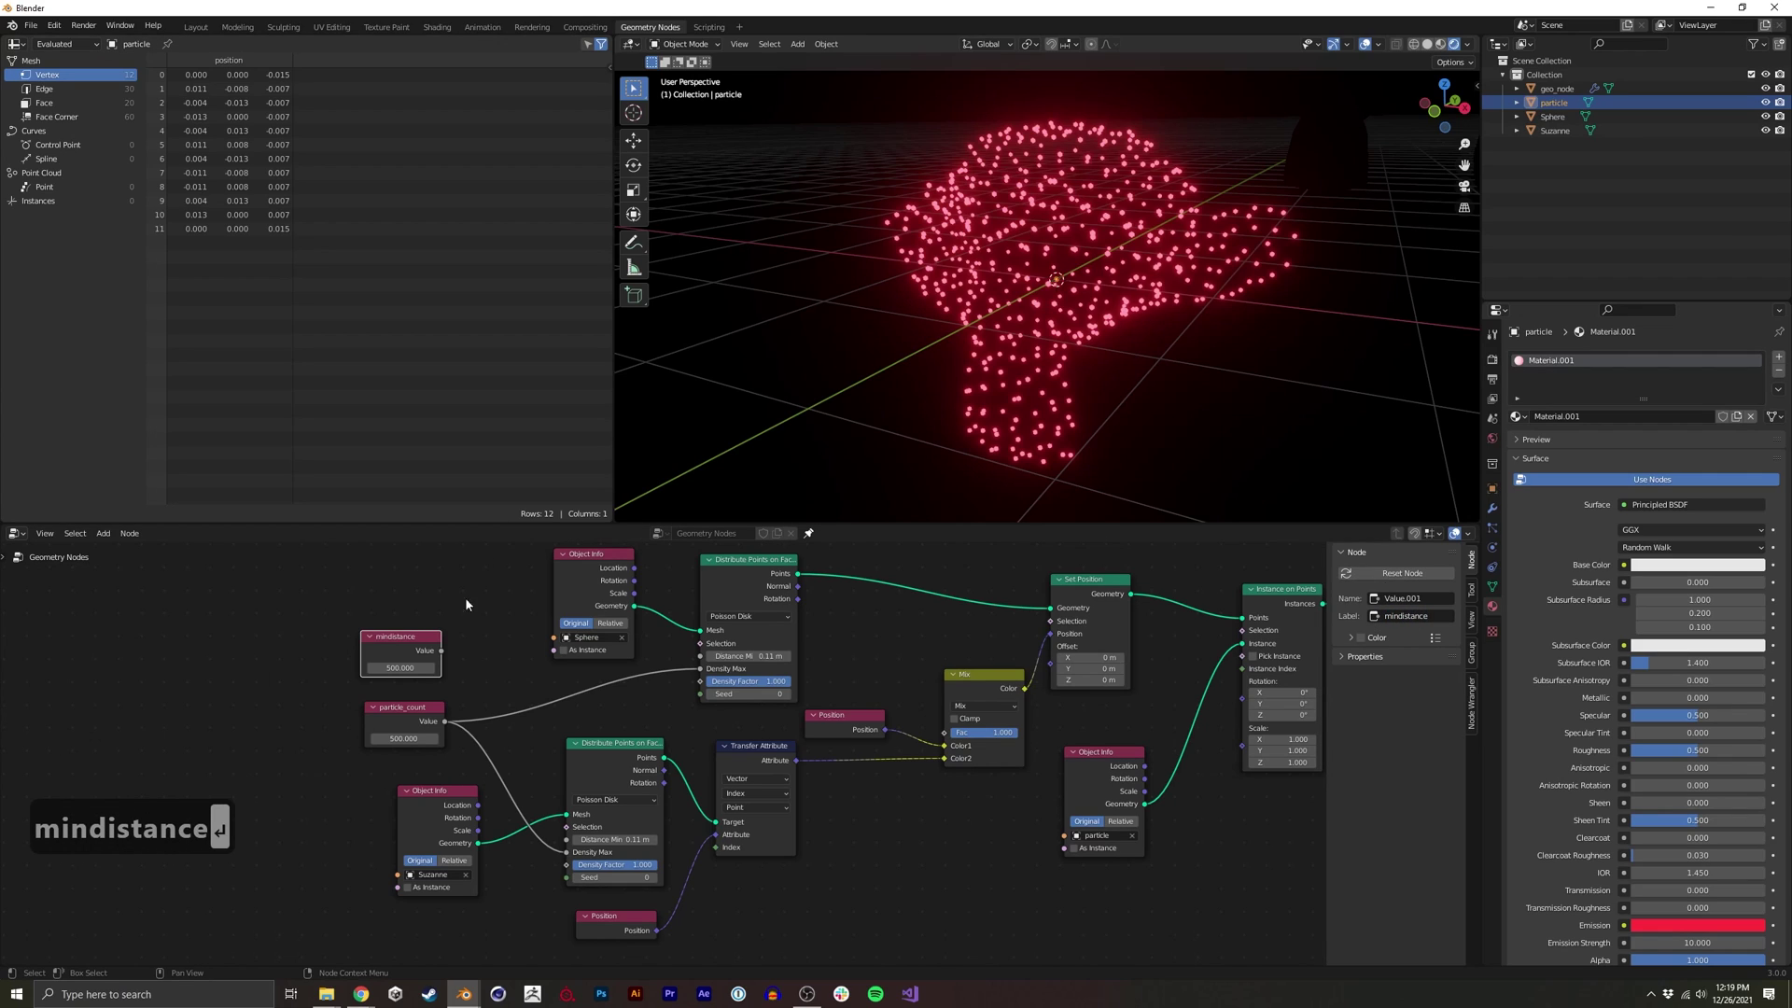
# Set mindistance to 0.1 and connect it to Distance Min of both Distribute Points on Faces nodes
pyautogui.click(407, 668)
pyautogui.write('.1')
pyautogui.press('Return')
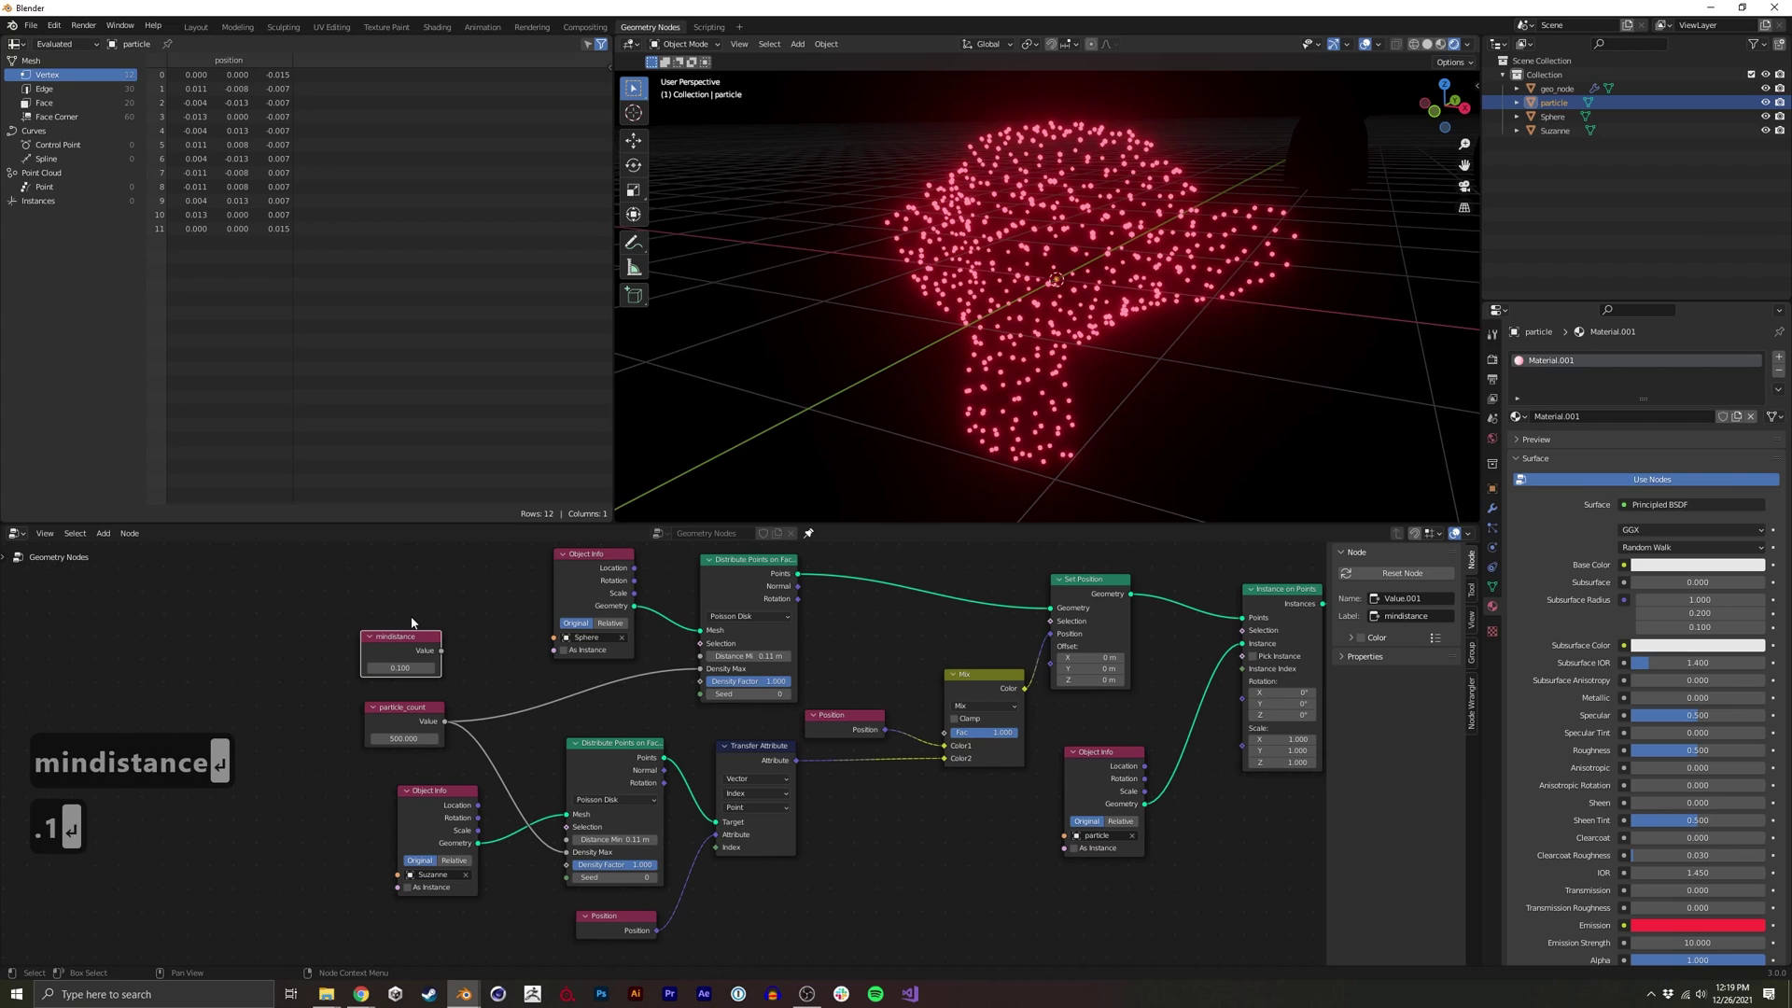
pyautogui.moveTo(441, 650); pyautogui.dragTo(698, 657)
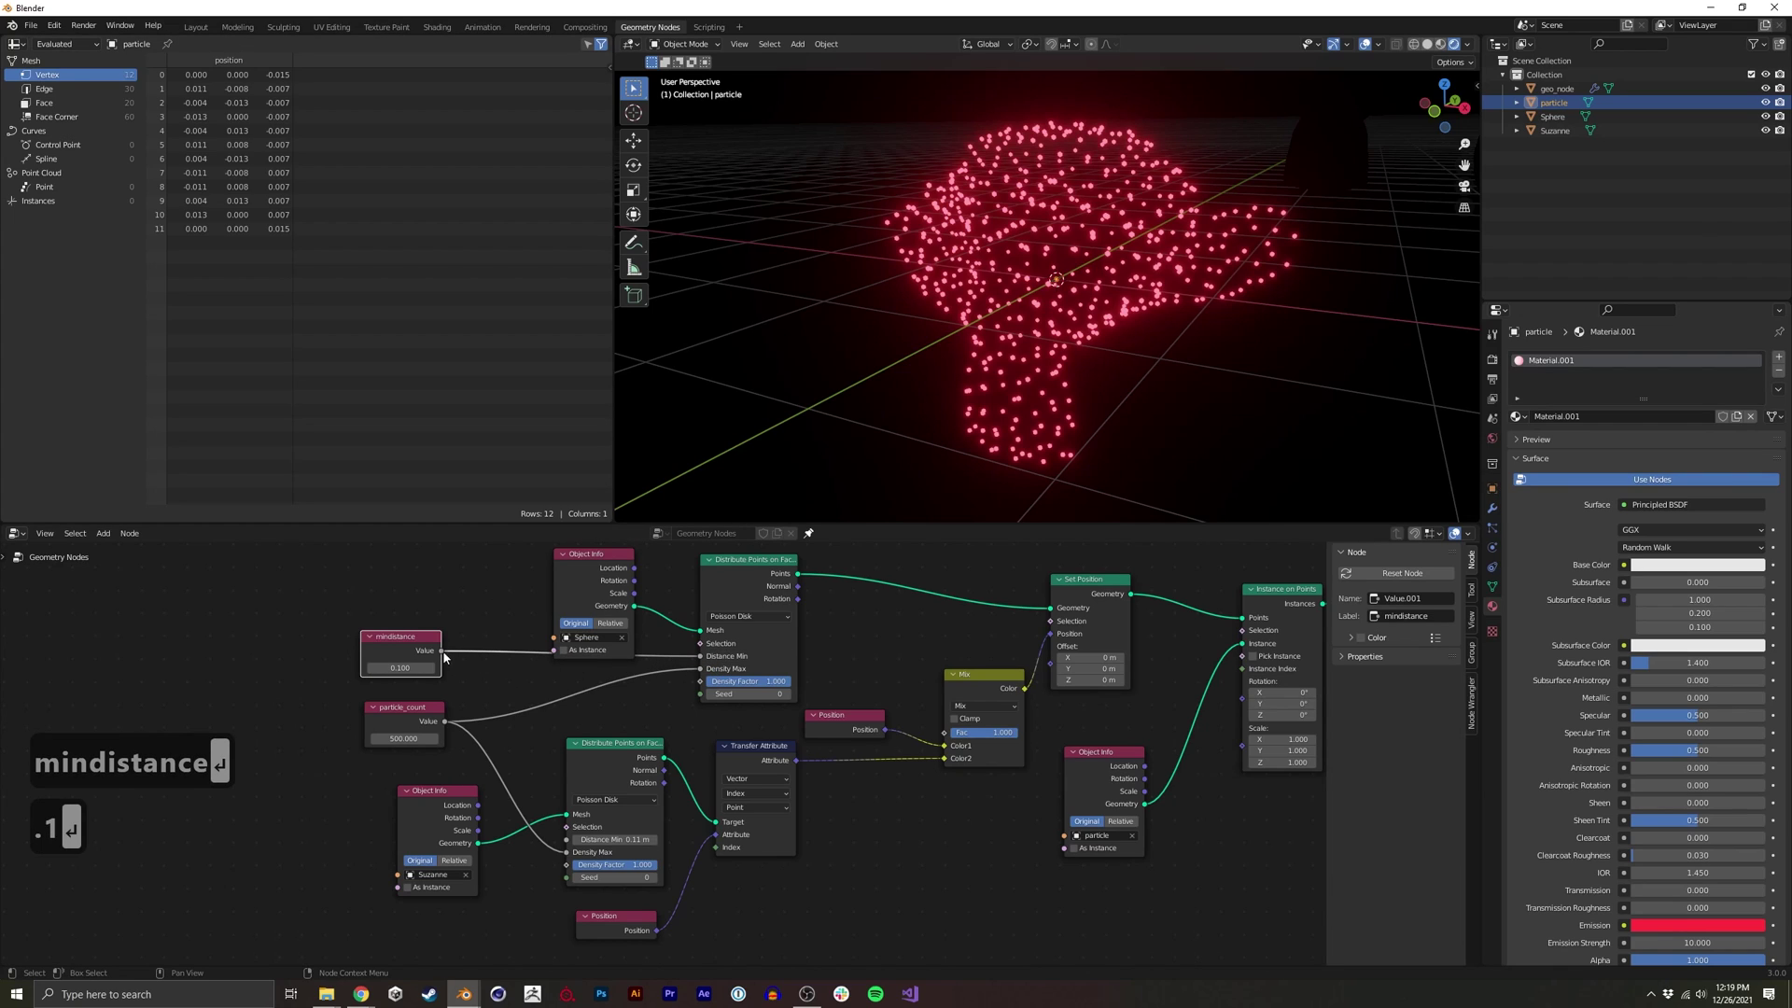
pyautogui.moveTo(444, 656); pyautogui.dragTo(567, 838)
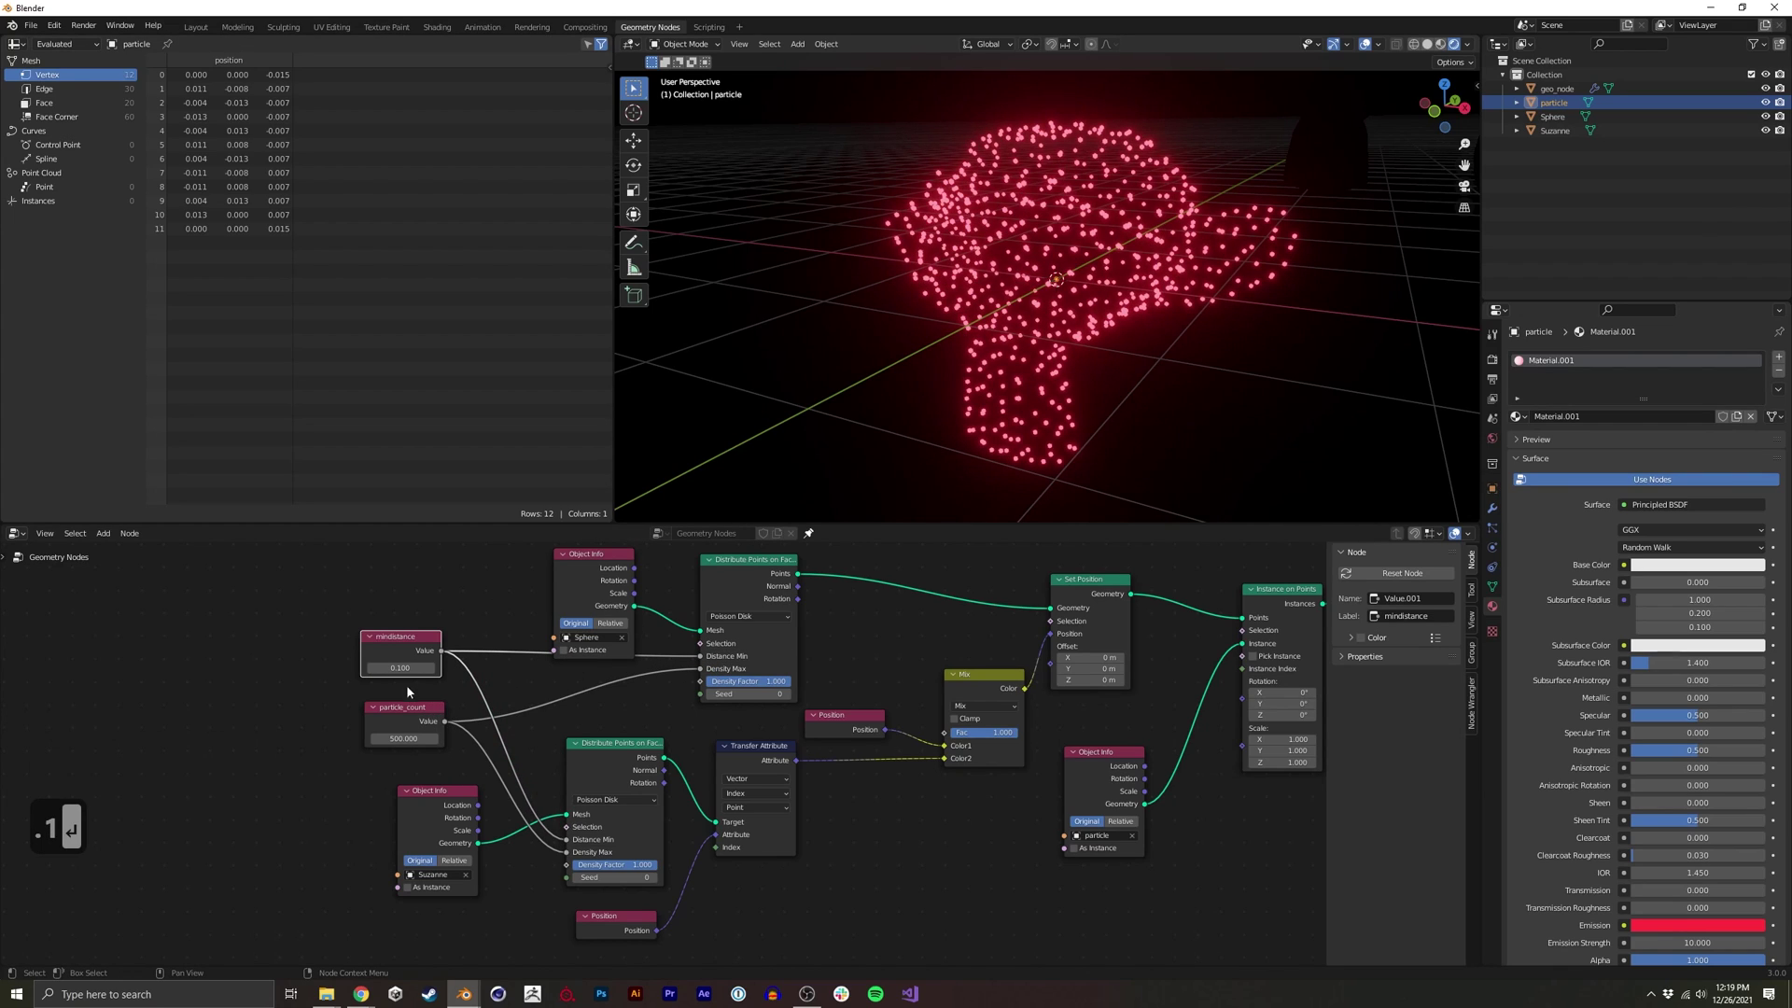
# Set the mindistance value to 0.05 for denser particles
pyautogui.press('BackSpace')
pyautogui.write('.05')
pyautogui.press('Return')
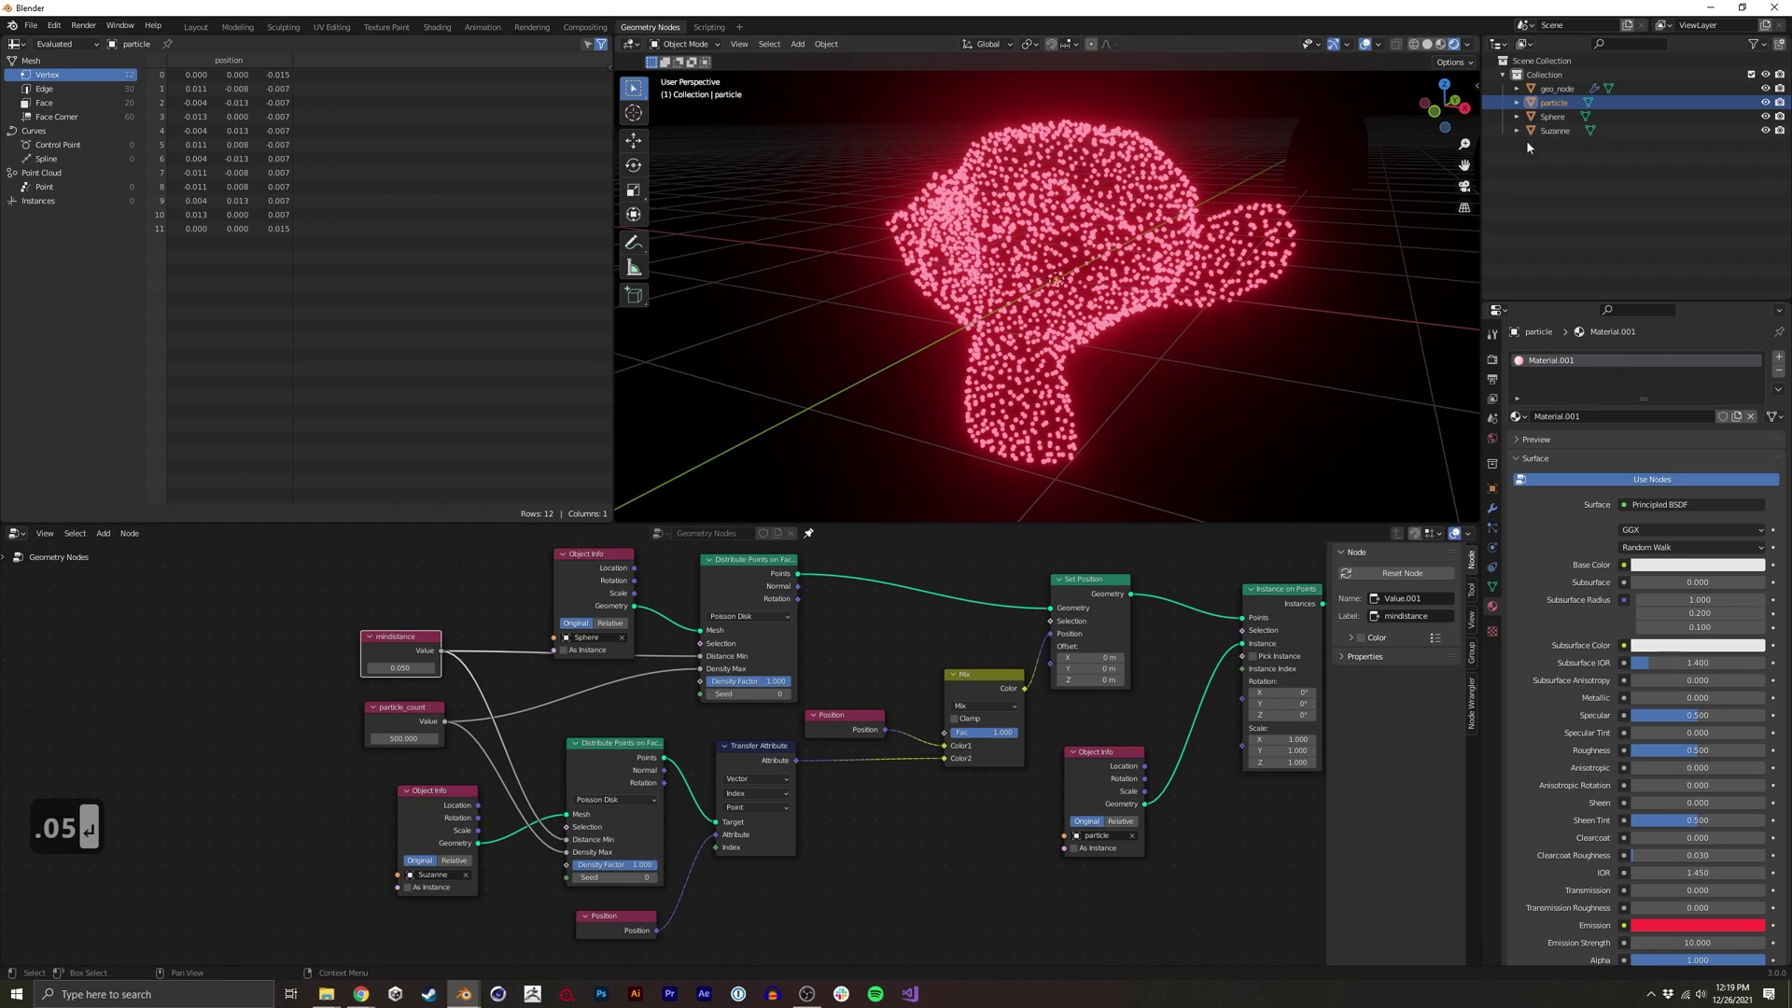
# Scale the particle mesh down in Edit Mode to a radius of about 0.006 m
pyautogui.click(1536, 117)
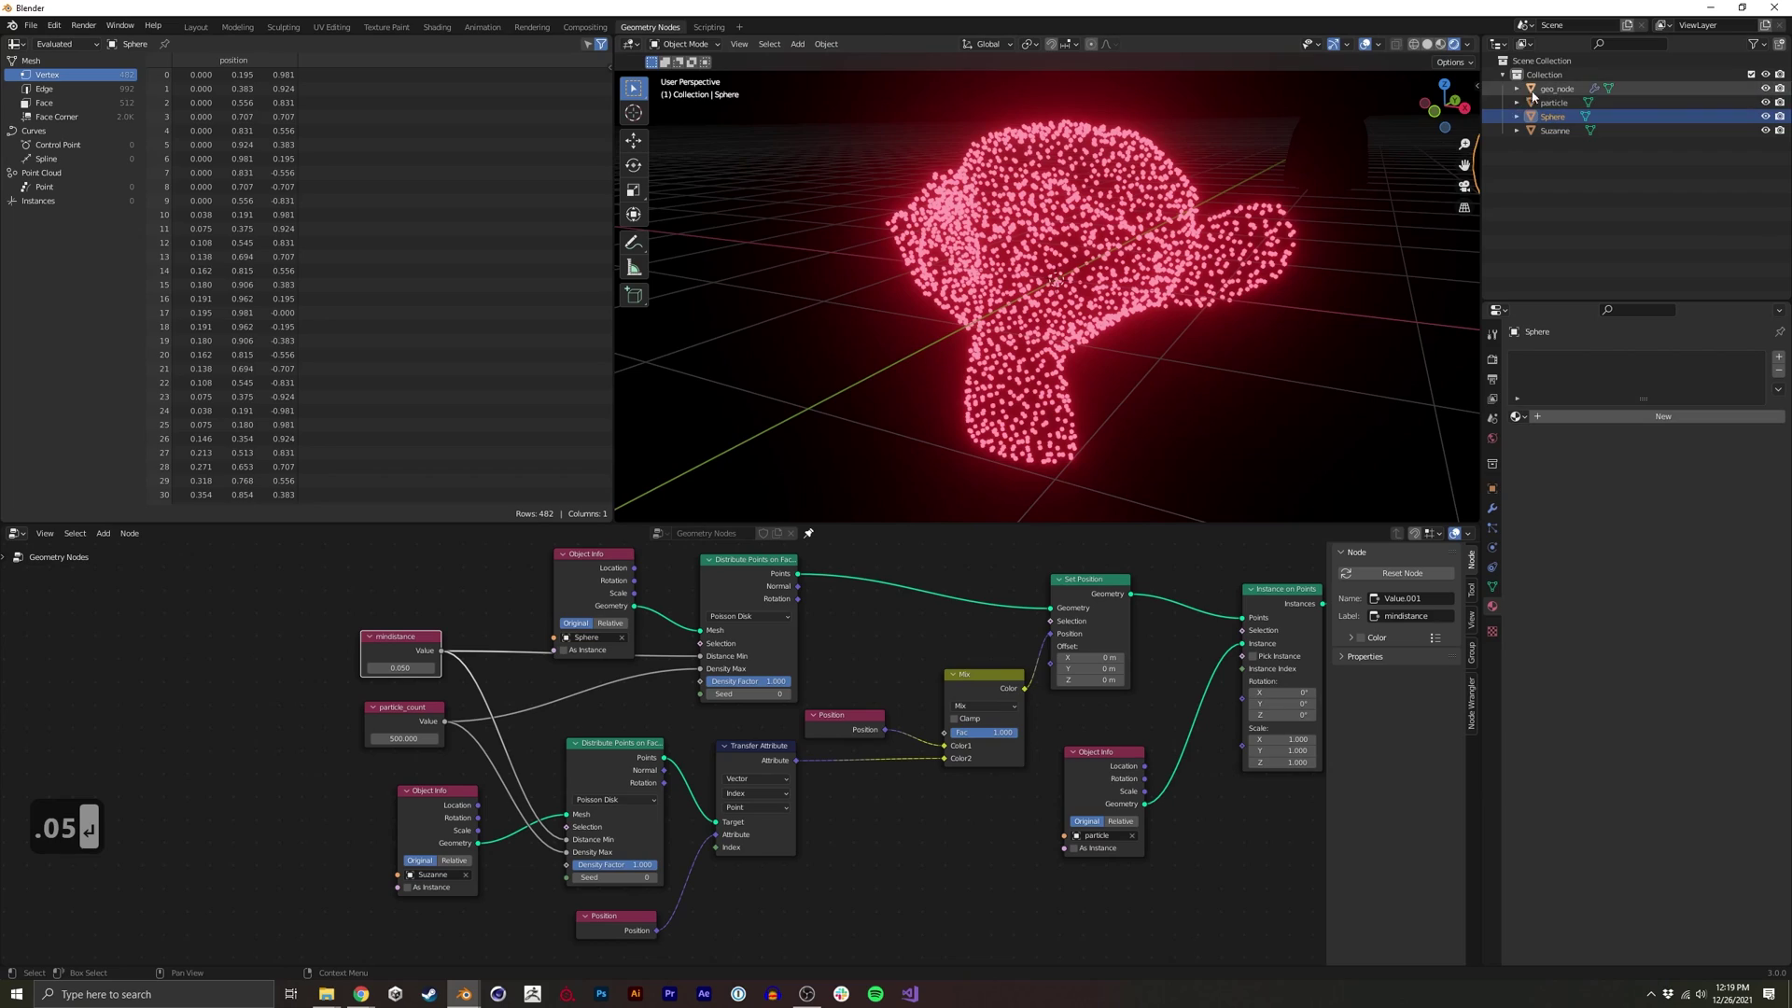
pyautogui.click(1554, 103)
pyautogui.press('Tab')
pyautogui.press('s')
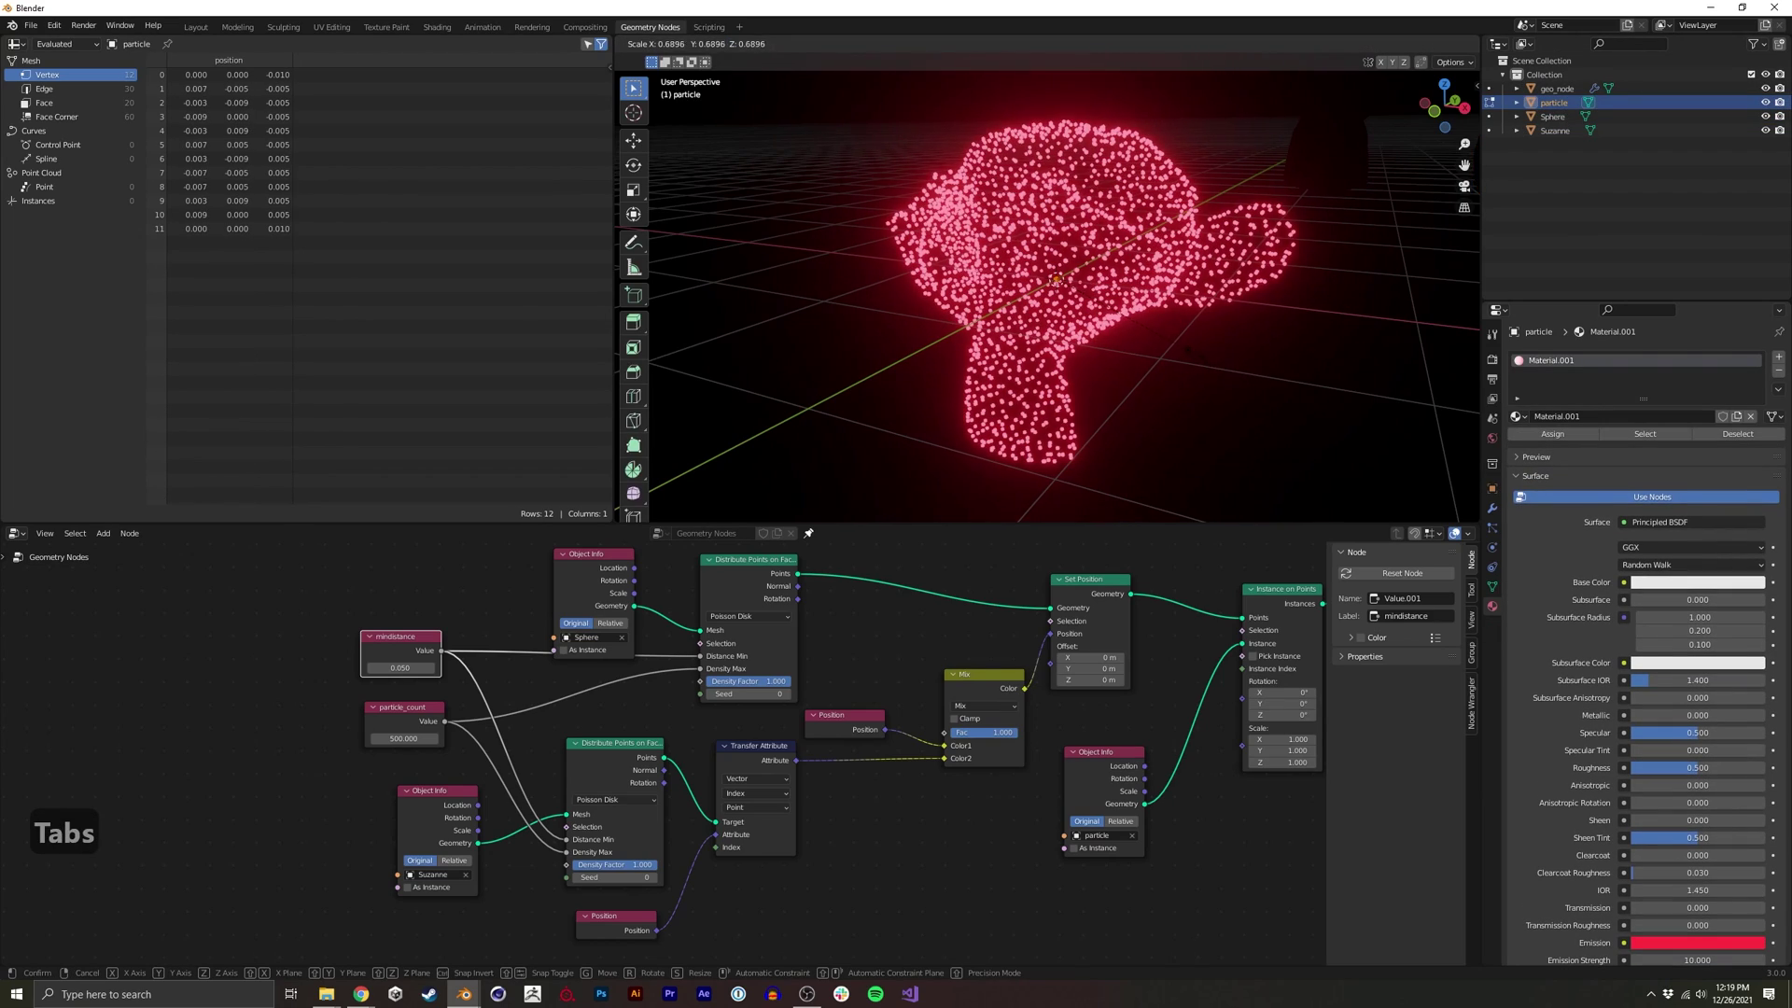
pyautogui.click(1150, 345)
pyautogui.press('Tab')
pyautogui.moveTo(1150, 345)
pyautogui.mouseDown(button='middle')
pyautogui.moveTo(1065, 356)
pyautogui.moveTo(1134, 357)
pyautogui.mouseUp(button='middle')
# Preview the morph by lowering the Mix factor and returning it to 1.000, inspecting the particles from several angles
pyautogui.moveTo(998, 731); pyautogui.dragTo(948, 753)
pyautogui.moveTo(1013, 322); pyautogui.dragTo(1053, 346, button='middle')
pyautogui.moveTo(976, 735); pyautogui.dragTo(1064, 752)
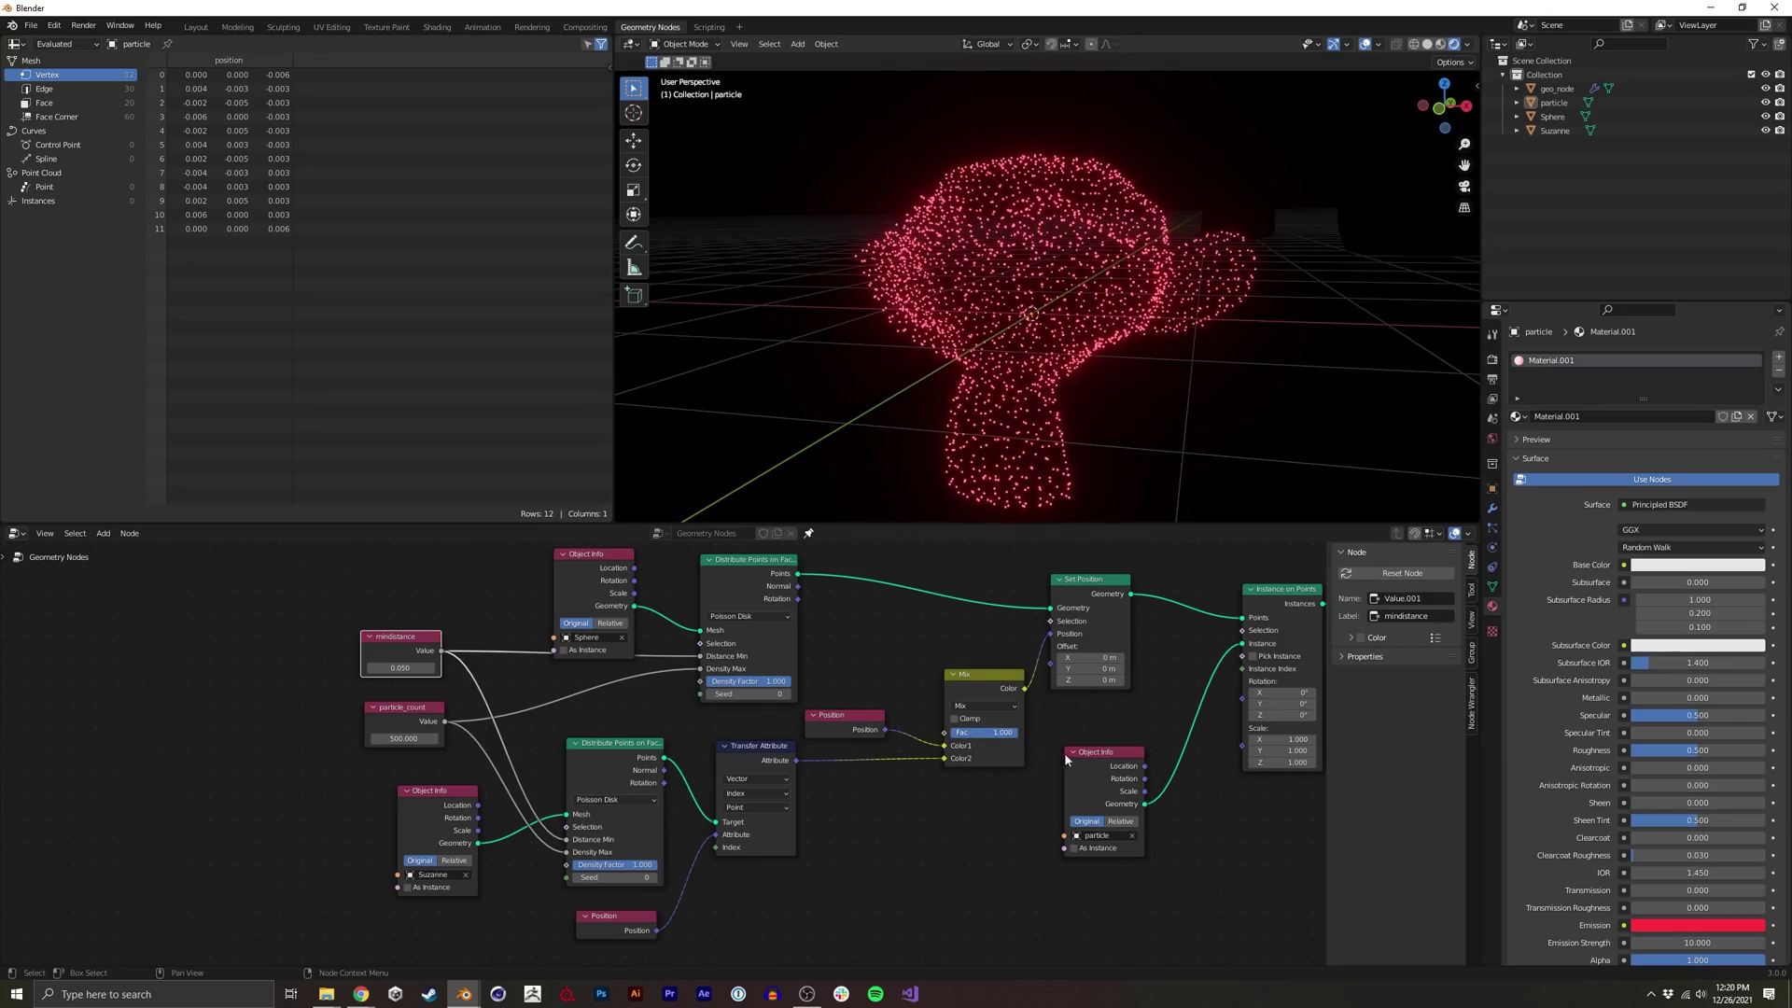
pyautogui.moveTo(1036, 307); pyautogui.dragTo(1139, 322, button='middle')
pyautogui.scroll(2, 1124, 322)
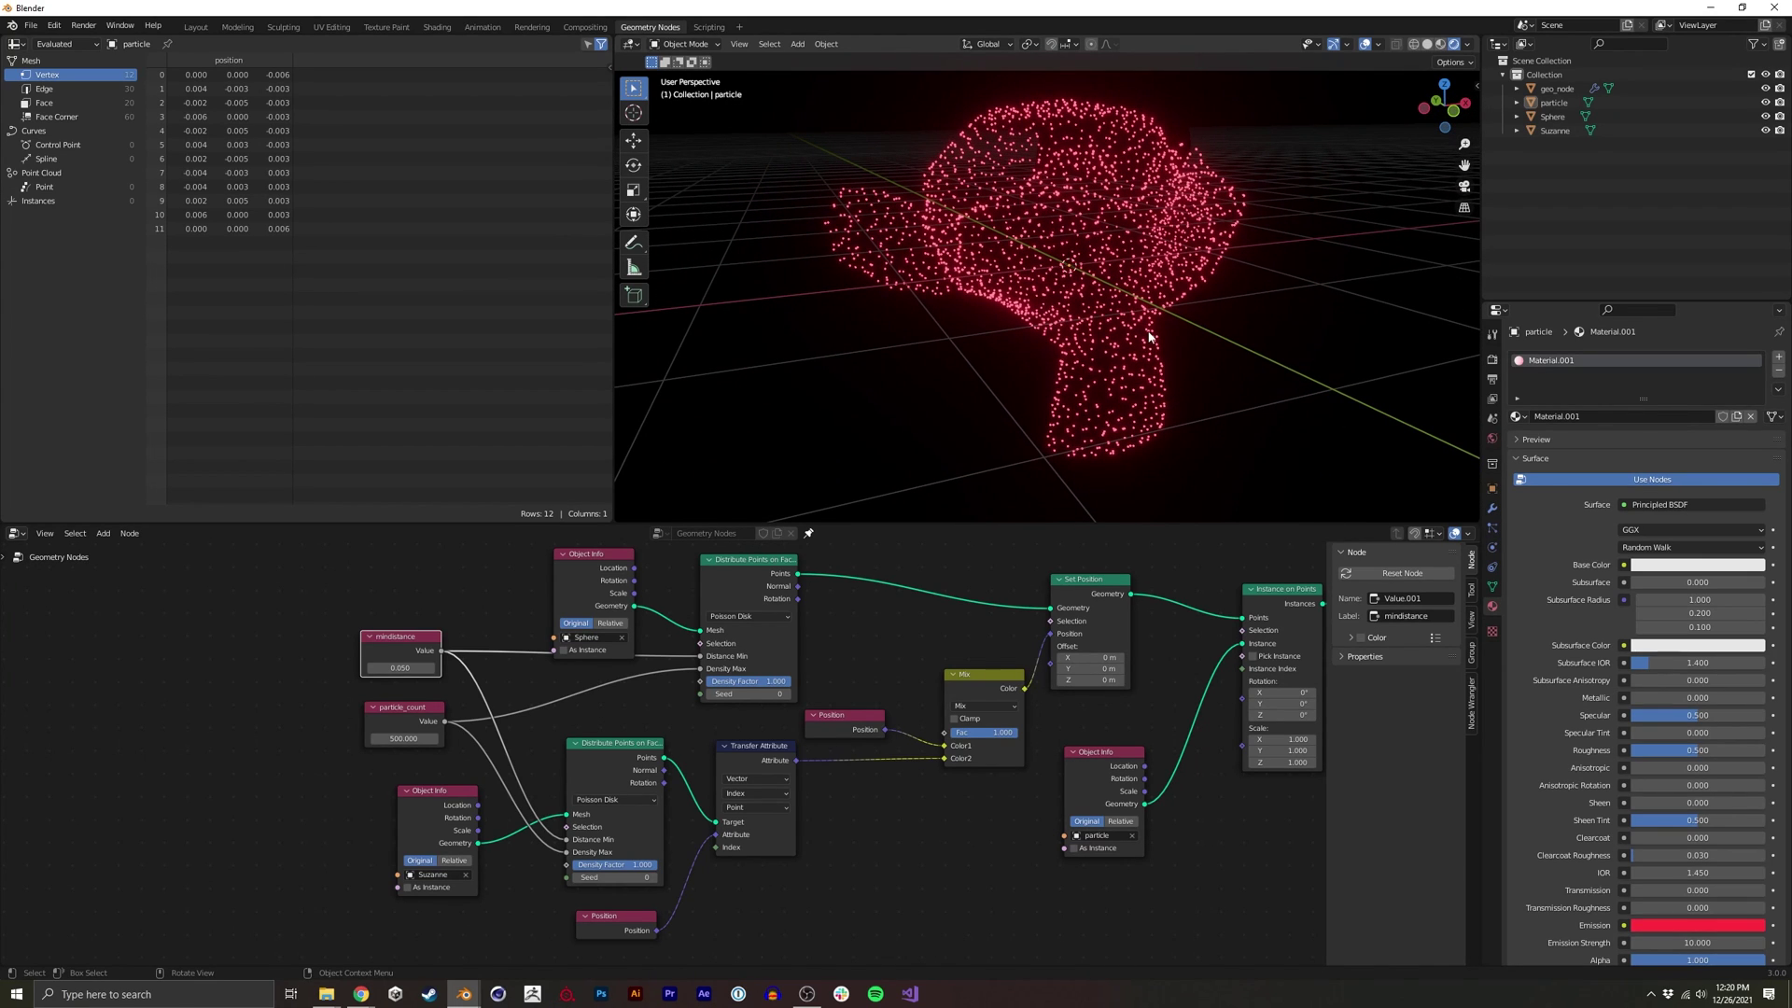